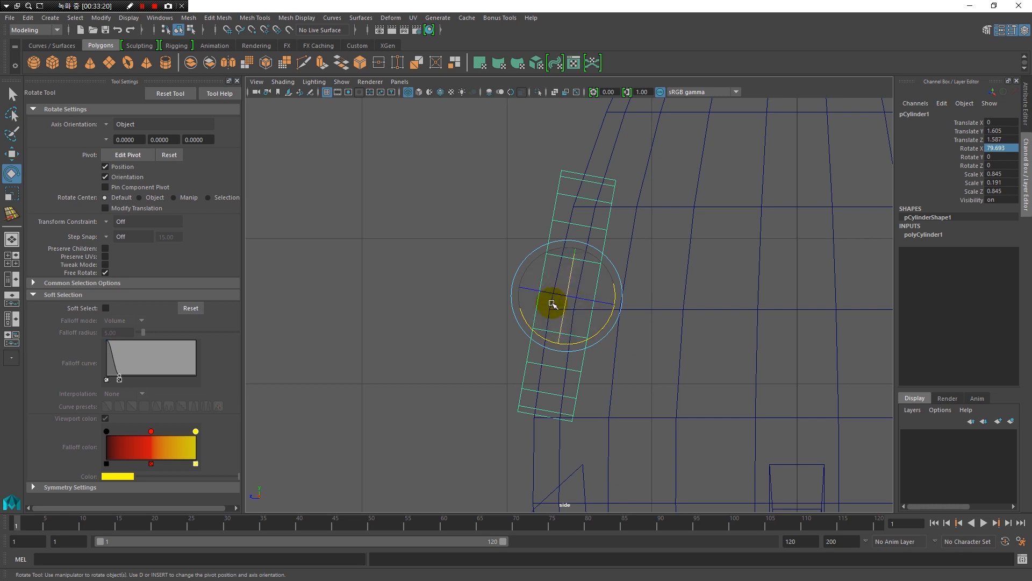
Step: Enlarge the rotate manipulator and fine-tune the porthole cylinder's tilt in the side view to Rotate X 78.58
{"action": "key", "text": "minus"}
{"action": "key", "text": "equal"}
{"action": "key", "text": "equal"}
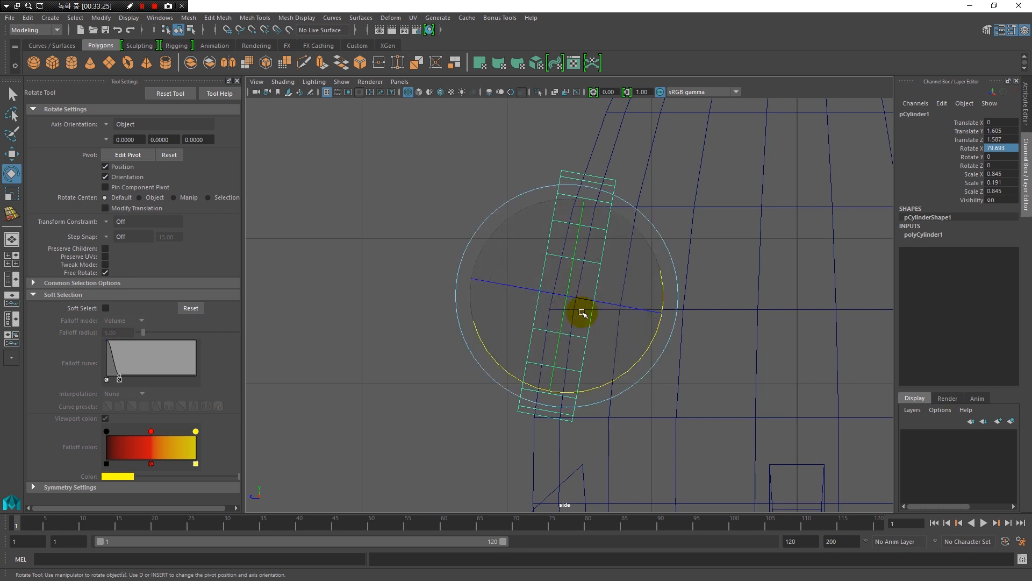
{"action": "key", "text": "minus"}
{"action": "key", "text": "minus"}
{"action": "key", "text": "equal"}
{"action": "key", "text": "equal"}
{"action": "key", "text": "minus"}
{"action": "key", "text": "minus"}
{"action": "key", "text": "equal"}
{"action": "key", "text": "equal"}
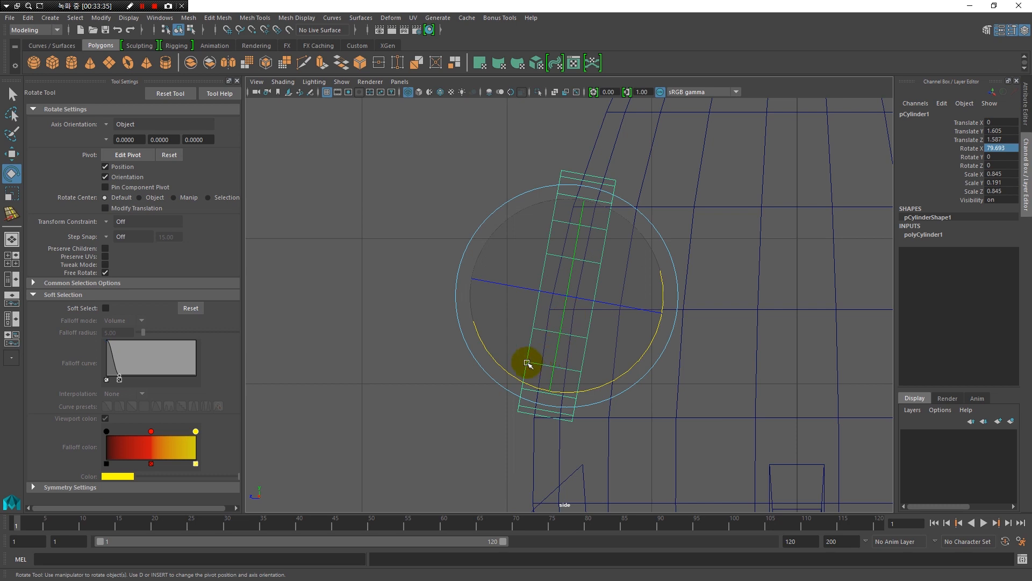
{"action": "key", "text": "minus"}
{"action": "key", "text": "minus"}
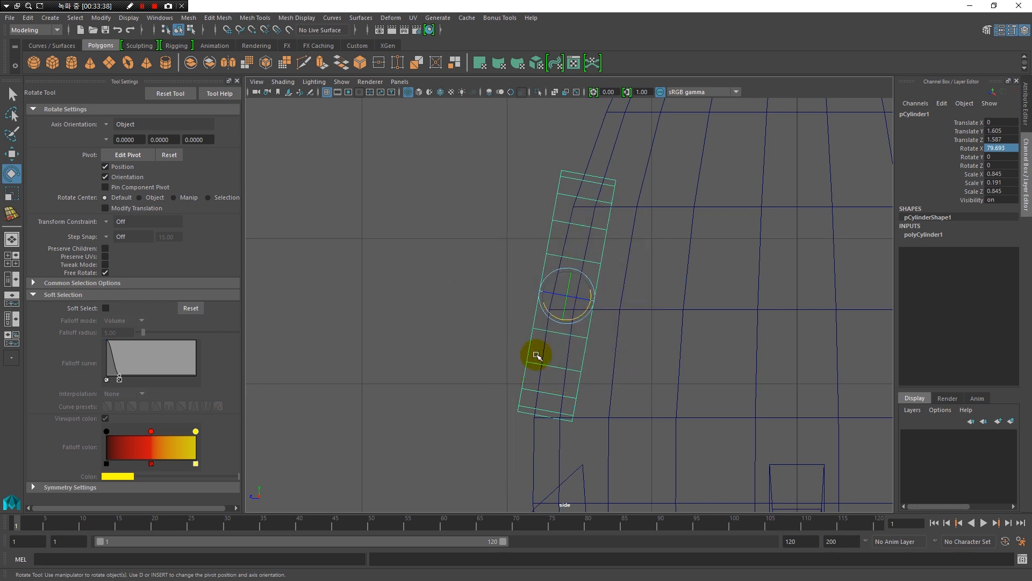
{"action": "key", "text": "equal"}
{"action": "key", "text": "equal"}
{"action": "key", "text": "minus"}
{"action": "key", "text": "minus"}
{"action": "key", "text": "equal"}
{"action": "key", "text": "equal"}
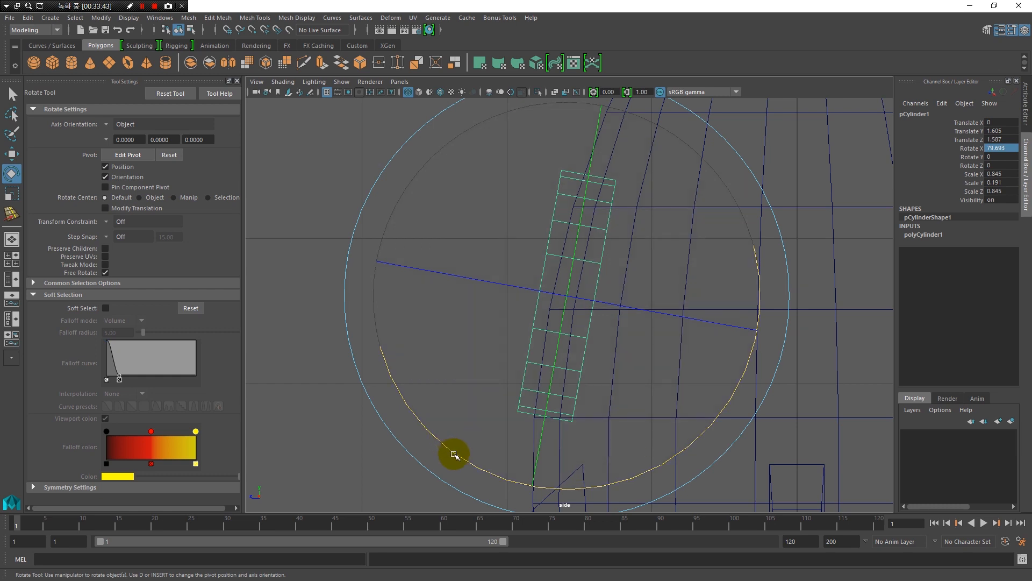
{"action": "left_click_drag", "start_coordinate": [454, 454], "coordinate": [453, 455]}
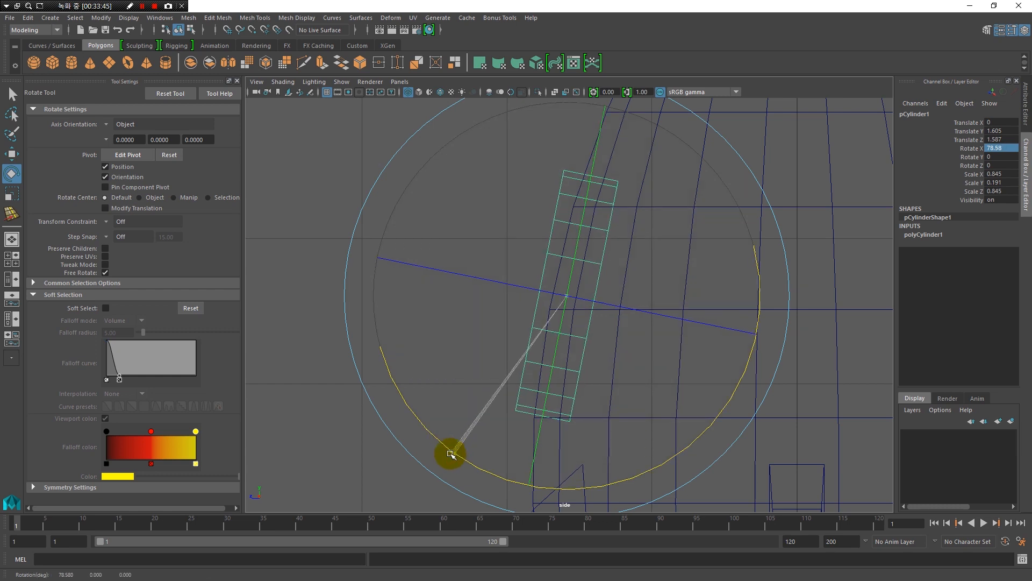
{"action": "left_click_drag", "start_coordinate": [450, 454], "coordinate": [451, 453]}
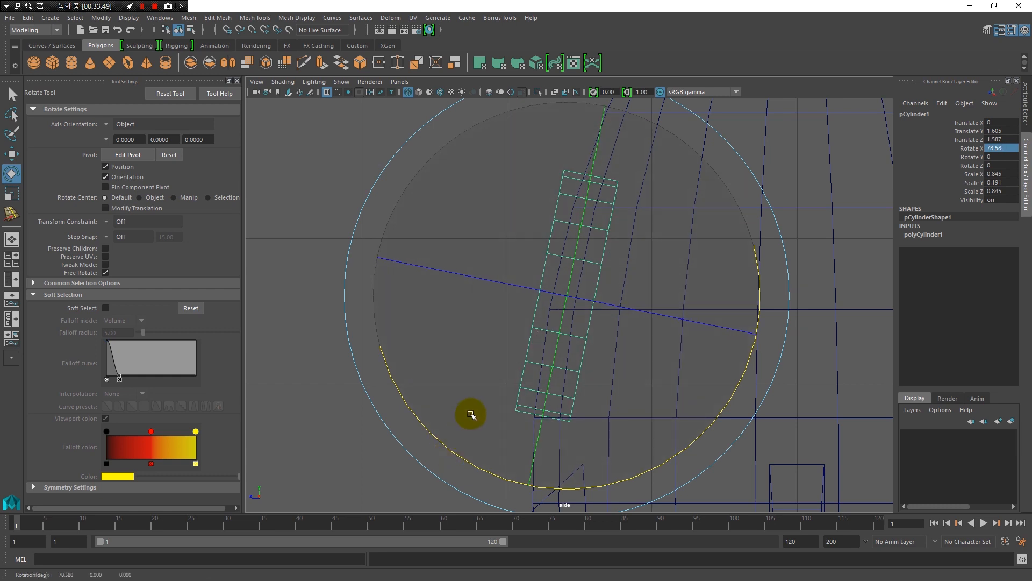
Step: Check the cylinder's fit on the hull and against the reference image's porthole, switching the cylinder to face selection
{"action": "key", "text": "space"}
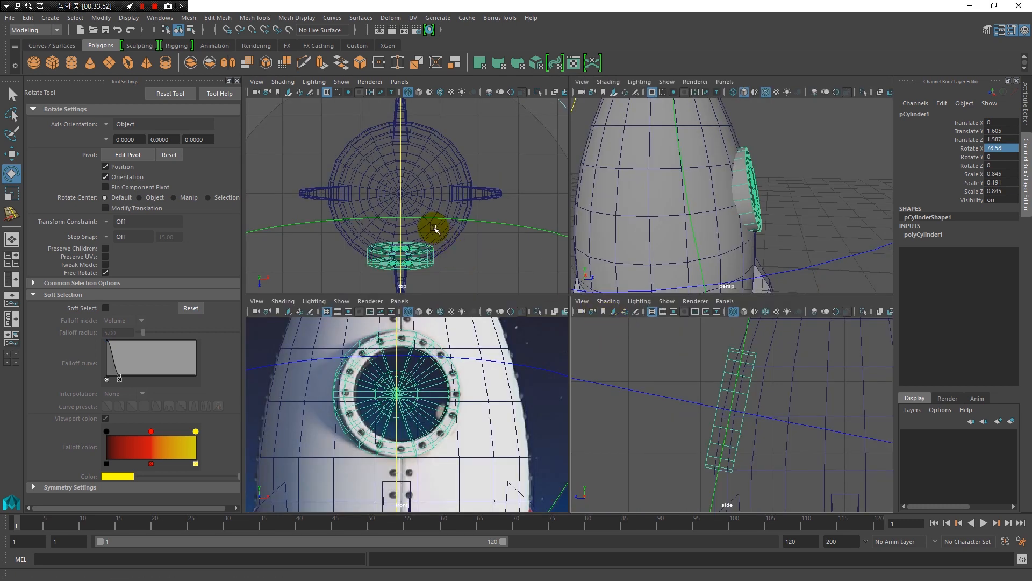
{"action": "key", "text": "space"}
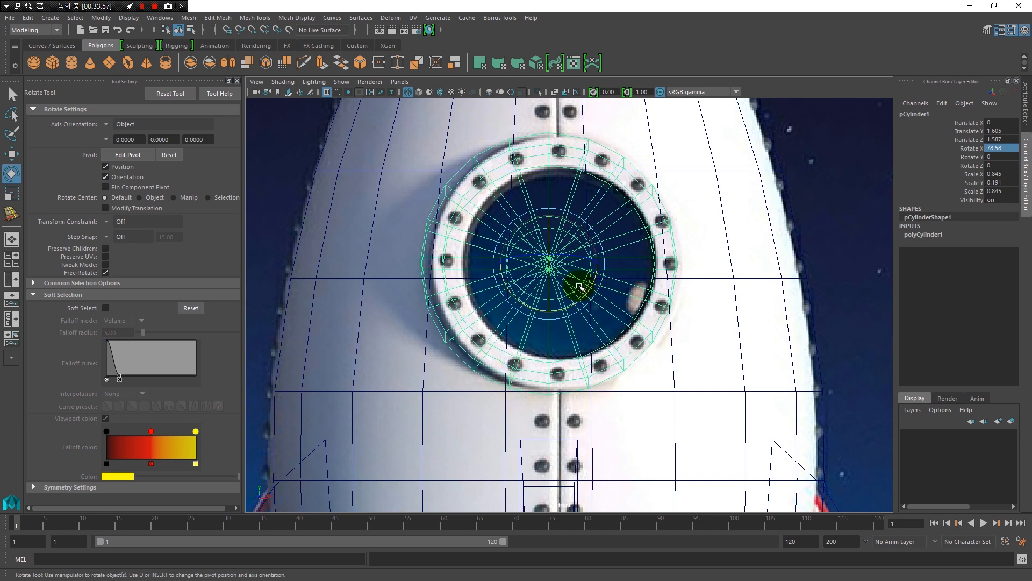
{"action": "key", "text": "space"}
{"action": "key", "text": "space"}
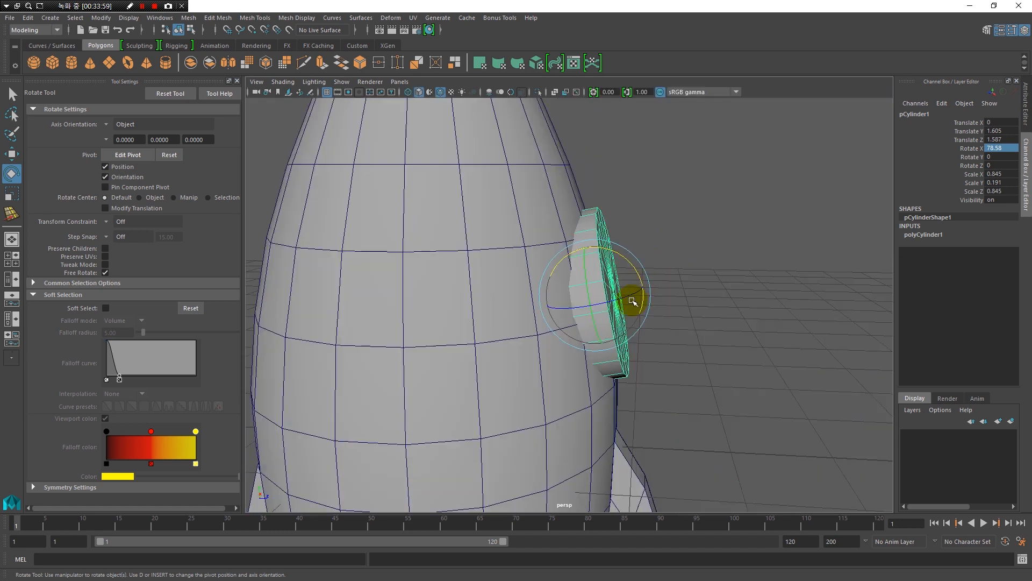
{"action": "left_click_drag", "start_coordinate": [594, 341], "coordinate": [579, 238], "text": "alt"}
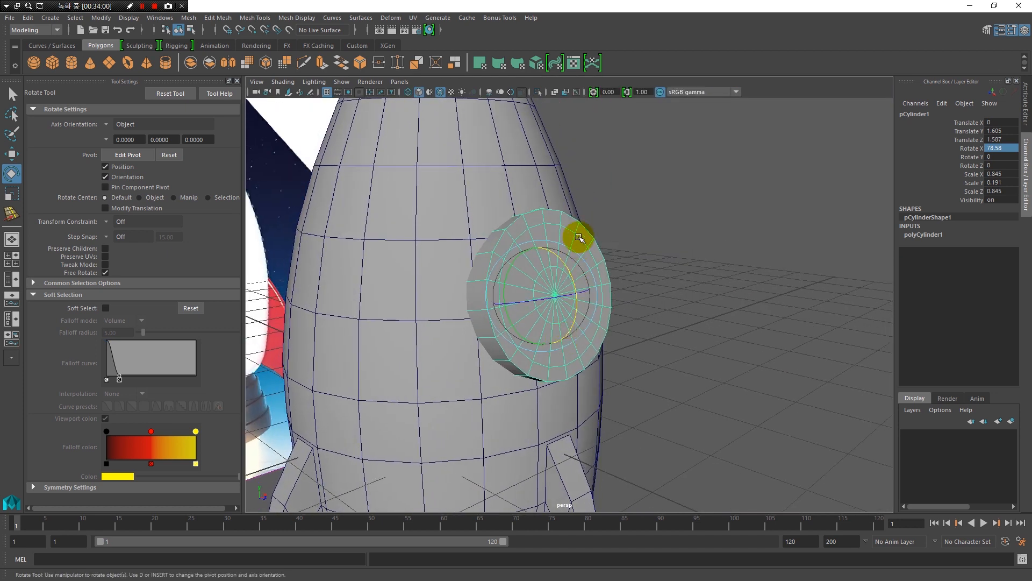
{"action": "right_click_drag", "start_coordinate": [572, 237], "coordinate": [566, 260]}
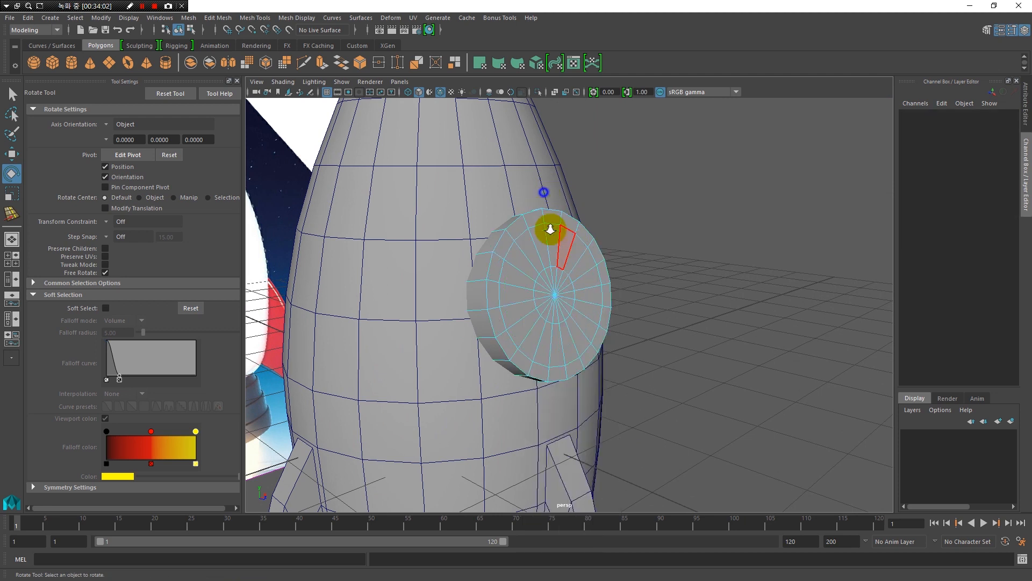
{"action": "scroll", "coordinate": [559, 220], "scroll_direction": "up", "scroll_amount": 3}
{"action": "scroll", "coordinate": [602, 247], "scroll_direction": "down", "scroll_amount": 6}
{"action": "middle_click_drag", "start_coordinate": [558, 277], "coordinate": [740, 269], "text": "alt"}
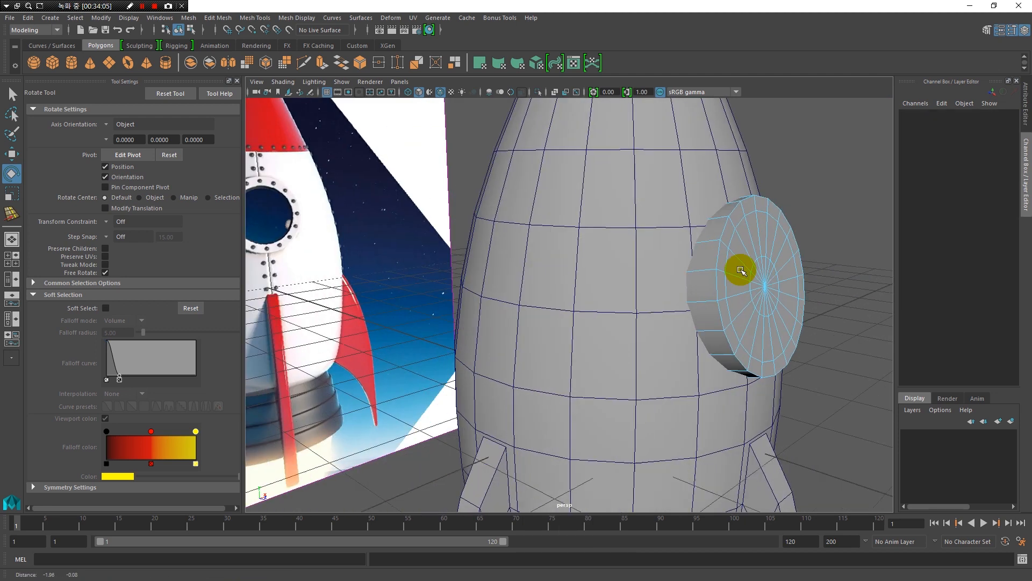
{"action": "middle_click_drag", "start_coordinate": [369, 237], "coordinate": [385, 196], "text": "alt"}
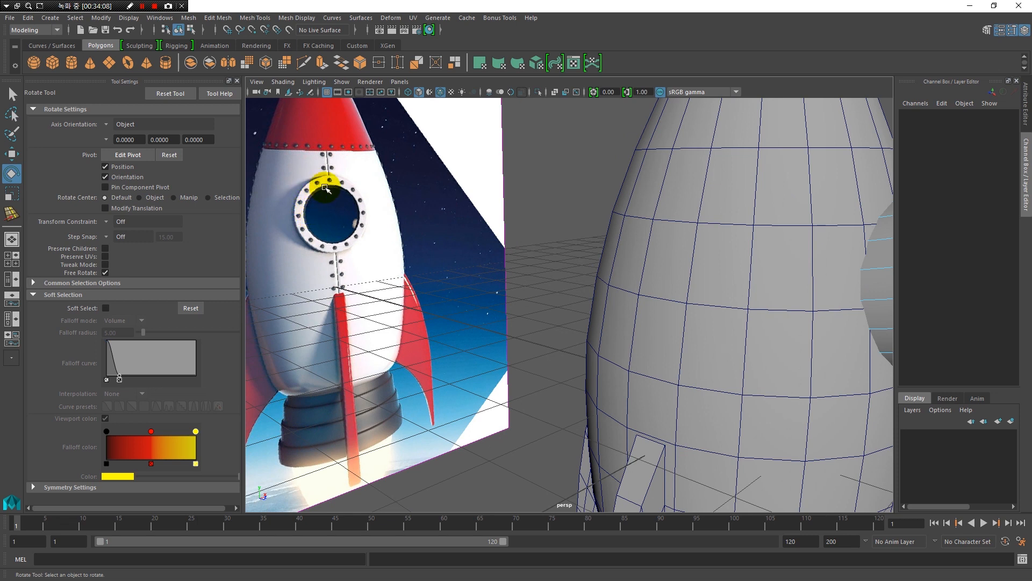
{"action": "middle_click_drag", "start_coordinate": [763, 355], "coordinate": [516, 361], "text": "alt"}
{"action": "scroll", "coordinate": [634, 339], "scroll_direction": "down", "scroll_amount": 1}
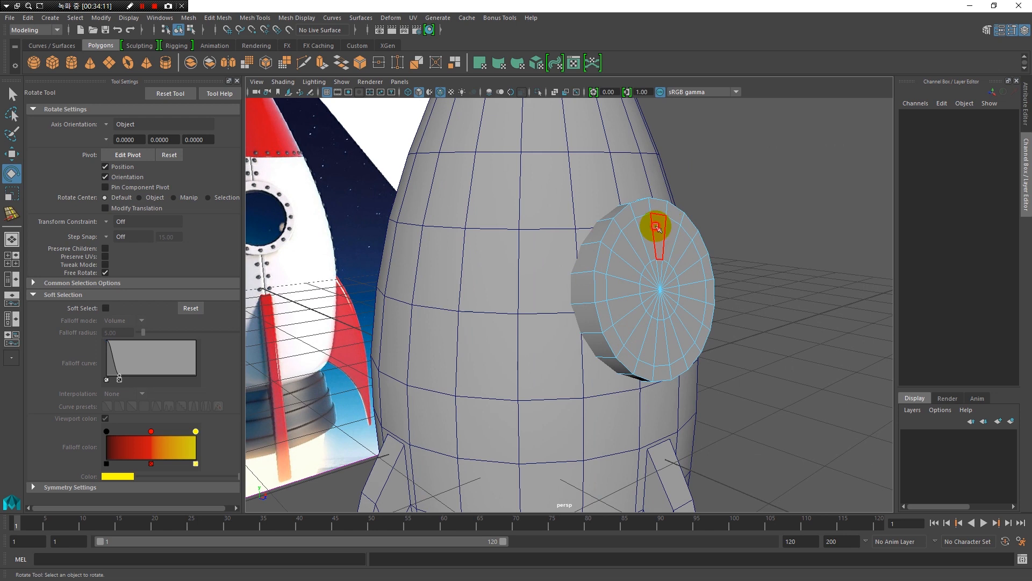
Step: Select all front cap faces of the cylinder inside the outer rim, including the central ring of triangles
{"action": "left_click", "coordinate": [652, 231]}
{"action": "key", "text": "q"}
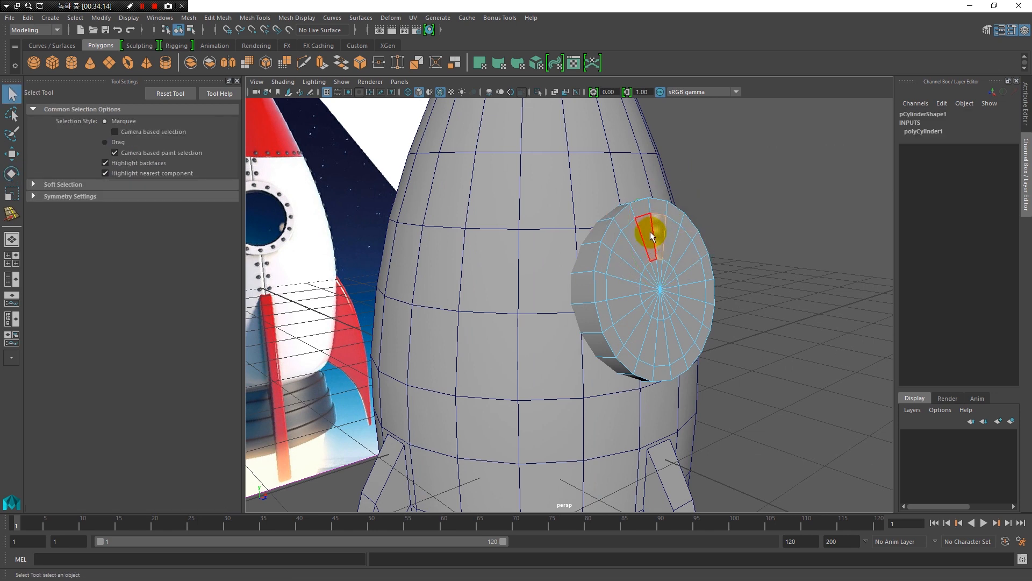
{"action": "key", "text": "F11"}
{"action": "left_click", "coordinate": [651, 240]}
{"action": "double_click", "coordinate": [636, 246], "text": "shift"}
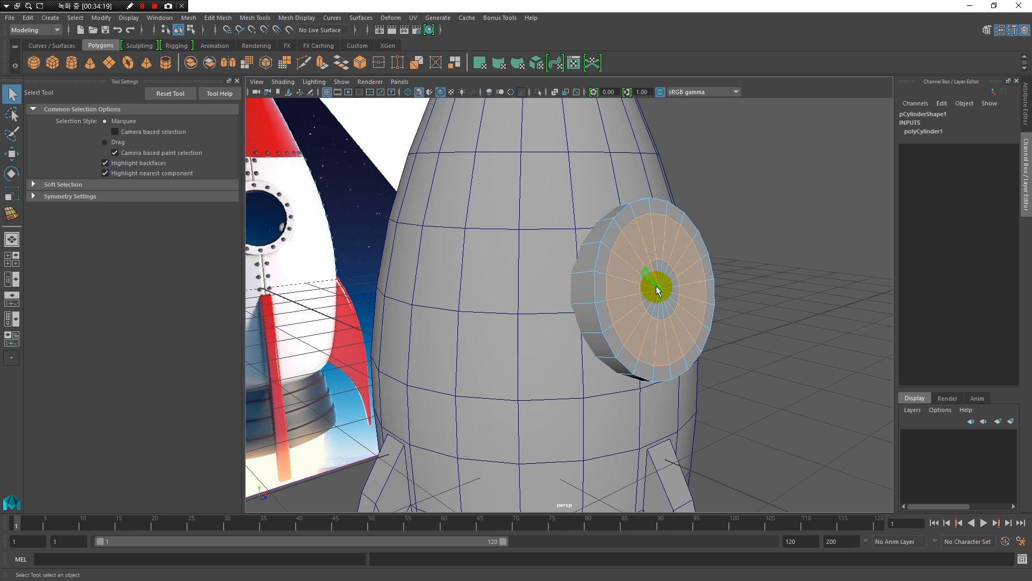
{"action": "scroll", "coordinate": [685, 348], "scroll_direction": "up", "scroll_amount": 4}
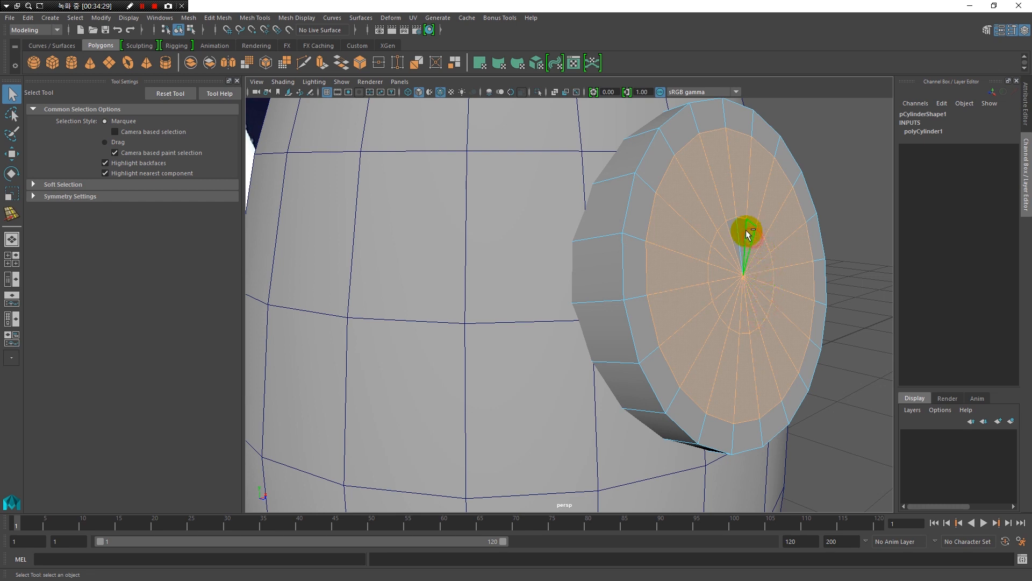
{"action": "right_click_drag", "start_coordinate": [749, 330], "coordinate": [690, 354], "text": "alt"}
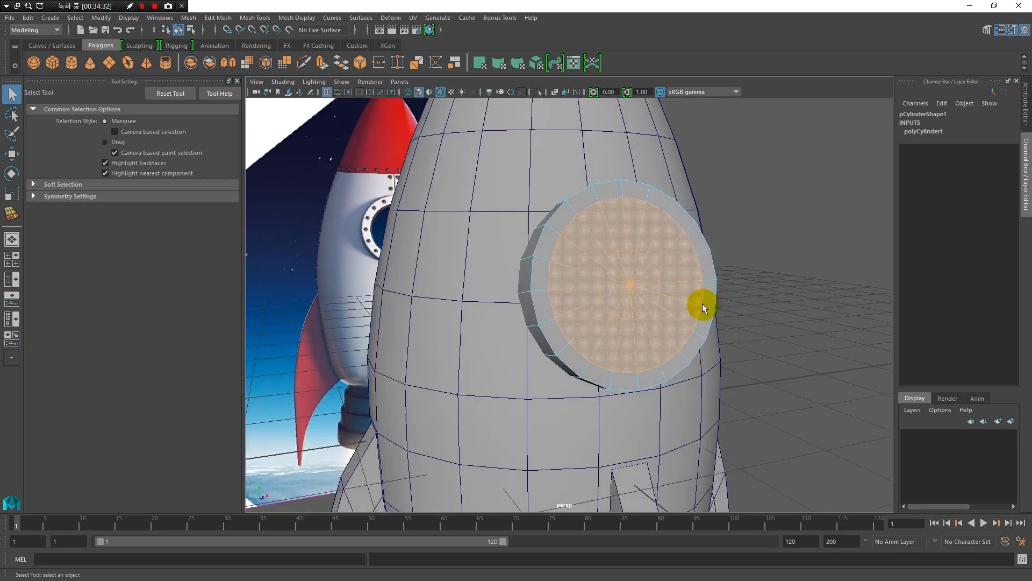
{"action": "left_click_drag", "start_coordinate": [702, 308], "coordinate": [737, 295], "text": "alt"}
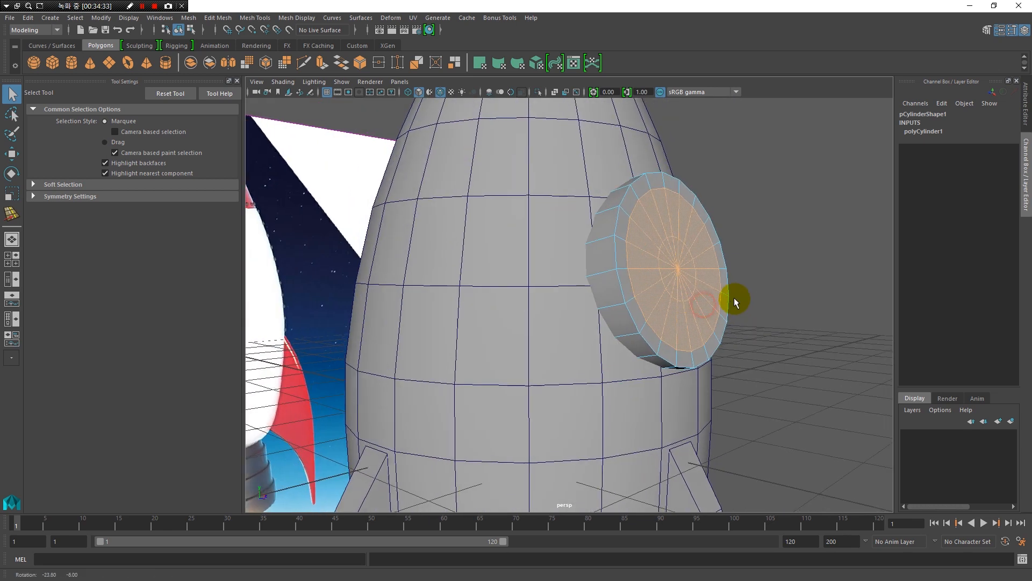
Step: Extrude the selected cap faces inward to a Local Translate Z of -0.076, leaving a raised outer rim
{"action": "left_click", "coordinate": [321, 64]}
{"action": "left_click_drag", "start_coordinate": [686, 260], "coordinate": [693, 272], "text": "alt"}
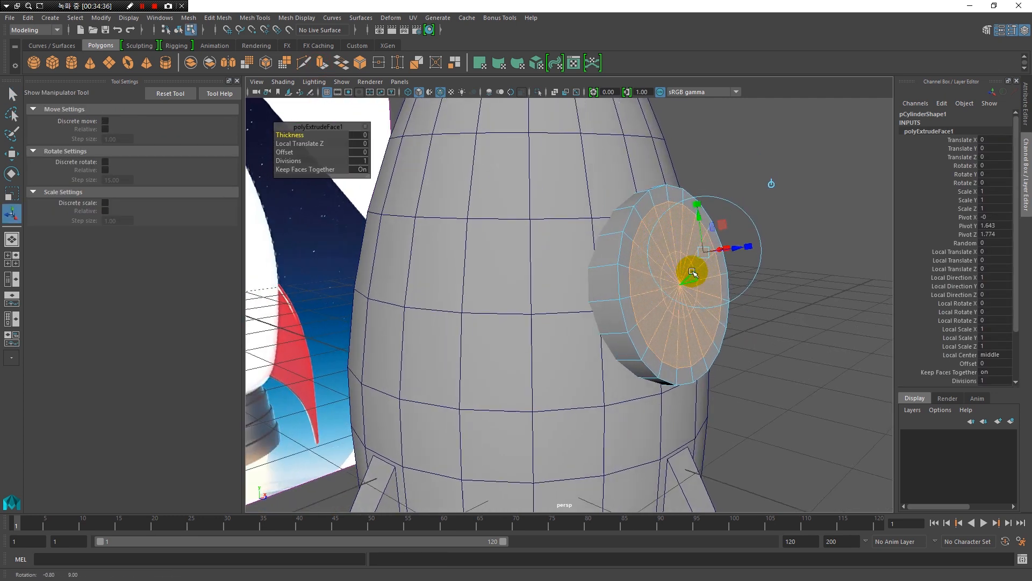
{"action": "left_click_drag", "start_coordinate": [737, 248], "coordinate": [691, 279]}
{"action": "scroll", "coordinate": [681, 279], "scroll_direction": "up", "scroll_amount": 5}
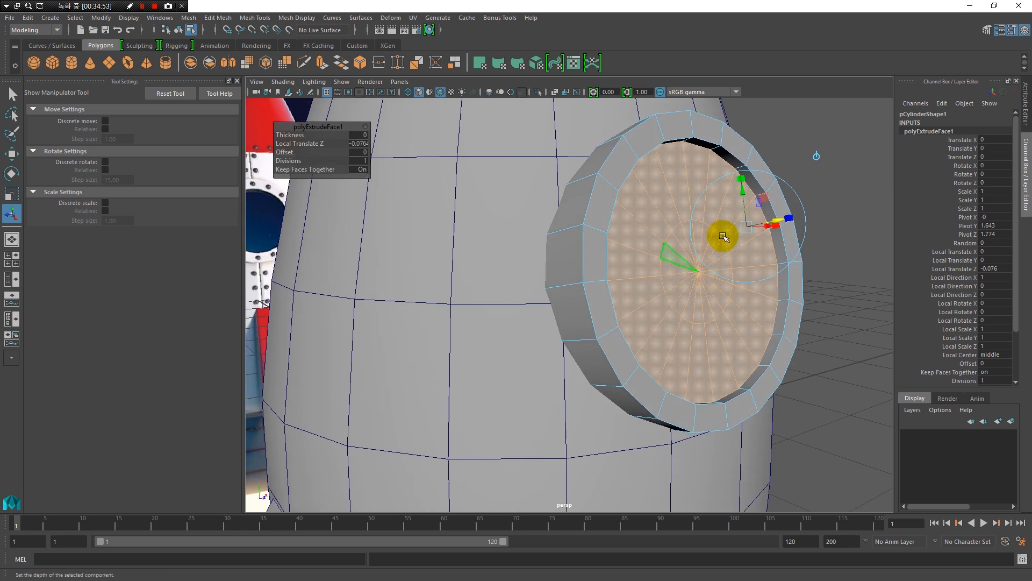
Step: Extrude the recessed faces again and scale them uniformly to 0.933 to form a narrow inner ring
{"action": "key", "text": "ctrl+e"}
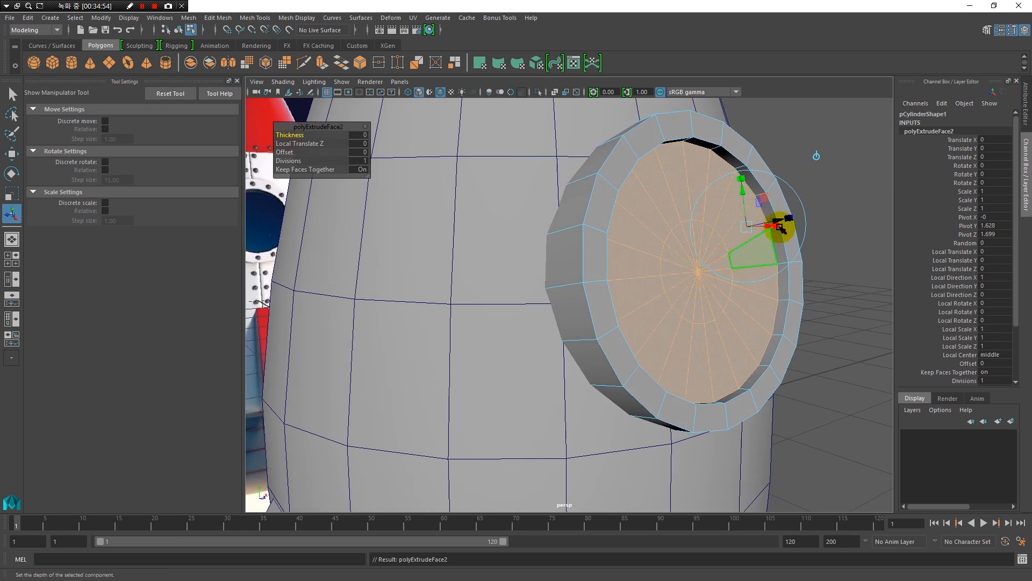
{"action": "left_click", "coordinate": [792, 220]}
{"action": "left_click_drag", "start_coordinate": [746, 230], "coordinate": [739, 230]}
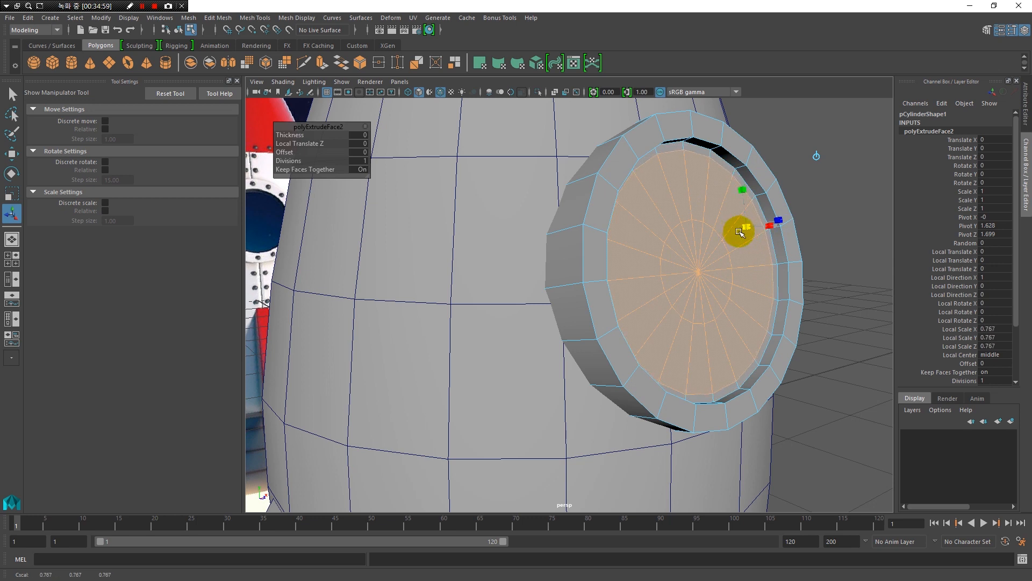
{"action": "left_click_drag", "start_coordinate": [744, 233], "coordinate": [684, 265]}
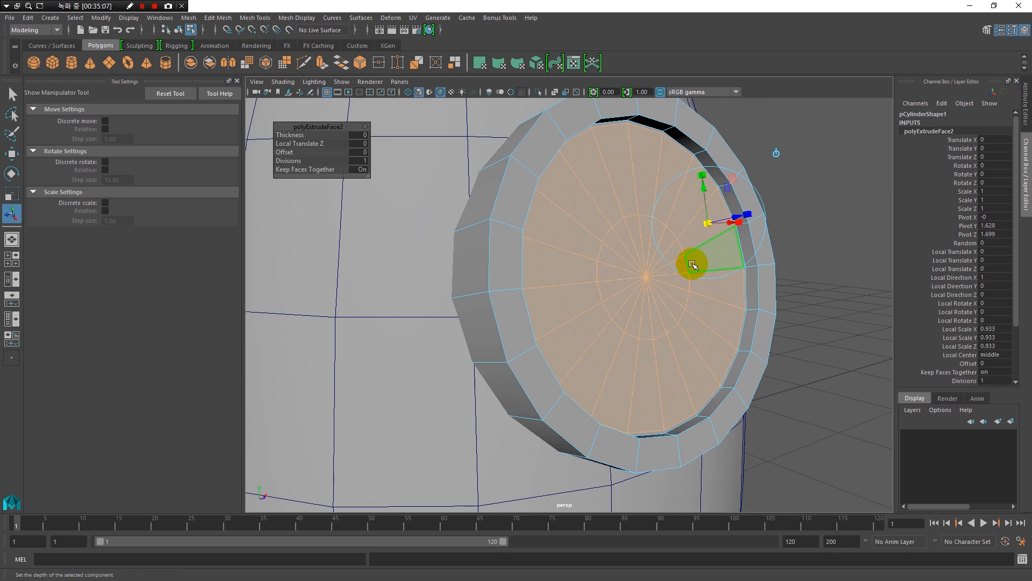
Step: Extrude the inner faces once more, scaled uniformly to 0.817 with a Local Translate Z of 0.006
{"action": "key", "text": "ctrl+e"}
{"action": "left_click", "coordinate": [748, 216]}
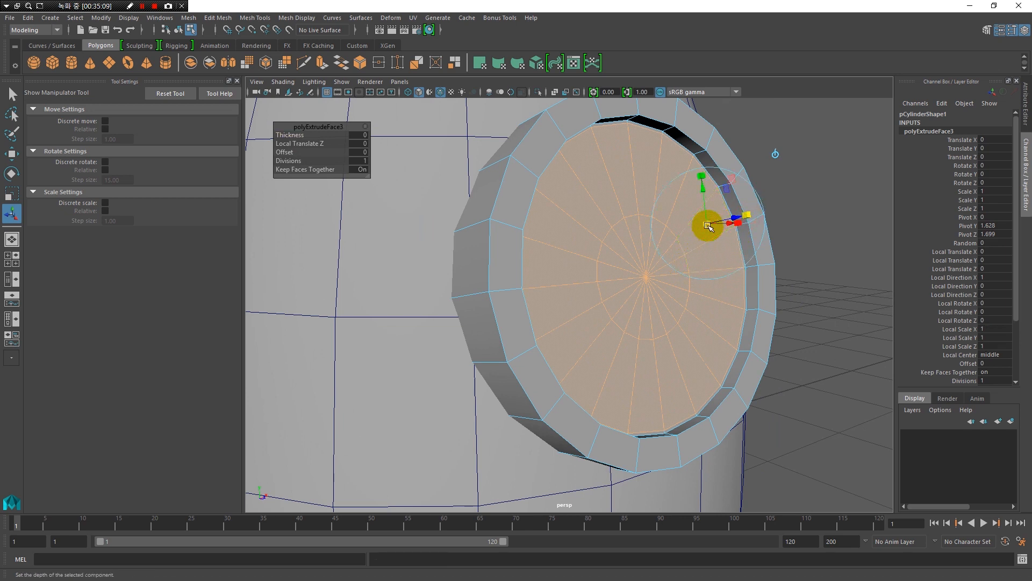
{"action": "left_click_drag", "start_coordinate": [709, 226], "coordinate": [706, 226]}
{"action": "left_click_drag", "start_coordinate": [672, 279], "coordinate": [684, 301], "text": "alt"}
{"action": "left_click_drag", "start_coordinate": [764, 281], "coordinate": [765, 283]}
{"action": "left_click_drag", "start_coordinate": [680, 359], "coordinate": [664, 320], "text": "alt"}
{"action": "right_click_drag", "start_coordinate": [636, 310], "coordinate": [652, 355], "text": "alt"}
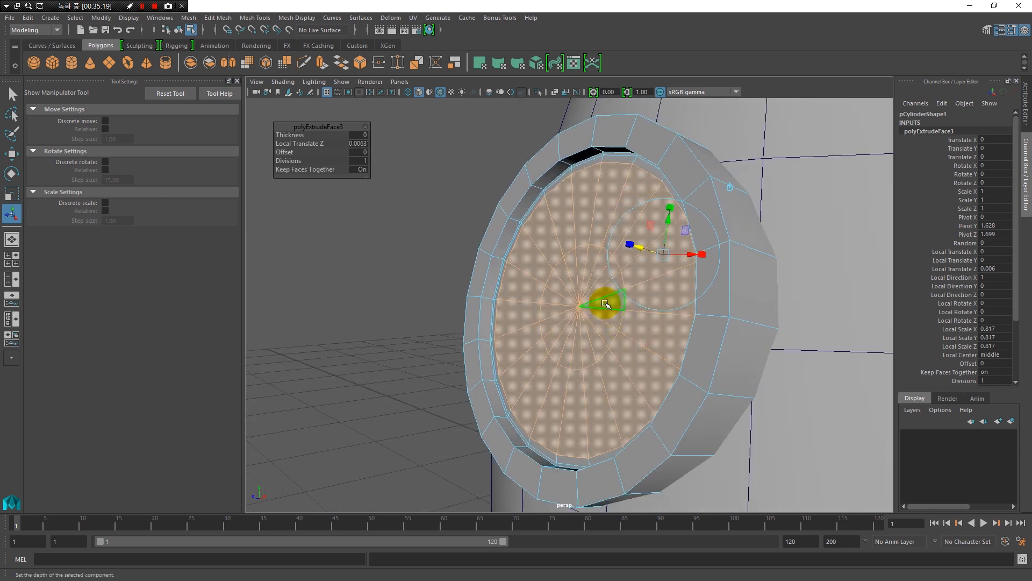
Step: Select only the triangular faces around the centre of the porthole glass
{"action": "left_click", "coordinate": [606, 305]}
{"action": "left_click", "coordinate": [613, 291]}
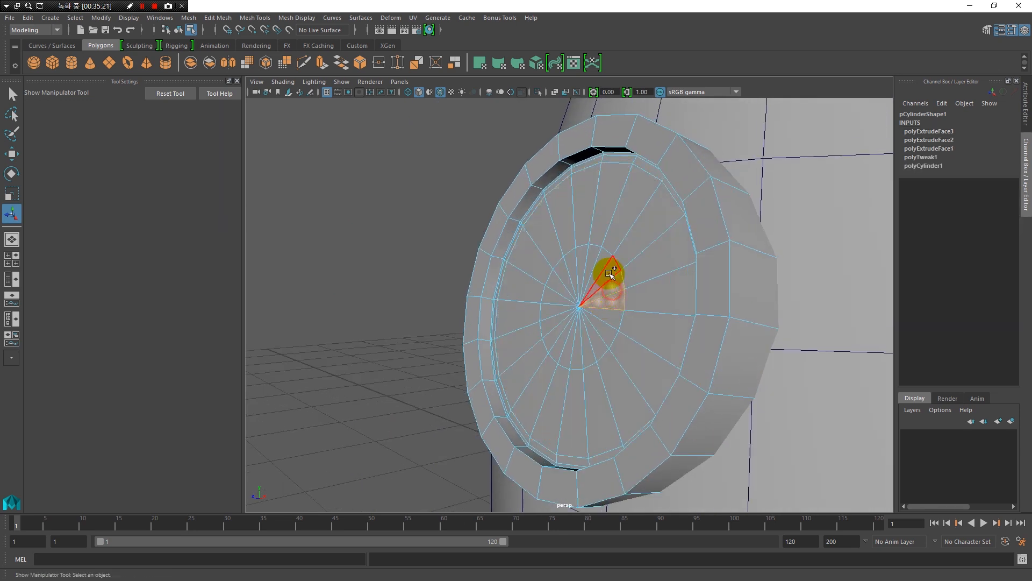
{"action": "left_click", "coordinate": [583, 257], "text": "shift"}
{"action": "left_click", "coordinate": [556, 275], "text": "shift"}
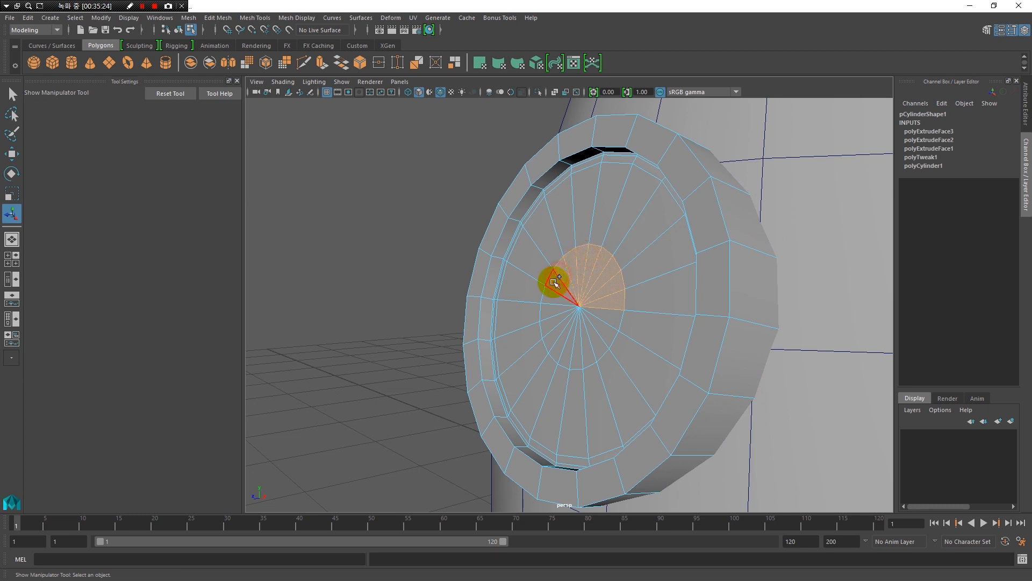
{"action": "left_click", "coordinate": [550, 301], "text": "shift"}
{"action": "left_click", "coordinate": [547, 324], "text": "shift"}
{"action": "left_click", "coordinate": [559, 354], "text": "shift"}
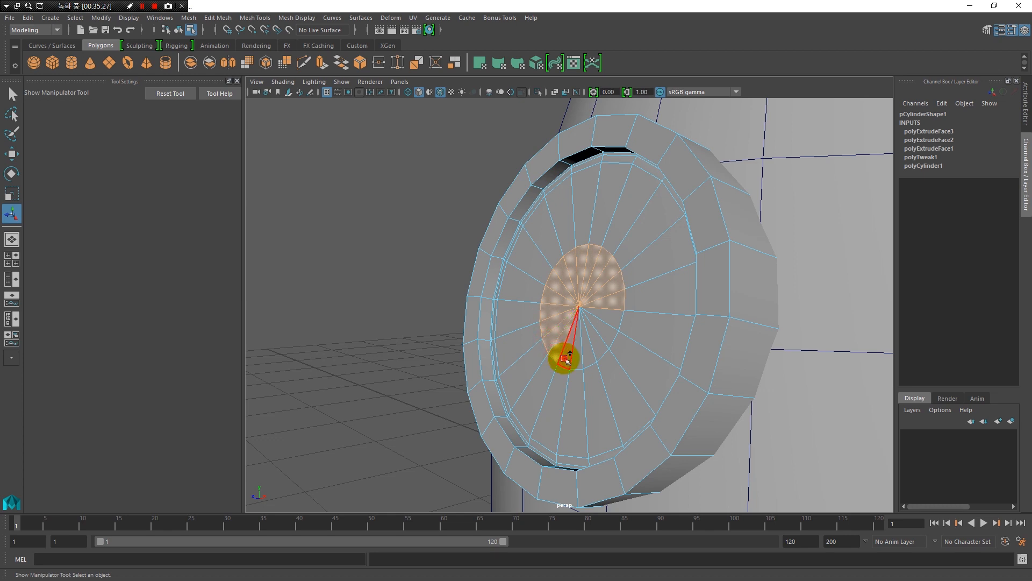
{"action": "left_click", "coordinate": [589, 356], "text": "shift"}
{"action": "left_click", "coordinate": [604, 344], "text": "shift"}
{"action": "left_click", "coordinate": [611, 336], "text": "shift"}
{"action": "left_click", "coordinate": [615, 316], "text": "shift"}
{"action": "left_click_drag", "start_coordinate": [598, 353], "coordinate": [526, 270], "text": "alt"}
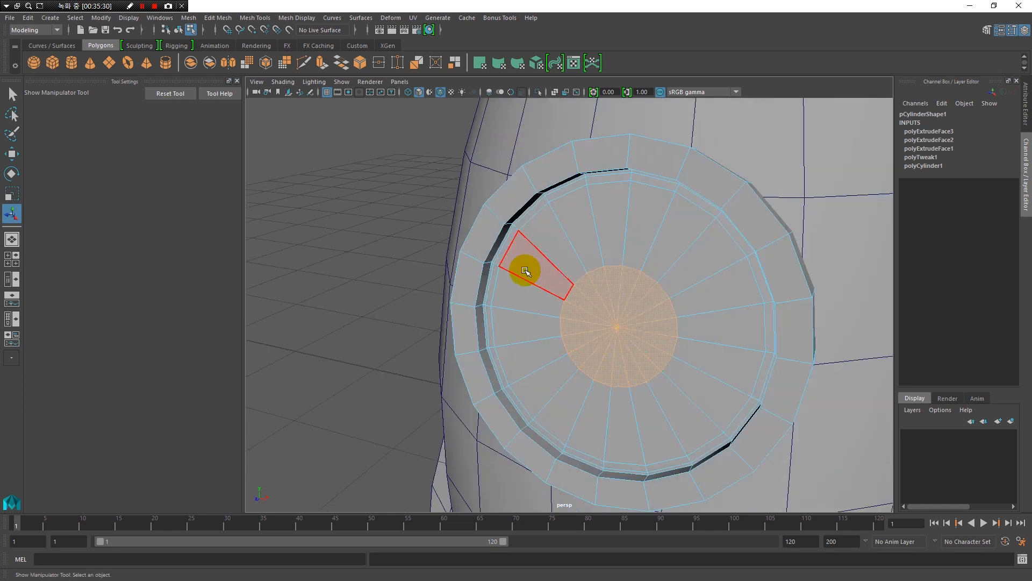
{"action": "left_click_drag", "start_coordinate": [559, 350], "coordinate": [516, 321], "text": "alt"}
Step: Examine how the Move tool's axes line up with the tilted centre faces of the porthole
{"action": "key", "text": "e"}
{"action": "key", "text": "w"}
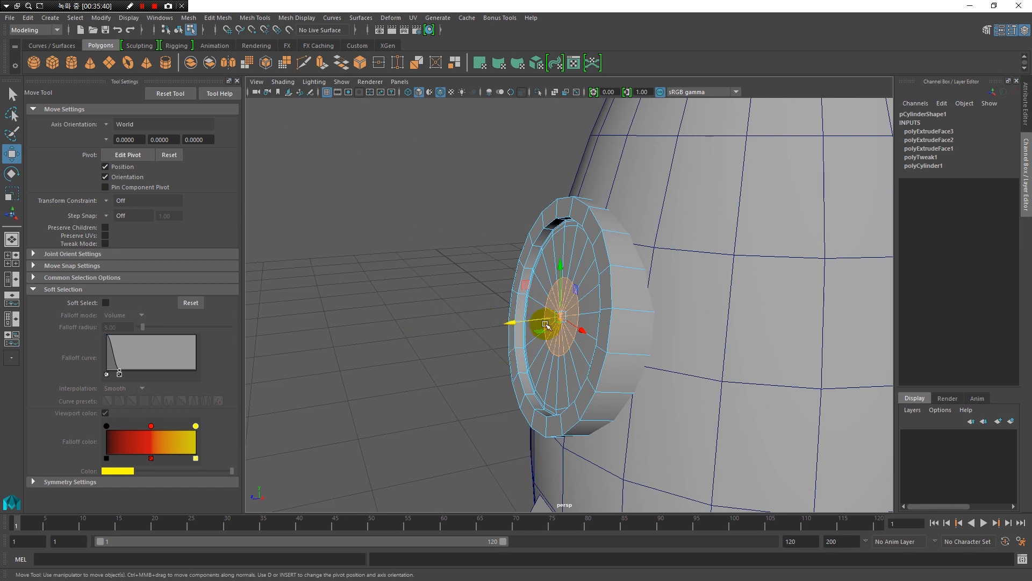
{"action": "left_click_drag", "start_coordinate": [530, 374], "coordinate": [498, 311], "text": "alt"}
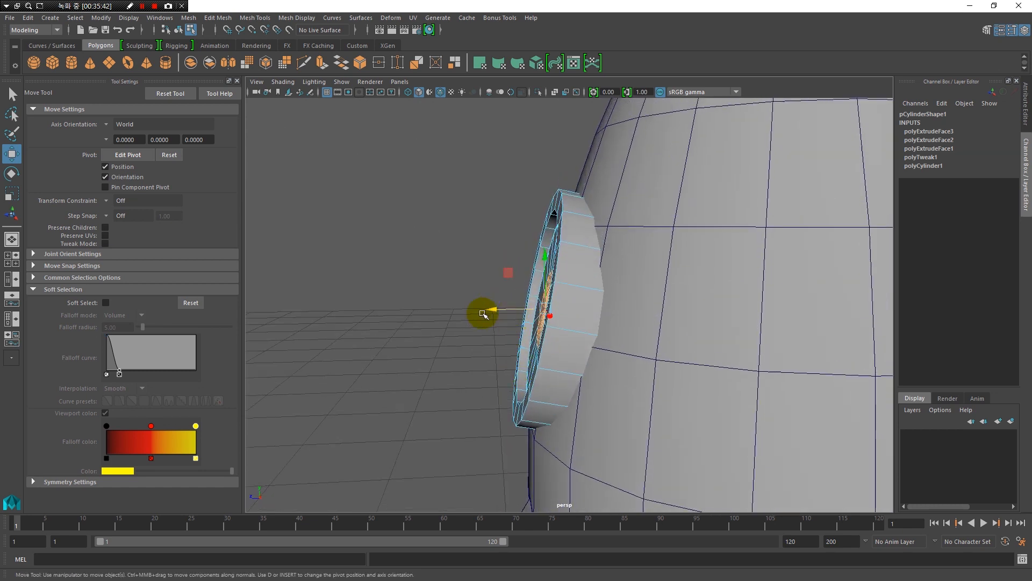
{"action": "left_click_drag", "start_coordinate": [529, 375], "coordinate": [573, 354], "text": "alt"}
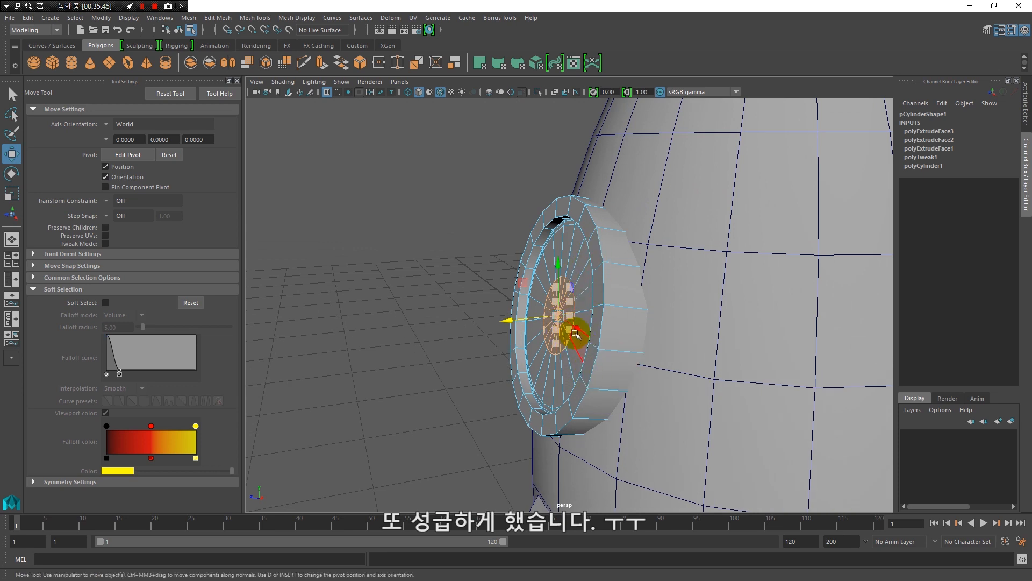
{"action": "right_click_drag", "start_coordinate": [687, 385], "coordinate": [572, 369], "text": "alt"}
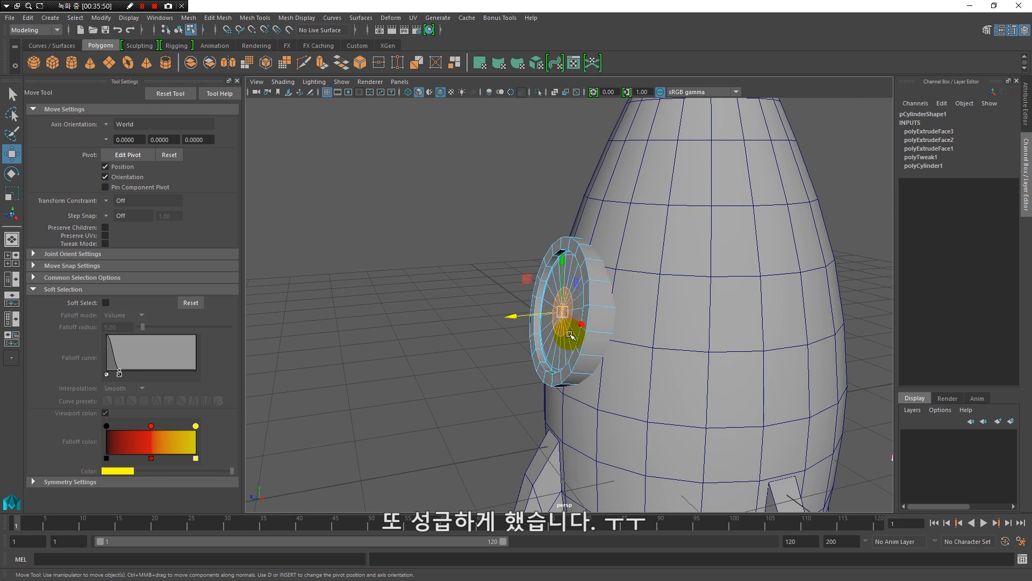
{"action": "right_click_drag", "start_coordinate": [551, 364], "coordinate": [613, 387], "text": "alt"}
{"action": "left_click_drag", "start_coordinate": [613, 387], "coordinate": [566, 368], "text": "alt"}
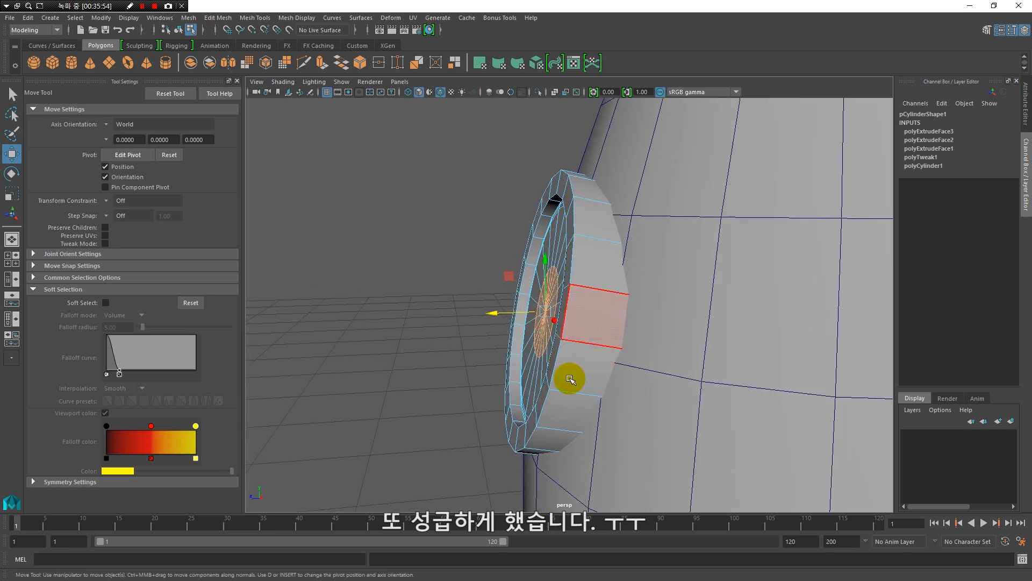
{"action": "left_click_drag", "start_coordinate": [626, 380], "coordinate": [562, 309], "text": "alt"}
{"action": "left_click_drag", "start_coordinate": [554, 345], "coordinate": [539, 341], "text": "alt"}
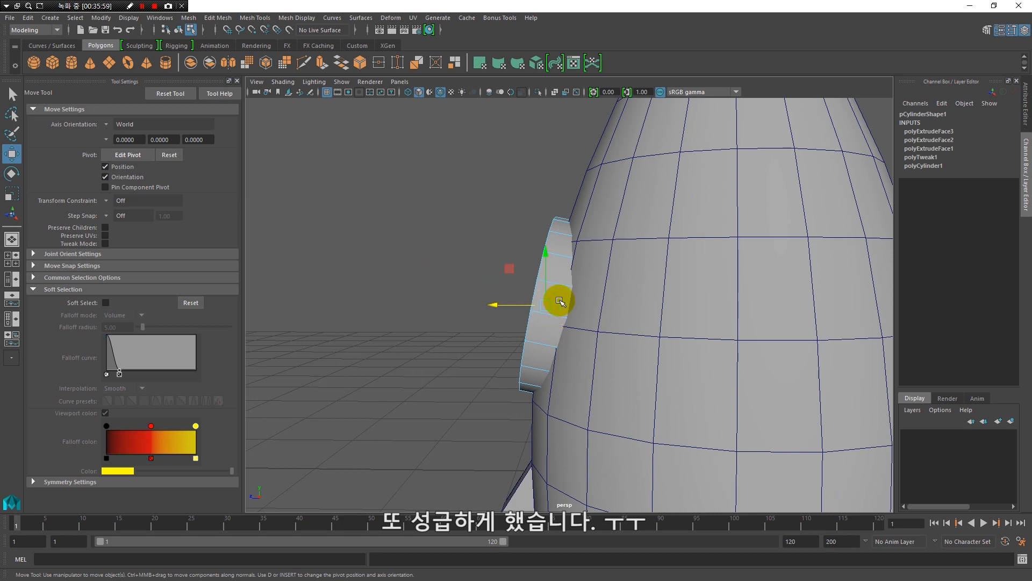
{"action": "left_click_drag", "start_coordinate": [570, 330], "coordinate": [546, 318], "text": "alt"}
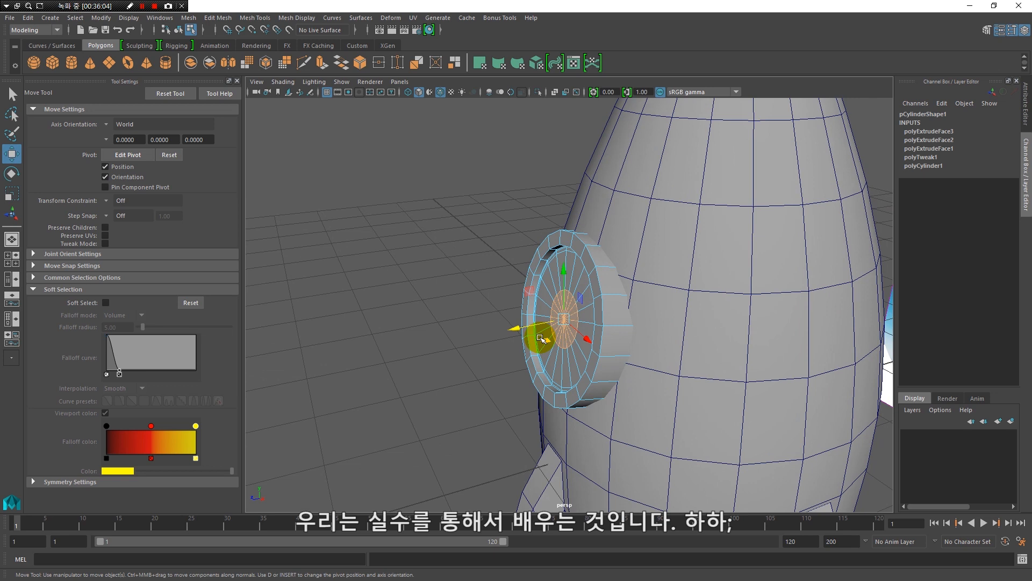
{"action": "left_click_drag", "start_coordinate": [554, 354], "coordinate": [529, 338], "text": "alt"}
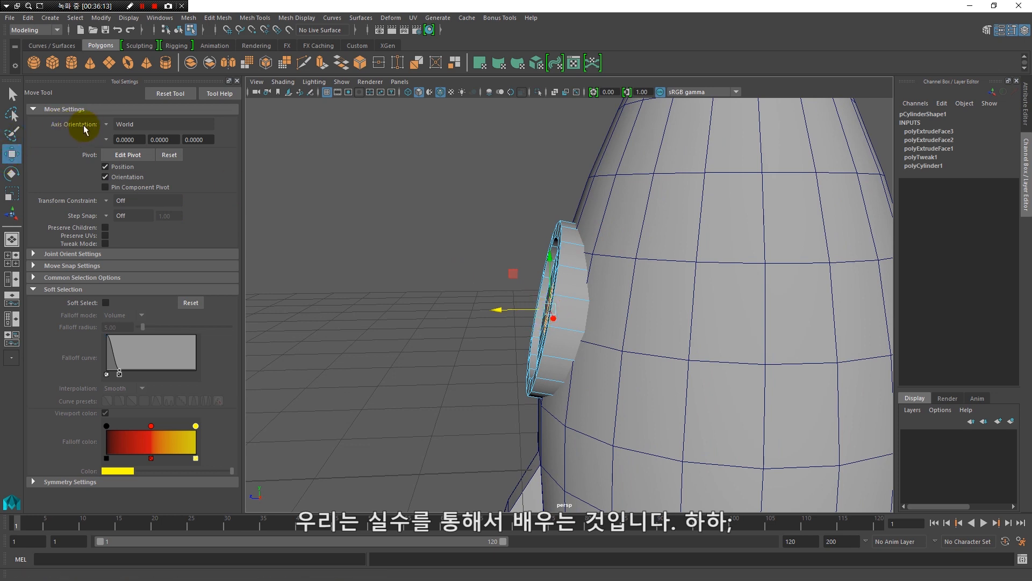
Step: Set the Move tool's axis orientation to Object and shift the centre faces along the porthole's own Y axis
{"action": "left_click", "coordinate": [107, 125]}
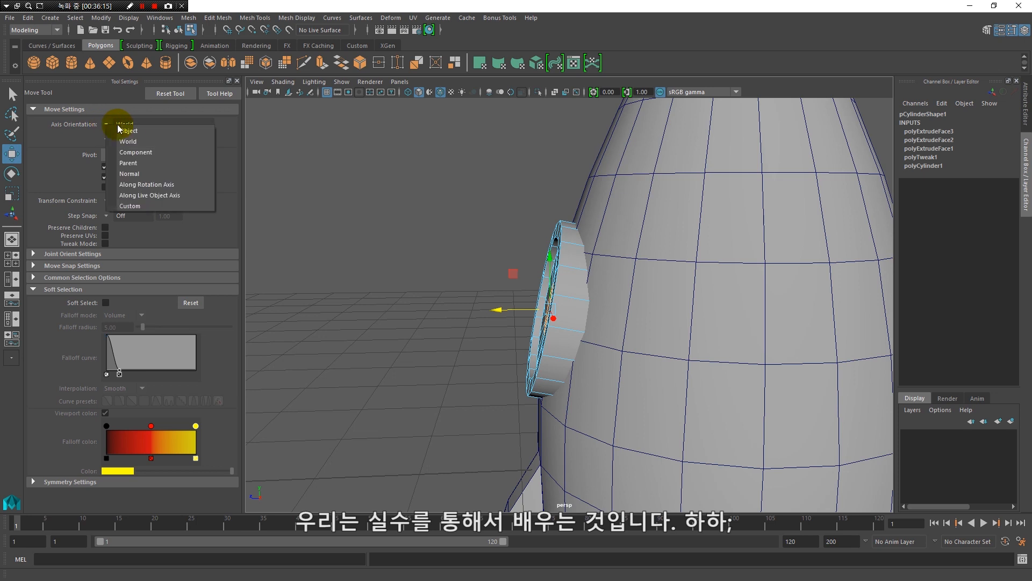
{"action": "left_click", "coordinate": [130, 132]}
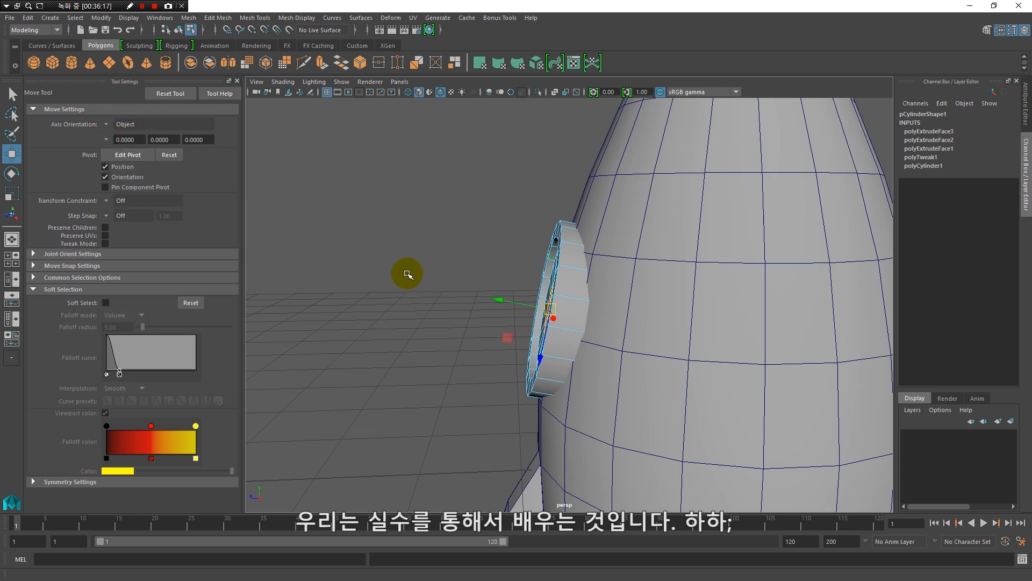
{"action": "left_click_drag", "start_coordinate": [429, 300], "coordinate": [659, 293], "text": "alt"}
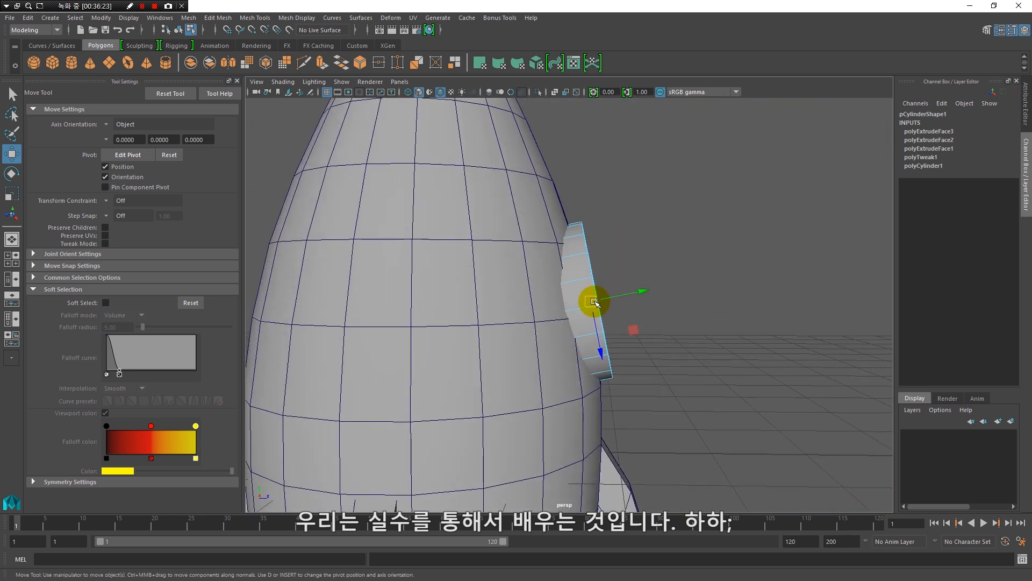
{"action": "left_click_drag", "start_coordinate": [622, 307], "coordinate": [654, 296], "text": "alt"}
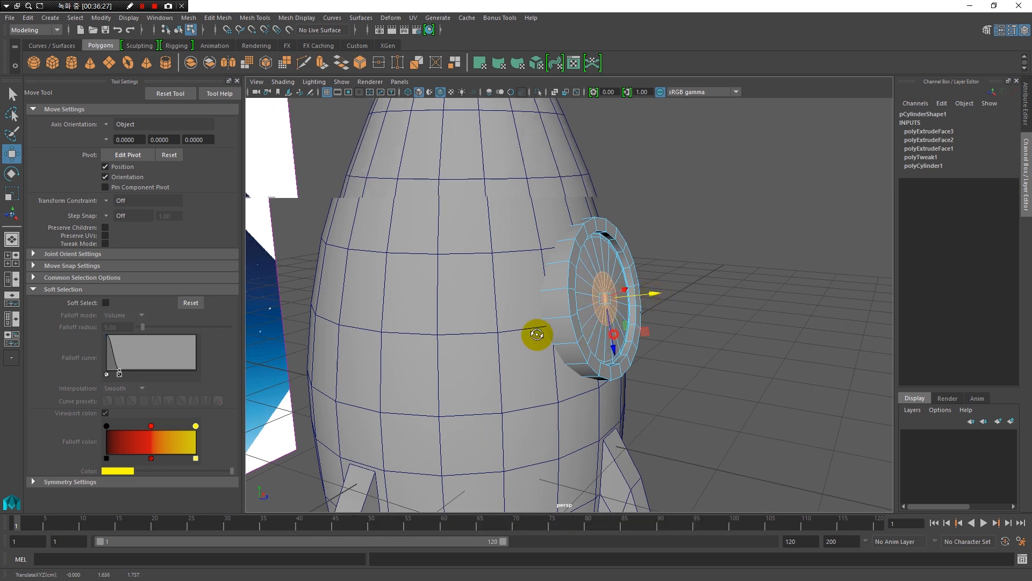
{"action": "left_click_drag", "start_coordinate": [573, 334], "coordinate": [445, 334], "text": "alt"}
{"action": "right_click_drag", "start_coordinate": [457, 268], "coordinate": [547, 337], "text": "alt"}
{"action": "left_click_drag", "start_coordinate": [547, 337], "coordinate": [581, 334], "text": "alt"}
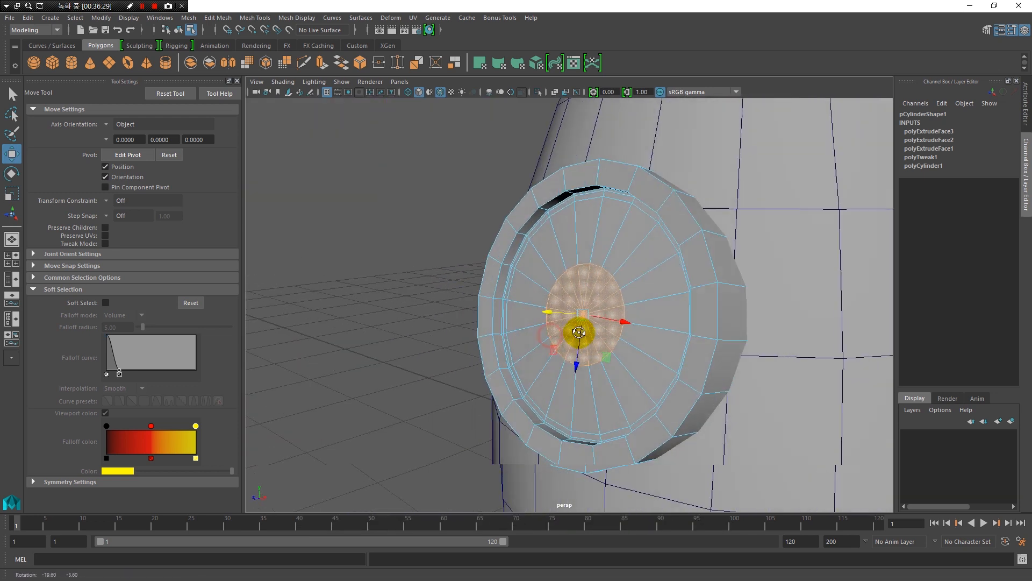
Step: Preview the porthole smoothed in object mode, with Wireframe on Shaded turned off
{"action": "right_click_drag", "start_coordinate": [608, 245], "coordinate": [632, 230]}
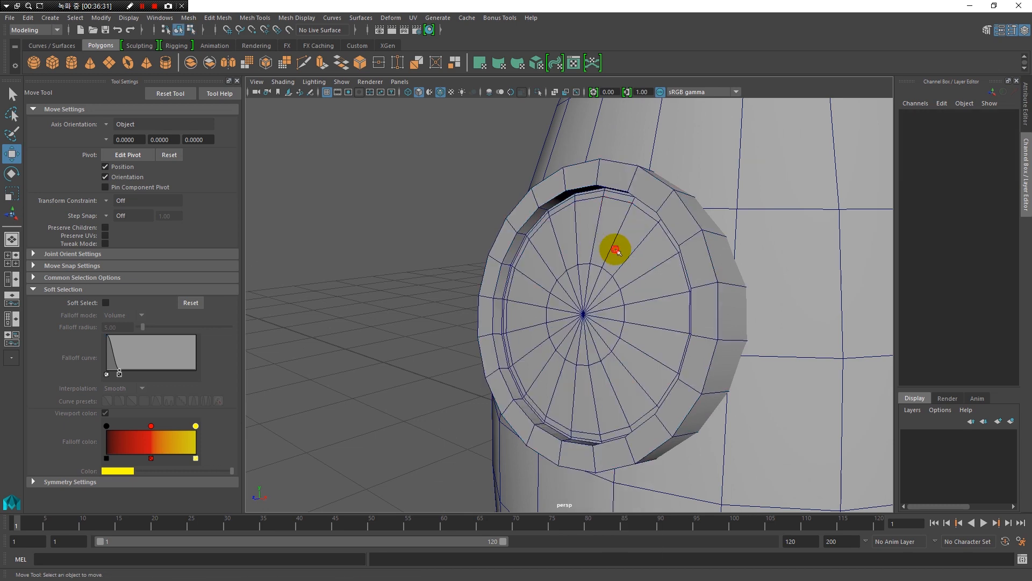
{"action": "left_click", "coordinate": [613, 247]}
{"action": "left_click", "coordinate": [325, 371]}
{"action": "left_click_drag", "start_coordinate": [404, 391], "coordinate": [363, 347], "text": "alt"}
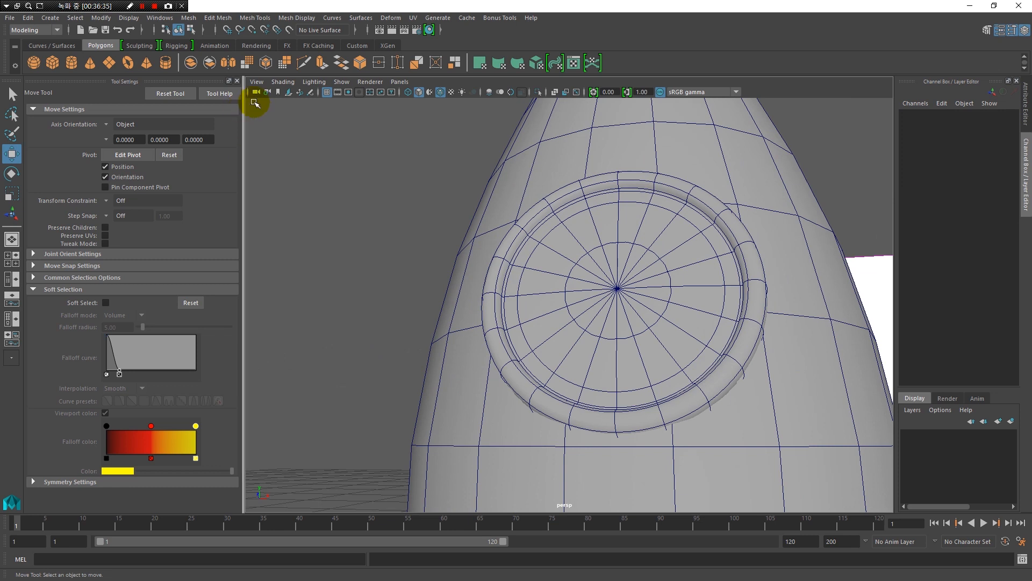
{"action": "left_click", "coordinate": [281, 82]}
{"action": "left_click", "coordinate": [276, 191]}
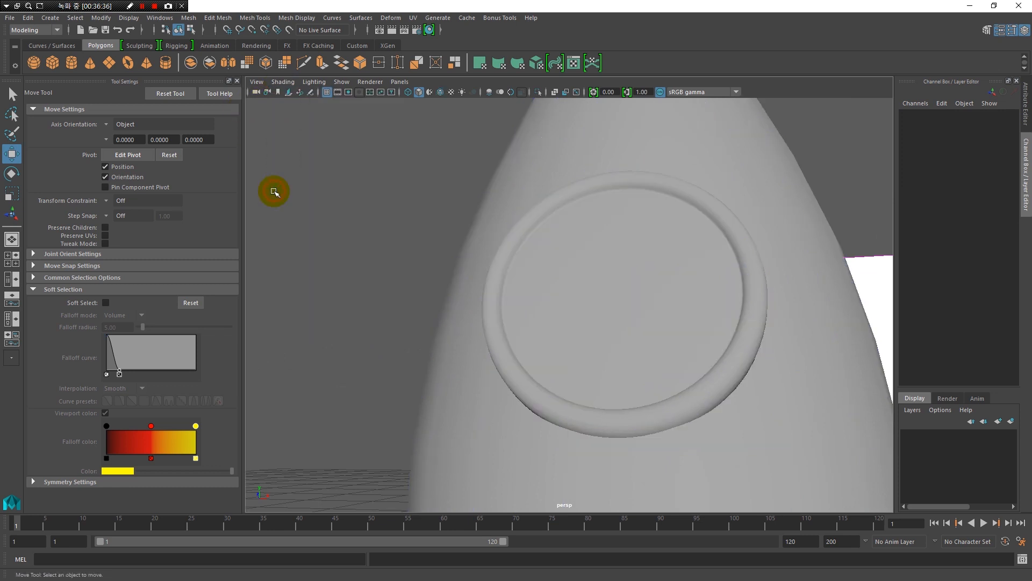
Step: Select the edge loop around the porthole glass, adjust its uniform scale, and preview the window smoothed
{"action": "left_click", "coordinate": [570, 313]}
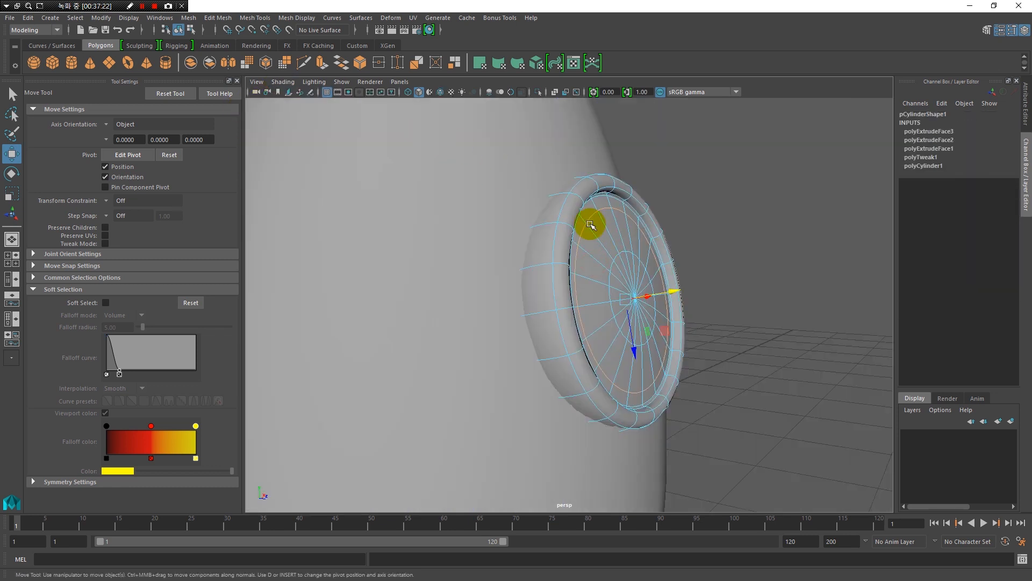
{"action": "left_click_drag", "start_coordinate": [563, 295], "coordinate": [552, 294], "text": "alt"}
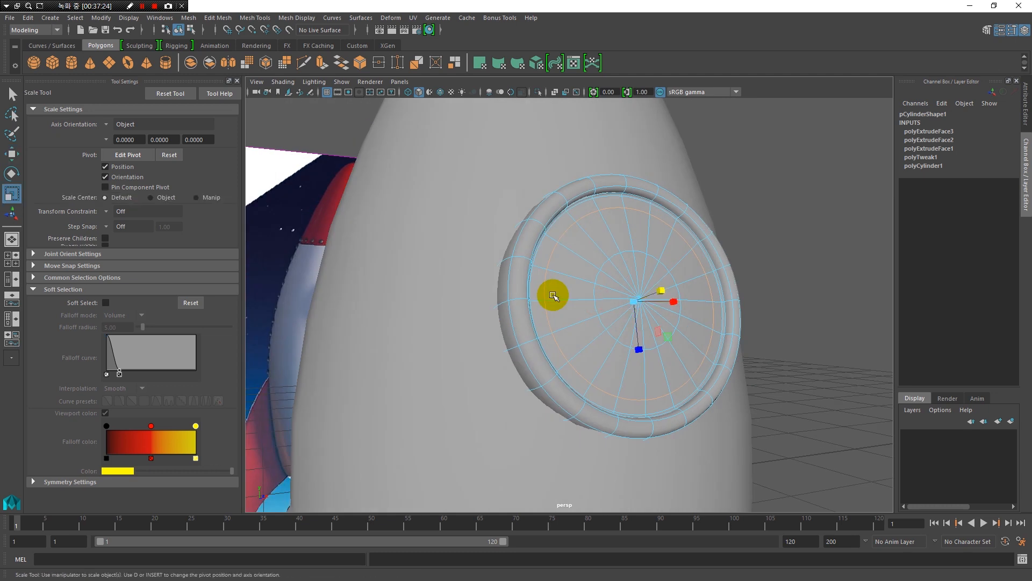
{"action": "key", "text": "r"}
{"action": "left_click_drag", "start_coordinate": [604, 328], "coordinate": [640, 316], "text": "alt"}
{"action": "left_click_drag", "start_coordinate": [621, 309], "coordinate": [622, 306]}
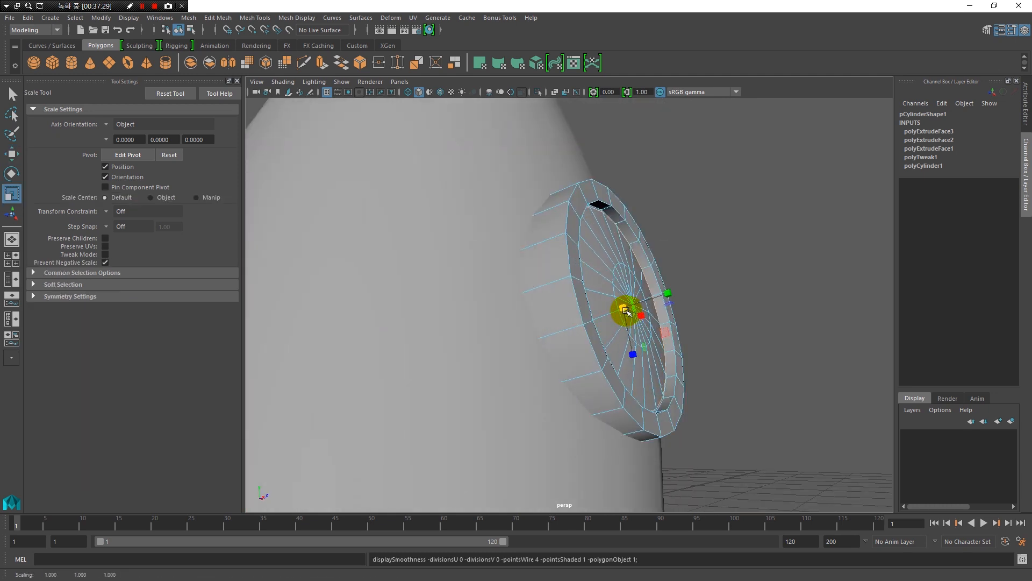
{"action": "left_click_drag", "start_coordinate": [539, 310], "coordinate": [531, 221], "text": "alt"}
{"action": "right_click_drag", "start_coordinate": [530, 220], "coordinate": [622, 295], "text": "alt"}
{"action": "middle_click_drag", "start_coordinate": [622, 295], "coordinate": [522, 293], "text": "alt"}
{"action": "left_click_drag", "start_coordinate": [522, 293], "coordinate": [462, 302], "text": "alt"}
{"action": "left_click_drag", "start_coordinate": [521, 341], "coordinate": [548, 336], "text": "alt"}
{"action": "key", "text": "3"}
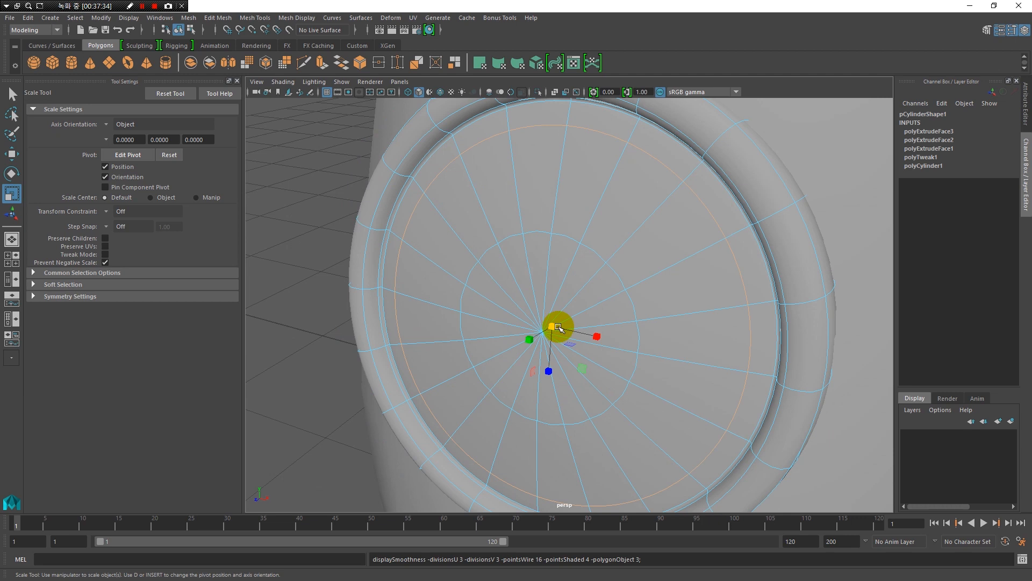
Step: Turn off smoothing, scale the glass edge loop close to the recess wall, and restore the smooth preview
{"action": "key", "text": "1"}
{"action": "left_click", "coordinate": [553, 328]}
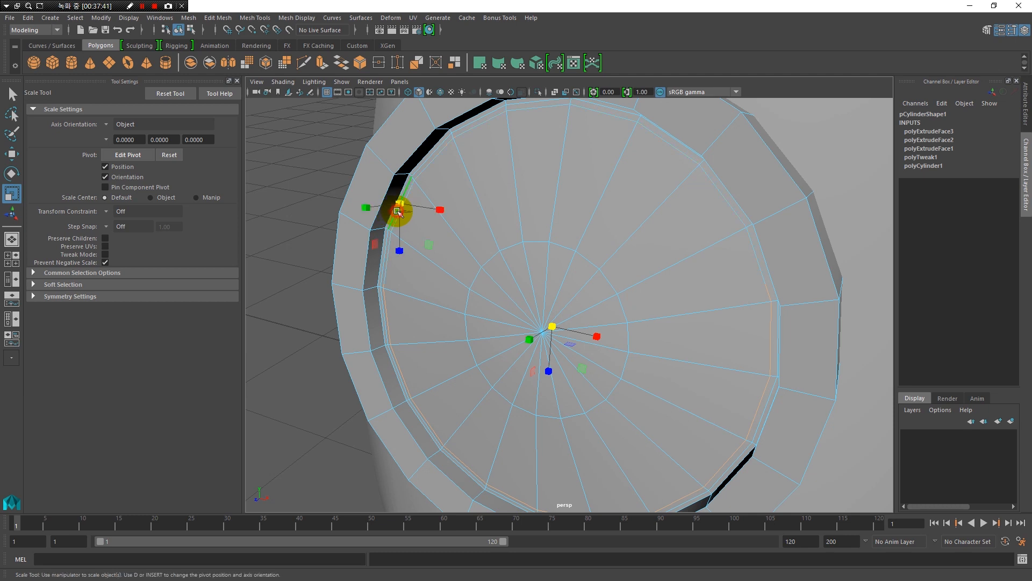
{"action": "left_click_drag", "start_coordinate": [484, 325], "coordinate": [507, 324], "text": "alt"}
{"action": "key", "text": "w"}
{"action": "left_click_drag", "start_coordinate": [452, 351], "coordinate": [502, 355], "text": "alt"}
{"action": "key", "text": "r"}
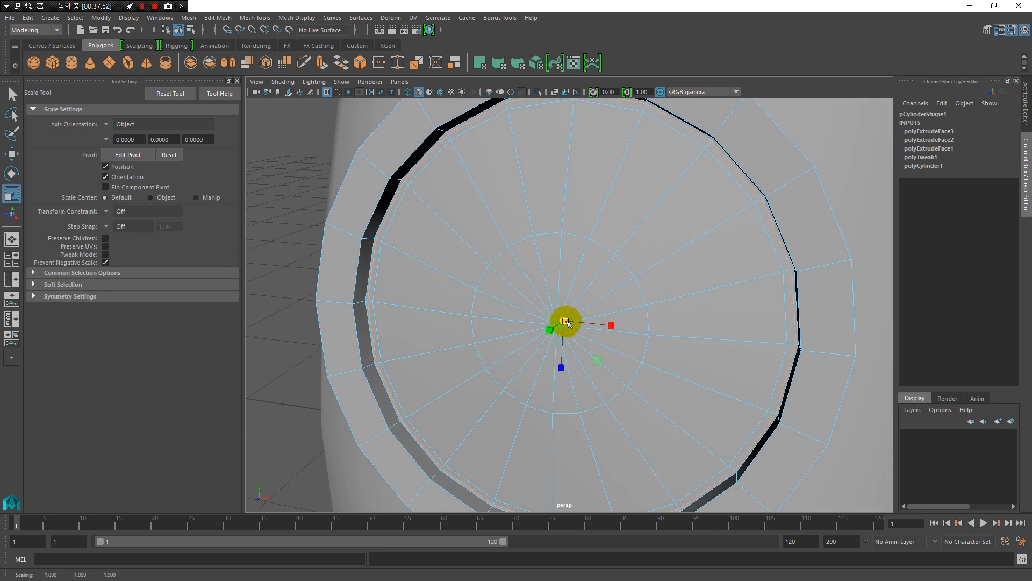
{"action": "key", "text": "3"}
{"action": "right_click_drag", "start_coordinate": [642, 331], "coordinate": [385, 306], "text": "alt"}
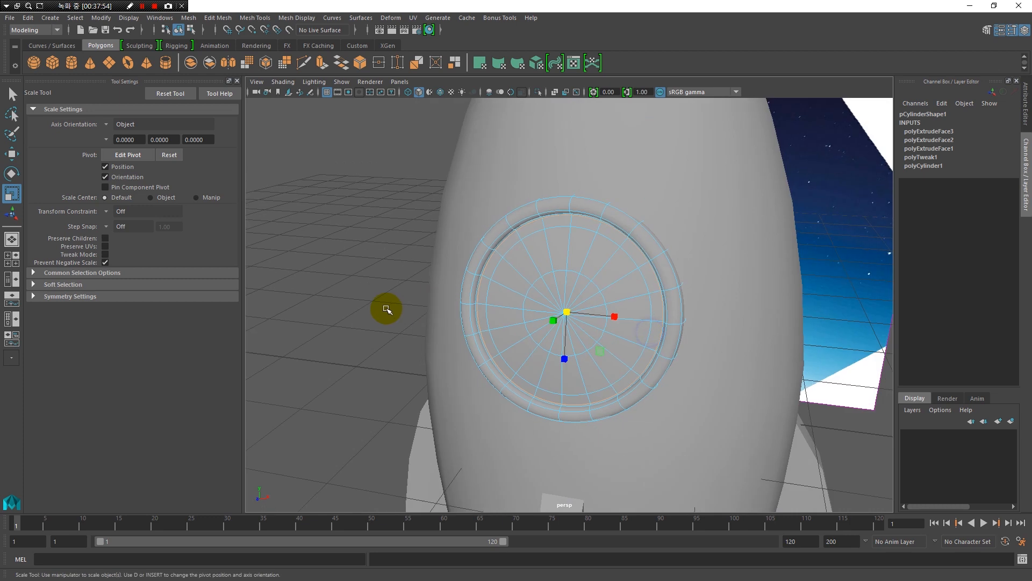
Step: Compare the whole rocket and its porthole with the reference image
{"action": "left_click", "coordinate": [385, 306]}
{"action": "left_click_drag", "start_coordinate": [424, 357], "coordinate": [558, 392], "text": "alt"}
{"action": "right_click_drag", "start_coordinate": [699, 366], "coordinate": [441, 329], "text": "alt"}
{"action": "left_click_drag", "start_coordinate": [543, 341], "coordinate": [541, 359], "text": "alt"}
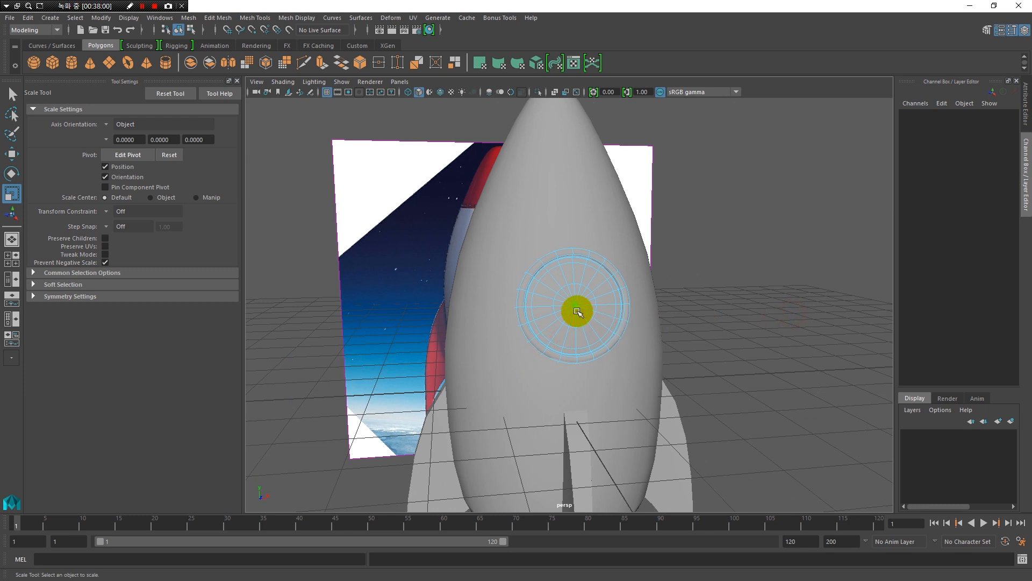
{"action": "left_click_drag", "start_coordinate": [739, 333], "coordinate": [698, 353], "text": "alt"}
{"action": "right_click_drag", "start_coordinate": [698, 354], "coordinate": [458, 339], "text": "alt"}
{"action": "left_click_drag", "start_coordinate": [458, 339], "coordinate": [551, 334], "text": "alt"}
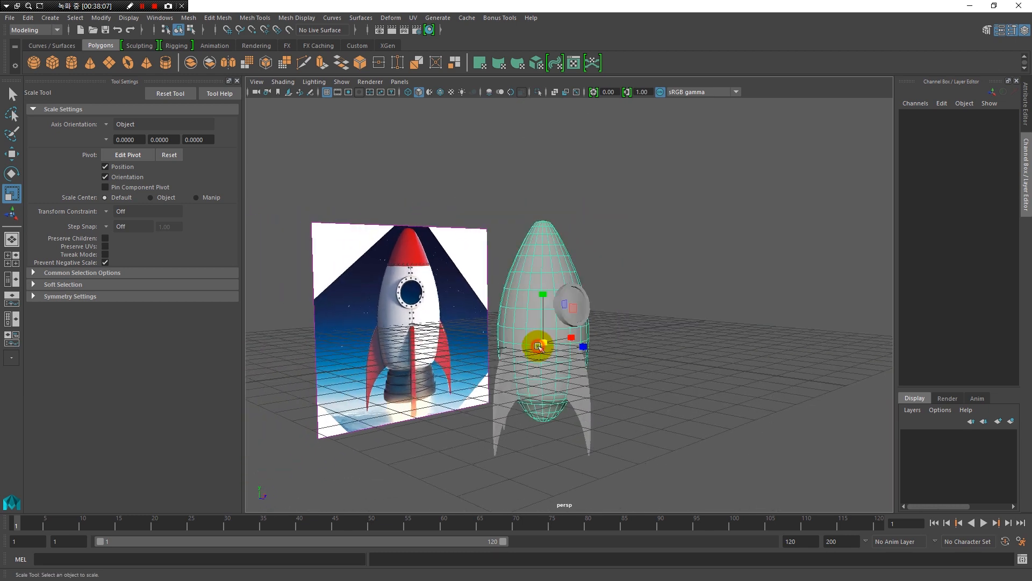
{"action": "right_click_drag", "start_coordinate": [511, 276], "coordinate": [540, 364], "text": "alt"}
{"action": "left_click_drag", "start_coordinate": [539, 364], "coordinate": [509, 315], "text": "alt"}
{"action": "right_click_drag", "start_coordinate": [506, 283], "coordinate": [545, 370], "text": "alt"}
{"action": "mouse_move", "coordinate": [544, 370]}
{"action": "left_mouse_down", "text": "alt"}
{"action": "mouse_move", "coordinate": [500, 341]}
{"action": "mouse_move", "coordinate": [479, 362]}
{"action": "mouse_move", "coordinate": [534, 363]}
{"action": "left_mouse_up", "text": "alt"}
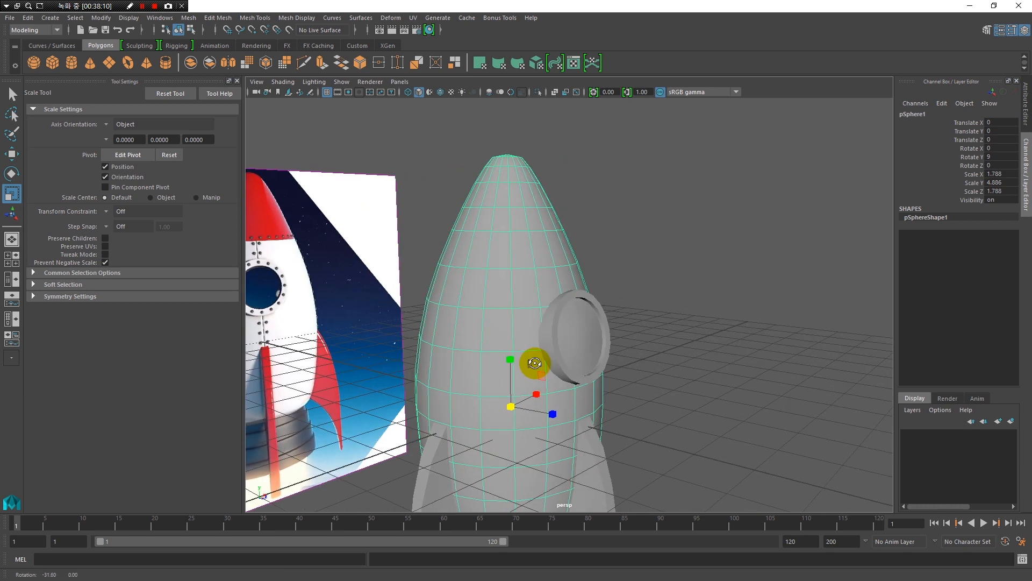
{"action": "middle_click_drag", "start_coordinate": [533, 362], "coordinate": [629, 288], "text": "alt"}
{"action": "middle_click_drag", "start_coordinate": [603, 367], "coordinate": [580, 350], "text": "alt"}
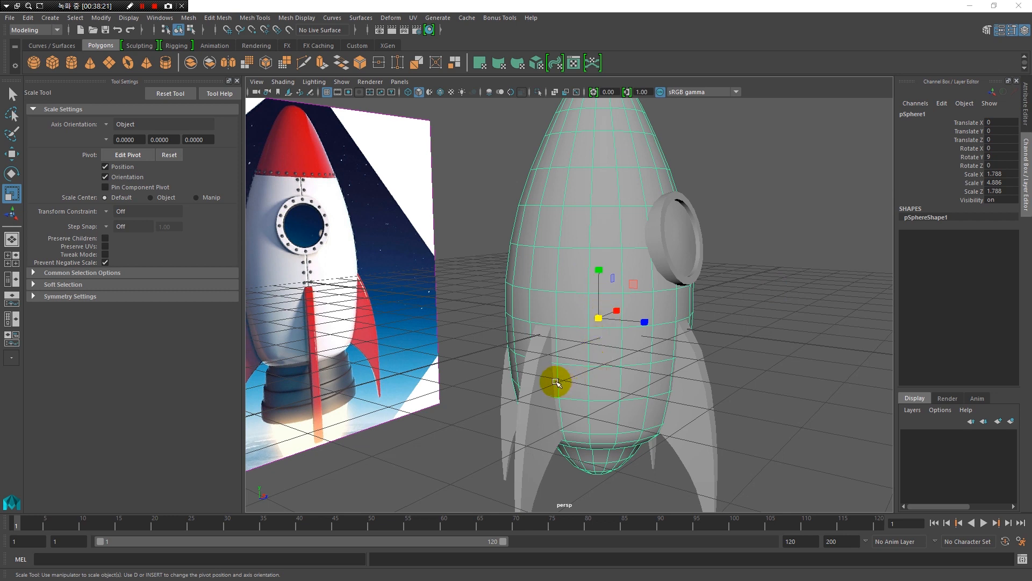
Step: Turn on smooth preview for the near fin and the porthole window, leaving nothing selected
{"action": "left_click", "coordinate": [528, 403]}
{"action": "key", "text": "3"}
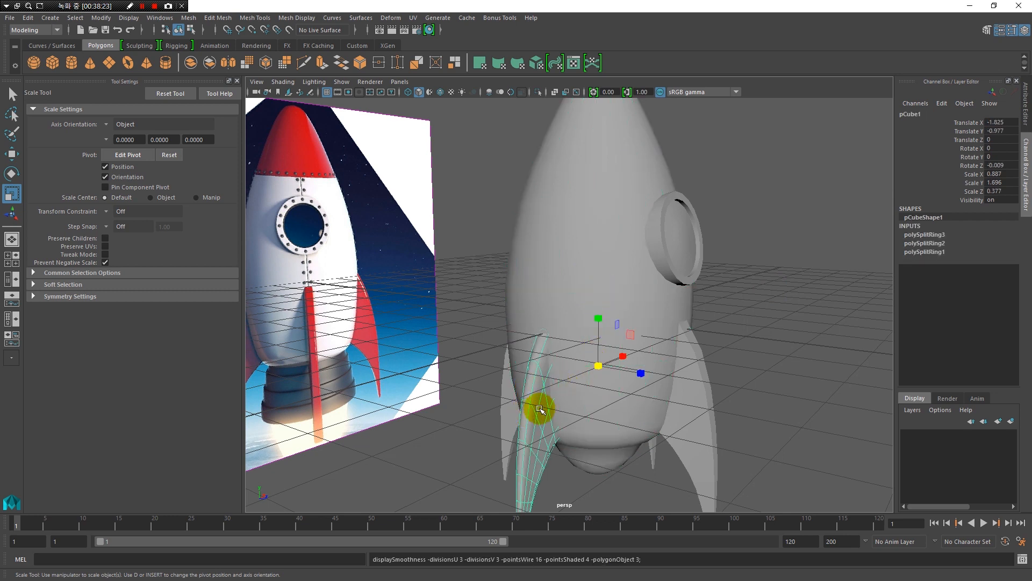
{"action": "left_click", "coordinate": [666, 250]}
{"action": "key", "text": "3"}
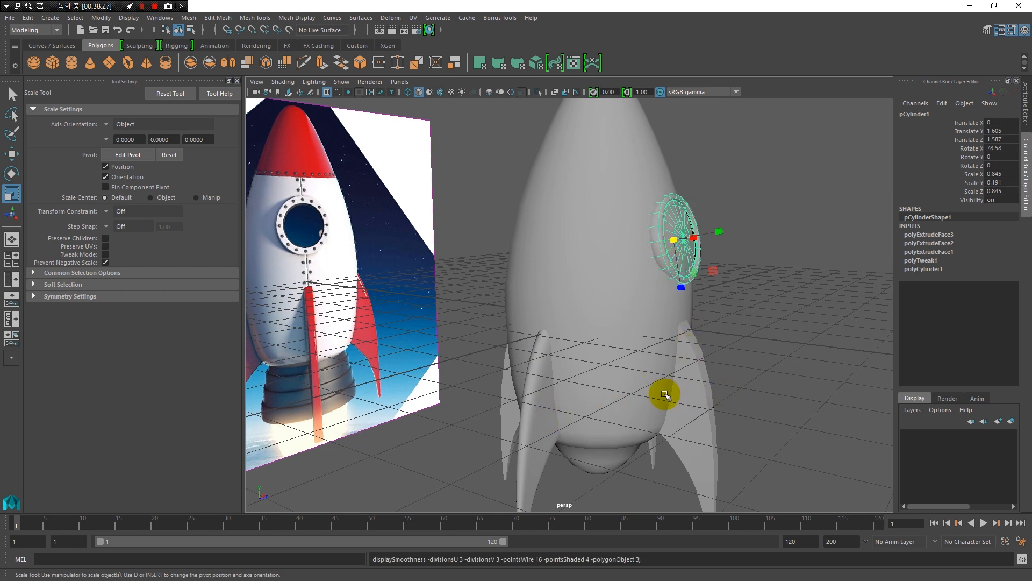
{"action": "left_click", "coordinate": [768, 356]}
{"action": "left_click_drag", "start_coordinate": [710, 364], "coordinate": [687, 364], "text": "alt"}
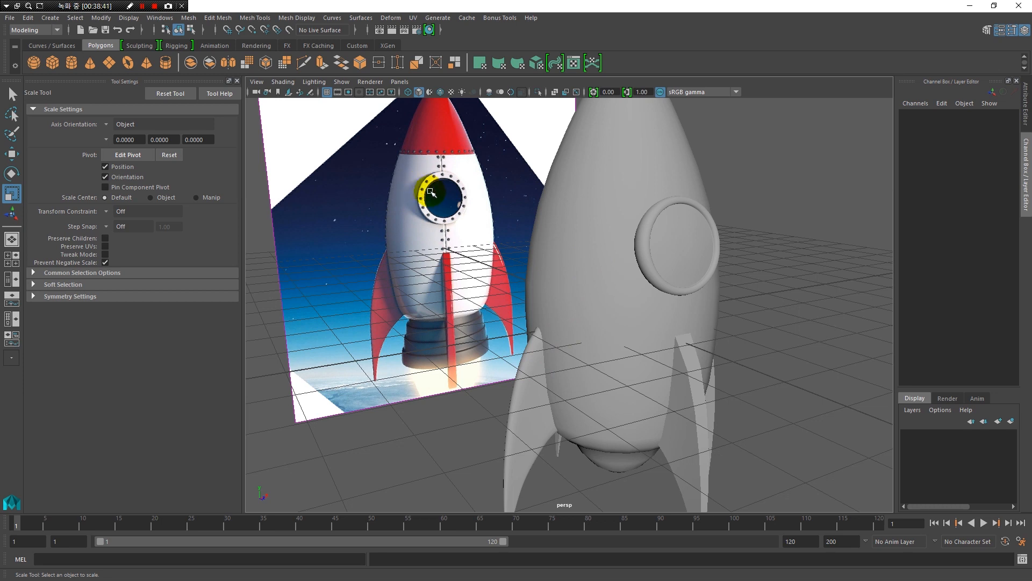
Step: Compare the porthole's unsmoothed and smoothed shapes up close beside the reference image
{"action": "left_click", "coordinate": [629, 242]}
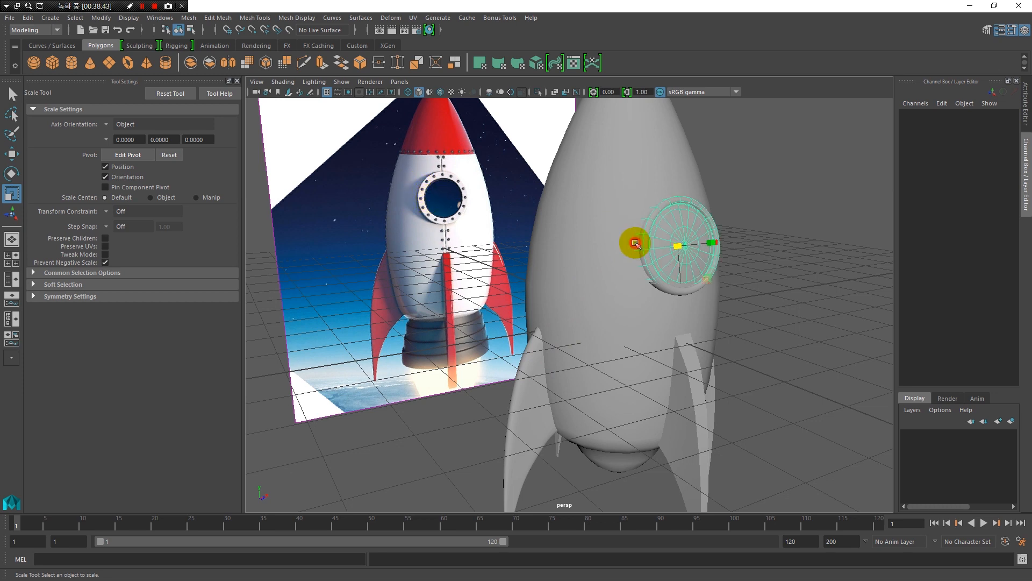
{"action": "right_click_drag", "start_coordinate": [625, 198], "coordinate": [697, 278], "text": "alt"}
{"action": "middle_click_drag", "start_coordinate": [696, 279], "coordinate": [650, 304], "text": "alt"}
{"action": "middle_click_drag", "start_coordinate": [672, 237], "coordinate": [621, 278], "text": "alt"}
{"action": "key", "text": "1"}
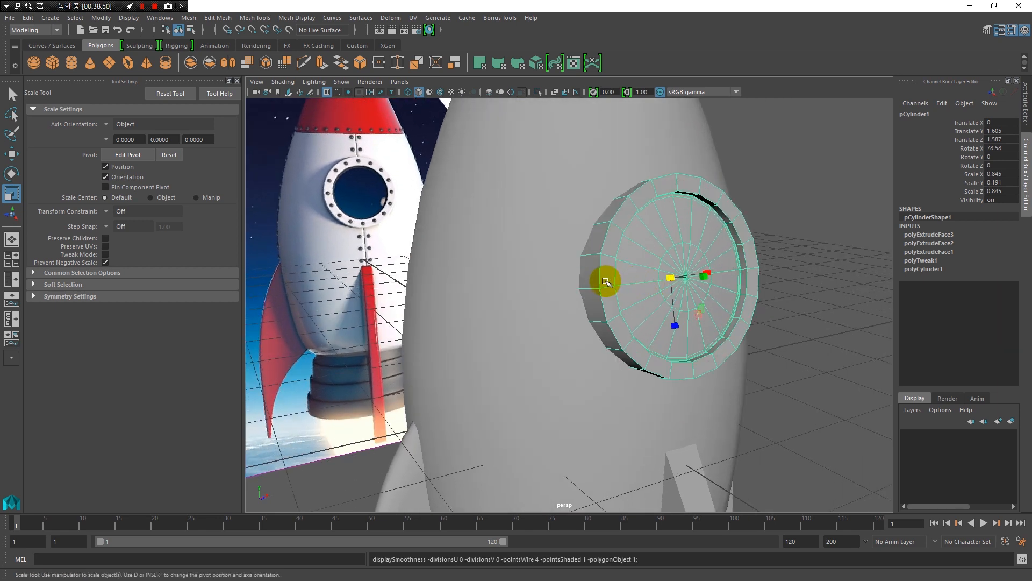
{"action": "key", "text": "3"}
{"action": "left_click", "coordinate": [777, 319]}
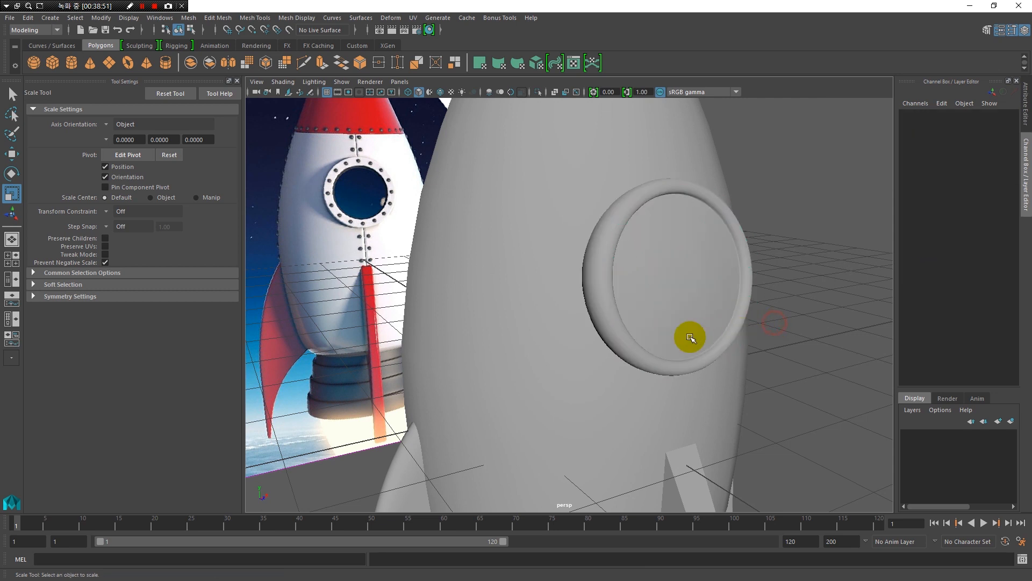
Step: Examine the smoothed porthole rim and recessed glass from several angles
{"action": "left_click_drag", "start_coordinate": [653, 338], "coordinate": [680, 314], "text": "alt"}
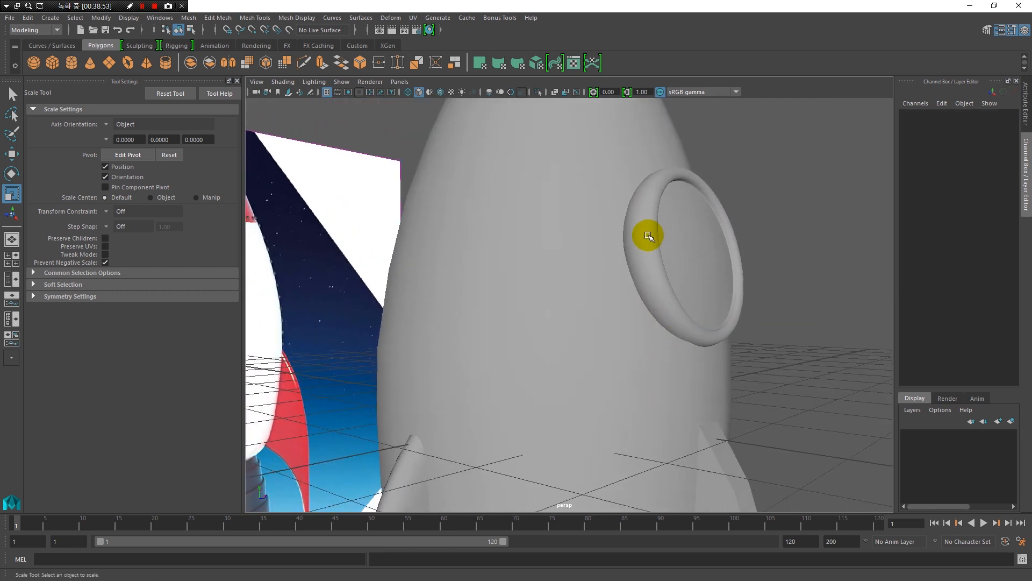
{"action": "mouse_move", "coordinate": [659, 274]}
{"action": "left_mouse_down", "text": "alt"}
{"action": "mouse_move", "coordinate": [669, 339]}
{"action": "mouse_move", "coordinate": [658, 339]}
{"action": "mouse_move", "coordinate": [668, 304]}
{"action": "mouse_move", "coordinate": [661, 258]}
{"action": "left_mouse_up", "text": "alt"}
{"action": "left_click", "coordinate": [539, 394]}
{"action": "left_click_drag", "start_coordinate": [539, 394], "coordinate": [540, 295], "text": "alt"}
{"action": "right_click_drag", "start_coordinate": [539, 295], "coordinate": [588, 312], "text": "alt"}
{"action": "left_click_drag", "start_coordinate": [588, 312], "coordinate": [583, 311], "text": "alt"}
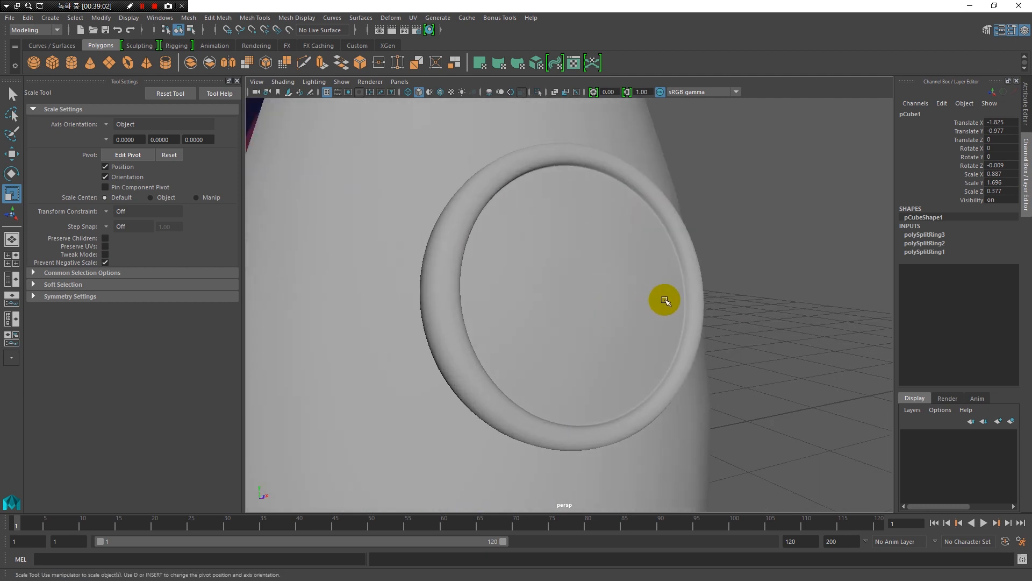
Step: Examine the smoothed porthole's rim and inner glass border up close and from the side
{"action": "left_click", "coordinate": [679, 294]}
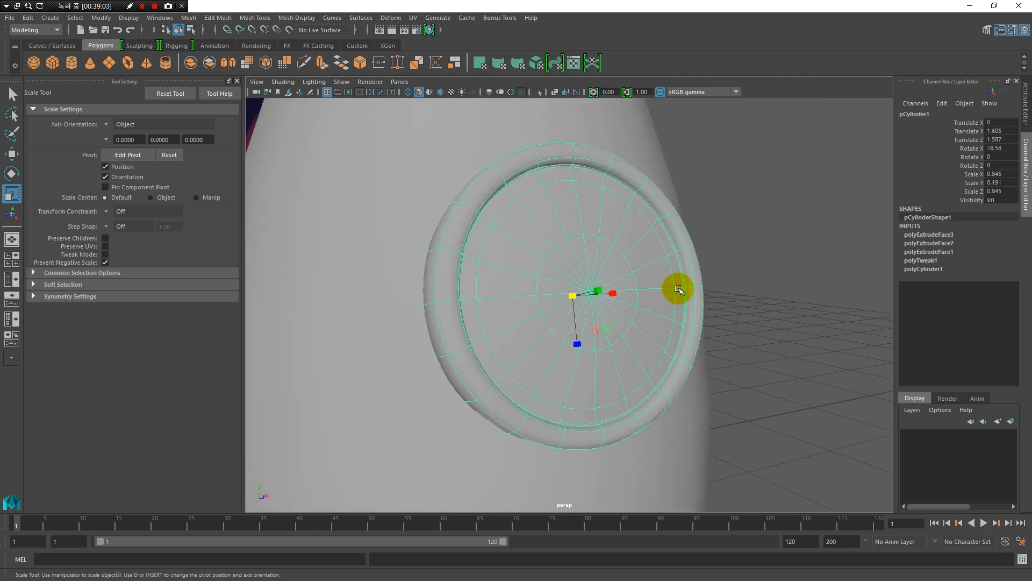
{"action": "right_click_drag", "start_coordinate": [627, 224], "coordinate": [687, 317], "text": "alt"}
{"action": "left_click_drag", "start_coordinate": [683, 331], "coordinate": [707, 332], "text": "alt"}
{"action": "right_click_drag", "start_coordinate": [721, 288], "coordinate": [730, 316], "text": "alt"}
{"action": "middle_click_drag", "start_coordinate": [730, 315], "coordinate": [697, 315], "text": "alt"}
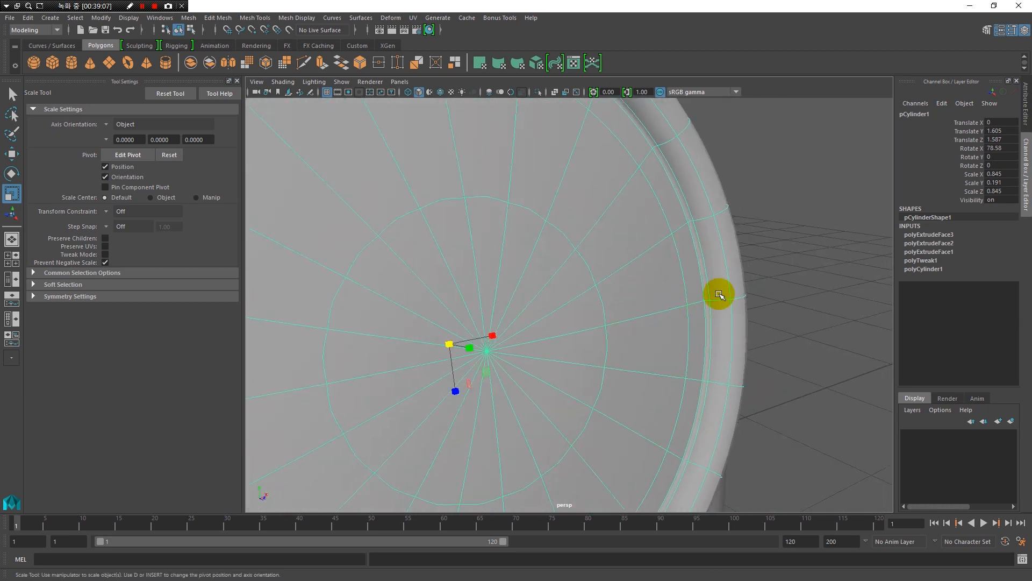
{"action": "left_click", "coordinate": [794, 300]}
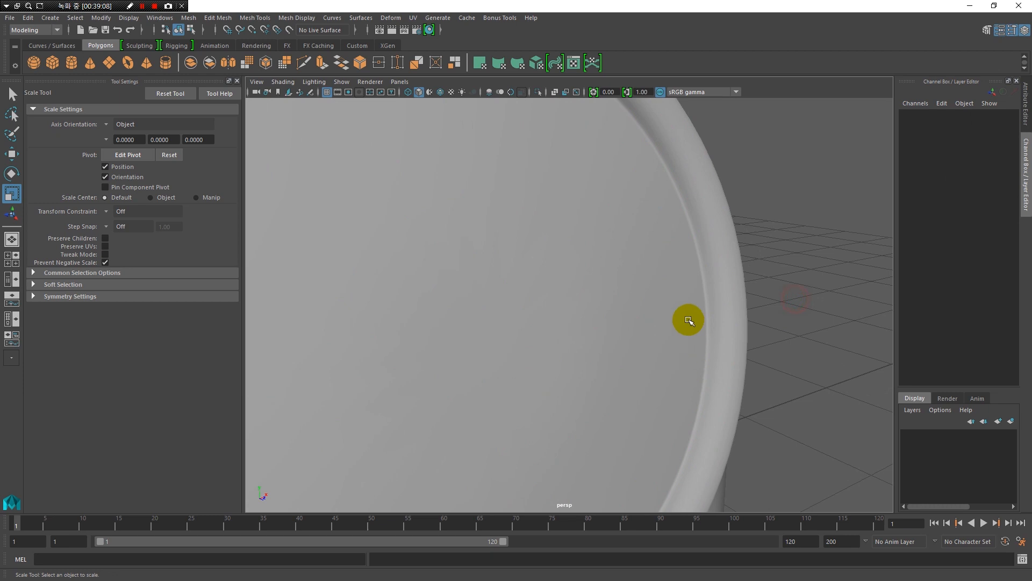
{"action": "right_click_drag", "start_coordinate": [735, 324], "coordinate": [631, 314], "text": "alt"}
{"action": "mouse_move", "coordinate": [631, 314]}
{"action": "left_mouse_down", "text": "alt"}
{"action": "mouse_move", "coordinate": [655, 305]}
{"action": "mouse_move", "coordinate": [631, 316]}
{"action": "left_mouse_up", "text": "alt"}
{"action": "left_click_drag", "start_coordinate": [634, 263], "coordinate": [553, 329], "text": "alt"}
Step: Compare the porthole rim without and with smooth preview from the side, leaving it smoothed and deselected
{"action": "left_click", "coordinate": [498, 322]}
{"action": "key", "text": "1"}
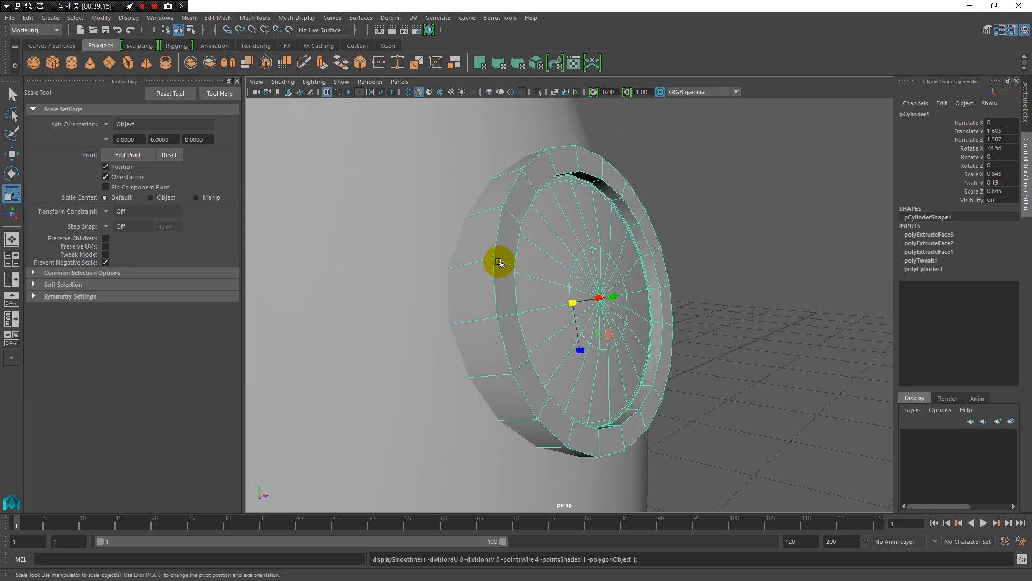
{"action": "key", "text": "3"}
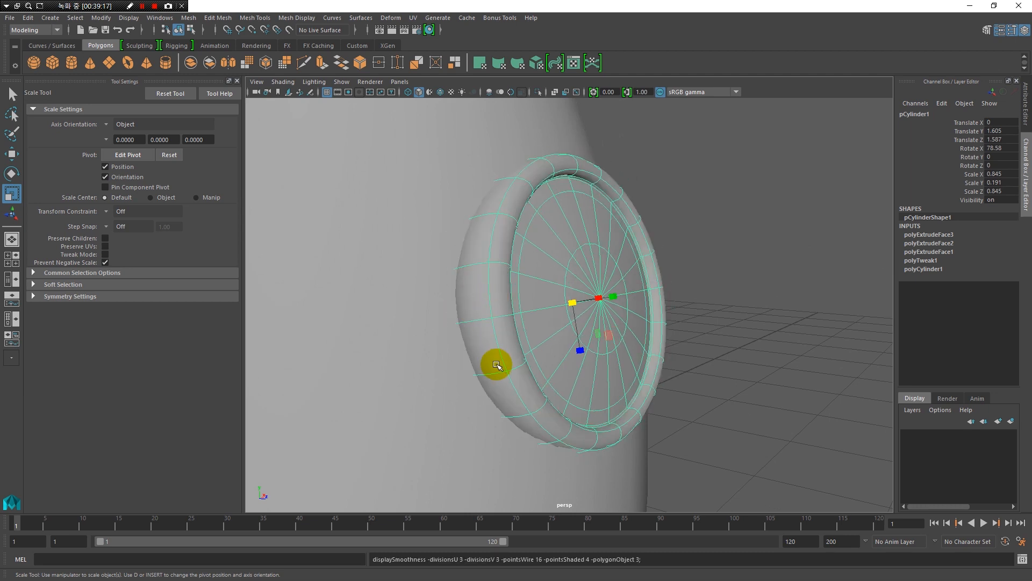
{"action": "mouse_move", "coordinate": [484, 307]}
{"action": "left_mouse_down", "text": "alt"}
{"action": "mouse_move", "coordinate": [707, 282]}
{"action": "mouse_move", "coordinate": [590, 334]}
{"action": "mouse_move", "coordinate": [557, 324]}
{"action": "mouse_move", "coordinate": [580, 361]}
{"action": "mouse_move", "coordinate": [554, 288]}
{"action": "mouse_move", "coordinate": [569, 334]}
{"action": "mouse_move", "coordinate": [558, 334]}
{"action": "mouse_move", "coordinate": [577, 335]}
{"action": "mouse_move", "coordinate": [544, 360]}
{"action": "left_mouse_up", "text": "alt"}
{"action": "left_click", "coordinate": [707, 282]}
Step: Inspect the rocket body and porthole meshes in wireframe, and return to shaded display
{"action": "key", "text": "4"}
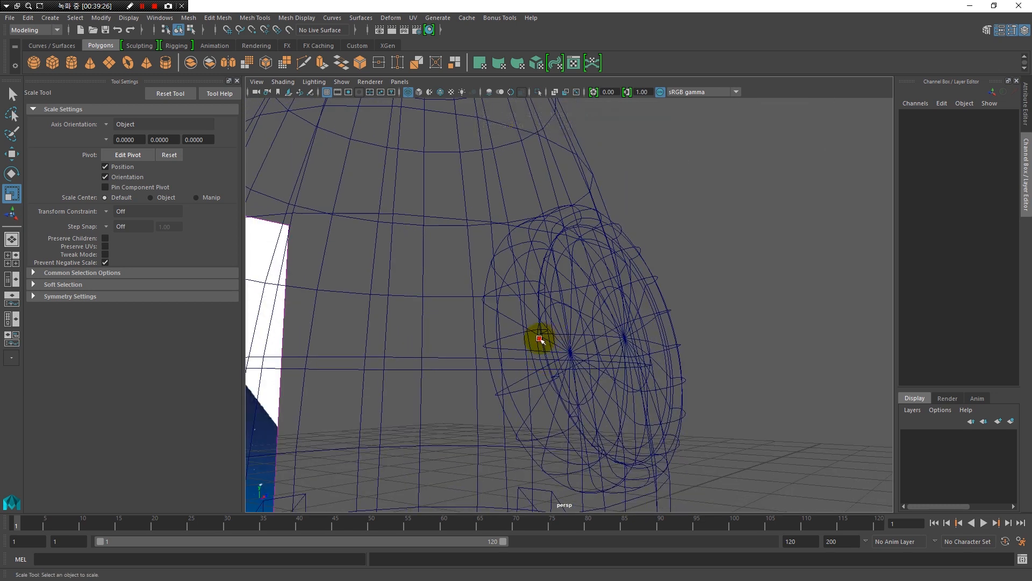
{"action": "left_click", "coordinate": [539, 339]}
{"action": "key", "text": "5"}
{"action": "left_click", "coordinate": [455, 328]}
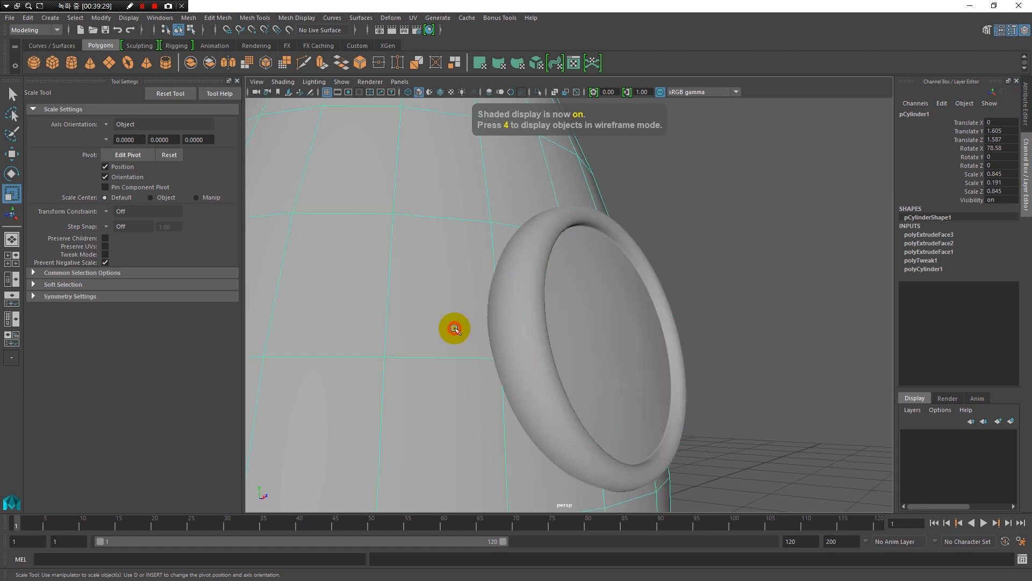
{"action": "left_click_drag", "start_coordinate": [572, 341], "coordinate": [523, 357], "text": "alt"}
Step: Compare the near fin's unsmoothed and smoothed shapes, leaving smooth preview off
{"action": "left_click", "coordinate": [446, 368]}
{"action": "key", "text": "1"}
{"action": "right_click_drag", "start_coordinate": [518, 274], "coordinate": [542, 332], "text": "alt"}
{"action": "left_click_drag", "start_coordinate": [541, 332], "coordinate": [553, 293], "text": "alt"}
{"action": "key", "text": "3"}
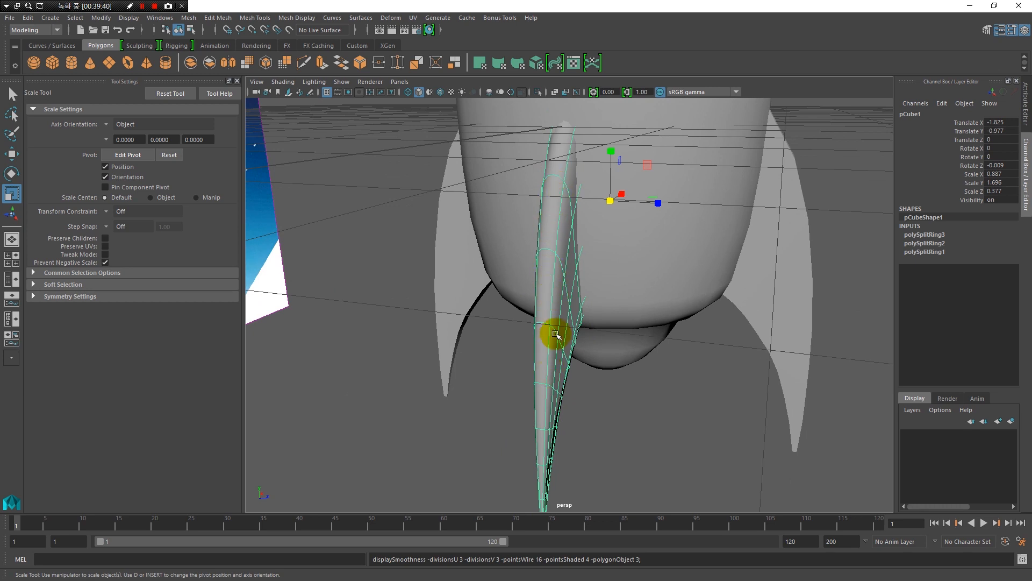
{"action": "key", "text": "1"}
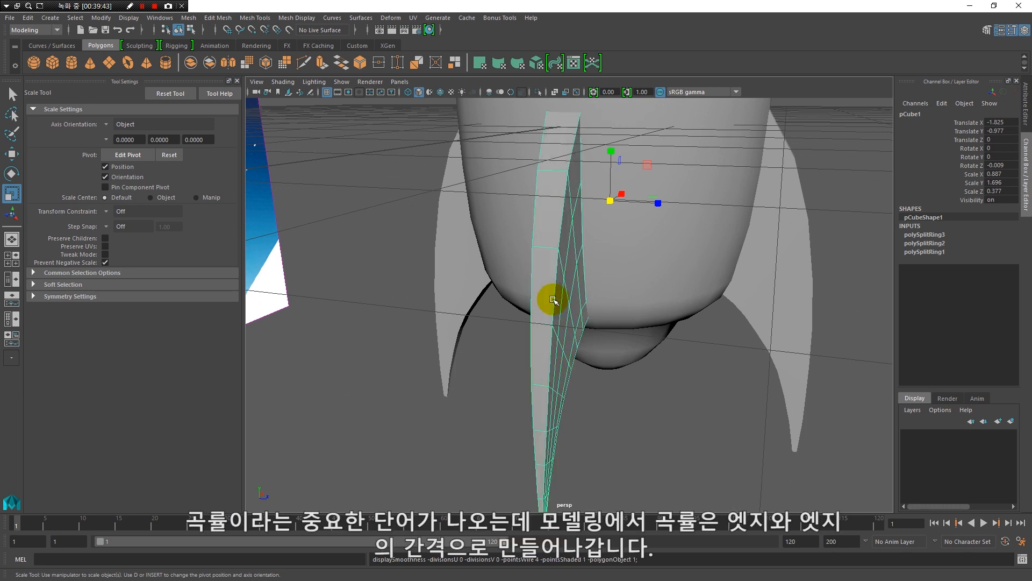
Step: Examine the edge spacing along the near fin's outer rim up close, with smooth preview off and on
{"action": "right_click_drag", "start_coordinate": [546, 261], "coordinate": [565, 320], "text": "alt"}
{"action": "left_click_drag", "start_coordinate": [565, 321], "coordinate": [566, 247], "text": "alt"}
{"action": "scroll", "coordinate": [548, 256], "scroll_direction": "up", "scroll_amount": 4}
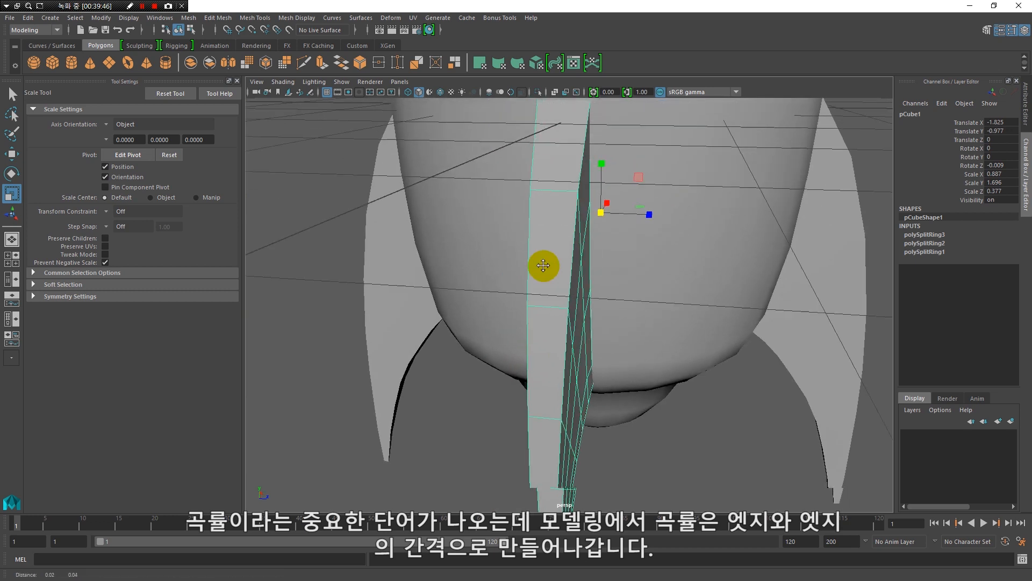
{"action": "right_click_drag", "start_coordinate": [532, 247], "coordinate": [556, 368], "text": "alt"}
{"action": "right_click_drag", "start_coordinate": [514, 276], "coordinate": [521, 300], "text": "alt"}
{"action": "middle_click_drag", "start_coordinate": [468, 252], "coordinate": [516, 248], "text": "alt"}
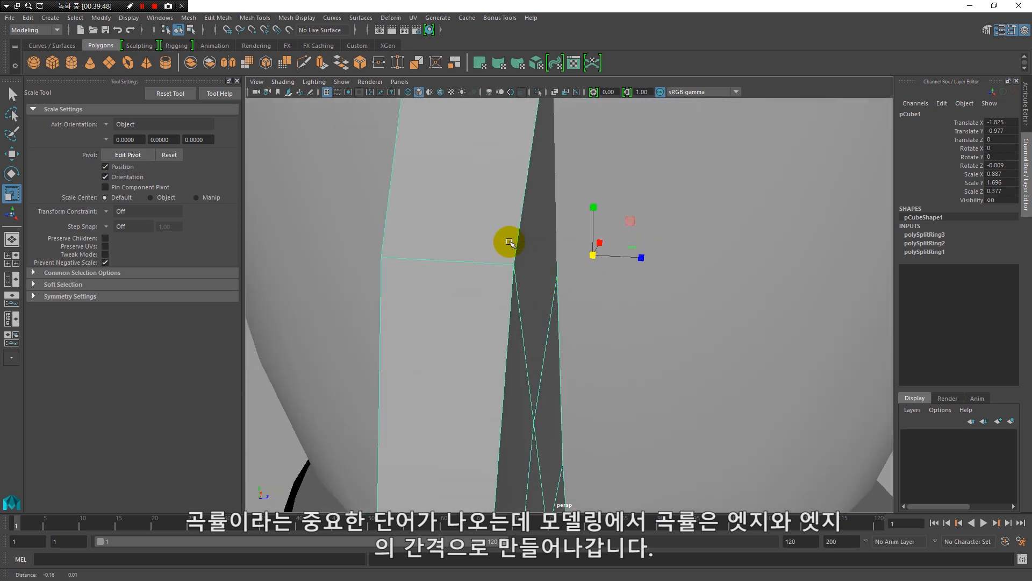
{"action": "right_click_drag", "start_coordinate": [510, 242], "coordinate": [526, 301], "text": "alt"}
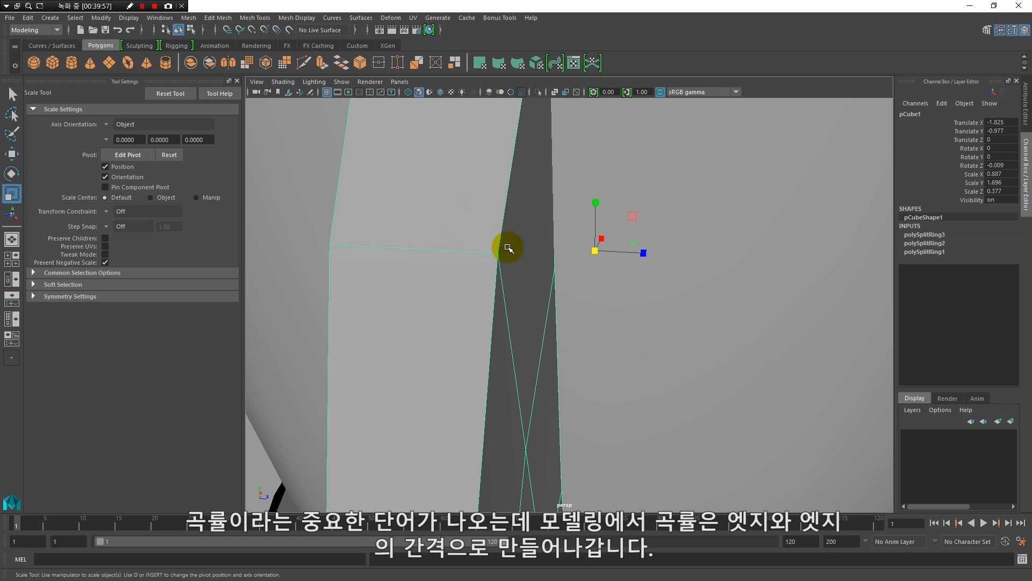
{"action": "right_click_drag", "start_coordinate": [479, 292], "coordinate": [525, 302], "text": "alt"}
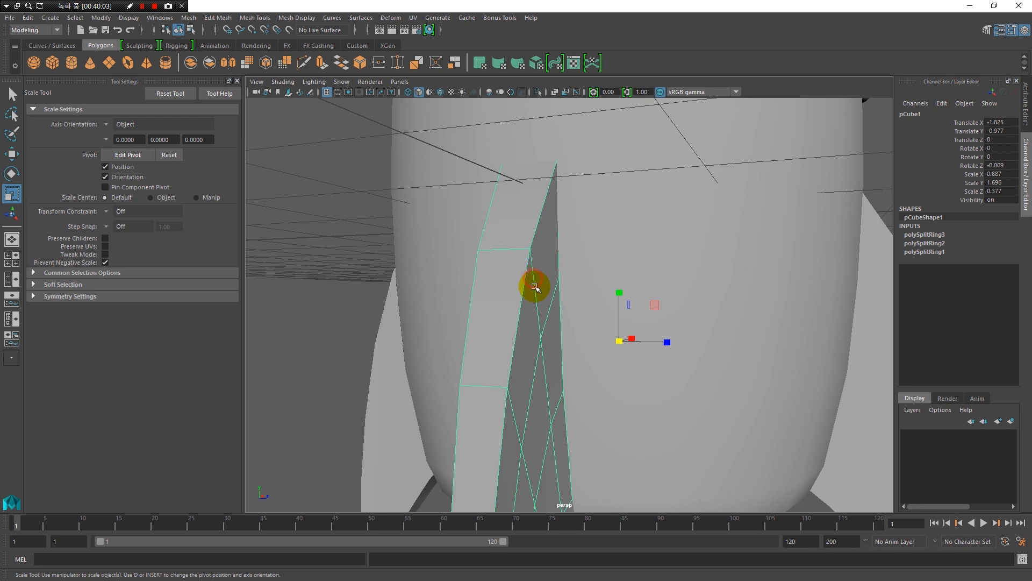
{"action": "key", "text": "3"}
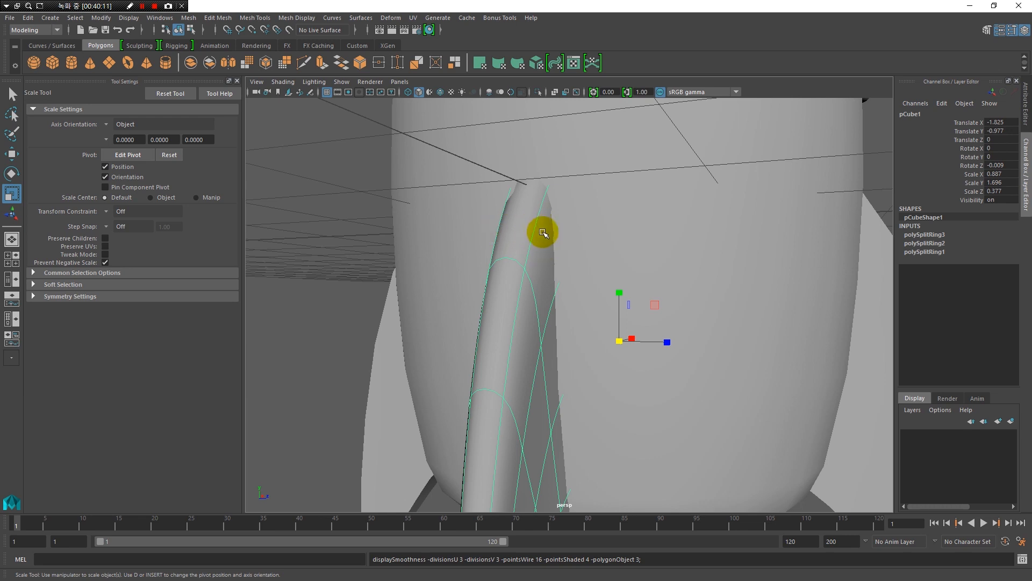
{"action": "key", "text": "1"}
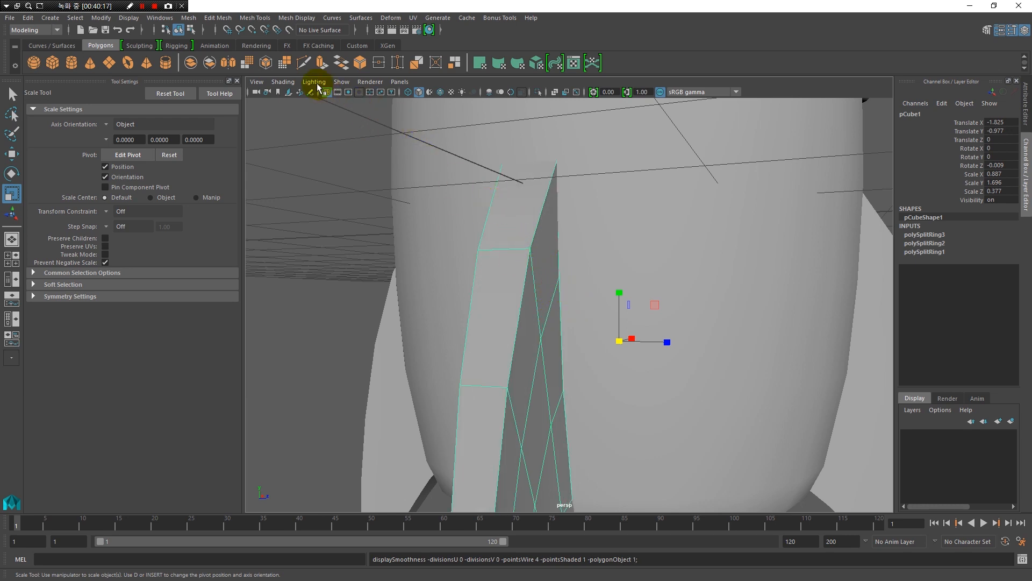
Step: Insert two edge loops along the near fin's outer corner, one close to it on each adjoining face
{"action": "left_click", "coordinate": [252, 20]}
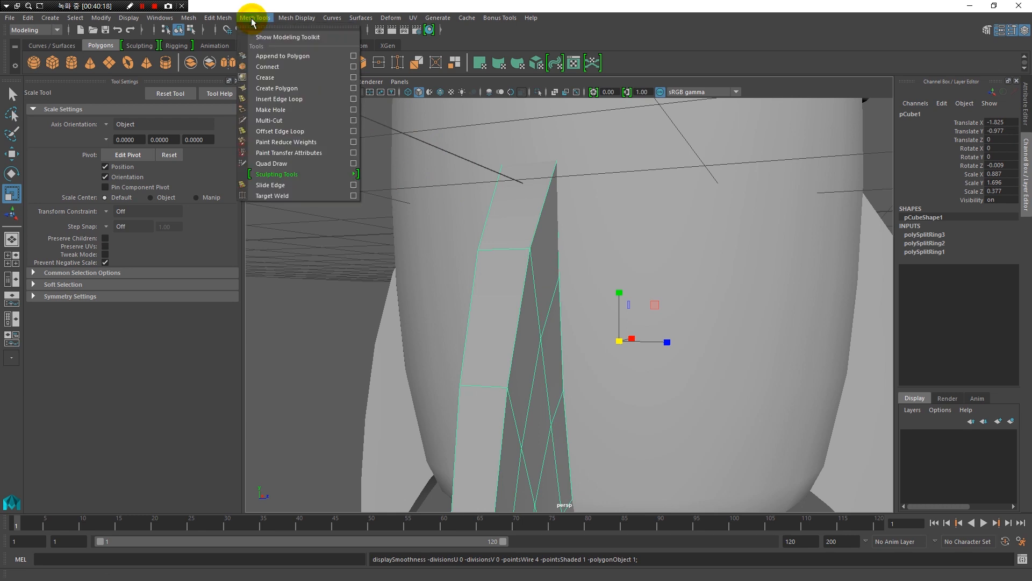
{"action": "left_click", "coordinate": [280, 99]}
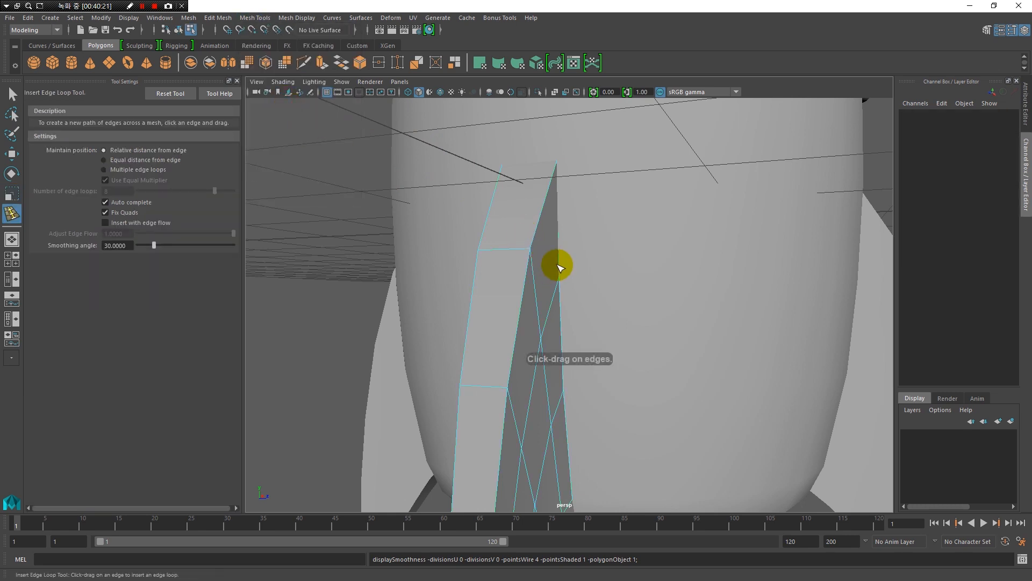
{"action": "scroll", "coordinate": [554, 265], "scroll_direction": "down", "scroll_amount": 1}
{"action": "scroll", "coordinate": [510, 254], "scroll_direction": "up", "scroll_amount": 2}
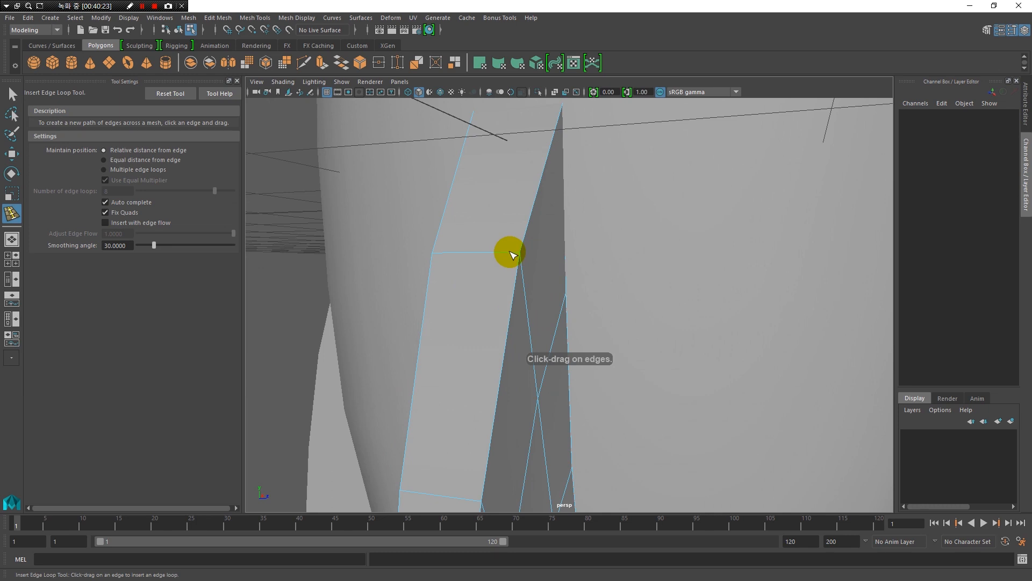
{"action": "left_click", "coordinate": [510, 254]}
{"action": "left_click", "coordinate": [511, 254]}
{"action": "left_click_drag", "start_coordinate": [507, 249], "coordinate": [507, 281], "text": "alt"}
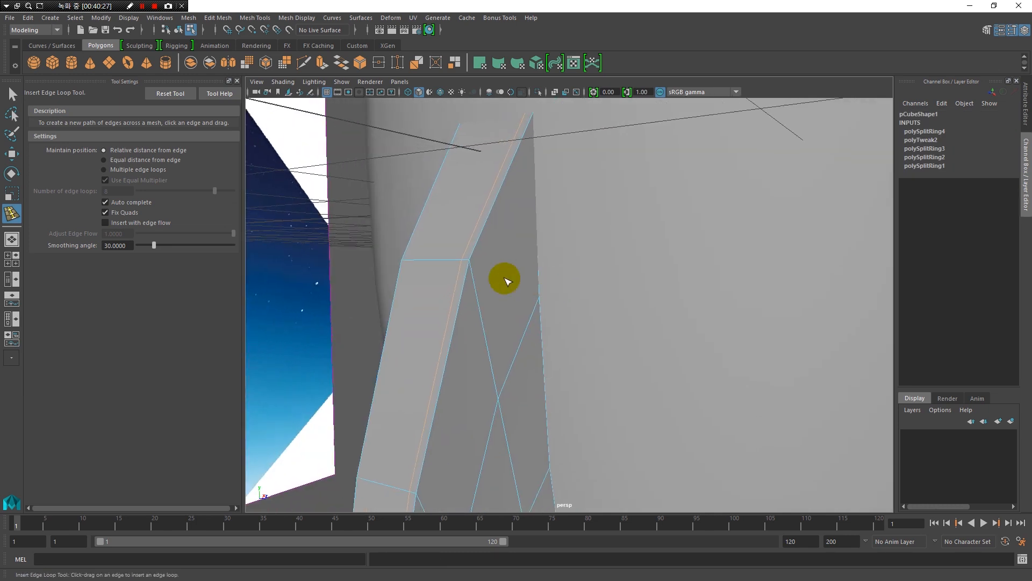
{"action": "left_click", "coordinate": [474, 277]}
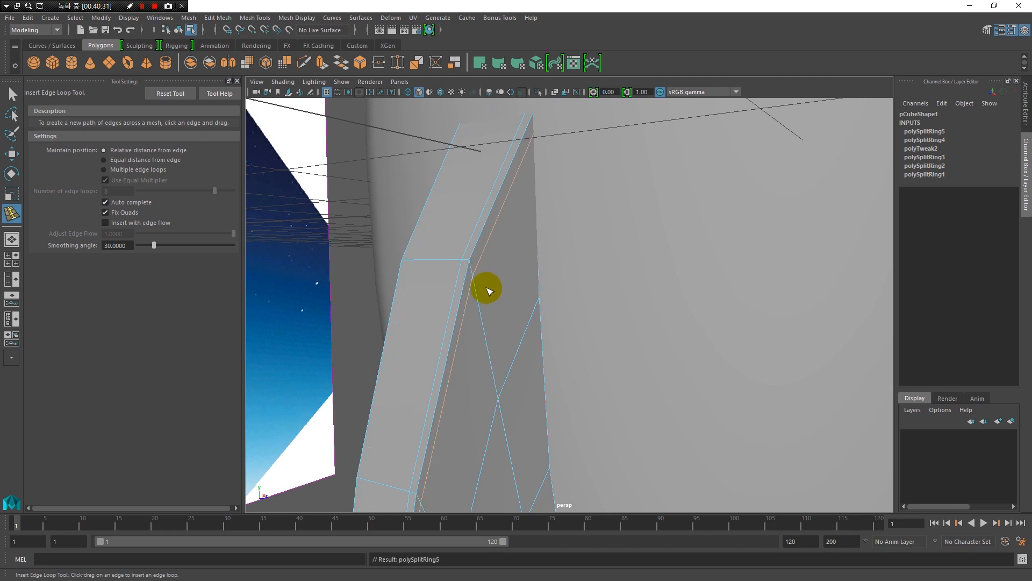
Step: Return the near fin to object selection and turn on its smooth preview
{"action": "left_click_drag", "start_coordinate": [532, 313], "coordinate": [571, 287], "text": "alt"}
{"action": "key", "text": "q"}
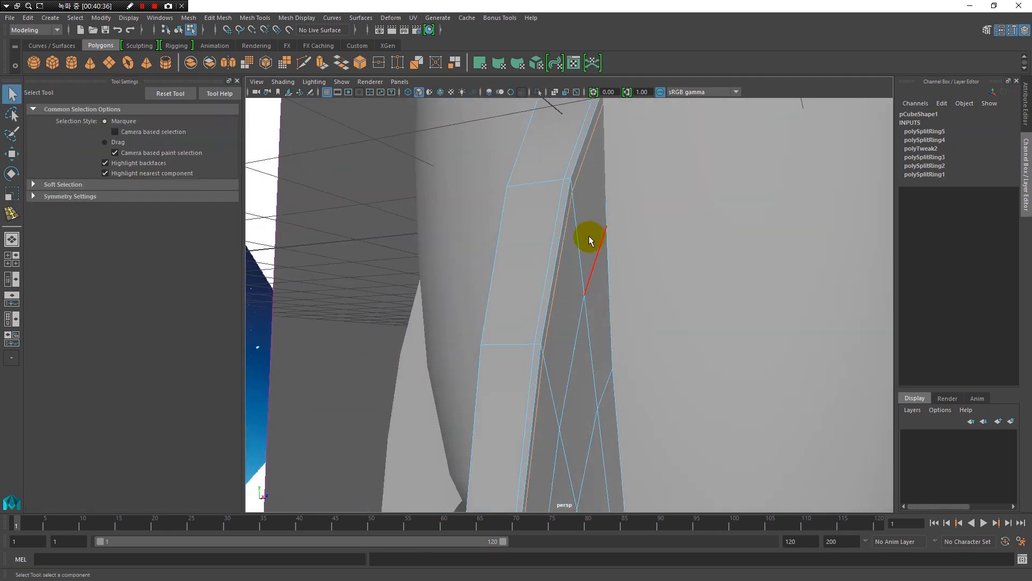
{"action": "right_click_drag", "start_coordinate": [589, 238], "coordinate": [619, 219]}
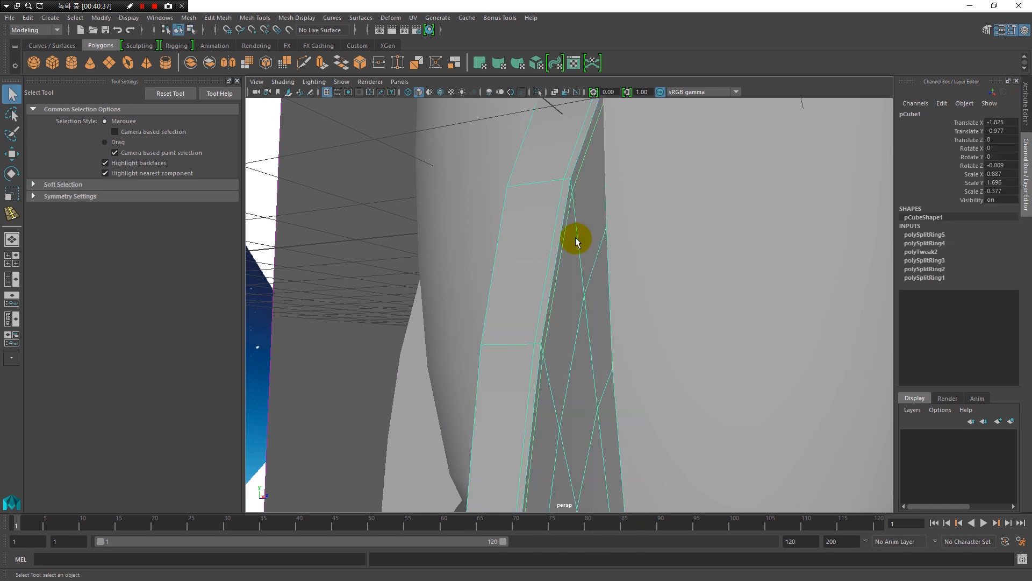
{"action": "key", "text": "3"}
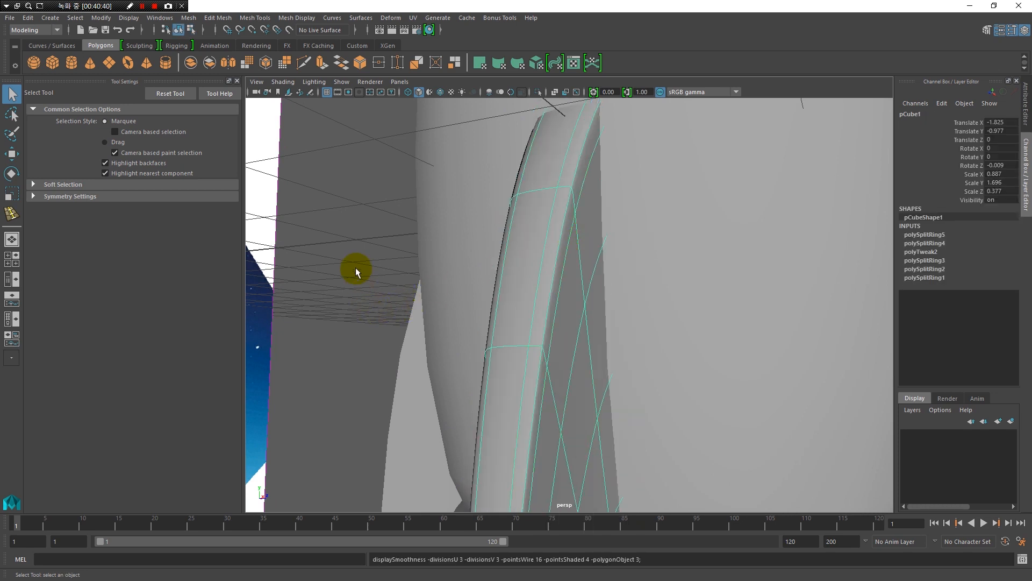
Step: Compare the near fin's smoothed edges with the neighbouring fin and the rocket in the reference image
{"action": "left_click", "coordinate": [354, 266]}
{"action": "left_click_drag", "start_coordinate": [583, 312], "coordinate": [636, 318], "text": "alt"}
{"action": "left_click", "coordinate": [636, 319]}
{"action": "left_click_drag", "start_coordinate": [636, 353], "coordinate": [471, 314], "text": "alt"}
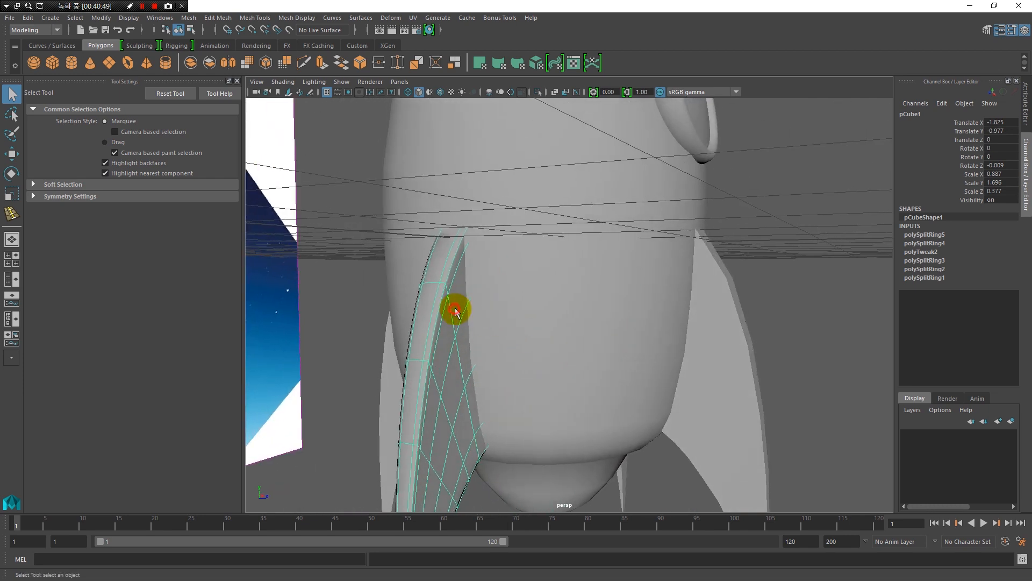
{"action": "left_click", "coordinate": [378, 324]}
{"action": "mouse_move", "coordinate": [710, 344]}
{"action": "left_mouse_down", "text": "alt"}
{"action": "mouse_move", "coordinate": [663, 346]}
{"action": "mouse_move", "coordinate": [693, 353]}
{"action": "mouse_move", "coordinate": [669, 376]}
{"action": "mouse_move", "coordinate": [737, 371]}
{"action": "mouse_move", "coordinate": [753, 355]}
{"action": "mouse_move", "coordinate": [720, 342]}
{"action": "mouse_move", "coordinate": [742, 350]}
{"action": "mouse_move", "coordinate": [656, 360]}
{"action": "mouse_move", "coordinate": [728, 357]}
{"action": "mouse_move", "coordinate": [718, 353]}
{"action": "left_mouse_up", "text": "alt"}
{"action": "left_click", "coordinate": [693, 353]}
{"action": "right_click_drag", "start_coordinate": [719, 352], "coordinate": [678, 311], "text": "alt"}
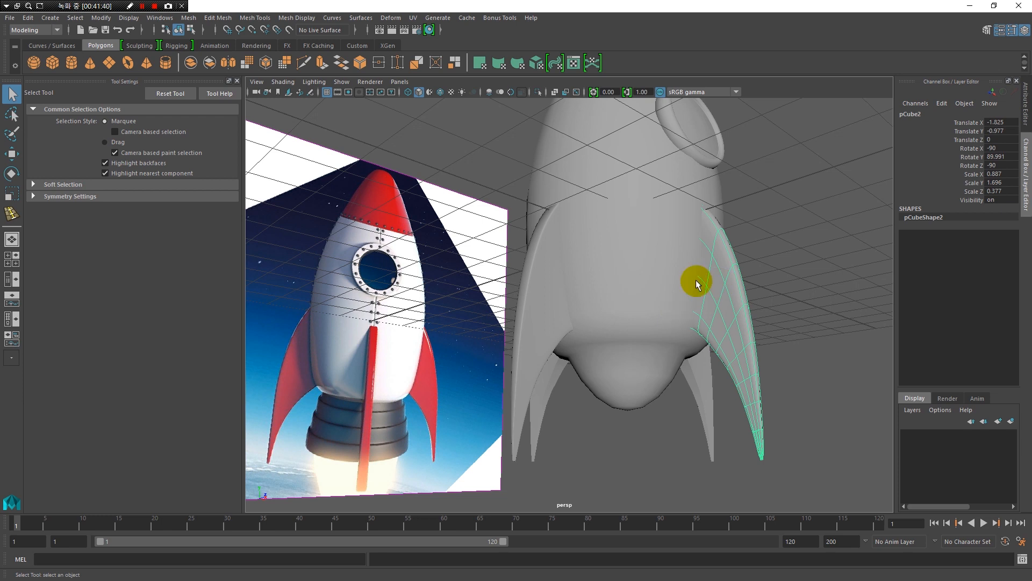
{"action": "scroll", "coordinate": [556, 265], "scroll_direction": "down", "scroll_amount": 5}
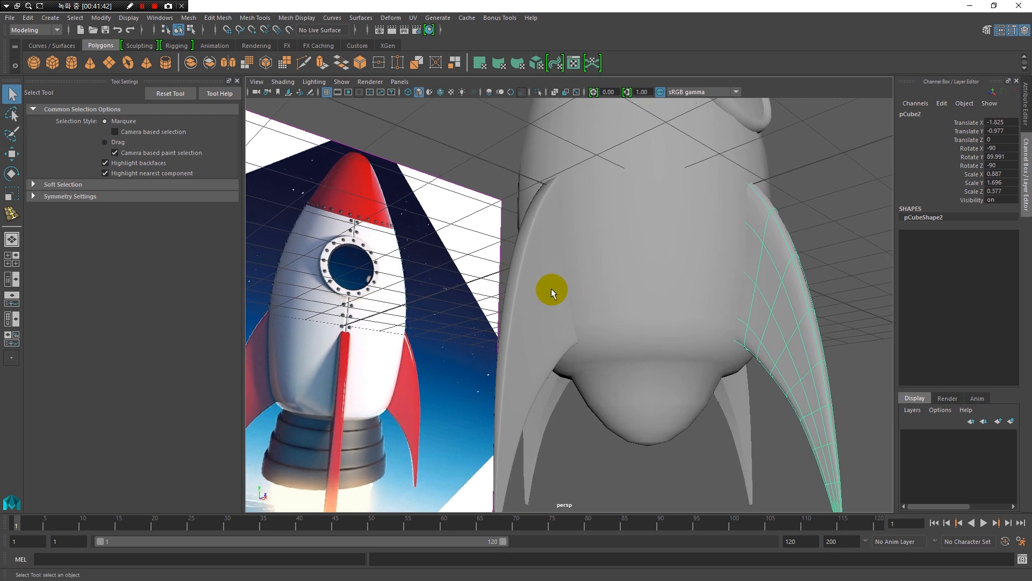
{"action": "left_click_drag", "start_coordinate": [556, 291], "coordinate": [534, 259], "text": "alt"}
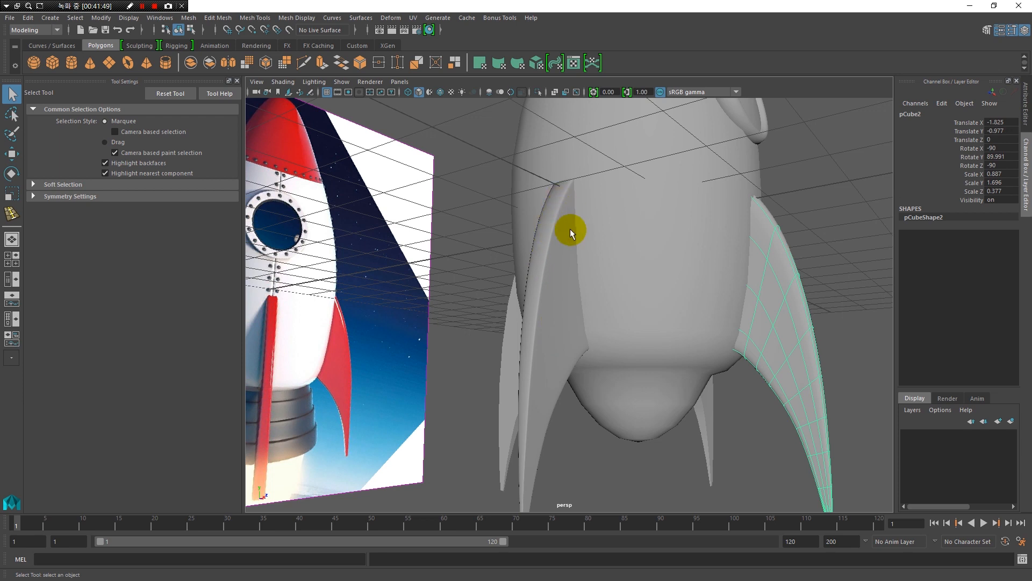
Step: Turn off smooth preview for the near fin and examine its inserted edge loops from both sides
{"action": "left_click_drag", "start_coordinate": [611, 278], "coordinate": [585, 272], "text": "alt"}
{"action": "left_click", "coordinate": [598, 293]}
{"action": "key", "text": "f"}
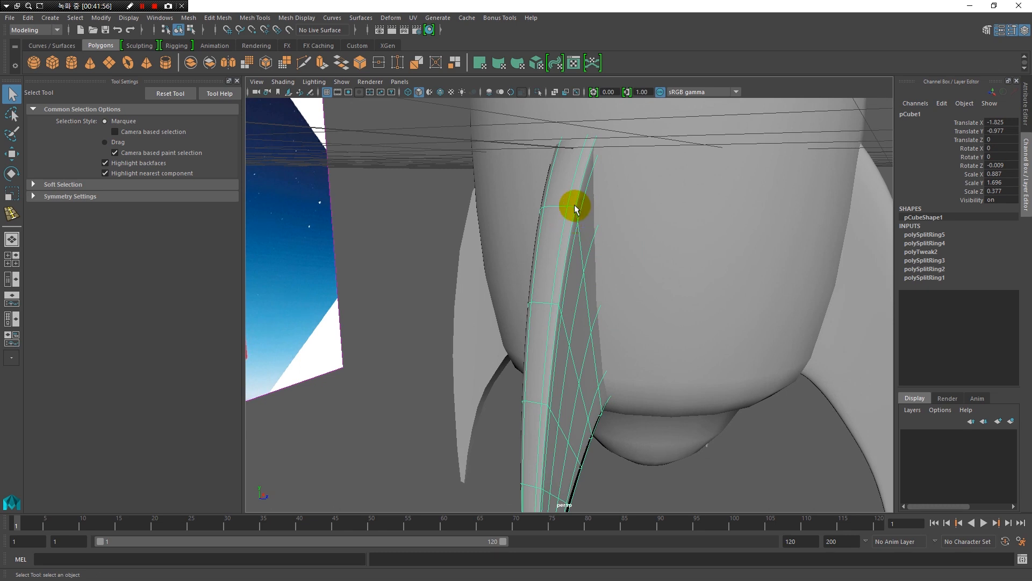
{"action": "key", "text": "1"}
{"action": "left_click", "coordinate": [857, 274]}
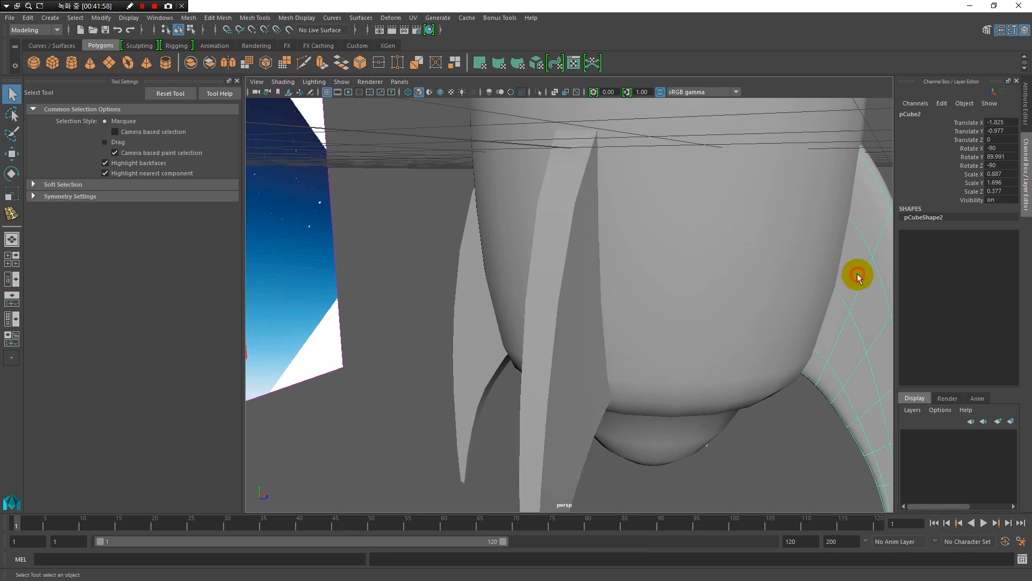
{"action": "left_click", "coordinate": [556, 245]}
{"action": "key", "text": "f"}
{"action": "left_click_drag", "start_coordinate": [537, 203], "coordinate": [704, 199], "text": "alt"}
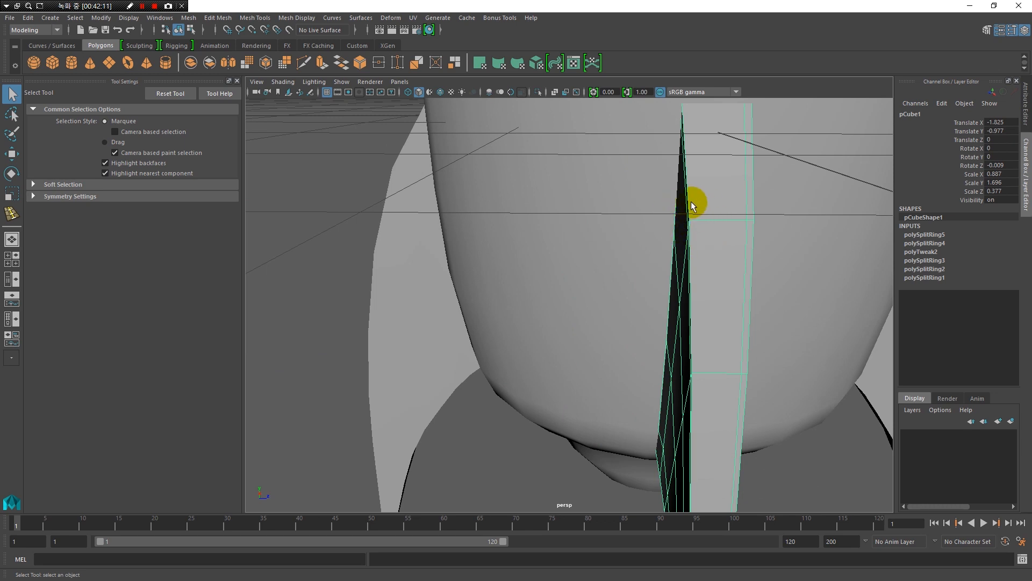
{"action": "left_click_drag", "start_coordinate": [683, 214], "coordinate": [636, 251], "text": "alt"}
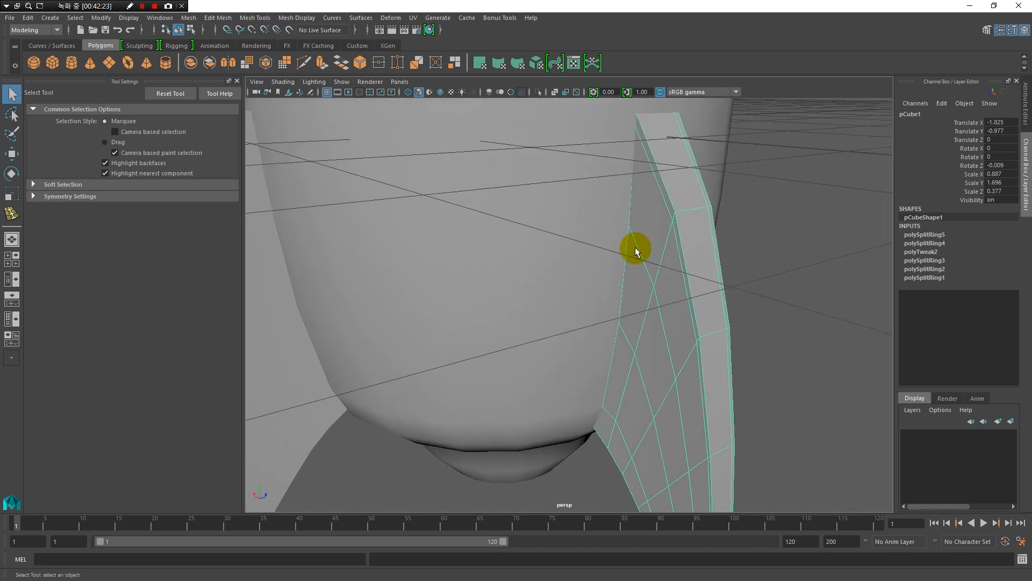
Step: Undo the changes back to before the two edge loops were inserted along the near fin's outer corner
{"action": "key", "text": "ctrl+z"}
{"action": "key", "text": "ctrl+z"}
{"action": "key", "text": "ctrl+z"}
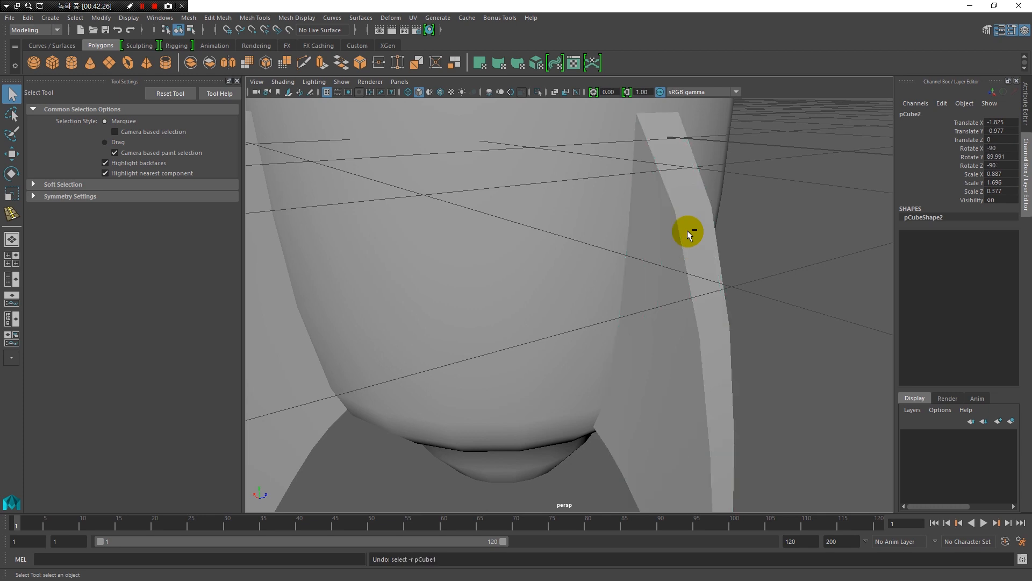
{"action": "key", "text": "ctrl+z"}
{"action": "key", "text": "ctrl+z"}
{"action": "key", "text": "ctrl+z"}
{"action": "key", "text": "ctrl+z"}
{"action": "key", "text": "ctrl+z"}
{"action": "key", "text": "ctrl+z"}
{"action": "key", "text": "ctrl+z"}
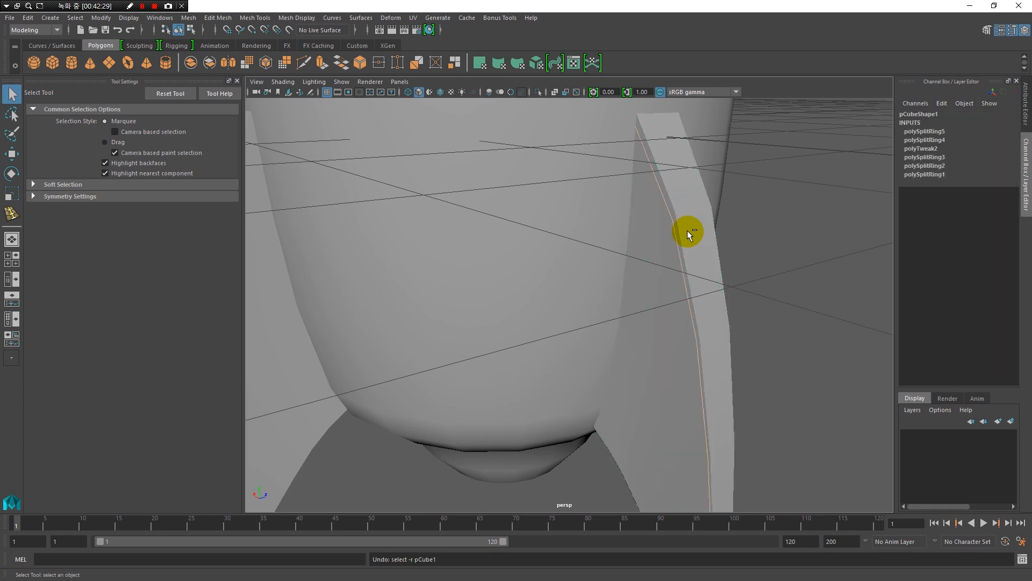
{"action": "key", "text": "ctrl+z"}
{"action": "key", "text": "ctrl+z"}
{"action": "key", "text": "ctrl+z"}
{"action": "key", "text": "ctrl+z"}
{"action": "key", "text": "ctrl+z"}
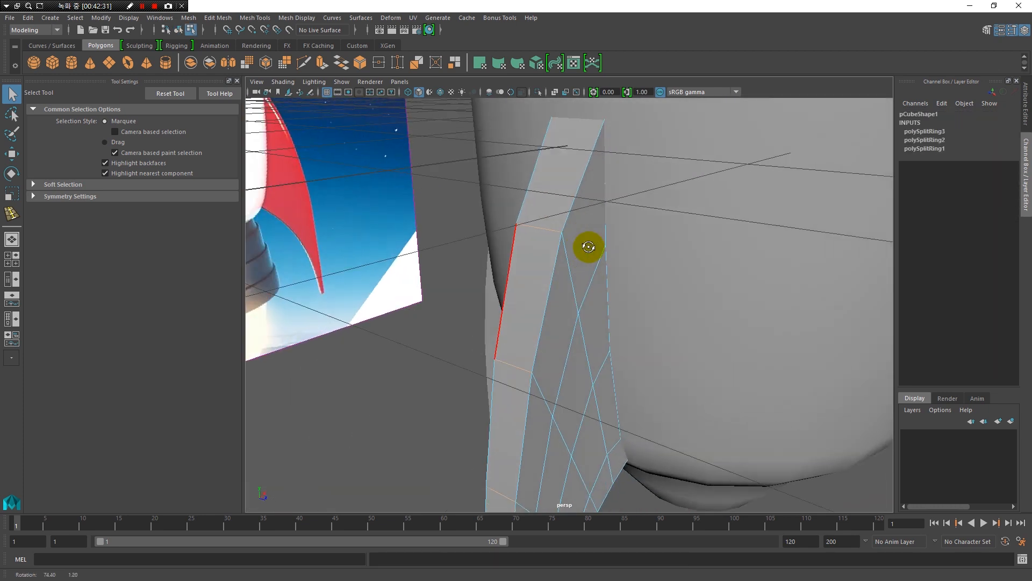
{"action": "left_click_drag", "start_coordinate": [555, 251], "coordinate": [595, 226], "text": "alt"}
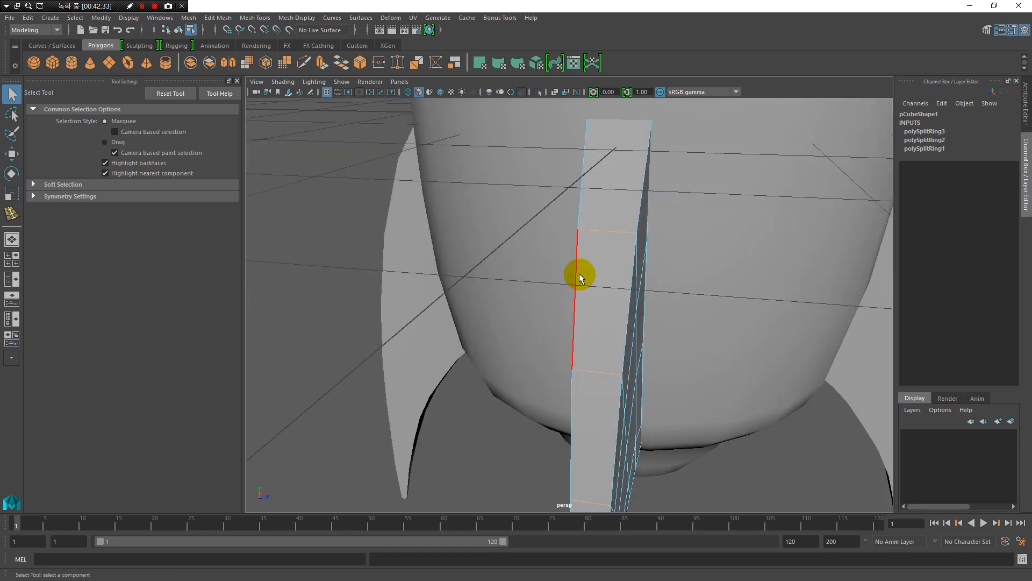
Step: Insert one centred edge loop along the near fin's outer face, with position set to multiple edge loops and the count at 1
{"action": "middle_click_drag", "start_coordinate": [613, 267], "coordinate": [560, 263], "text": "alt"}
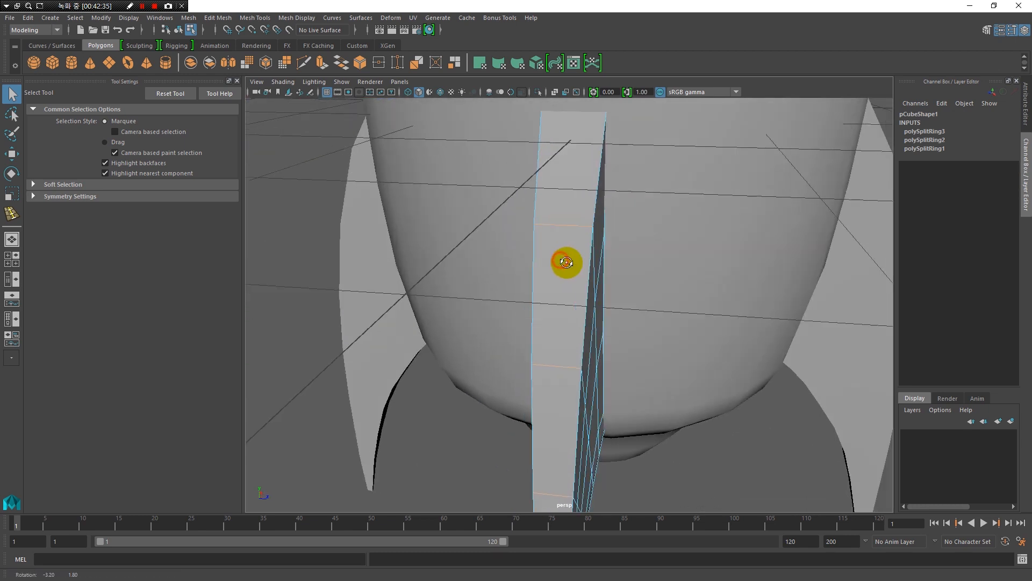
{"action": "left_click", "coordinate": [11, 216]}
{"action": "left_click", "coordinate": [103, 169]}
{"action": "type", "text": "1"}
{"action": "mouse_move", "coordinate": [565, 230]}
{"action": "left_mouse_down"}
{"action": "mouse_move", "coordinate": [598, 237]}
{"action": "mouse_move", "coordinate": [571, 238]}
{"action": "left_mouse_up"}
{"action": "left_click_drag", "start_coordinate": [549, 290], "coordinate": [560, 277], "text": "alt"}
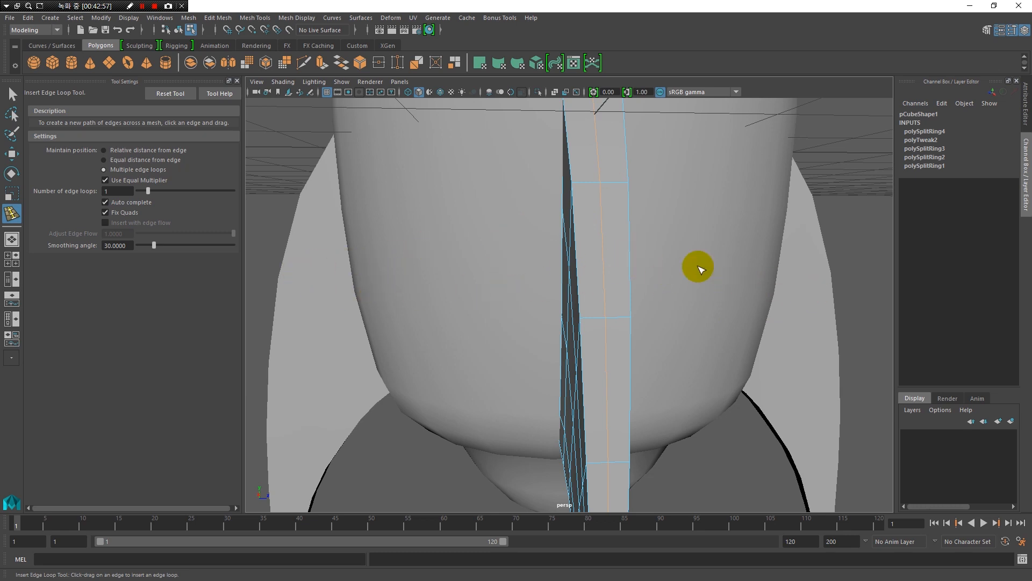
{"action": "left_click_drag", "start_coordinate": [561, 249], "coordinate": [557, 272], "text": "alt"}
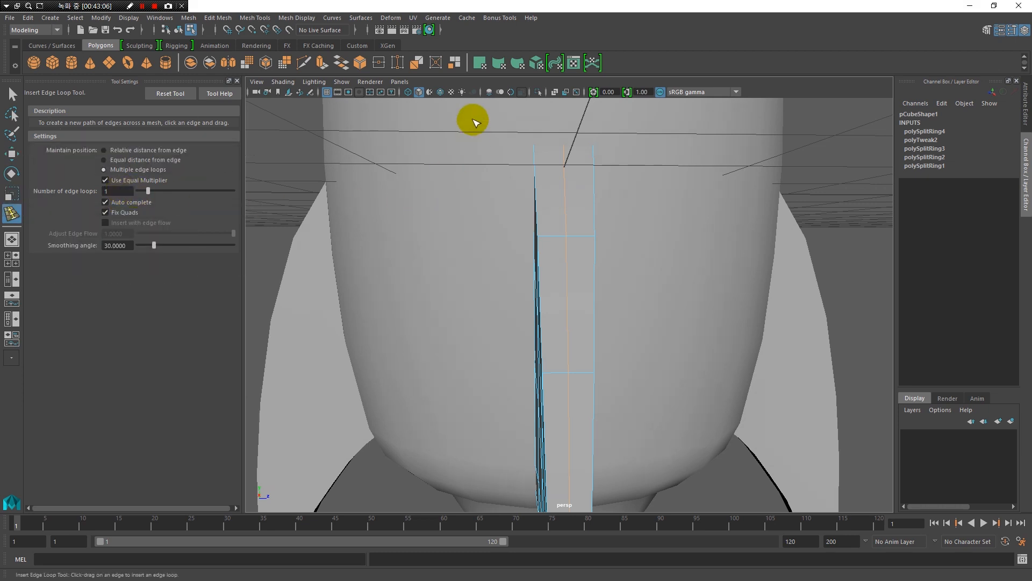
{"action": "left_click_drag", "start_coordinate": [565, 269], "coordinate": [454, 274], "text": "alt"}
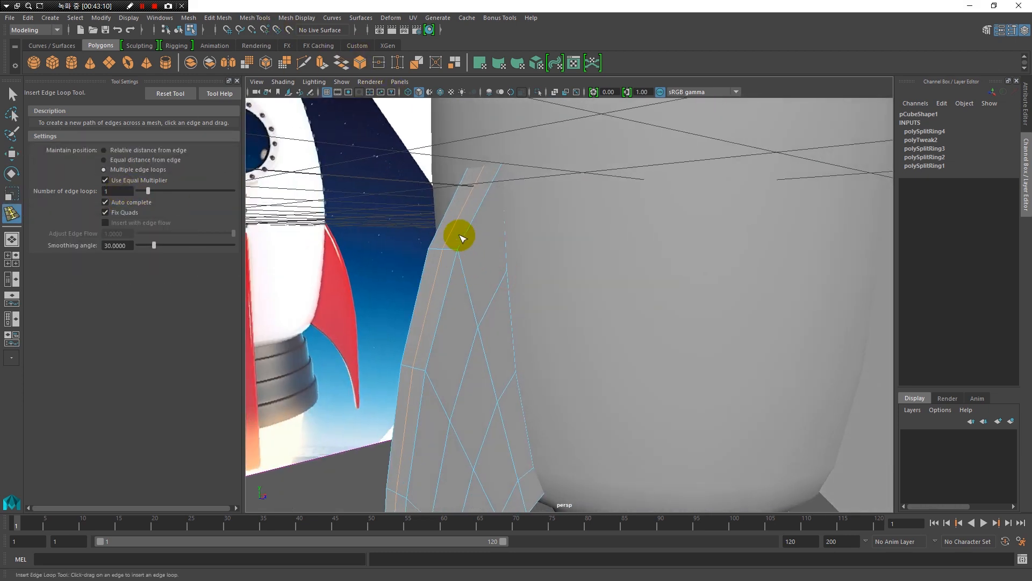
Step: Try a single centred edge loop down the near fin's side face, and undo it
{"action": "right_click_drag", "start_coordinate": [459, 233], "coordinate": [511, 310], "text": "alt"}
{"action": "middle_click_drag", "start_coordinate": [511, 311], "coordinate": [620, 333], "text": "alt"}
{"action": "left_click_drag", "start_coordinate": [555, 316], "coordinate": [521, 310], "text": "alt"}
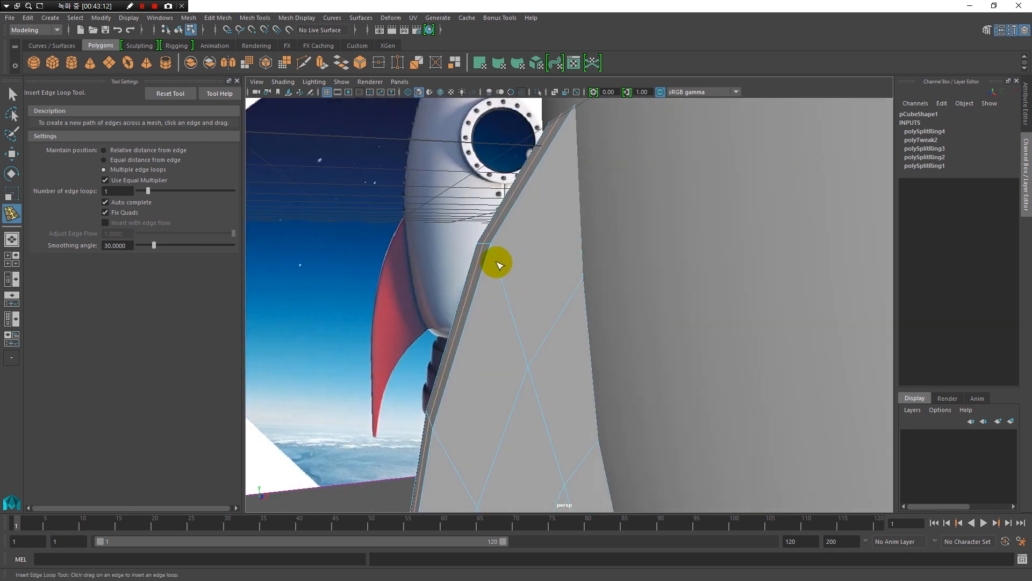
{"action": "left_click_drag", "start_coordinate": [497, 263], "coordinate": [491, 253]}
{"action": "key", "text": "ctrl+z"}
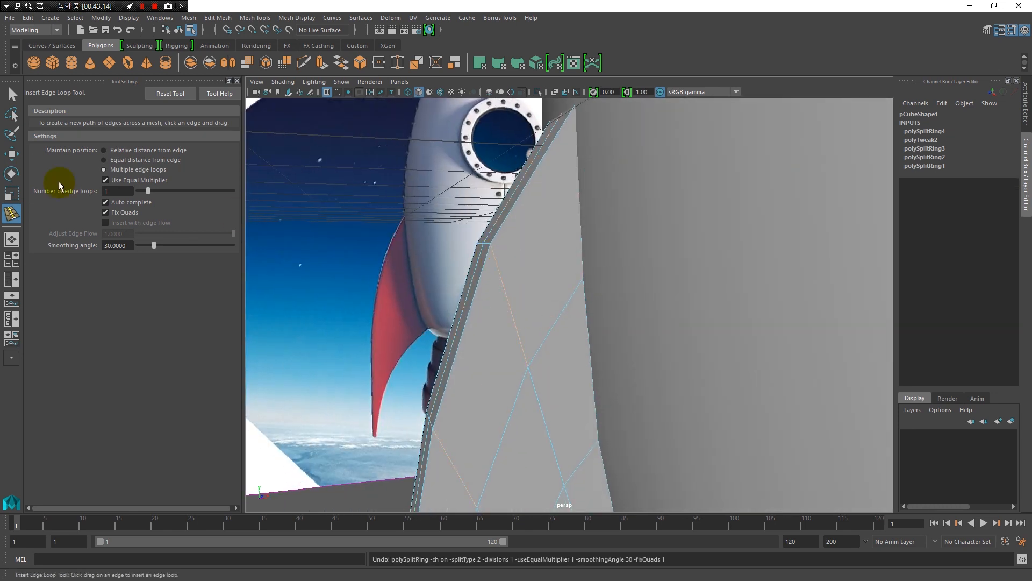
Step: Switch edge loop insertion to relative distance from edge and insert a loop on the fin's side face close to its outer corner
{"action": "left_click", "coordinate": [104, 150]}
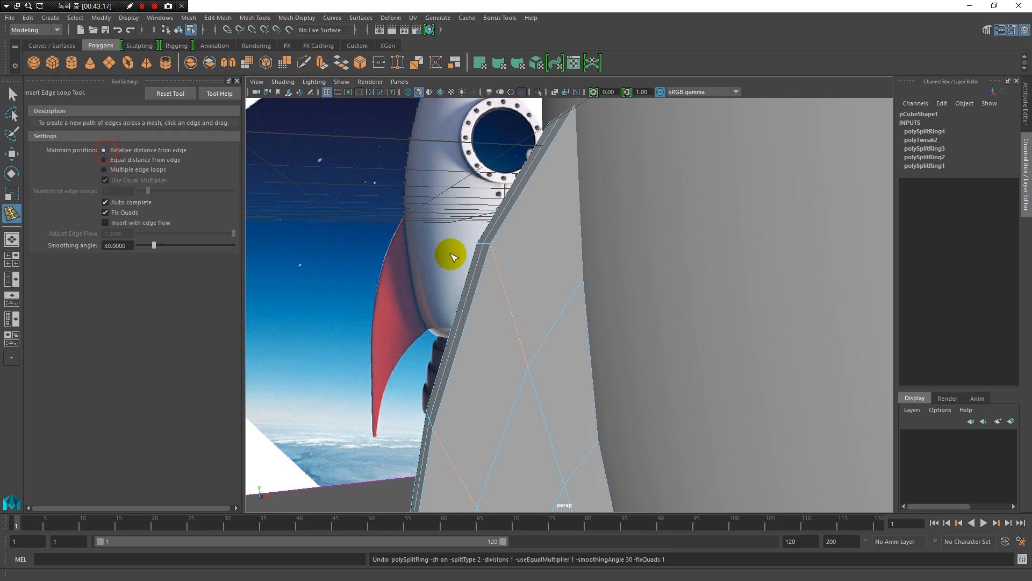
{"action": "left_click_drag", "start_coordinate": [500, 263], "coordinate": [498, 263]}
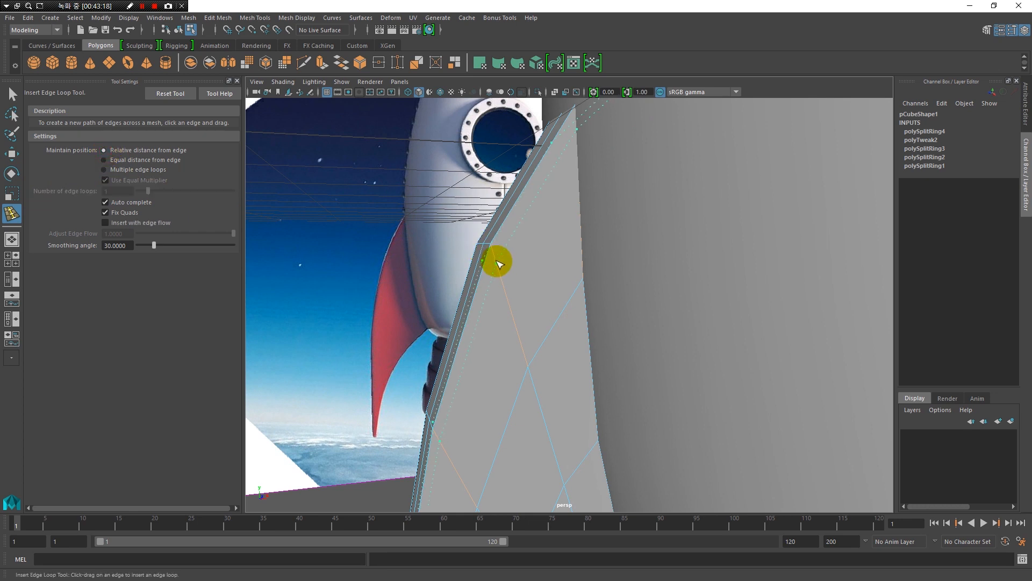
{"action": "left_click_drag", "start_coordinate": [498, 268], "coordinate": [480, 275]}
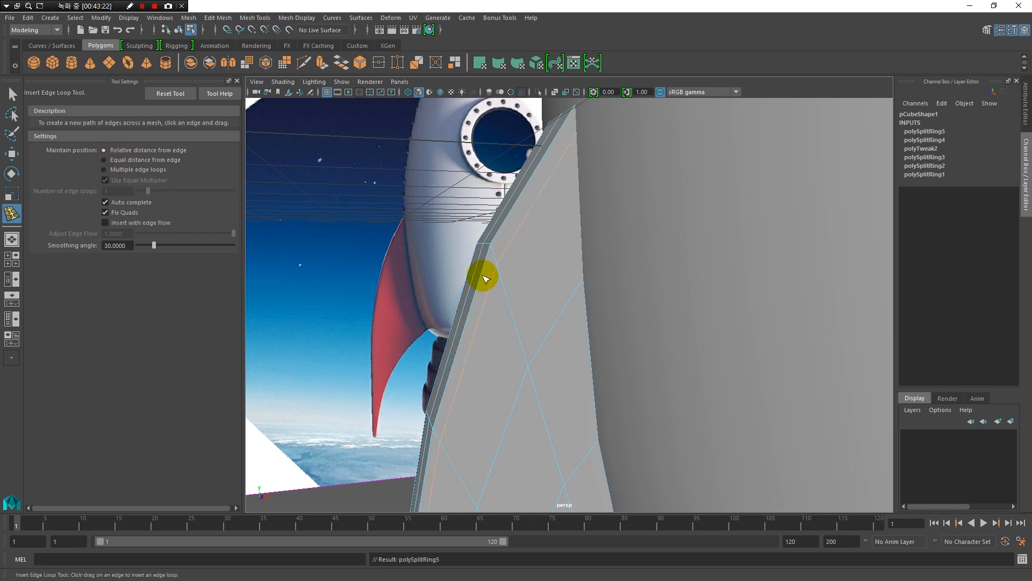
Step: Try an edge loop on the fin's side face near its curved lower edge, and undo it
{"action": "left_click_drag", "start_coordinate": [618, 322], "coordinate": [551, 266], "text": "alt"}
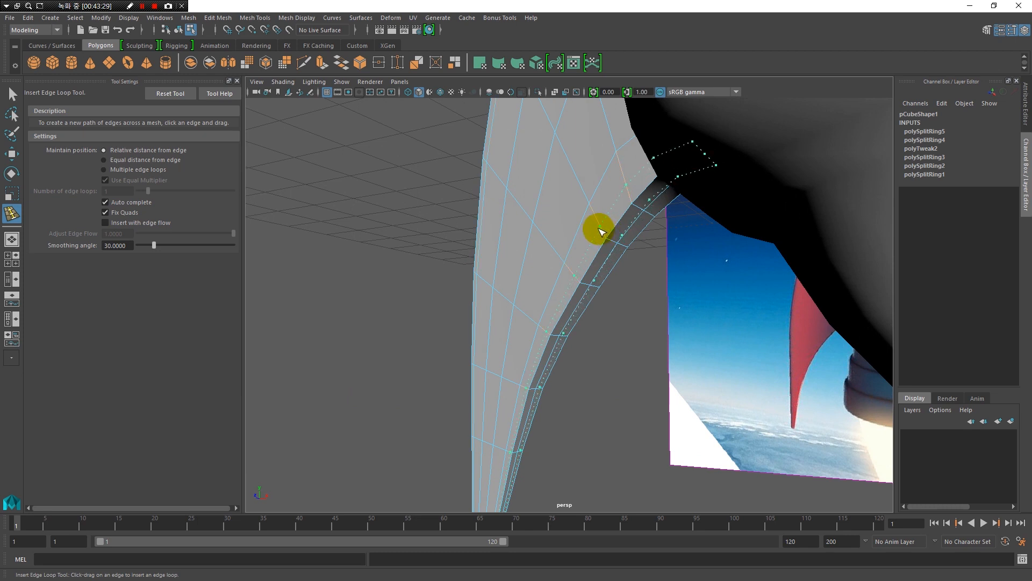
{"action": "left_click_drag", "start_coordinate": [601, 231], "coordinate": [592, 259]}
{"action": "key", "text": "ctrl+z"}
Step: Use Offset Edge Loop on the centre loop of the fin's outer face to add a parallel loop near each side edge
{"action": "left_click_drag", "start_coordinate": [731, 300], "coordinate": [618, 316], "text": "alt"}
{"action": "middle_click_drag", "start_coordinate": [618, 315], "coordinate": [621, 356], "text": "alt"}
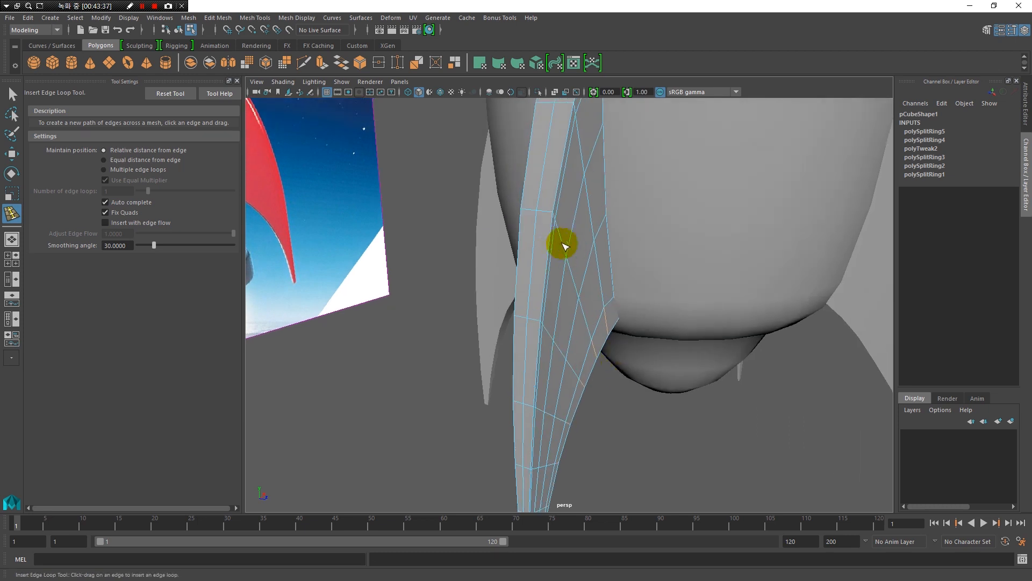
{"action": "mouse_move", "coordinate": [562, 253]}
{"action": "left_mouse_down", "text": "alt"}
{"action": "mouse_move", "coordinate": [544, 313]}
{"action": "mouse_move", "coordinate": [558, 258]}
{"action": "mouse_move", "coordinate": [595, 317]}
{"action": "mouse_move", "coordinate": [572, 242]}
{"action": "mouse_move", "coordinate": [564, 256]}
{"action": "mouse_move", "coordinate": [576, 260]}
{"action": "left_mouse_up", "text": "alt"}
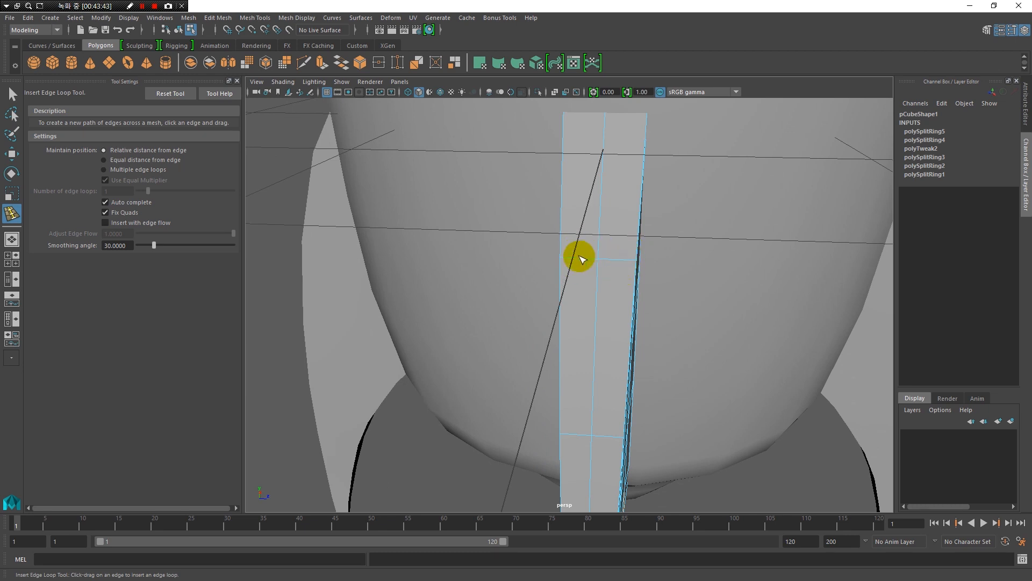
{"action": "mouse_move", "coordinate": [604, 263]}
{"action": "left_mouse_down", "text": "alt"}
{"action": "mouse_move", "coordinate": [590, 274]}
{"action": "mouse_move", "coordinate": [598, 267]}
{"action": "left_mouse_up", "text": "alt"}
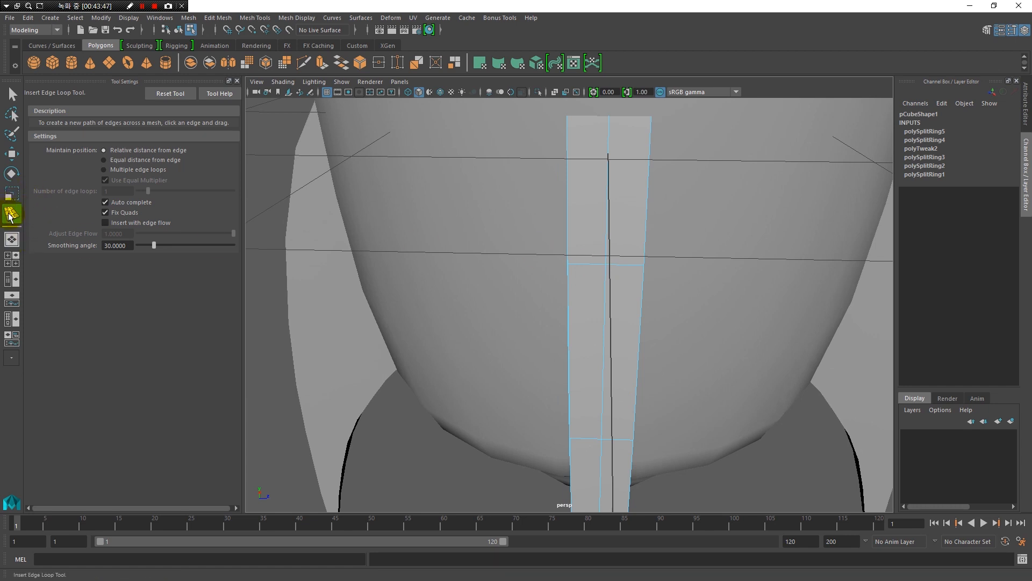
{"action": "left_click", "coordinate": [253, 18]}
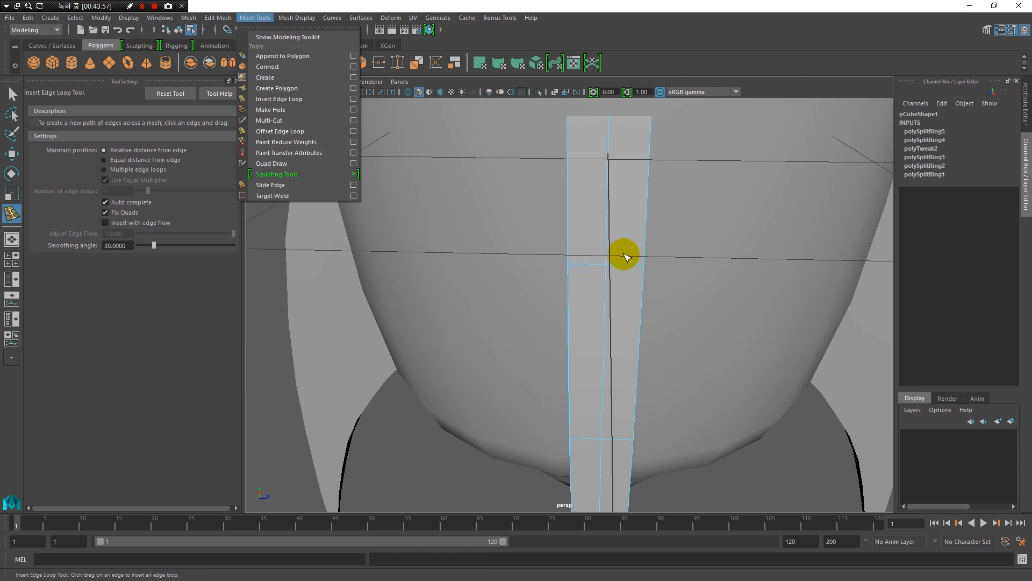
{"action": "left_click", "coordinate": [277, 131]}
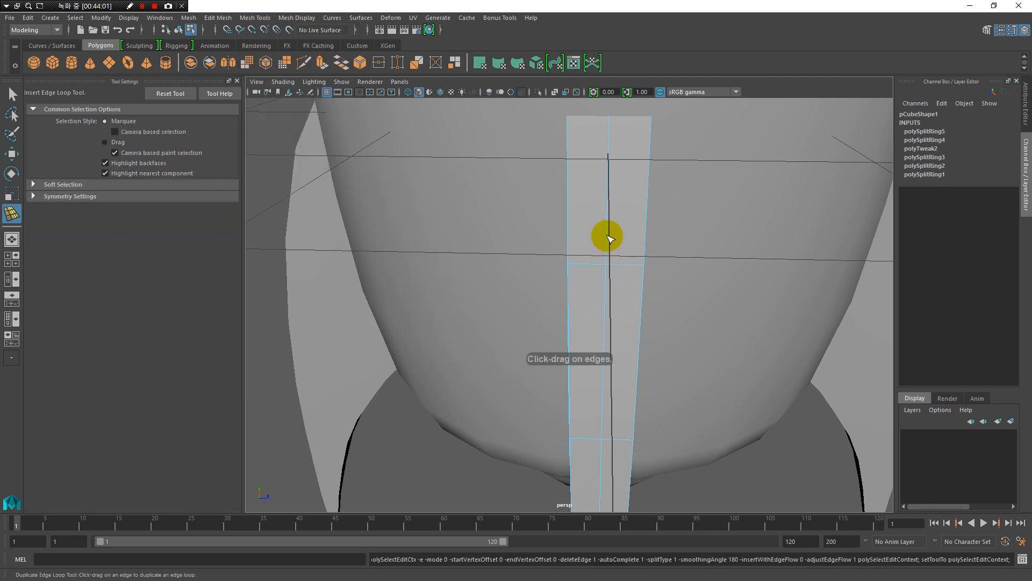
{"action": "mouse_move", "coordinate": [608, 236]}
{"action": "left_mouse_down"}
{"action": "mouse_move", "coordinate": [580, 165]}
{"action": "mouse_move", "coordinate": [604, 242]}
{"action": "mouse_move", "coordinate": [551, 172]}
{"action": "mouse_move", "coordinate": [588, 242]}
{"action": "mouse_move", "coordinate": [573, 244]}
{"action": "mouse_move", "coordinate": [543, 217]}
{"action": "mouse_move", "coordinate": [629, 292]}
{"action": "mouse_move", "coordinate": [606, 203]}
{"action": "mouse_move", "coordinate": [611, 161]}
{"action": "mouse_move", "coordinate": [604, 253]}
{"action": "mouse_move", "coordinate": [612, 220]}
{"action": "left_mouse_up"}
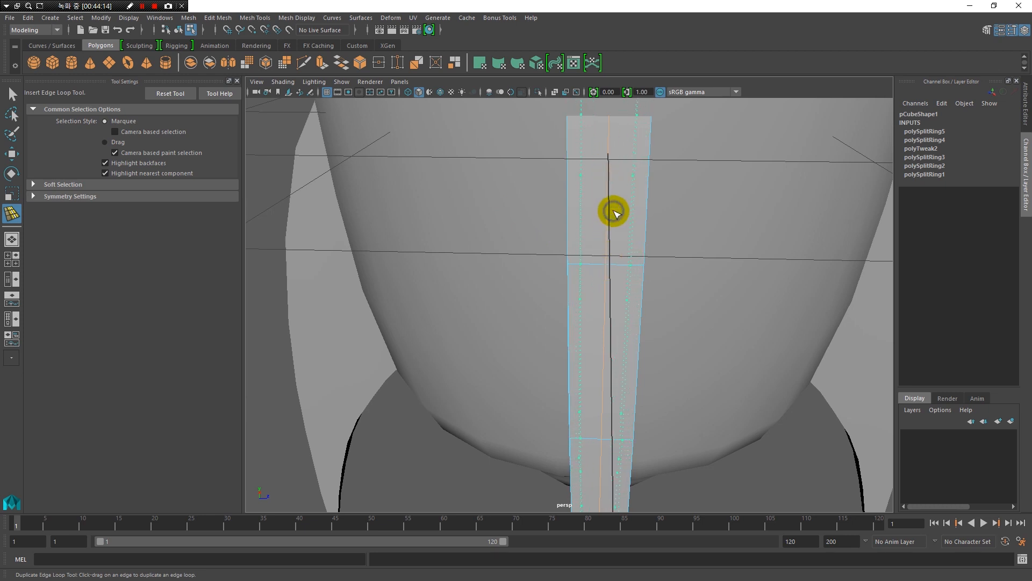
{"action": "left_click_drag", "start_coordinate": [616, 214], "coordinate": [613, 212]}
{"action": "left_click_drag", "start_coordinate": [643, 322], "coordinate": [537, 300], "text": "alt"}
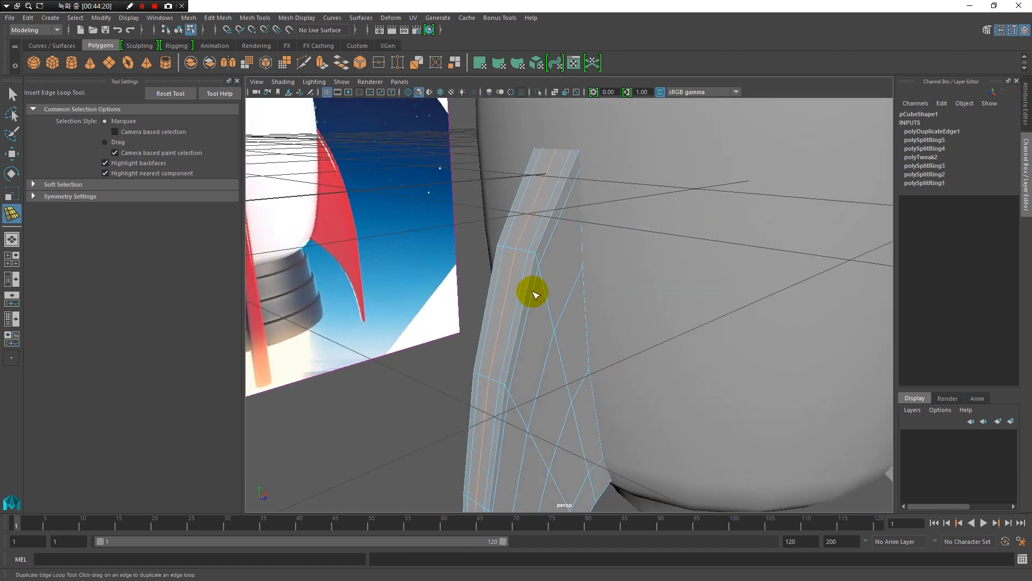
Step: Return the refined fin to object selection, turn on its smooth preview, and compare its edges with the other fins from below
{"action": "key", "text": "q"}
{"action": "right_click", "coordinate": [529, 308]}
{"action": "left_click", "coordinate": [556, 237]}
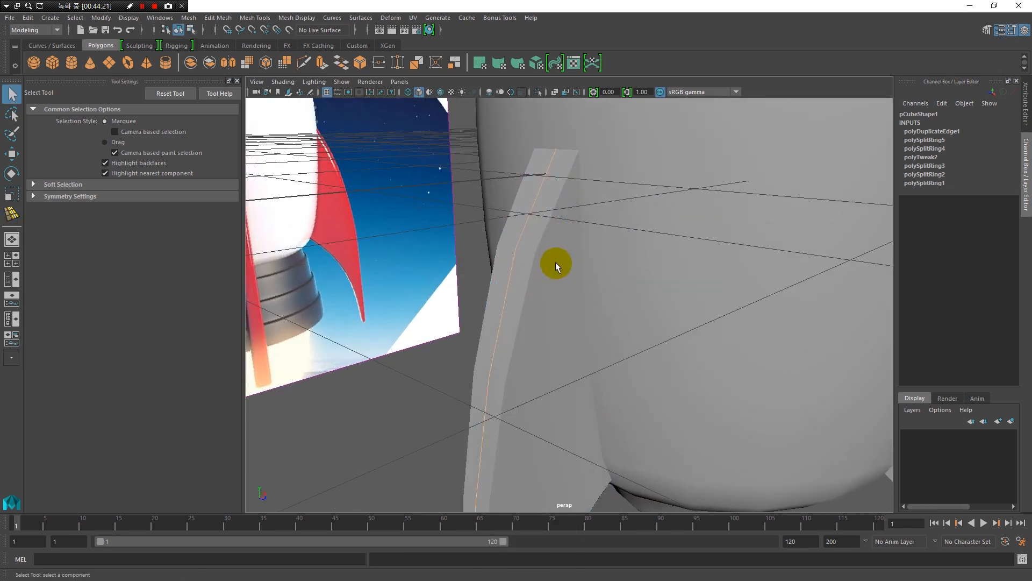
{"action": "left_click", "coordinate": [546, 295]}
{"action": "key", "text": "3"}
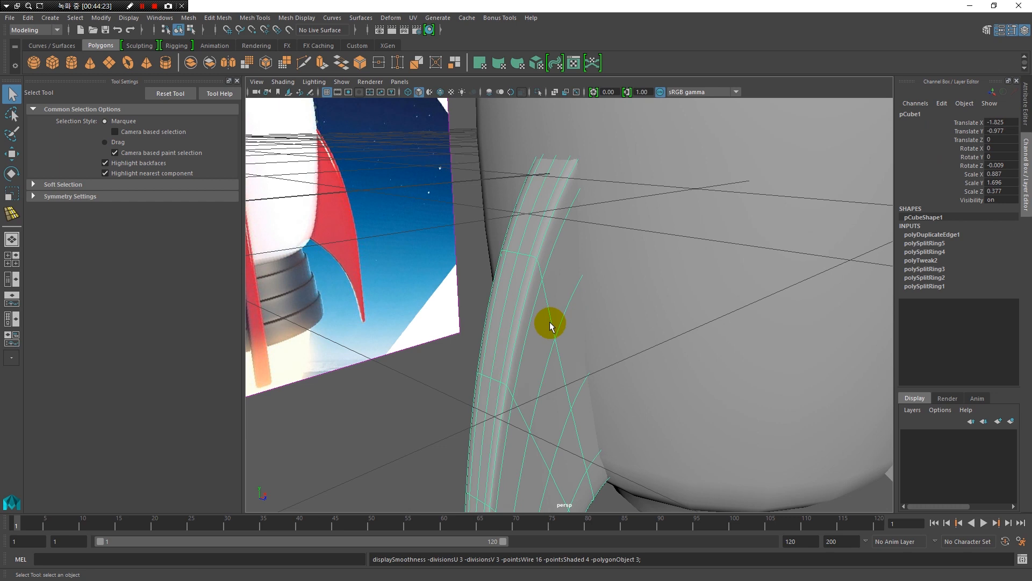
{"action": "left_click", "coordinate": [378, 438]}
{"action": "left_click_drag", "start_coordinate": [596, 363], "coordinate": [505, 198], "text": "alt"}
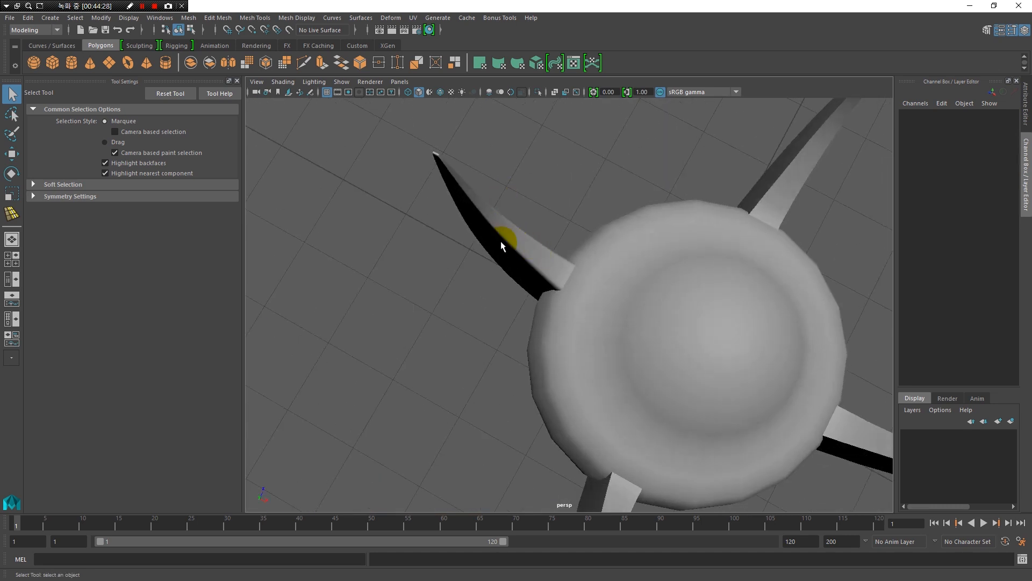
{"action": "left_click_drag", "start_coordinate": [512, 237], "coordinate": [535, 246], "text": "alt"}
{"action": "left_click", "coordinate": [535, 246]}
{"action": "right_click_drag", "start_coordinate": [498, 288], "coordinate": [463, 308], "text": "alt"}
Step: Select and delete the three old fin copies, keeping only the refined fin
{"action": "left_click_drag", "start_coordinate": [463, 307], "coordinate": [753, 379], "text": "alt"}
{"action": "right_click", "coordinate": [534, 319]}
{"action": "left_click", "coordinate": [560, 246]}
{"action": "left_click", "coordinate": [711, 337]}
{"action": "left_click", "coordinate": [760, 364], "text": "shift"}
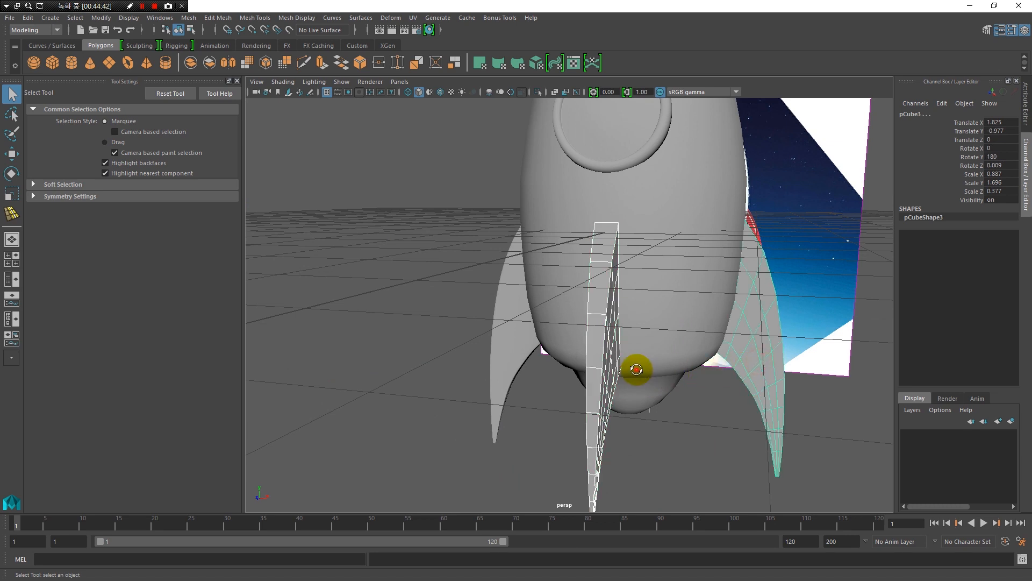
{"action": "left_click_drag", "start_coordinate": [631, 363], "coordinate": [632, 380], "text": "alt"}
{"action": "left_click_drag", "start_coordinate": [759, 380], "coordinate": [581, 361], "text": "alt"}
{"action": "left_click", "coordinate": [564, 367]}
Step: Duplicate the refined fin around the rocket with Duplicate Special, using 3 copies and a Y rotation of 90
{"action": "left_click", "coordinate": [527, 334]}
{"action": "key", "text": "w"}
{"action": "left_click", "coordinate": [28, 19]}
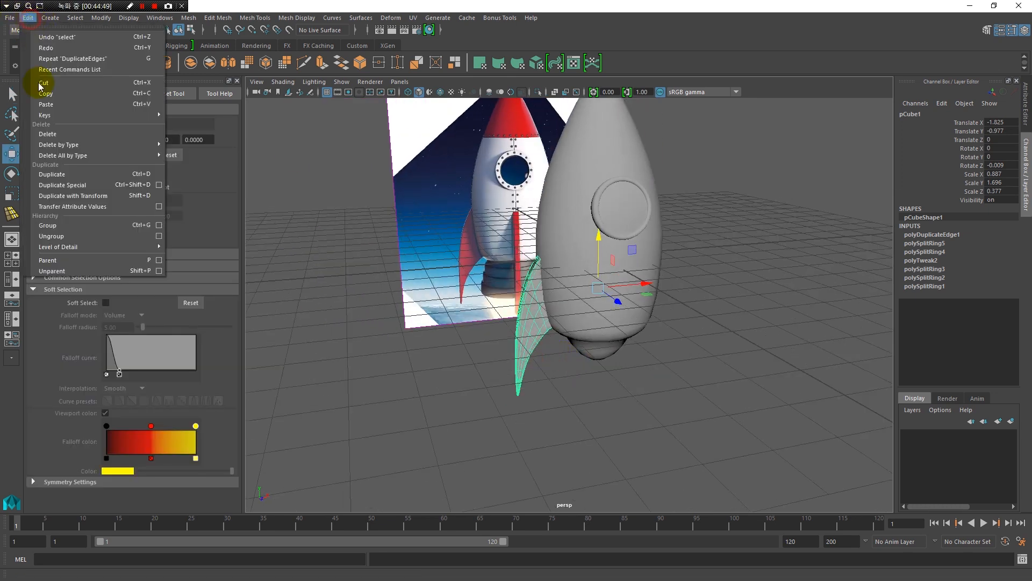
{"action": "left_click", "coordinate": [159, 184]}
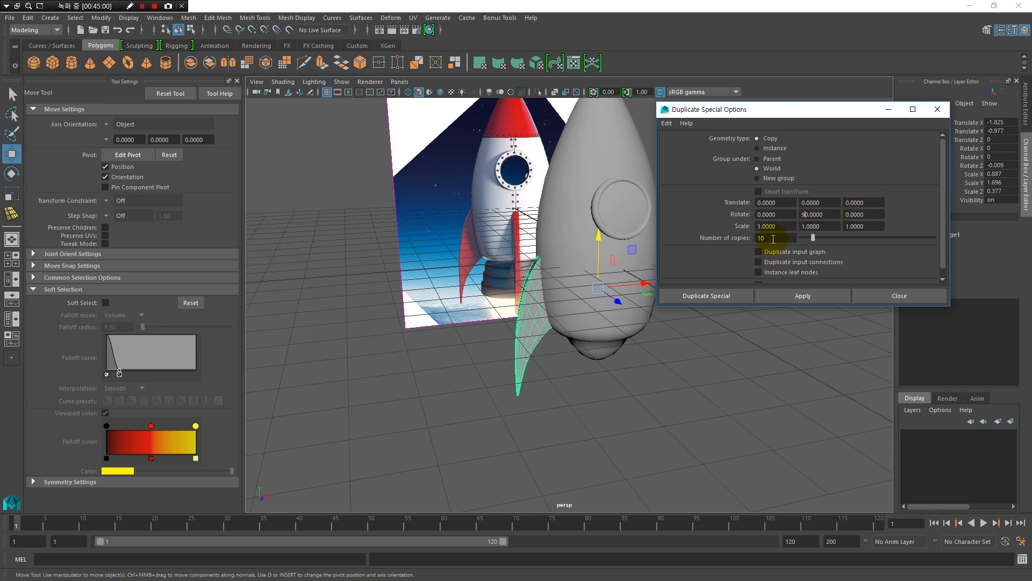
{"action": "left_click", "coordinate": [822, 296]}
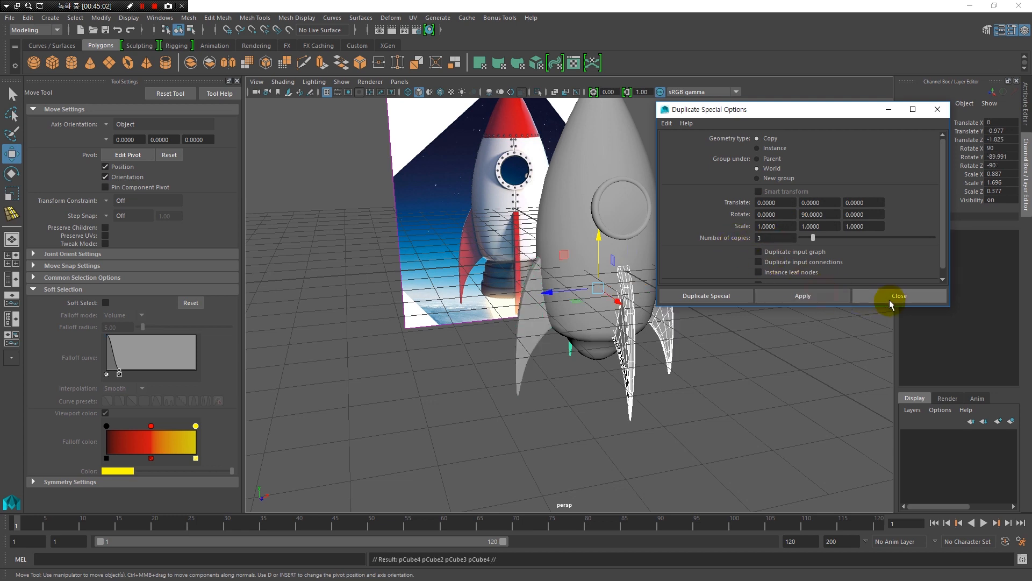
{"action": "left_click", "coordinate": [890, 297]}
{"action": "left_click_drag", "start_coordinate": [547, 316], "coordinate": [754, 336], "text": "alt"}
{"action": "left_click", "coordinate": [754, 335]}
Step: Select the porthole, frame it in the view, and turn off its smooth preview
{"action": "left_click_drag", "start_coordinate": [652, 341], "coordinate": [652, 301], "text": "alt"}
{"action": "left_click", "coordinate": [608, 300]}
{"action": "left_click_drag", "start_coordinate": [579, 313], "coordinate": [572, 215], "text": "alt"}
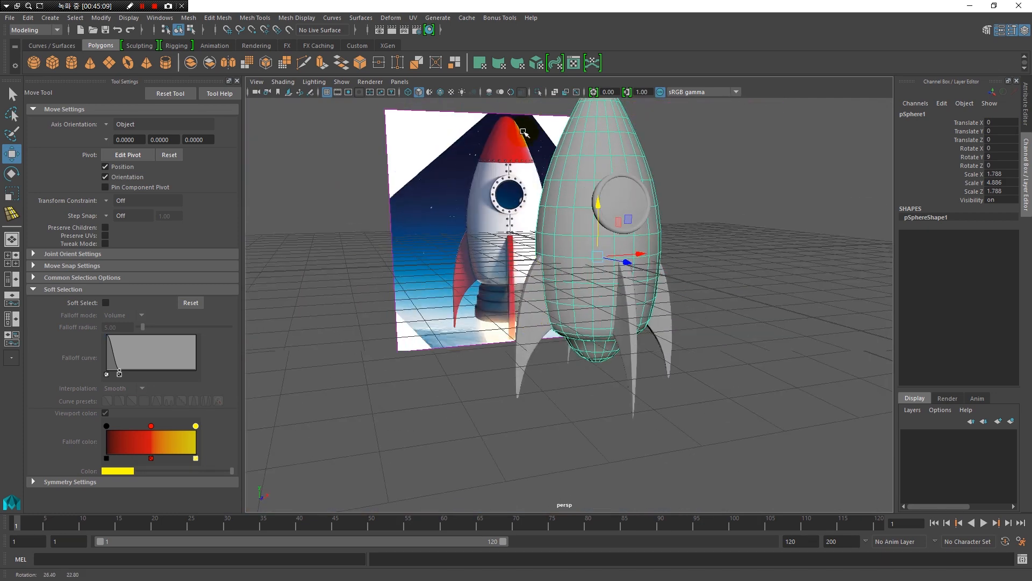
{"action": "scroll", "coordinate": [583, 178], "scroll_direction": "up", "scroll_amount": 5}
{"action": "left_click", "coordinate": [567, 290]}
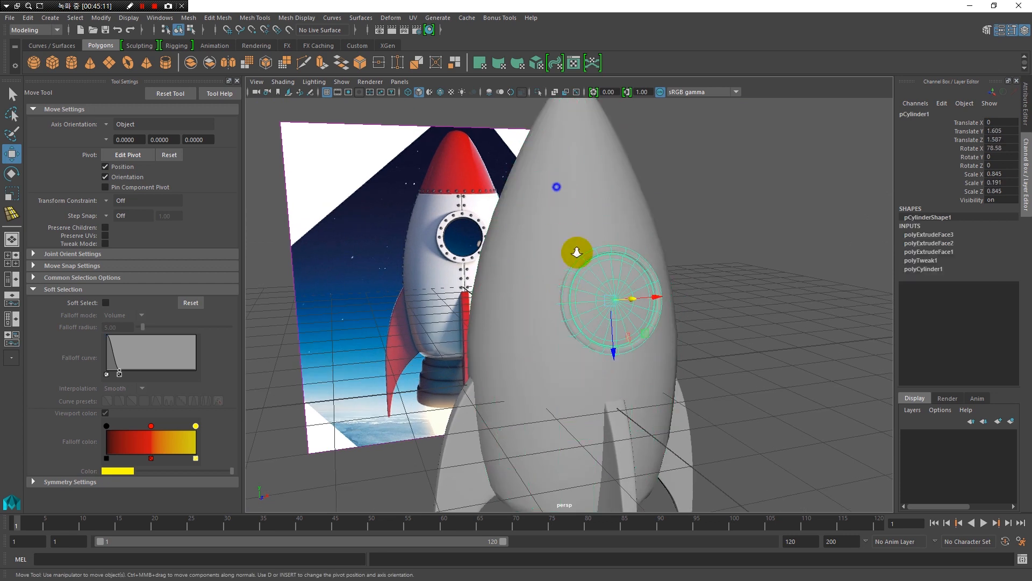
{"action": "key", "text": "f"}
{"action": "key", "text": "1"}
{"action": "left_click_drag", "start_coordinate": [503, 287], "coordinate": [581, 271], "text": "alt"}
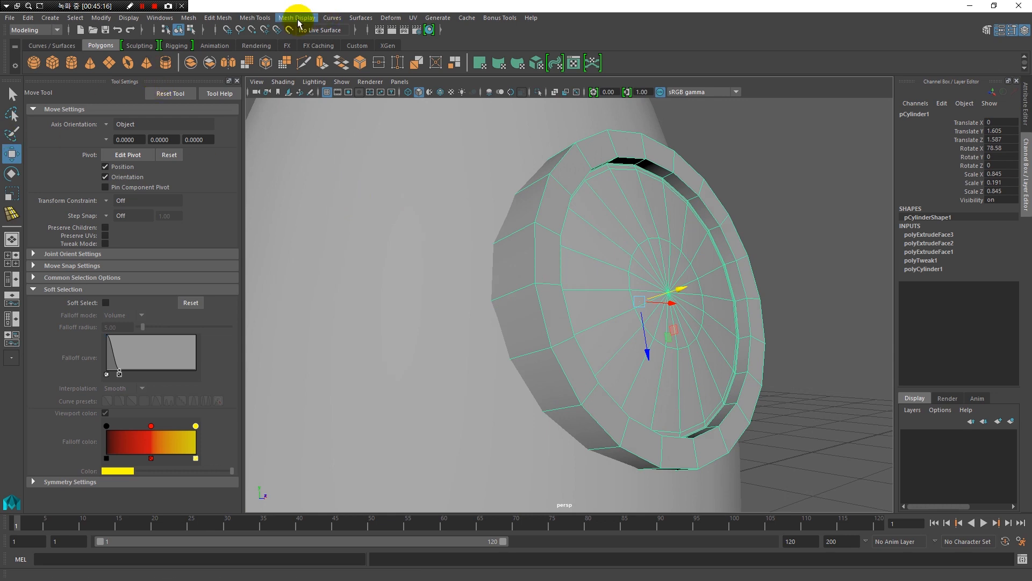
Step: Insert an edge loop close to each side of the porthole ring's outer front edge
{"action": "left_click", "coordinate": [264, 19]}
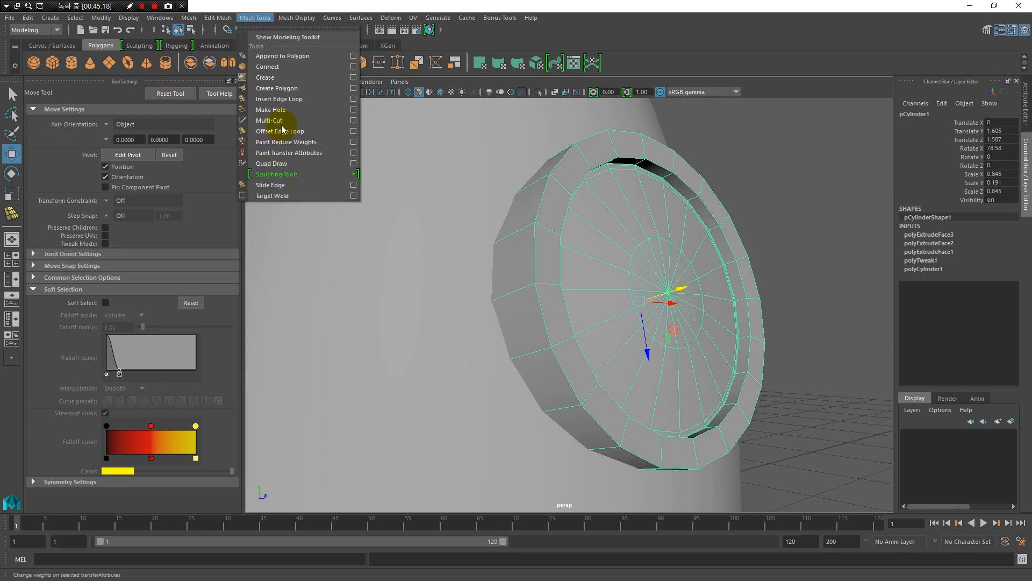
{"action": "left_click", "coordinate": [272, 98]}
{"action": "left_click_drag", "start_coordinate": [547, 265], "coordinate": [596, 211], "text": "alt"}
{"action": "left_click_drag", "start_coordinate": [513, 194], "coordinate": [490, 203]}
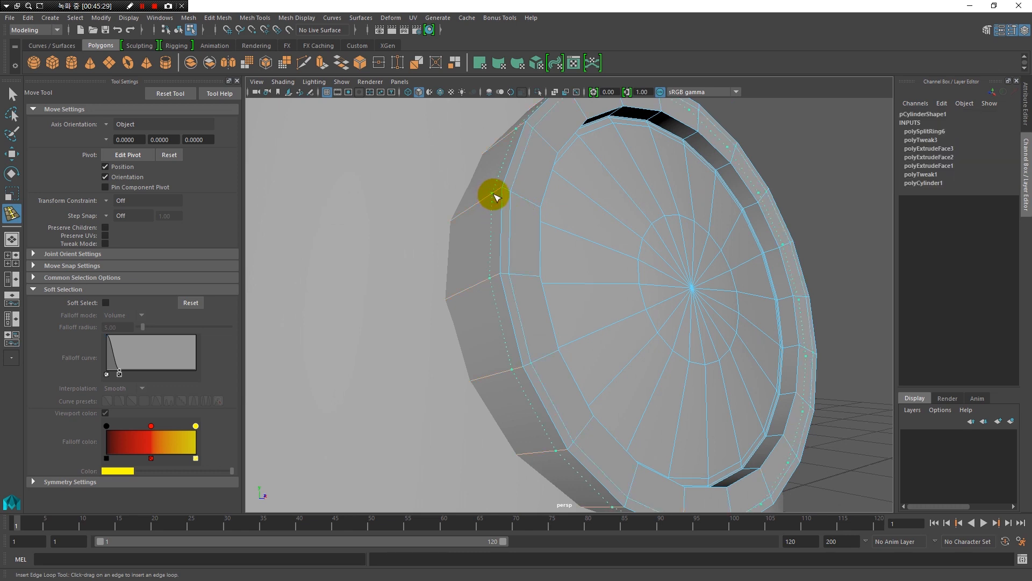
Step: Turn on the porthole's smooth preview, and examine the ring's edges in object selection from several angles
{"action": "key", "text": "3"}
{"action": "left_click_drag", "start_coordinate": [445, 278], "coordinate": [556, 334], "text": "alt"}
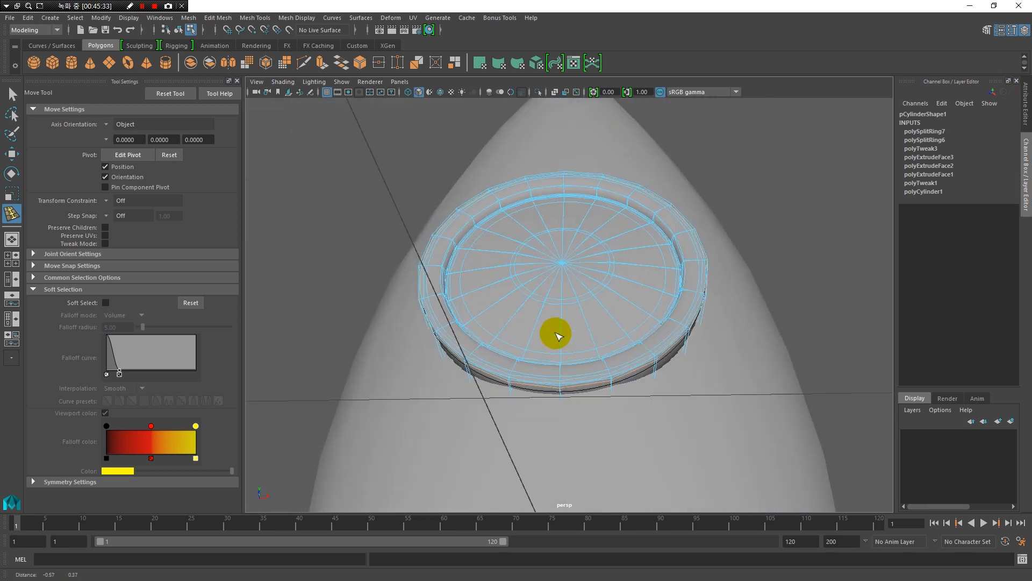
{"action": "left_click_drag", "start_coordinate": [495, 322], "coordinate": [514, 332], "text": "alt"}
{"action": "right_click_drag", "start_coordinate": [488, 291], "coordinate": [534, 369], "text": "alt"}
{"action": "middle_click_drag", "start_coordinate": [535, 368], "coordinate": [558, 295], "text": "alt"}
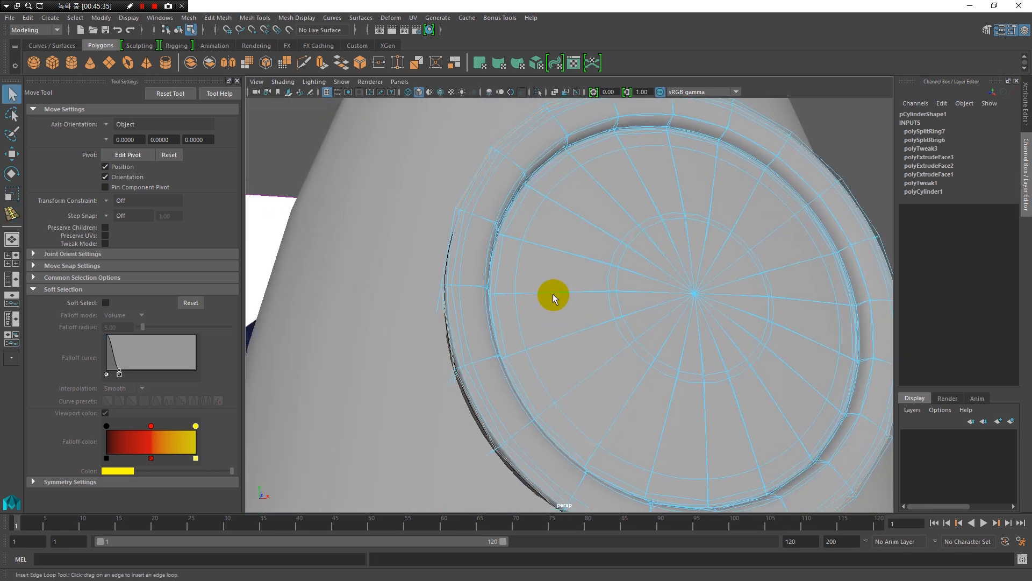
{"action": "key", "text": "q"}
{"action": "right_click_drag", "start_coordinate": [523, 274], "coordinate": [502, 288]}
{"action": "left_click", "coordinate": [566, 292]}
{"action": "scroll", "coordinate": [502, 288], "scroll_direction": "down", "scroll_amount": 3}
{"action": "left_click", "coordinate": [831, 207]}
{"action": "left_click_drag", "start_coordinate": [625, 281], "coordinate": [471, 262], "text": "alt"}
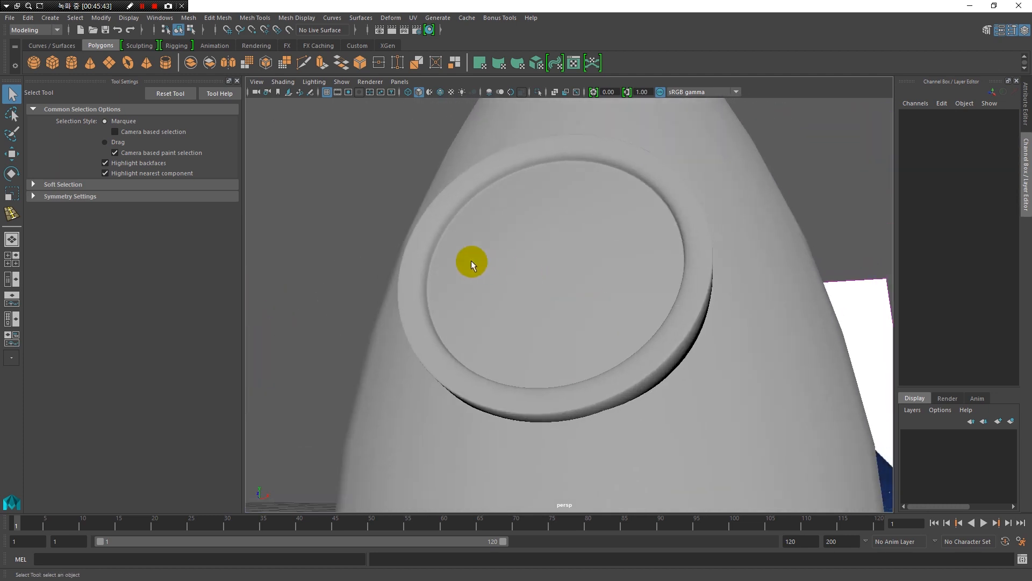
Step: Turn off the porthole's smooth preview and insert an edge loop close to each side of the ring's inner front edge
{"action": "left_click", "coordinate": [424, 261]}
{"action": "key", "text": "f"}
{"action": "key", "text": "1"}
{"action": "left_click_drag", "start_coordinate": [518, 280], "coordinate": [544, 308], "text": "alt"}
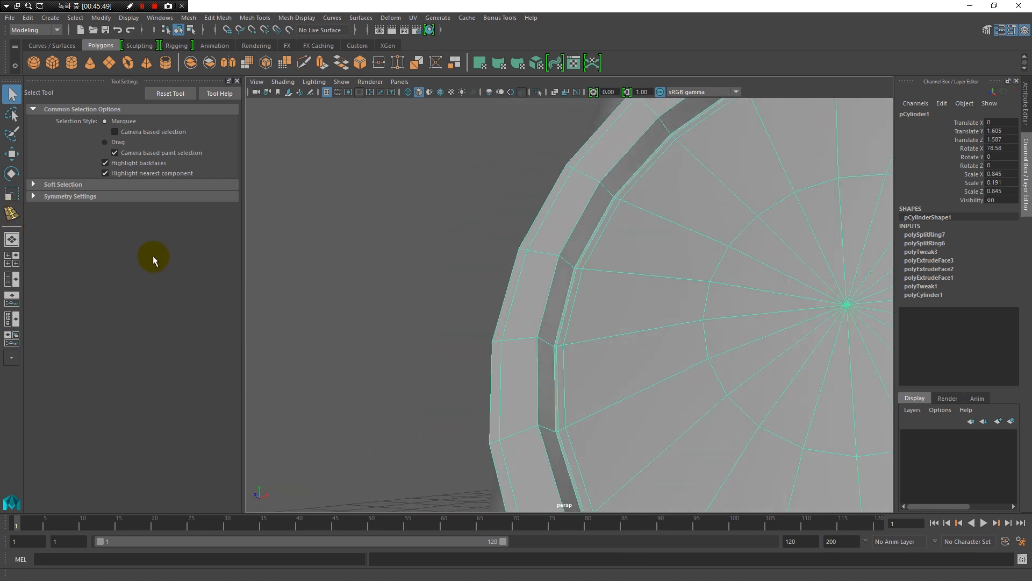
{"action": "left_click", "coordinate": [14, 215]}
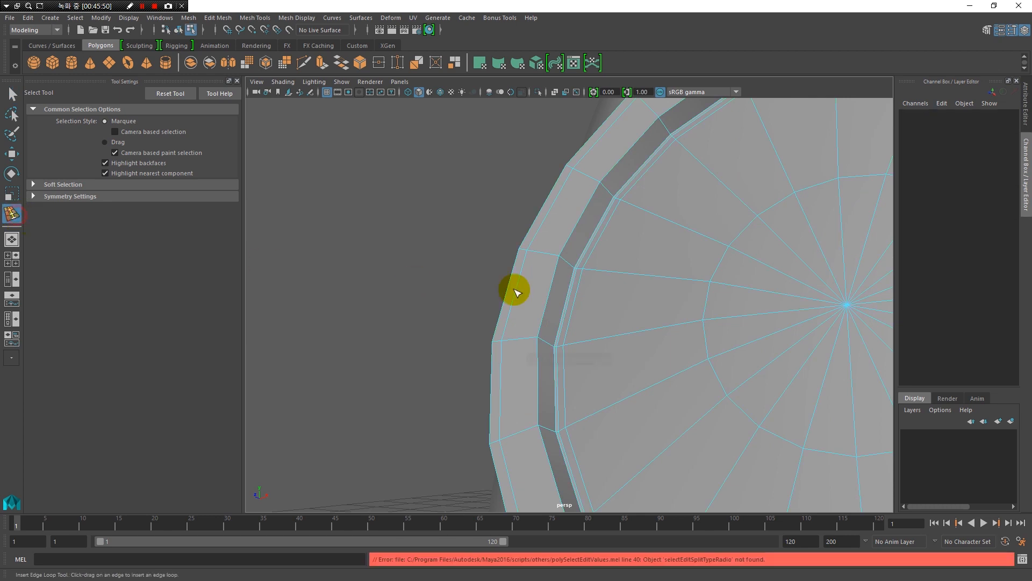
{"action": "left_click", "coordinate": [566, 261]}
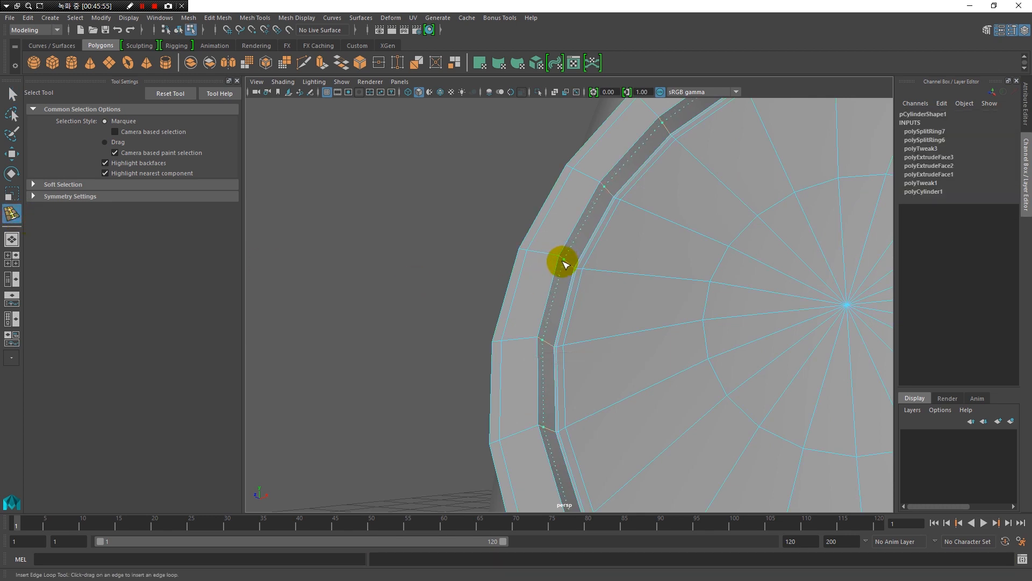
{"action": "left_click_drag", "start_coordinate": [565, 263], "coordinate": [551, 262]}
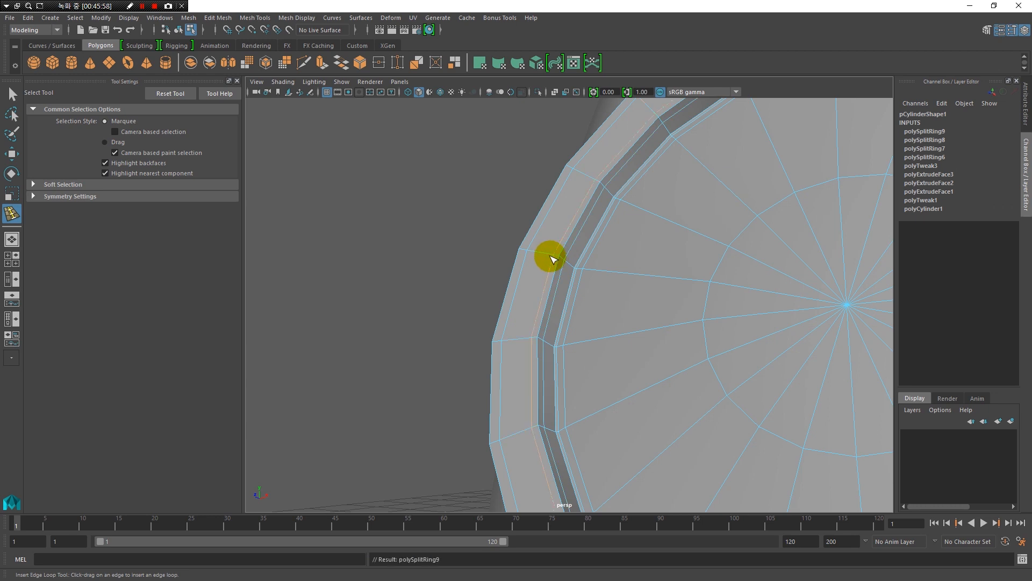
Step: Return the porthole to object selection, turn on its smooth preview, and check the ring's inner edge
{"action": "right_click_drag", "start_coordinate": [541, 273], "coordinate": [575, 245]}
{"action": "scroll", "coordinate": [574, 318], "scroll_direction": "down", "scroll_amount": 10}
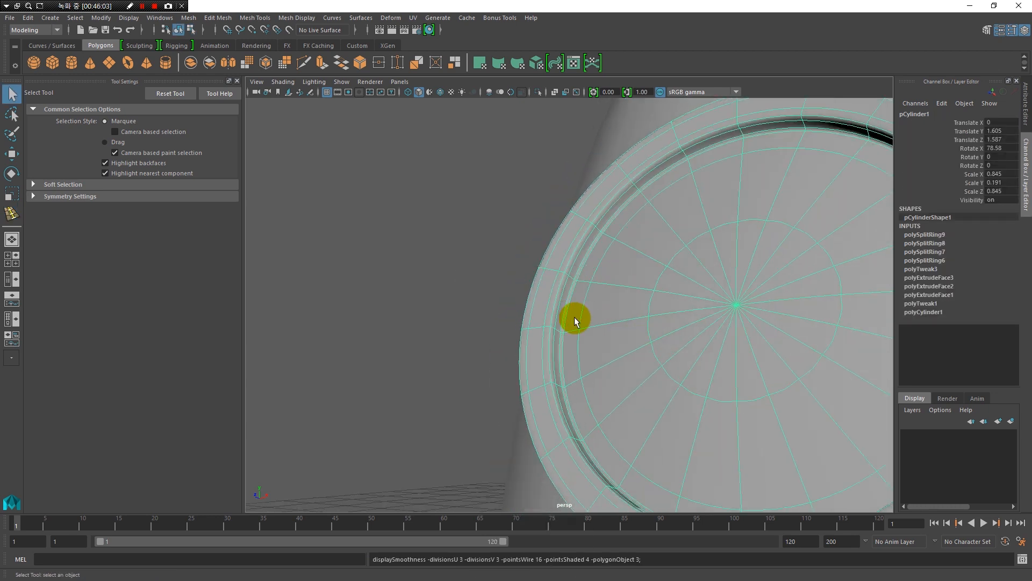
{"action": "left_click", "coordinate": [833, 185]}
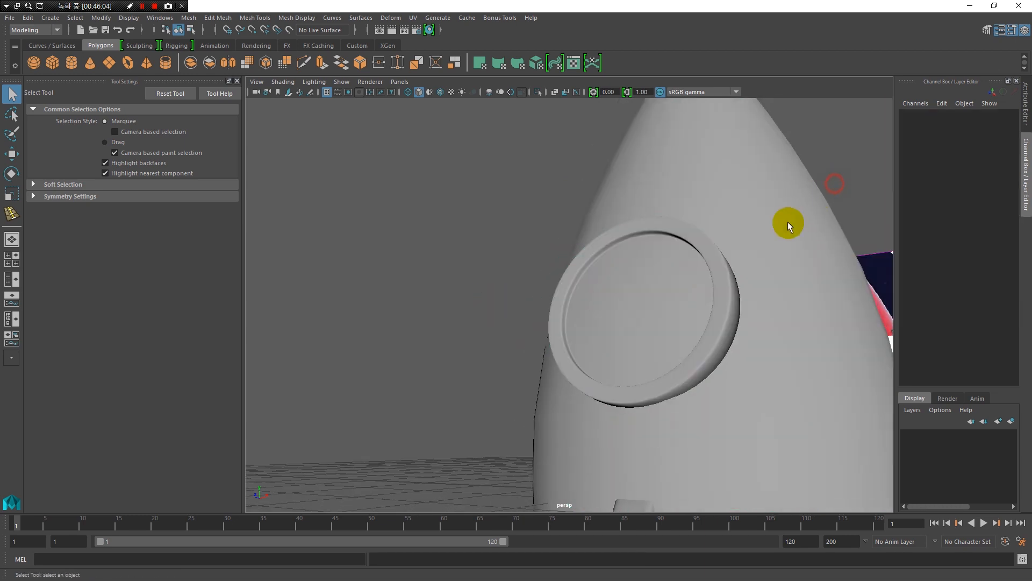
{"action": "left_click_drag", "start_coordinate": [556, 325], "coordinate": [648, 341], "text": "alt"}
Step: Turn off the porthole's smooth preview and insert an edge loop close to each side of its rear outer edge
{"action": "left_click", "coordinate": [669, 323]}
{"action": "key", "text": "4"}
{"action": "mouse_move", "coordinate": [531, 341]}
{"action": "left_mouse_down", "text": "alt"}
{"action": "mouse_move", "coordinate": [583, 314]}
{"action": "mouse_move", "coordinate": [584, 347]}
{"action": "mouse_move", "coordinate": [557, 333]}
{"action": "mouse_move", "coordinate": [735, 334]}
{"action": "mouse_move", "coordinate": [647, 316]}
{"action": "left_mouse_up", "text": "alt"}
{"action": "key", "text": "5"}
{"action": "mouse_move", "coordinate": [584, 286]}
{"action": "left_mouse_down", "text": "alt"}
{"action": "mouse_move", "coordinate": [666, 329]}
{"action": "mouse_move", "coordinate": [604, 305]}
{"action": "left_mouse_up", "text": "alt"}
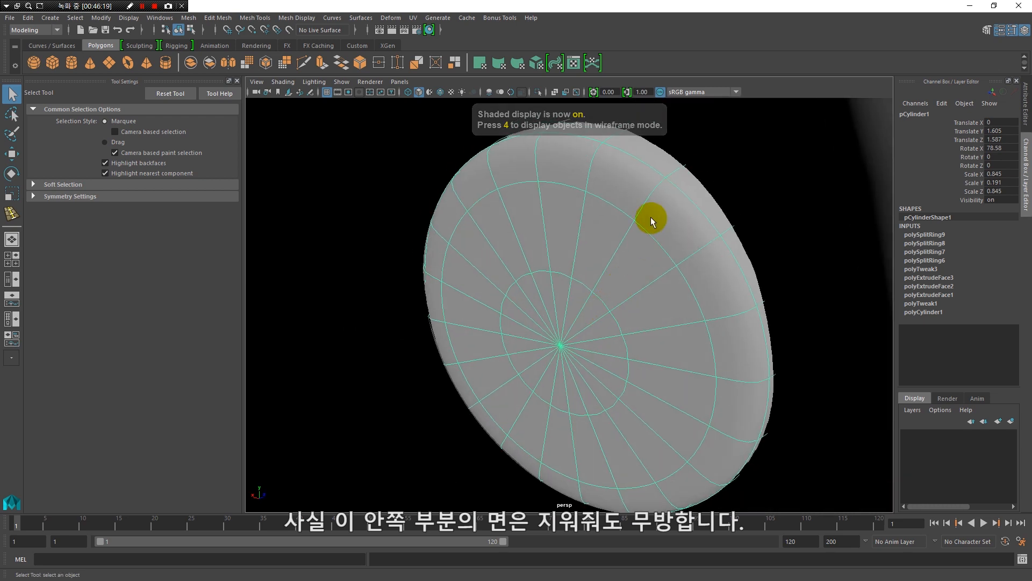
{"action": "key", "text": "1"}
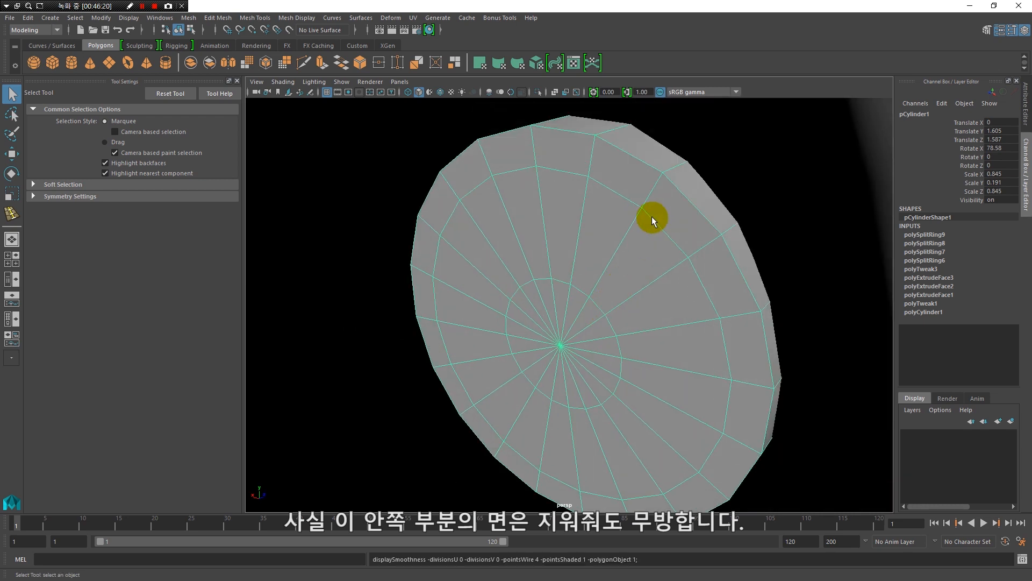
{"action": "left_click", "coordinate": [3, 217]}
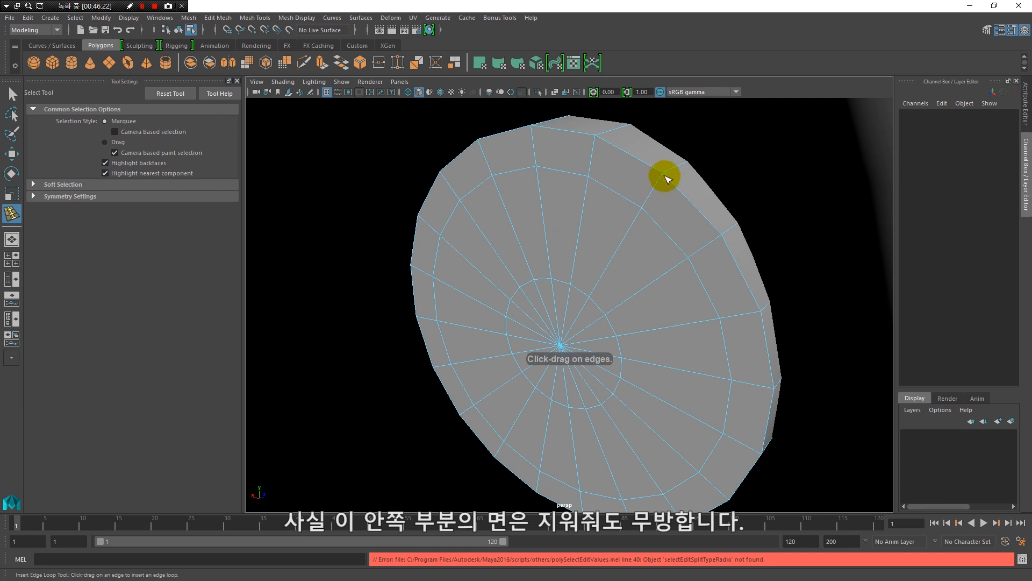
{"action": "left_click_drag", "start_coordinate": [671, 173], "coordinate": [668, 173]}
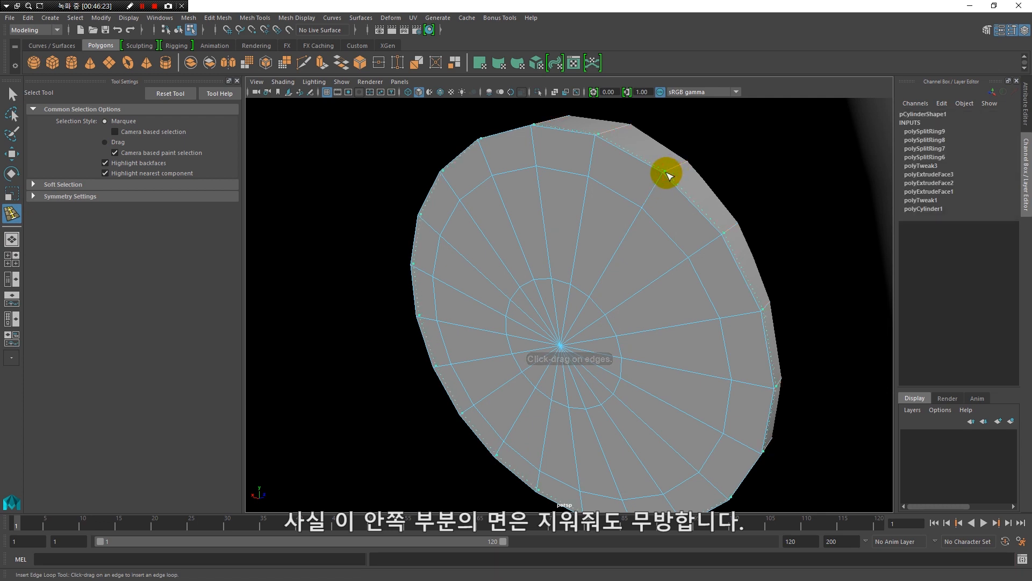
{"action": "left_click", "coordinate": [667, 174]}
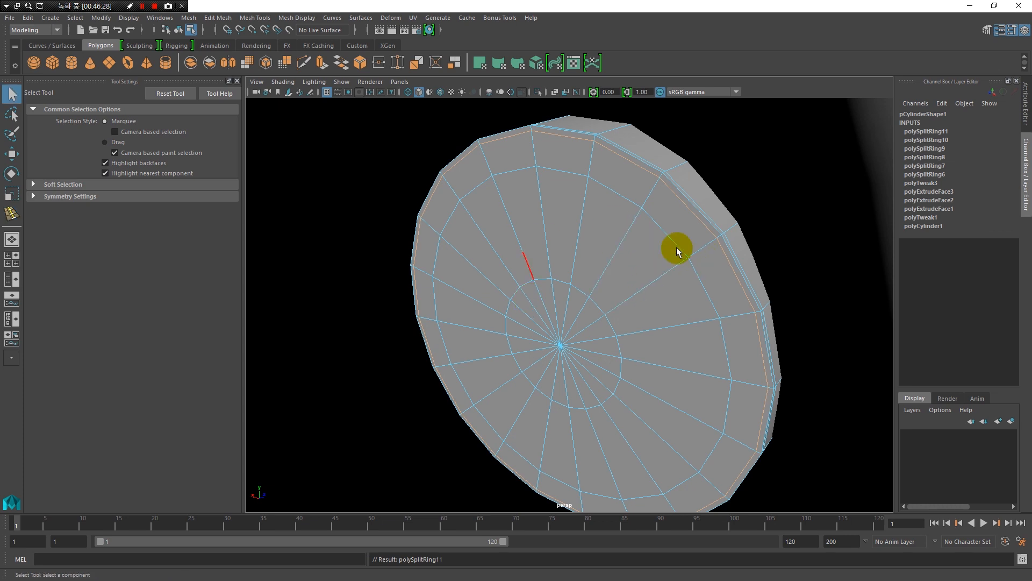
Step: Return to object selection and turn on the smooth preview for the porthole and the rocket body
{"action": "right_click_drag", "start_coordinate": [630, 268], "coordinate": [657, 296]}
{"action": "left_click_drag", "start_coordinate": [657, 296], "coordinate": [472, 320], "text": "alt"}
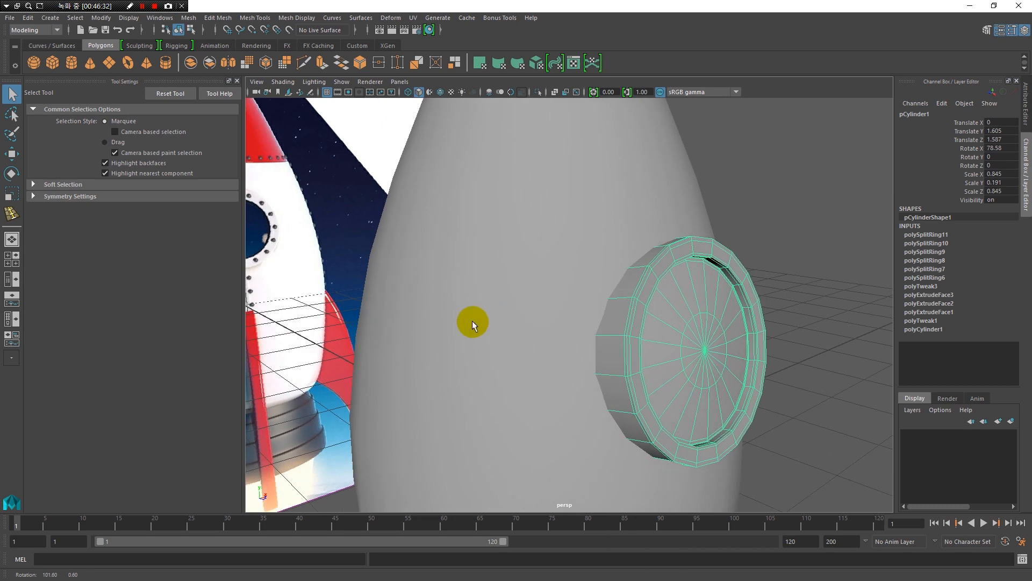
{"action": "left_click", "coordinate": [783, 295]}
{"action": "left_click_drag", "start_coordinate": [788, 350], "coordinate": [778, 297], "text": "alt"}
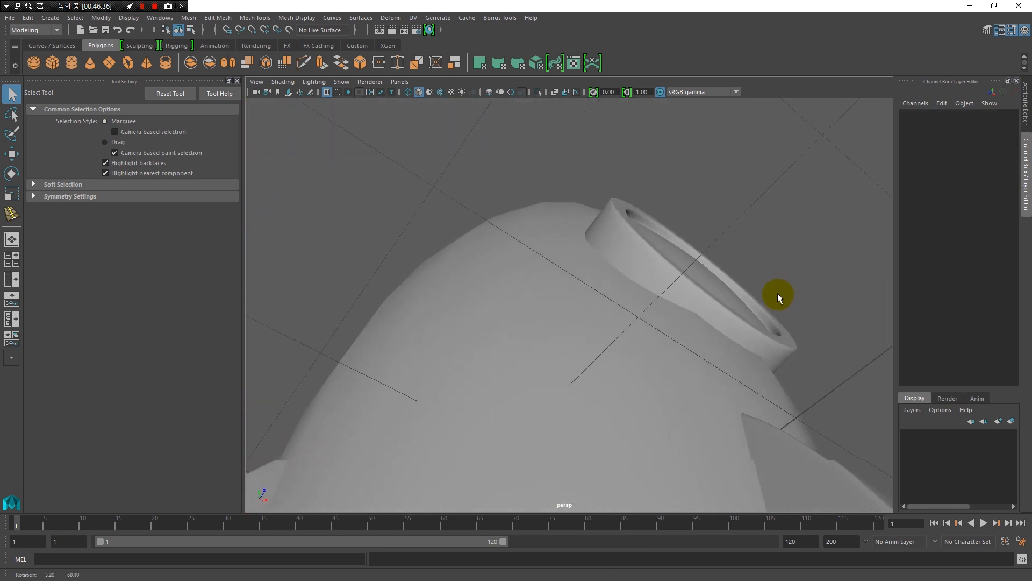
{"action": "left_click", "coordinate": [620, 357]}
{"action": "key", "text": "3"}
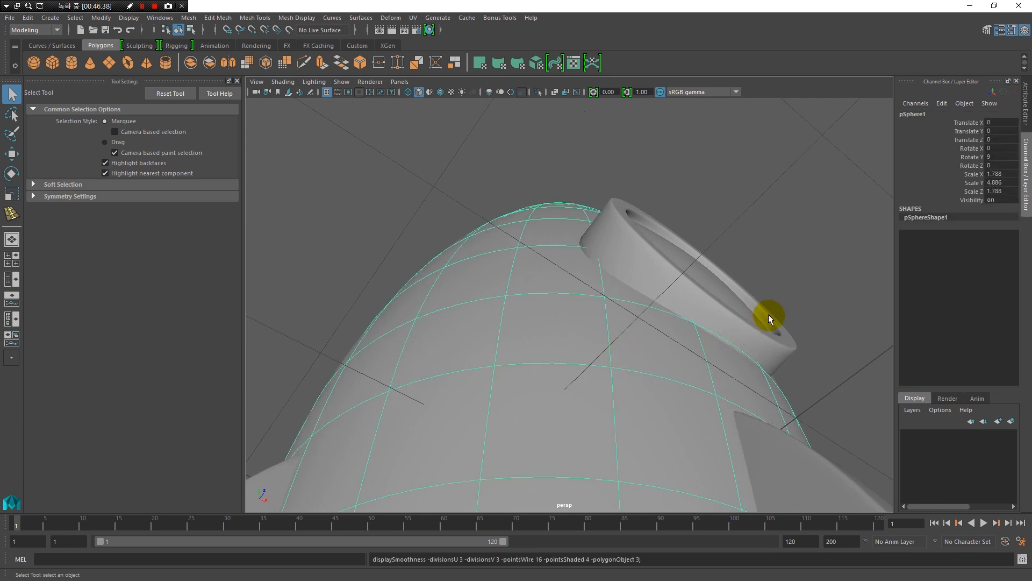
{"action": "left_click", "coordinate": [805, 256]}
{"action": "left_click_drag", "start_coordinate": [818, 317], "coordinate": [688, 408], "text": "alt"}
Step: Move the porthole slightly inward toward the hull, to Translate Y 1.6 and Translate Z 1.562
{"action": "left_click", "coordinate": [628, 341]}
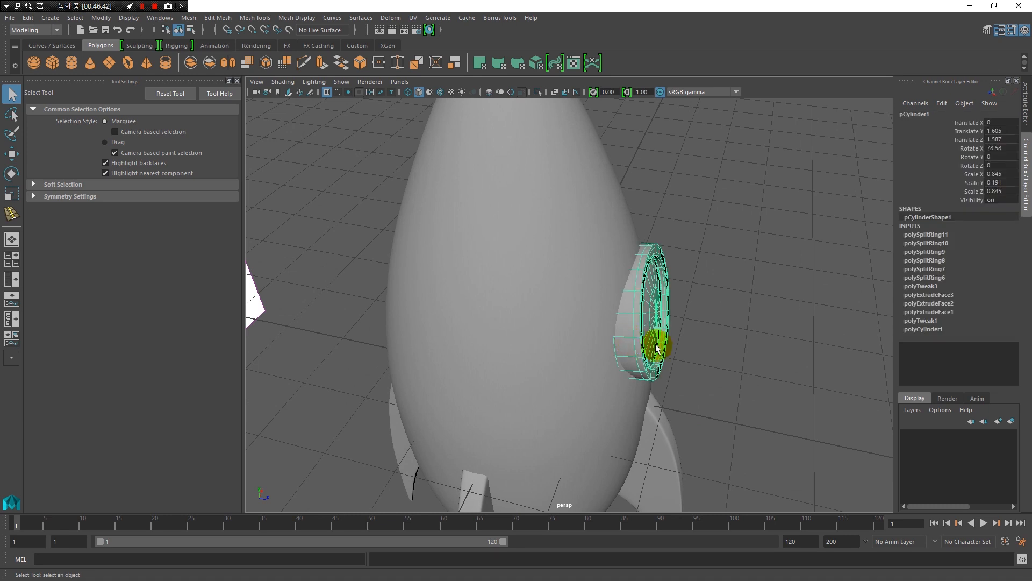
{"action": "key", "text": "w"}
{"action": "left_click_drag", "start_coordinate": [694, 313], "coordinate": [692, 313]}
{"action": "left_click_drag", "start_coordinate": [627, 378], "coordinate": [626, 336], "text": "alt"}
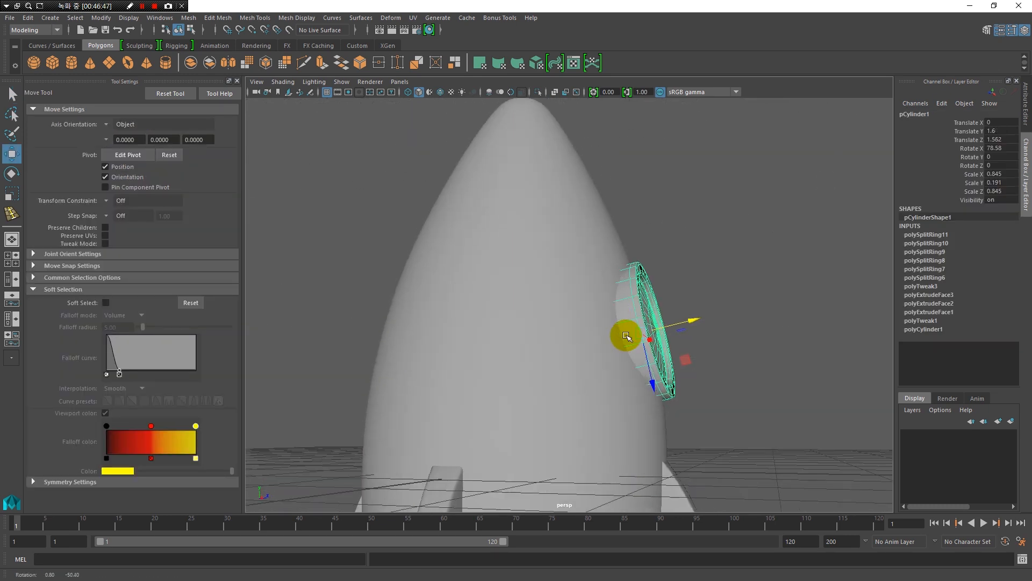
{"action": "left_click", "coordinate": [747, 381]}
Step: Select the rocket body and compare its nose, porthole, fins and base with the reference image
{"action": "left_click_drag", "start_coordinate": [715, 379], "coordinate": [532, 329], "text": "alt"}
{"action": "left_click", "coordinate": [548, 309]}
{"action": "right_click_drag", "start_coordinate": [611, 329], "coordinate": [636, 352], "text": "alt"}
{"action": "left_click_drag", "start_coordinate": [636, 352], "coordinate": [580, 357], "text": "alt"}
{"action": "middle_click_drag", "start_coordinate": [549, 324], "coordinate": [621, 358], "text": "alt"}
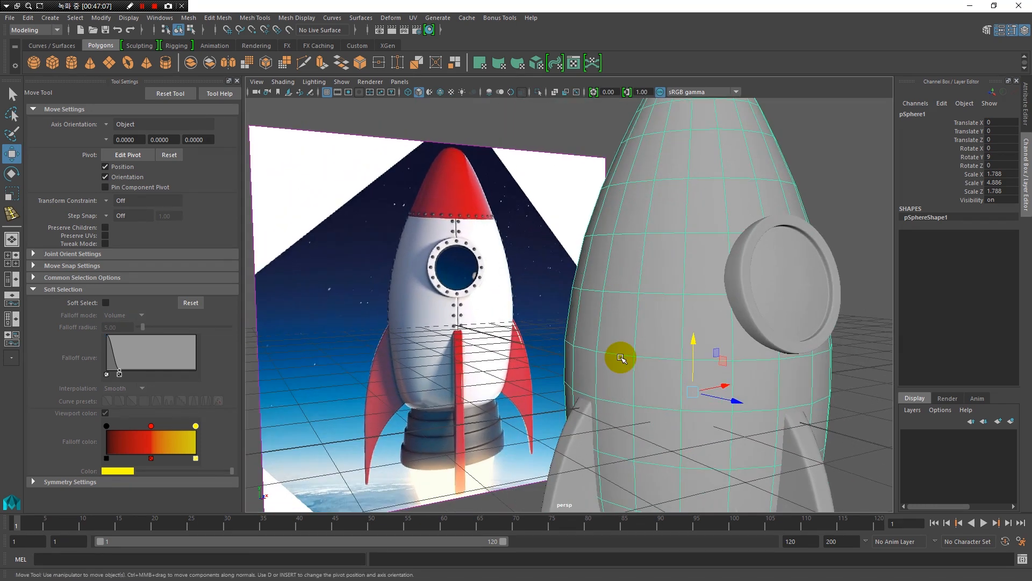
{"action": "left_click_drag", "start_coordinate": [705, 312], "coordinate": [461, 319], "text": "alt"}
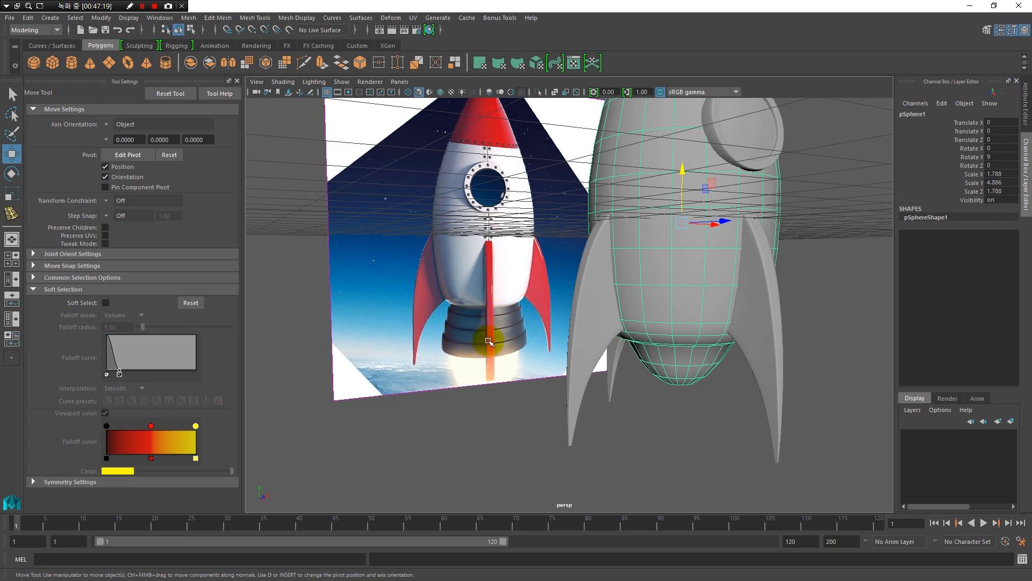
{"action": "left_click_drag", "start_coordinate": [496, 290], "coordinate": [466, 356], "text": "alt"}
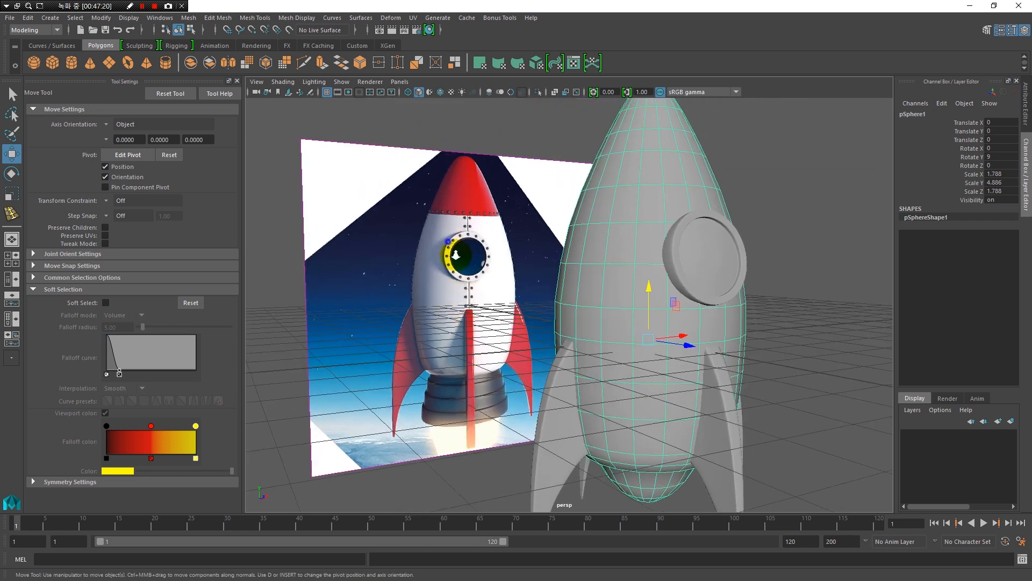
{"action": "scroll", "coordinate": [450, 250], "scroll_direction": "up", "scroll_amount": 2}
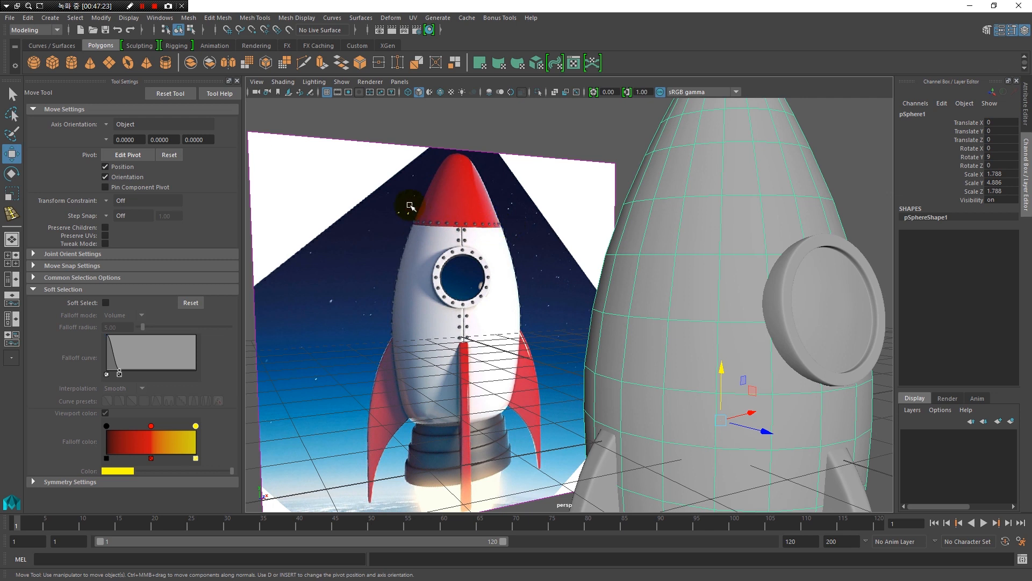
{"action": "scroll", "coordinate": [640, 330], "scroll_direction": "down", "scroll_amount": 3}
{"action": "left_click_drag", "start_coordinate": [627, 330], "coordinate": [573, 324], "text": "alt"}
Step: In the front view, raise the body's edge loop above the porthole to the lower border of the reference's red nose cone
{"action": "key", "text": "space"}
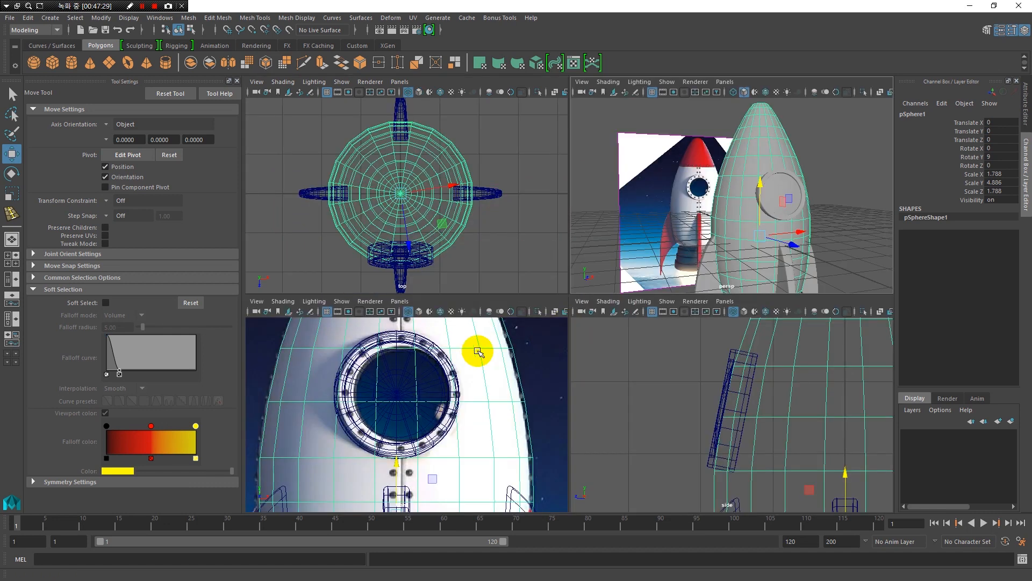
{"action": "key", "text": "space"}
{"action": "right_click_drag", "start_coordinate": [629, 319], "coordinate": [457, 258], "text": "alt"}
{"action": "middle_click_drag", "start_coordinate": [599, 337], "coordinate": [613, 410], "text": "alt"}
{"action": "right_click_drag", "start_coordinate": [489, 244], "coordinate": [651, 382], "text": "alt"}
{"action": "right_click_drag", "start_coordinate": [480, 276], "coordinate": [549, 348], "text": "alt"}
{"action": "right_click_drag", "start_coordinate": [439, 289], "coordinate": [441, 234]}
{"action": "double_click", "coordinate": [444, 289]}
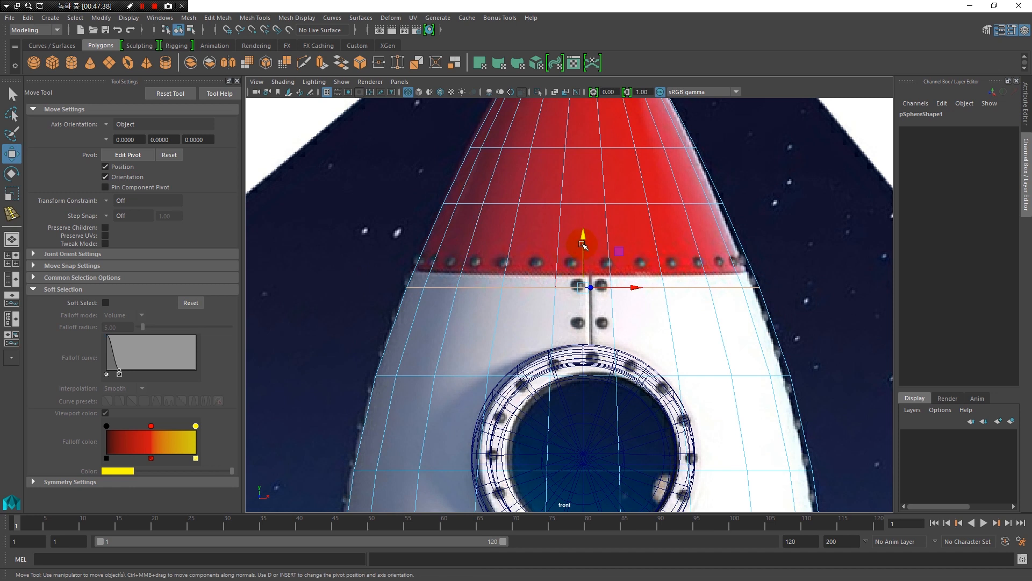
{"action": "mouse_move", "coordinate": [584, 236]}
{"action": "left_mouse_down"}
{"action": "mouse_move", "coordinate": [585, 222]}
{"action": "mouse_move", "coordinate": [583, 234]}
{"action": "left_mouse_up"}
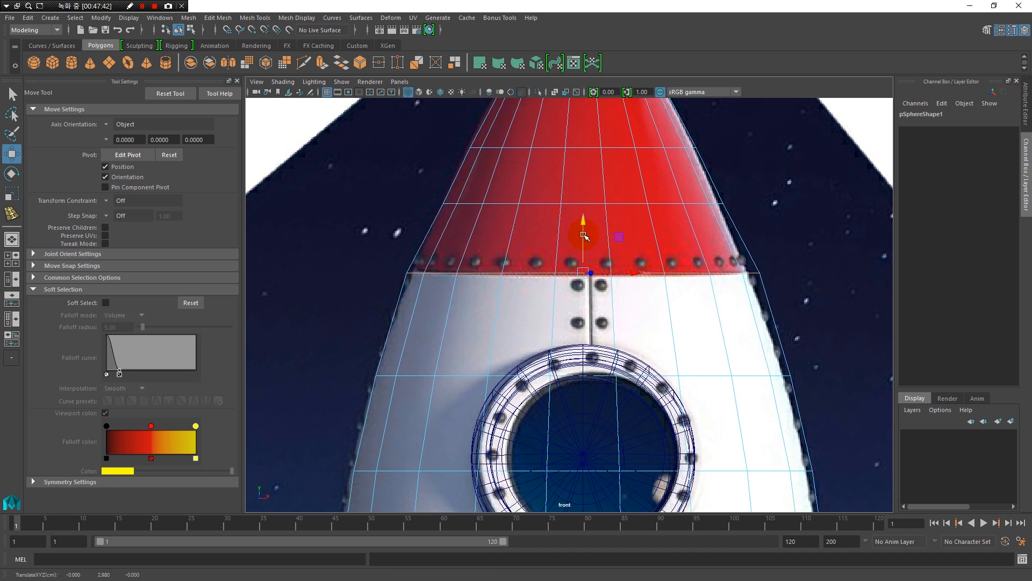
Step: Scale the raised edge loop down slightly to match the rocket's outline in the reference image
{"action": "key", "text": "r"}
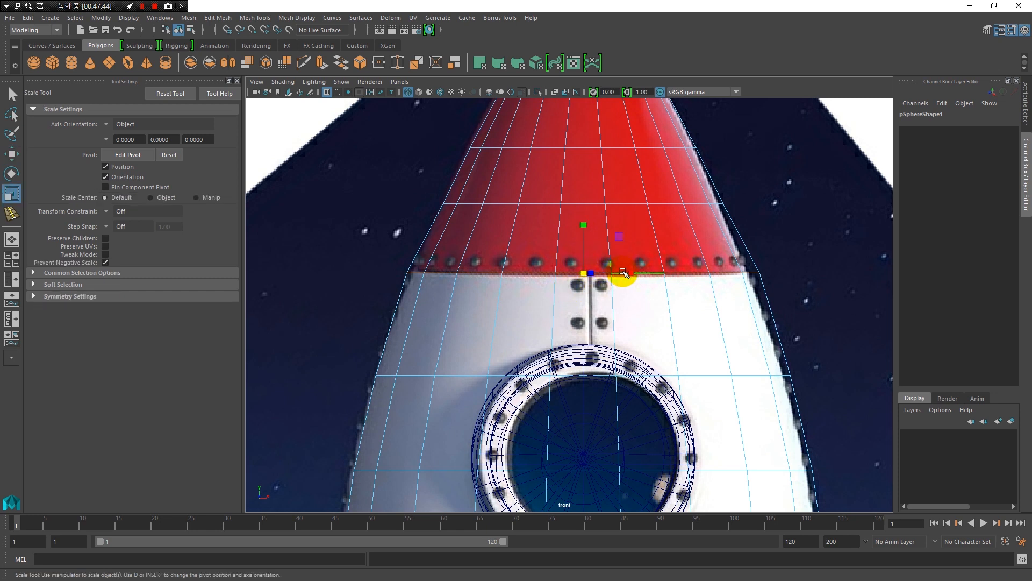
{"action": "left_click_drag", "start_coordinate": [582, 273], "coordinate": [583, 273]}
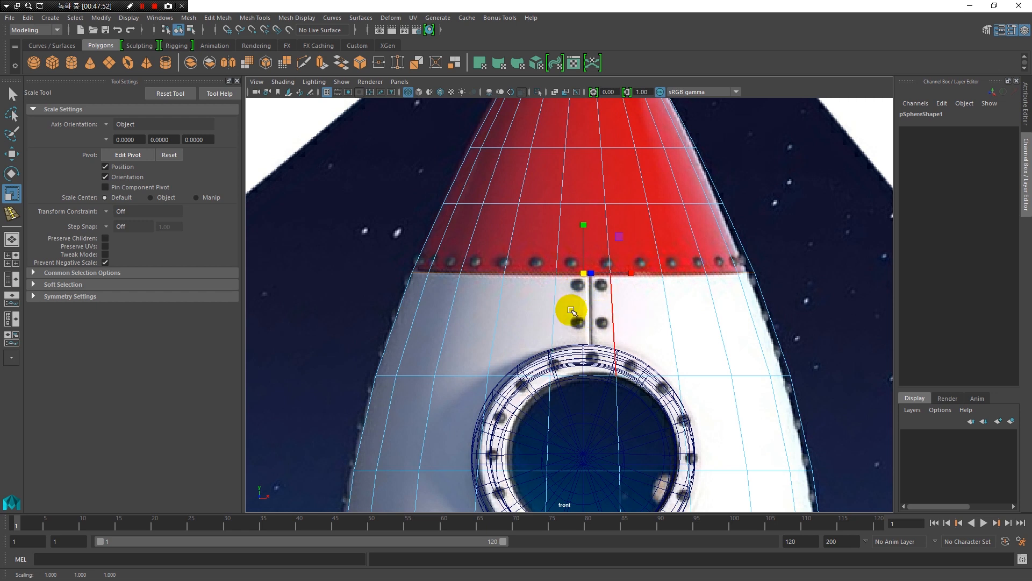
{"action": "key", "text": "space"}
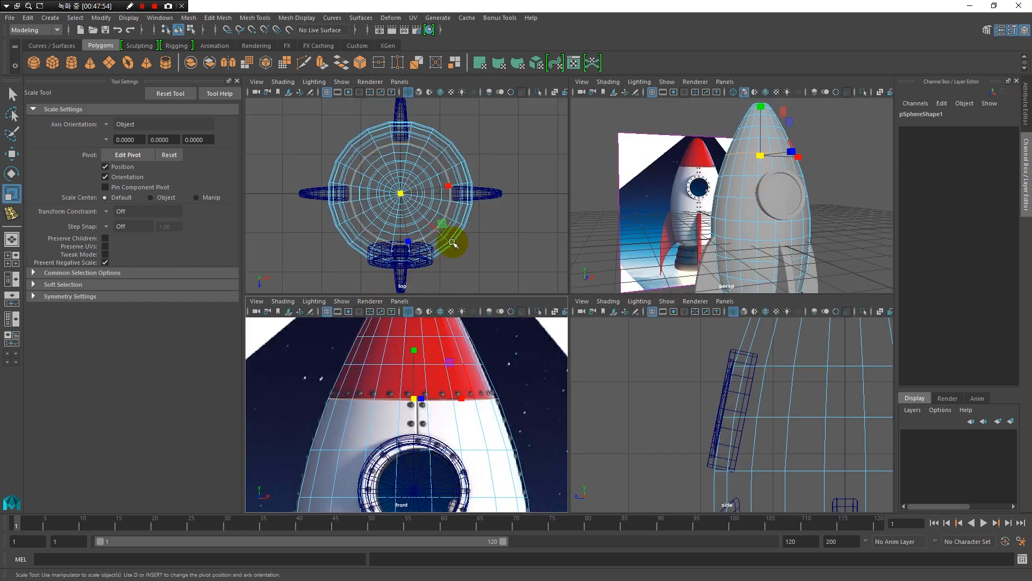
{"action": "key", "text": "space"}
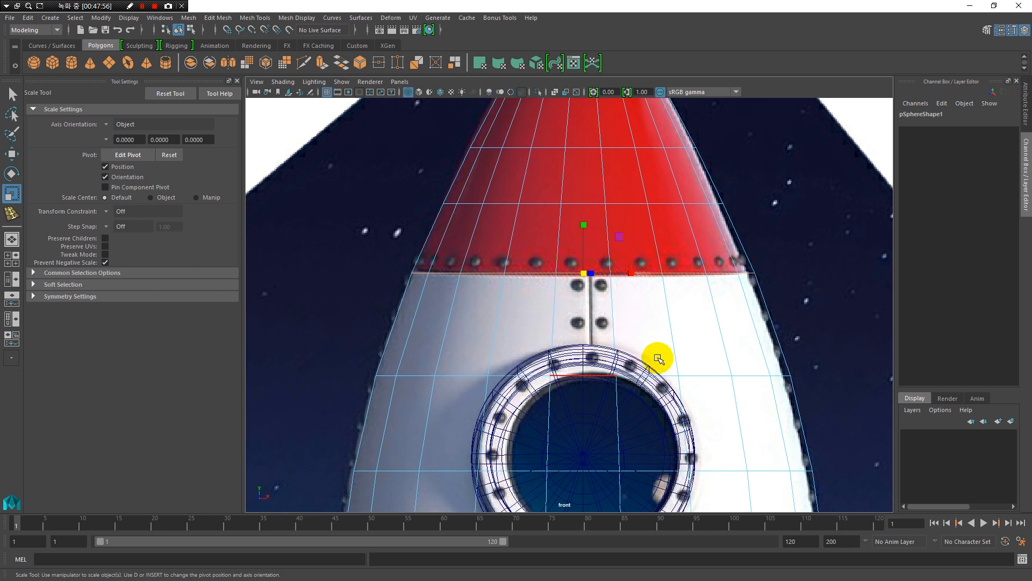
Step: Check the body's adjusted edge loop and silhouette against the reference in the front and perspective views
{"action": "scroll", "coordinate": [555, 341], "scroll_direction": "down", "scroll_amount": 6}
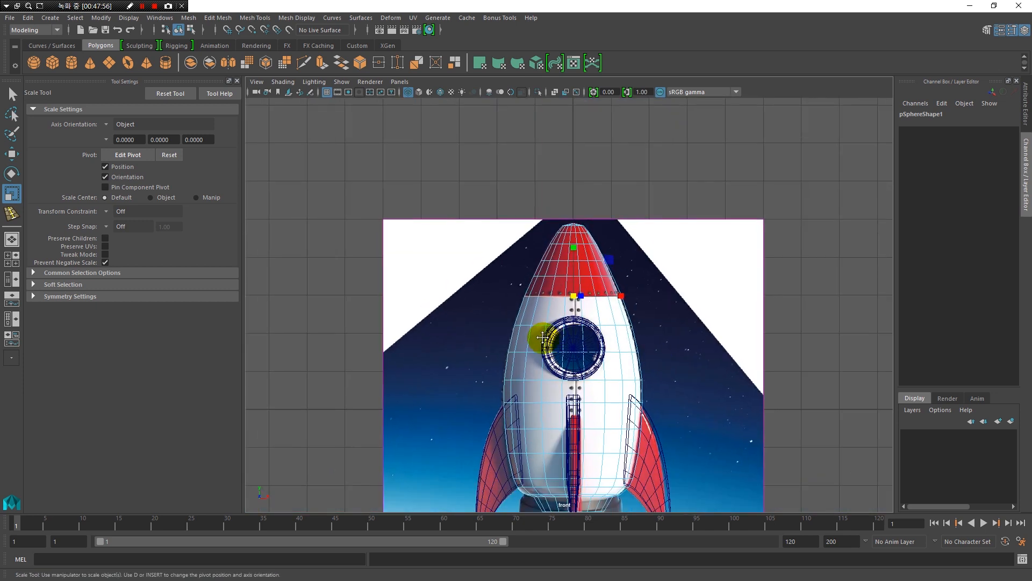
{"action": "middle_click_drag", "start_coordinate": [543, 337], "coordinate": [541, 238], "text": "alt"}
{"action": "scroll", "coordinate": [559, 340], "scroll_direction": "up", "scroll_amount": 2}
{"action": "middle_click_drag", "start_coordinate": [562, 341], "coordinate": [554, 432], "text": "alt"}
{"action": "middle_click_drag", "start_coordinate": [535, 396], "coordinate": [520, 441], "text": "alt"}
{"action": "key", "text": "space"}
{"action": "key", "text": "space"}
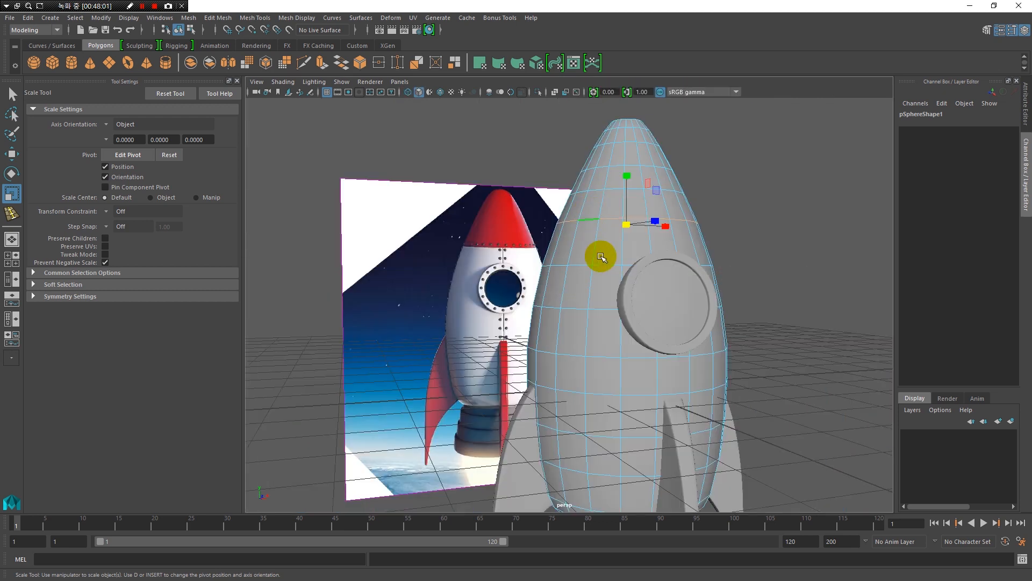
{"action": "right_click_drag", "start_coordinate": [583, 188], "coordinate": [601, 254], "text": "alt"}
{"action": "middle_click_drag", "start_coordinate": [603, 259], "coordinate": [620, 366], "text": "alt"}
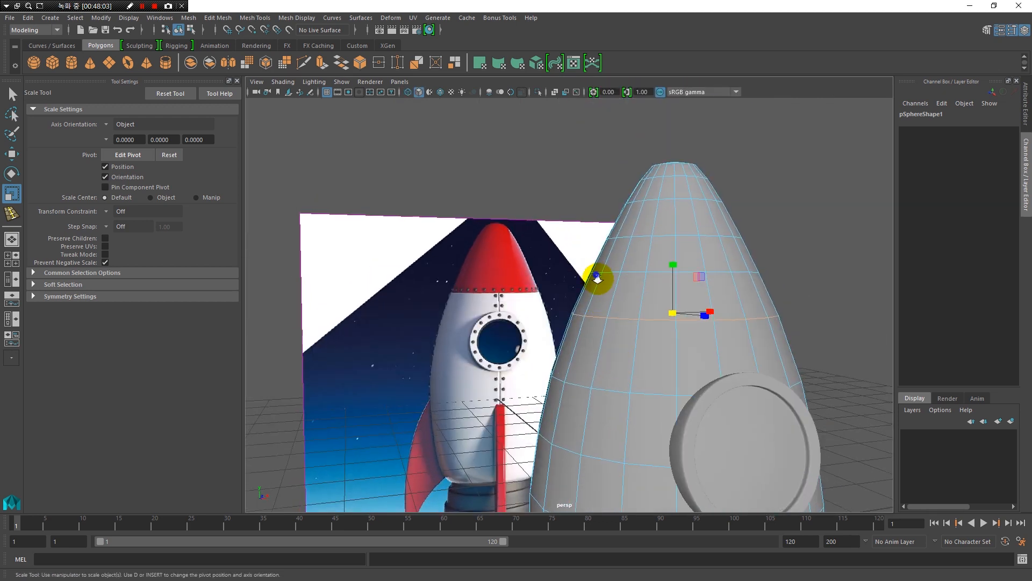
{"action": "right_click_drag", "start_coordinate": [596, 276], "coordinate": [605, 288], "text": "alt"}
{"action": "key", "text": "space"}
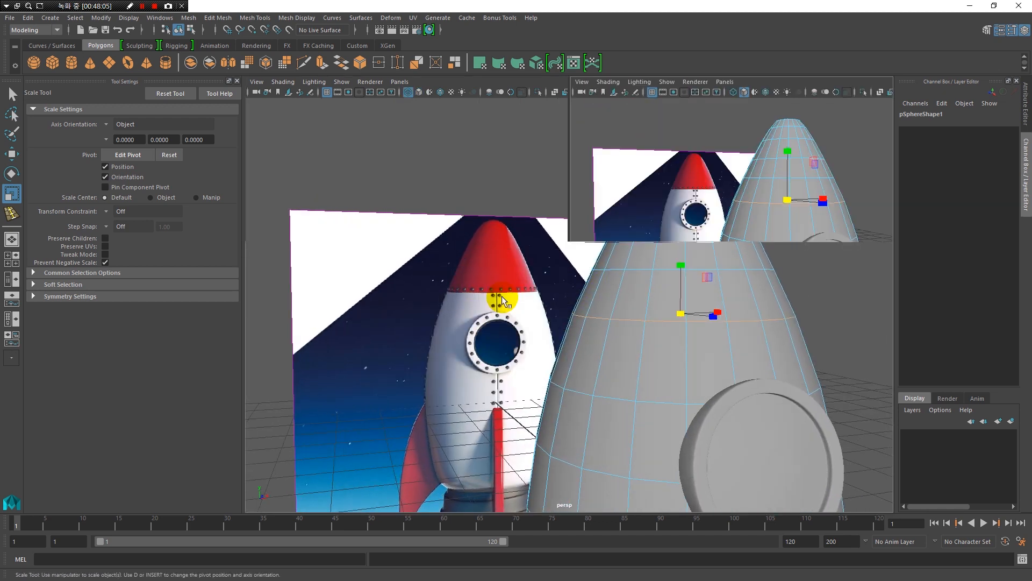
{"action": "key", "text": "space"}
Step: Examine the reference image up close for the nose cone border, the vertical hull seam and the rivets around the porthole
{"action": "right_click_drag", "start_coordinate": [479, 208], "coordinate": [674, 401], "text": "alt"}
{"action": "right_click_drag", "start_coordinate": [462, 237], "coordinate": [661, 378], "text": "alt"}
{"action": "right_click_drag", "start_coordinate": [385, 221], "coordinate": [328, 278], "text": "alt"}
{"action": "right_click_drag", "start_coordinate": [420, 301], "coordinate": [301, 295], "text": "alt"}
{"action": "middle_click_drag", "start_coordinate": [430, 299], "coordinate": [696, 299], "text": "alt"}
{"action": "right_click_drag", "start_coordinate": [680, 297], "coordinate": [616, 295], "text": "alt"}
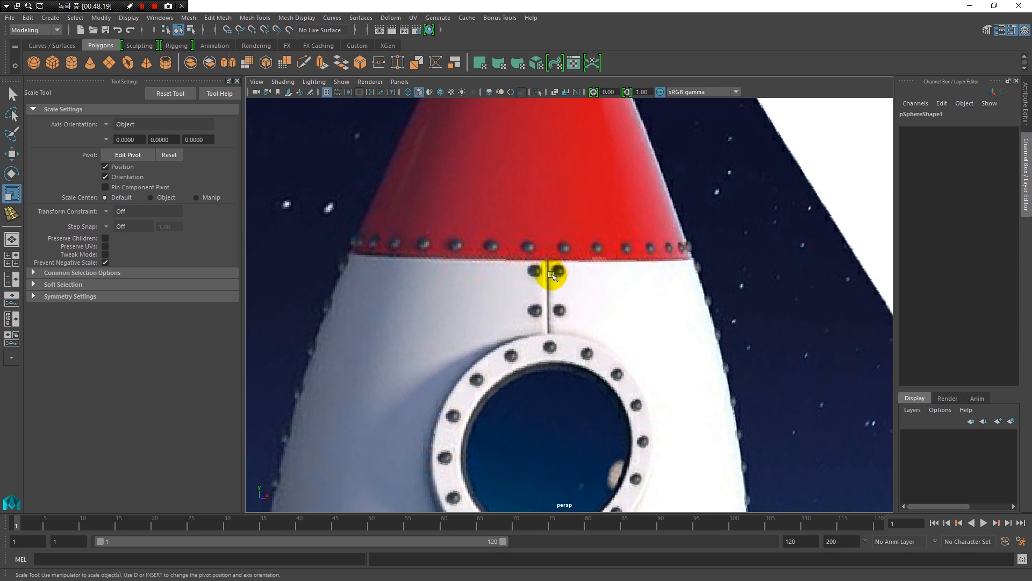
{"action": "right_click_drag", "start_coordinate": [703, 311], "coordinate": [524, 302], "text": "alt"}
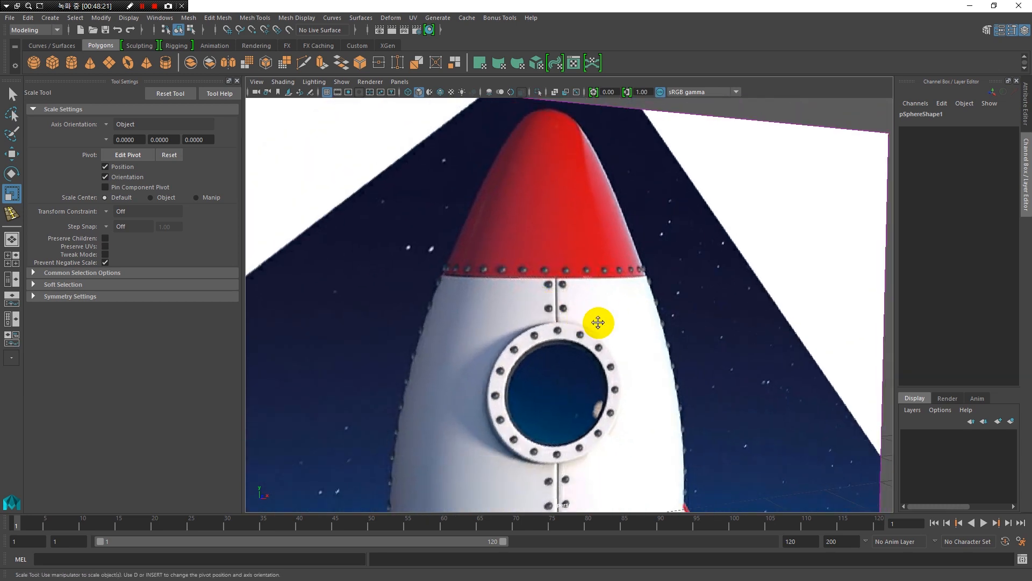
{"action": "middle_click_drag", "start_coordinate": [599, 322], "coordinate": [611, 208], "text": "alt"}
{"action": "right_click_drag", "start_coordinate": [645, 349], "coordinate": [596, 345], "text": "alt"}
{"action": "middle_click_drag", "start_coordinate": [597, 345], "coordinate": [594, 282], "text": "alt"}
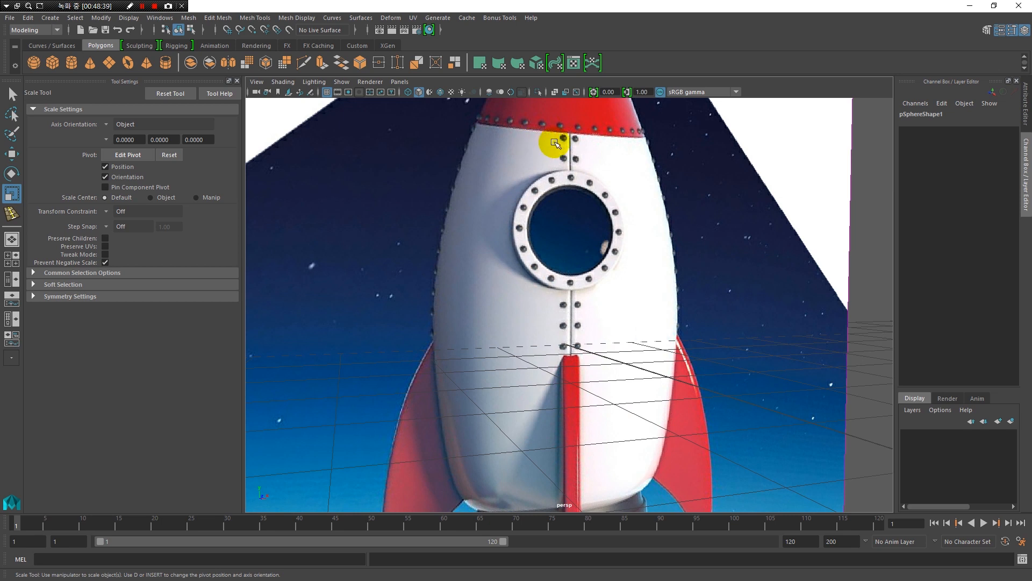
{"action": "left_click_drag", "start_coordinate": [604, 318], "coordinate": [610, 218], "text": "alt"}
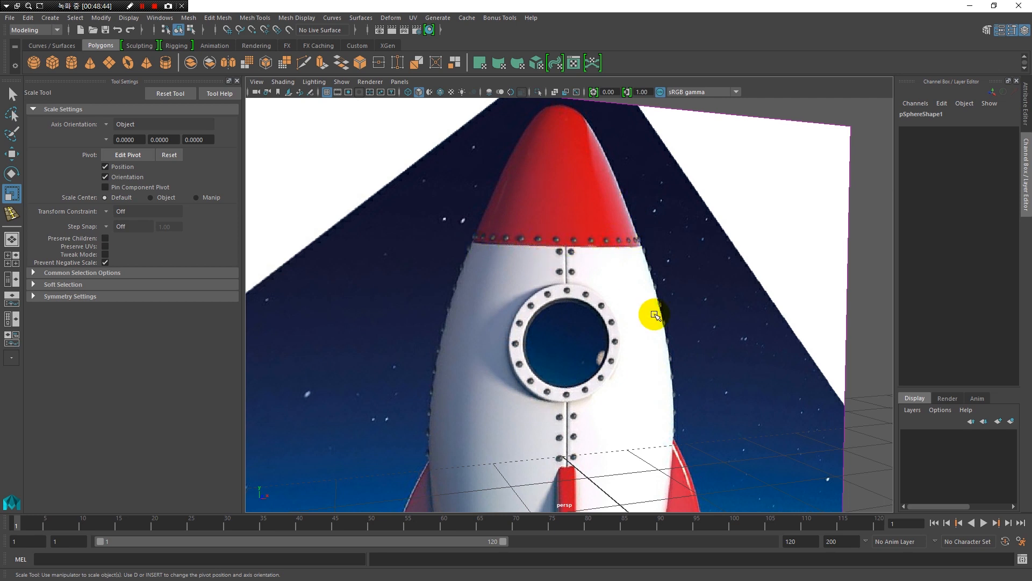
Step: Compare the reference's nose cone border, vertical seam and porthole with the modelled rocket body in the perspective view
{"action": "middle_click_drag", "start_coordinate": [657, 312], "coordinate": [689, 228], "text": "alt"}
{"action": "right_click_drag", "start_coordinate": [690, 228], "coordinate": [504, 237], "text": "alt"}
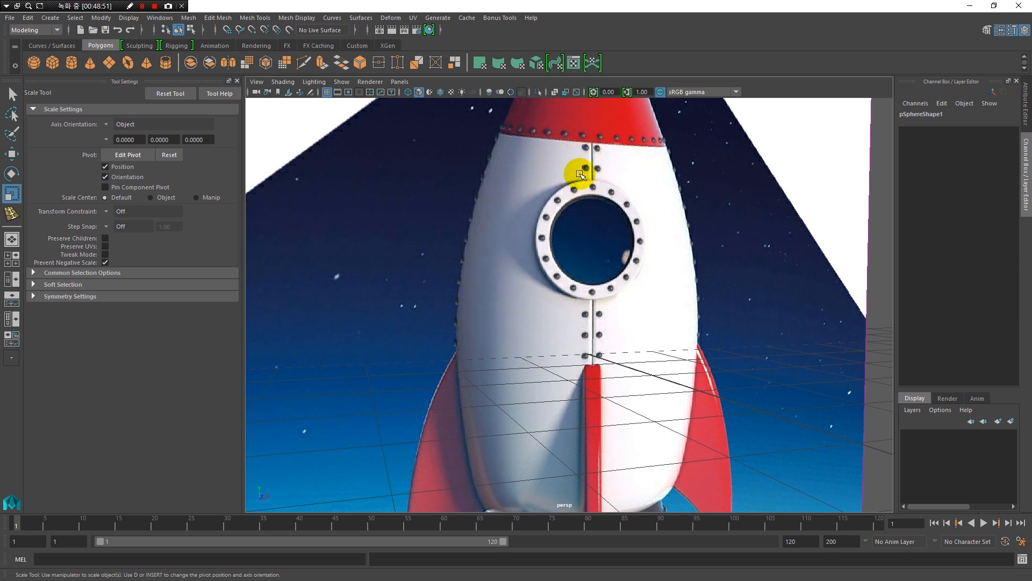
{"action": "middle_click_drag", "start_coordinate": [605, 299], "coordinate": [583, 385], "text": "alt"}
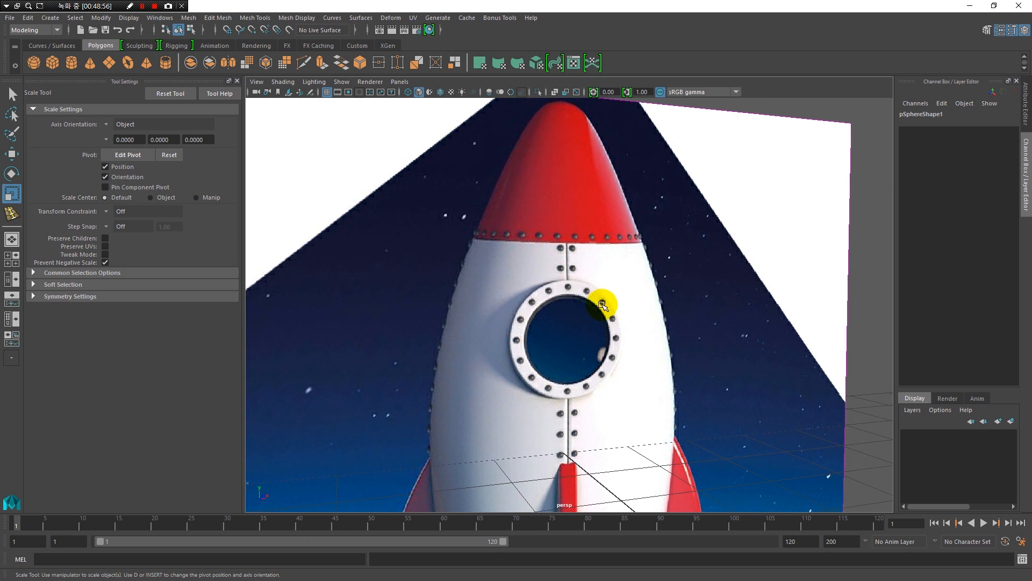
{"action": "key", "text": "space"}
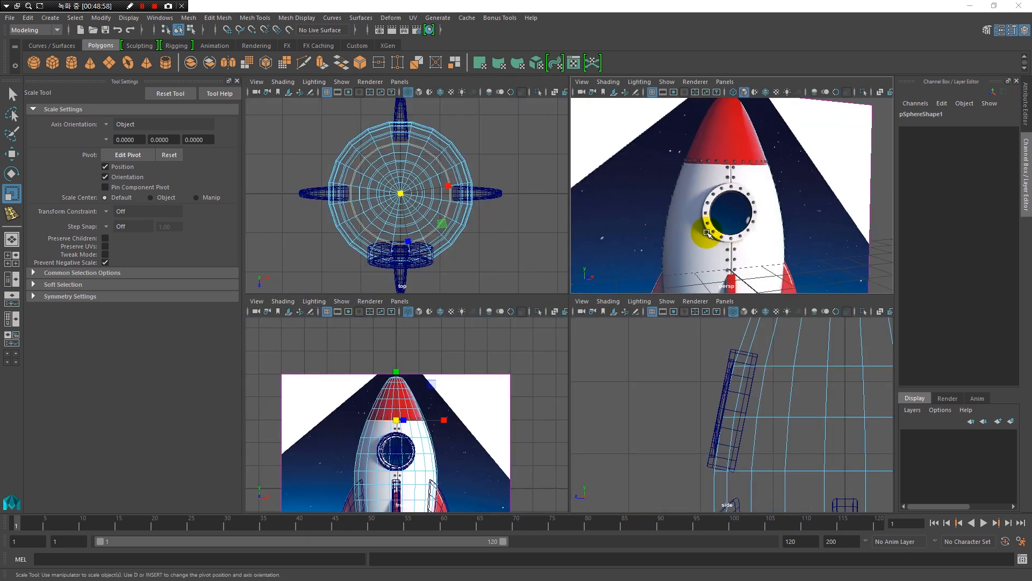
{"action": "key", "text": "space"}
{"action": "right_click_drag", "start_coordinate": [707, 302], "coordinate": [478, 298], "text": "alt"}
{"action": "middle_click_drag", "start_coordinate": [633, 315], "coordinate": [585, 254], "text": "alt"}
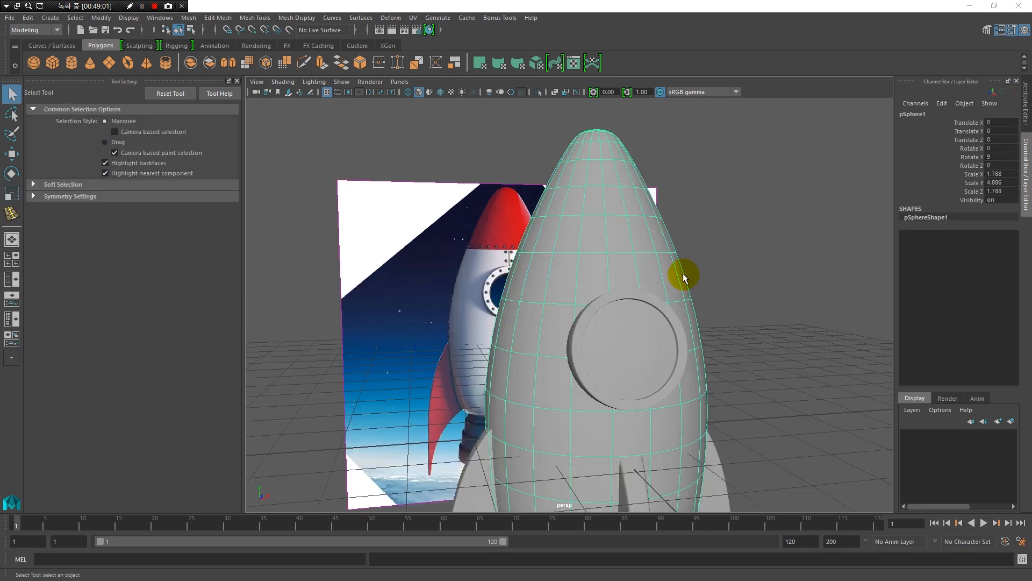
Step: In the front view, start the Insert Edge Loop tool on the rocket body and turn off its smooth preview
{"action": "key", "text": "space"}
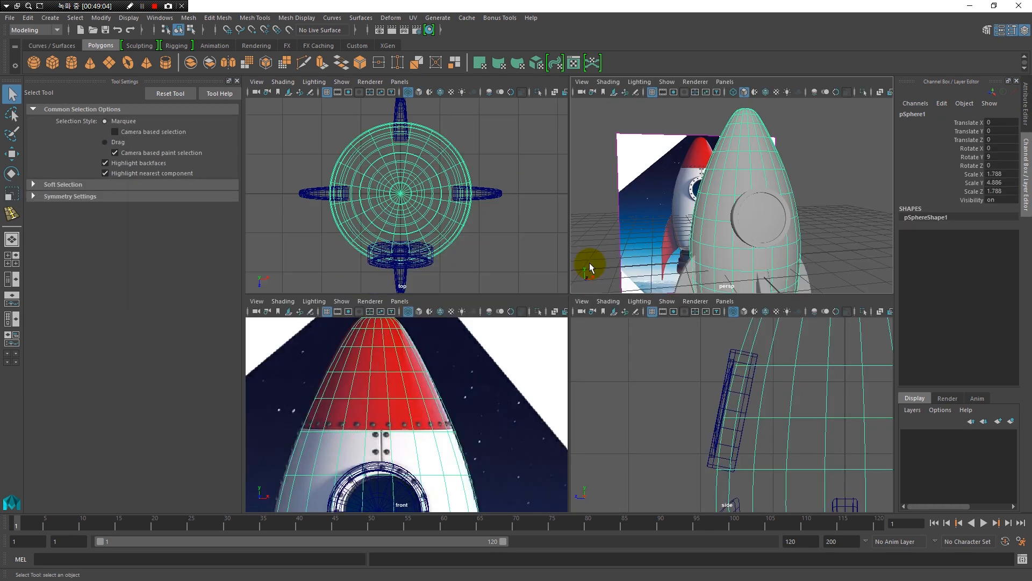
{"action": "key", "text": "space"}
{"action": "scroll", "coordinate": [565, 323], "scroll_direction": "up", "scroll_amount": 5}
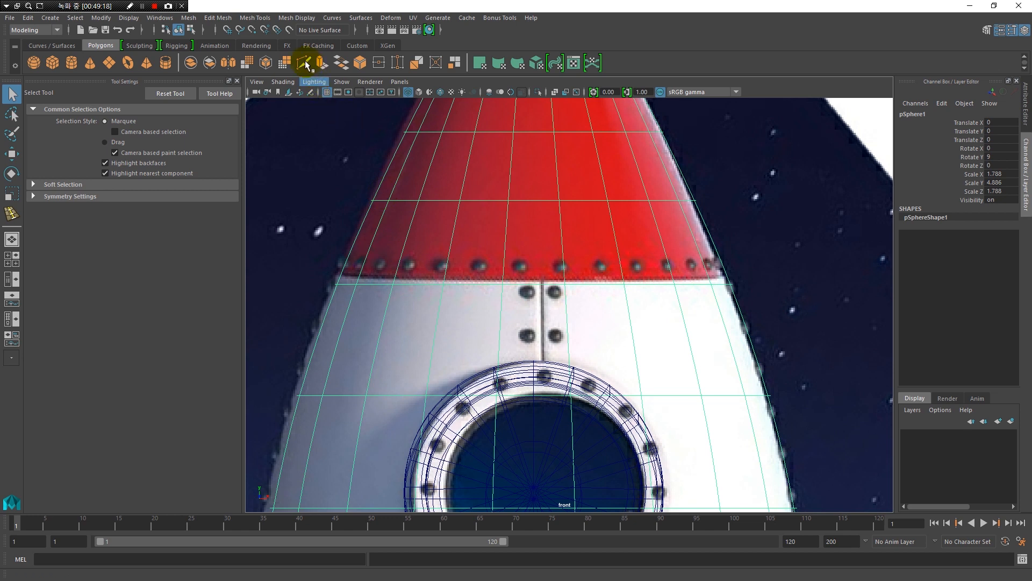
{"action": "left_click", "coordinate": [256, 18]}
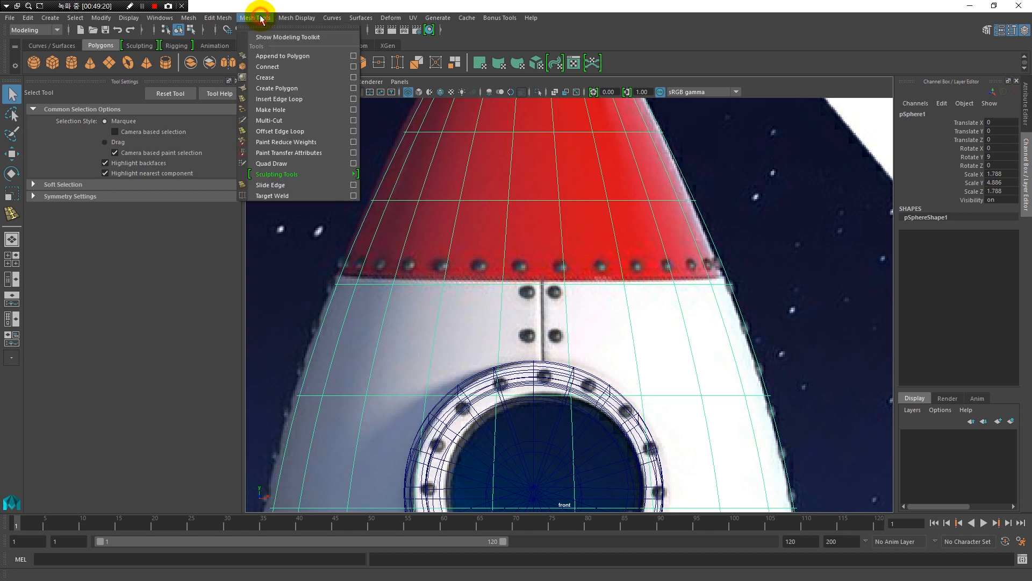
{"action": "left_click", "coordinate": [288, 99]}
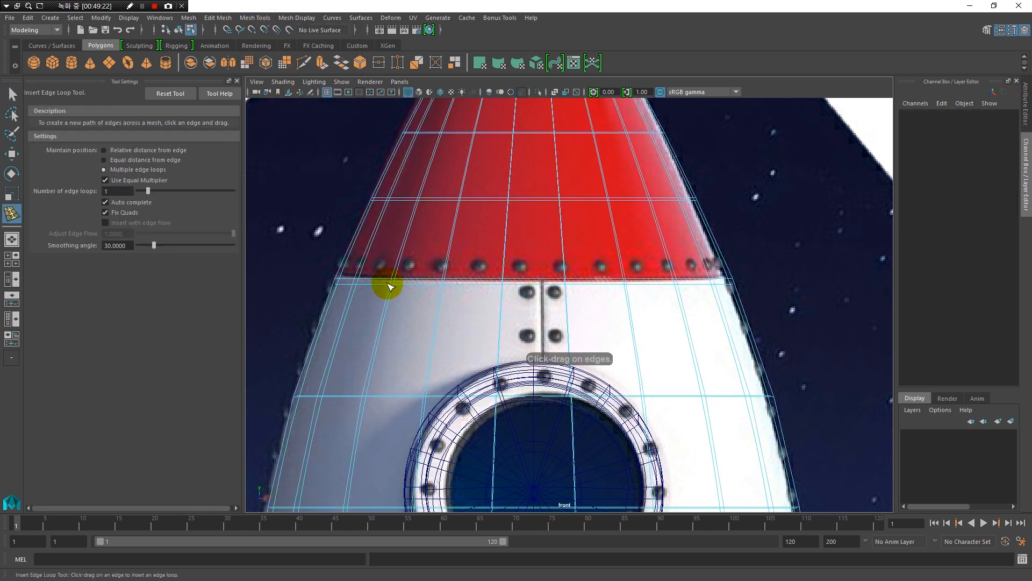
{"action": "key", "text": "1"}
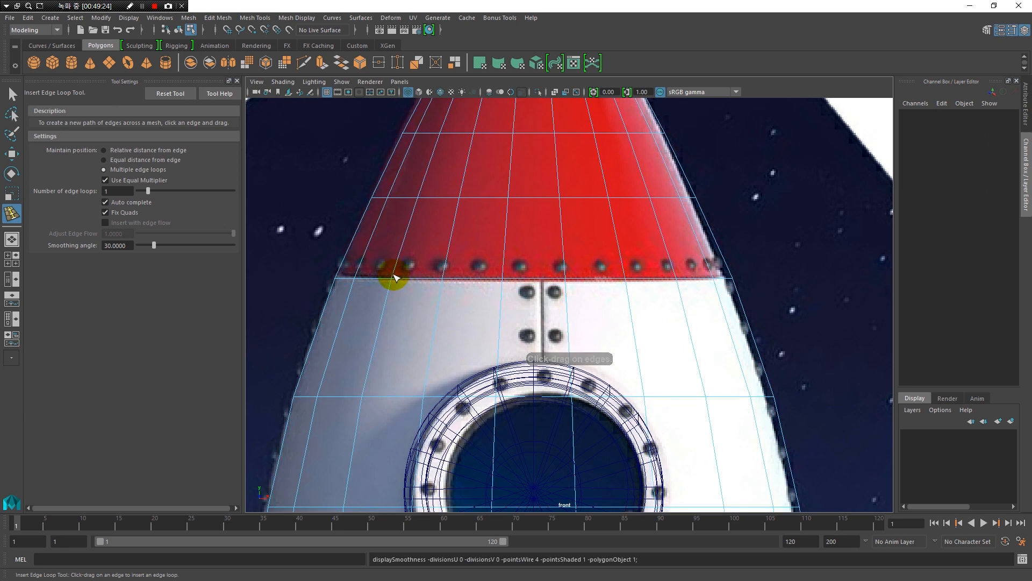
{"action": "left_click", "coordinate": [394, 278]}
{"action": "left_click", "coordinate": [410, 258]}
{"action": "key", "text": "ctrl+z"}
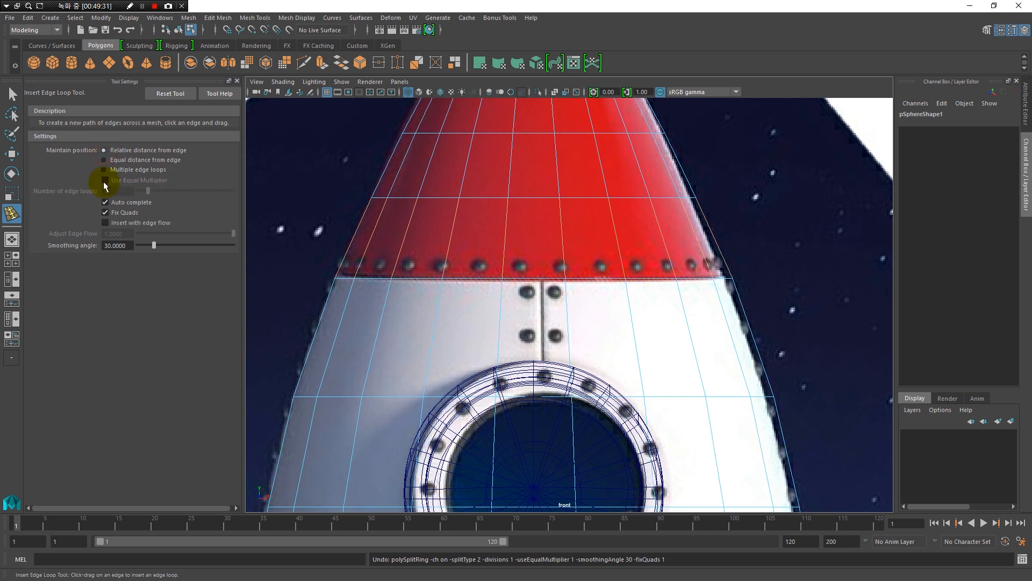
Step: Using relative distance from edge, insert an edge loop on the body just below the loop at the red nose cone's lower border
{"action": "scroll", "coordinate": [433, 288], "scroll_direction": "up", "scroll_amount": 5}
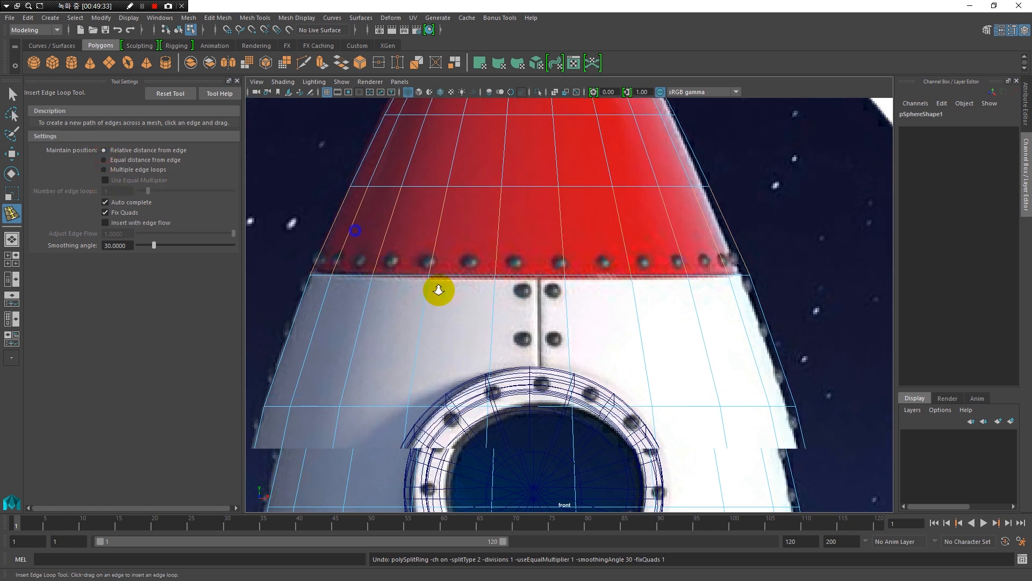
{"action": "scroll", "coordinate": [570, 339], "scroll_direction": "up", "scroll_amount": 2}
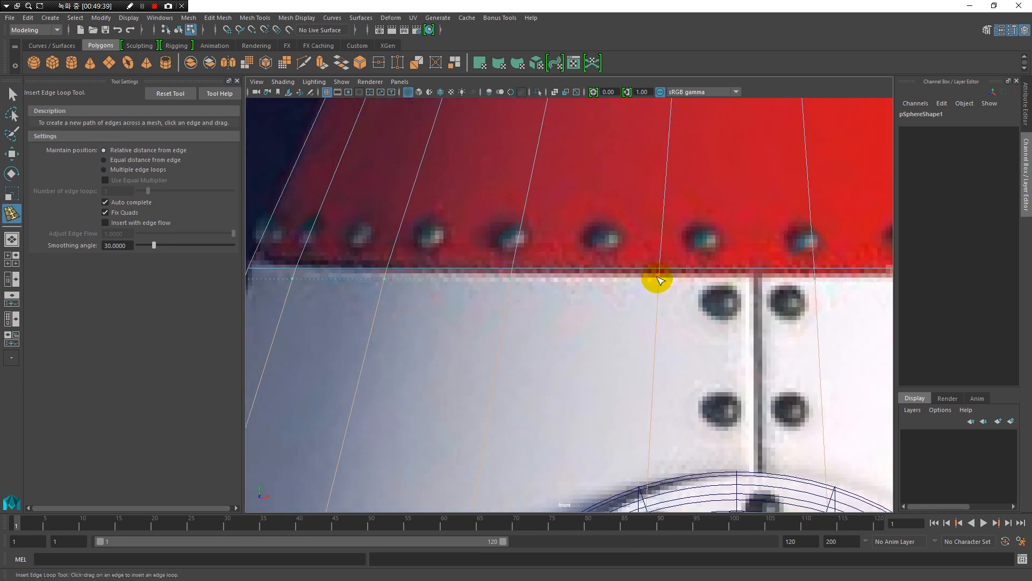
{"action": "left_click", "coordinate": [661, 279]}
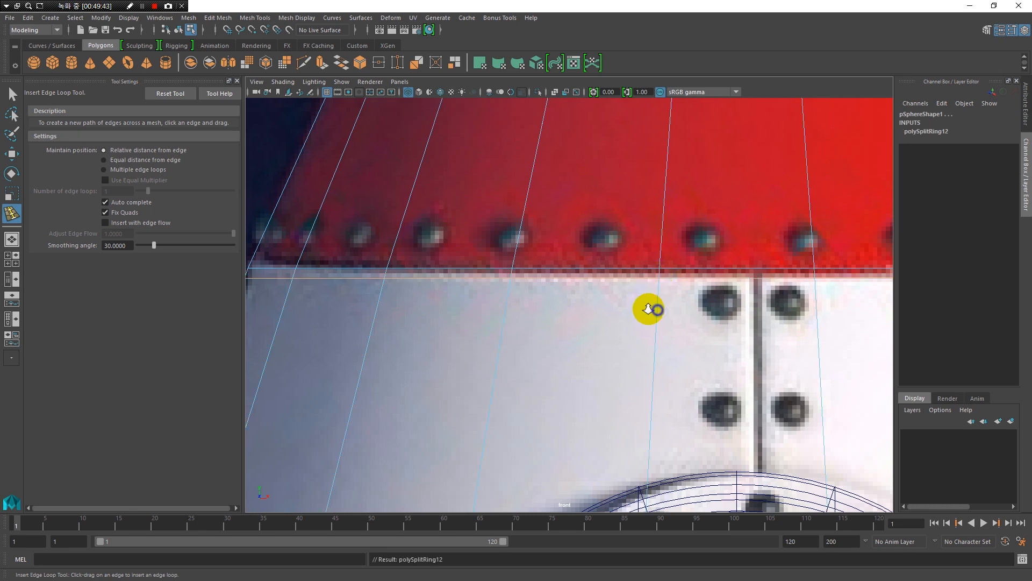
{"action": "scroll", "coordinate": [613, 306], "scroll_direction": "down", "scroll_amount": 5}
{"action": "scroll", "coordinate": [637, 327], "scroll_direction": "up", "scroll_amount": 5}
Step: In the perspective view, select the full ring of narrow faces between the two close edge loops at the nose cone border
{"action": "key", "text": "space"}
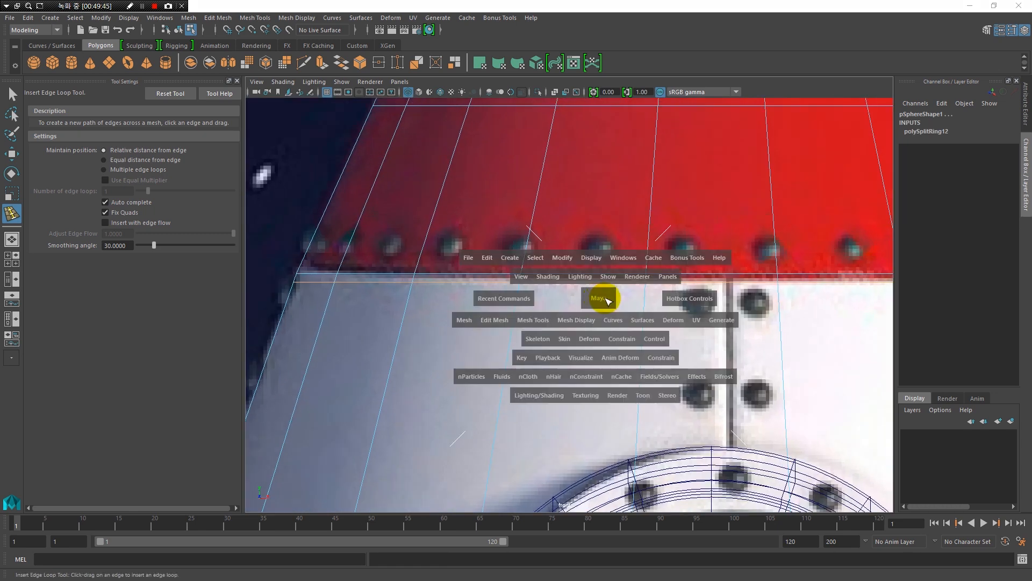
{"action": "key", "text": "space"}
{"action": "scroll", "coordinate": [559, 182], "scroll_direction": "up", "scroll_amount": 5}
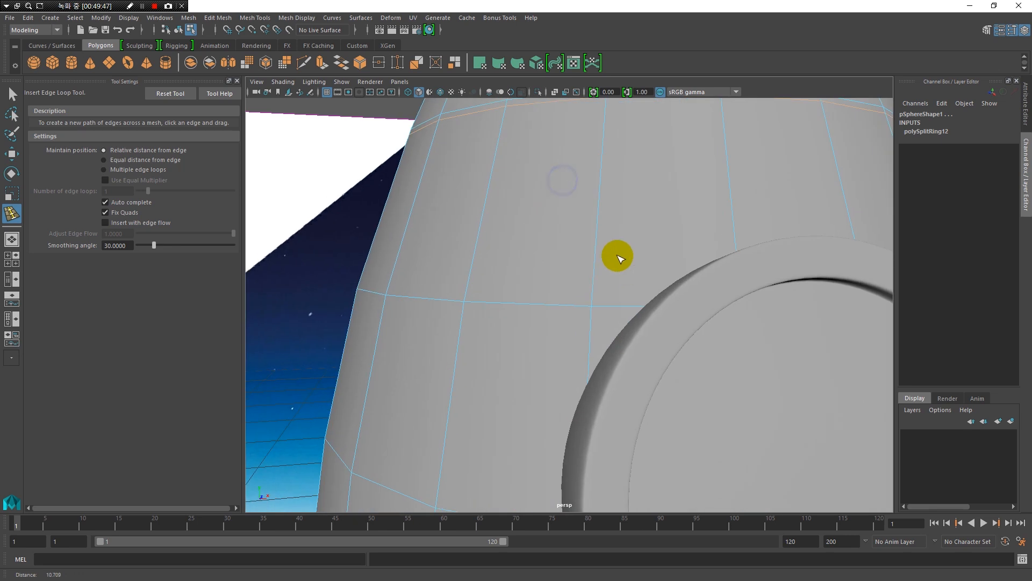
{"action": "left_click_drag", "start_coordinate": [599, 251], "coordinate": [562, 273]}
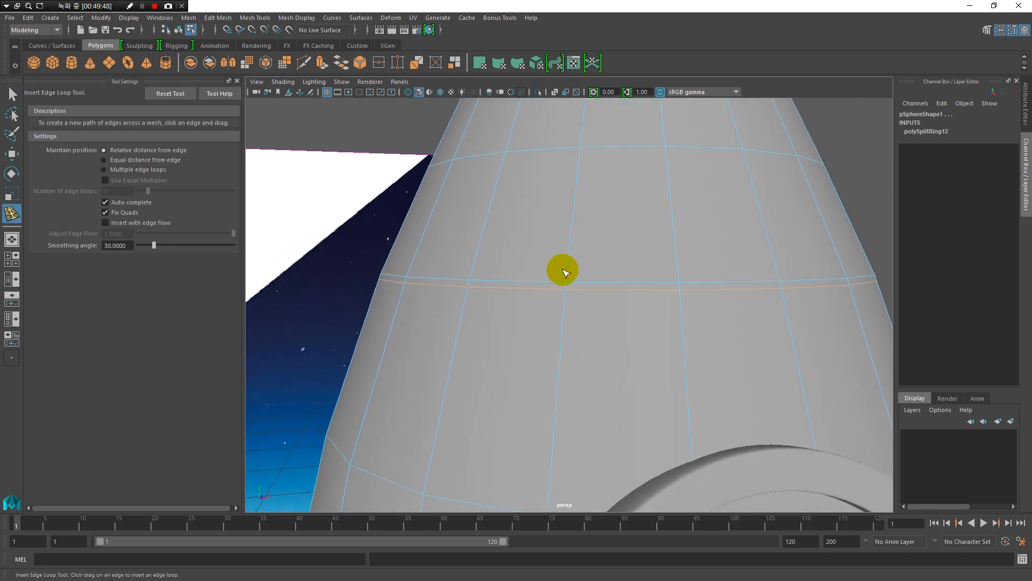
{"action": "key", "text": "q"}
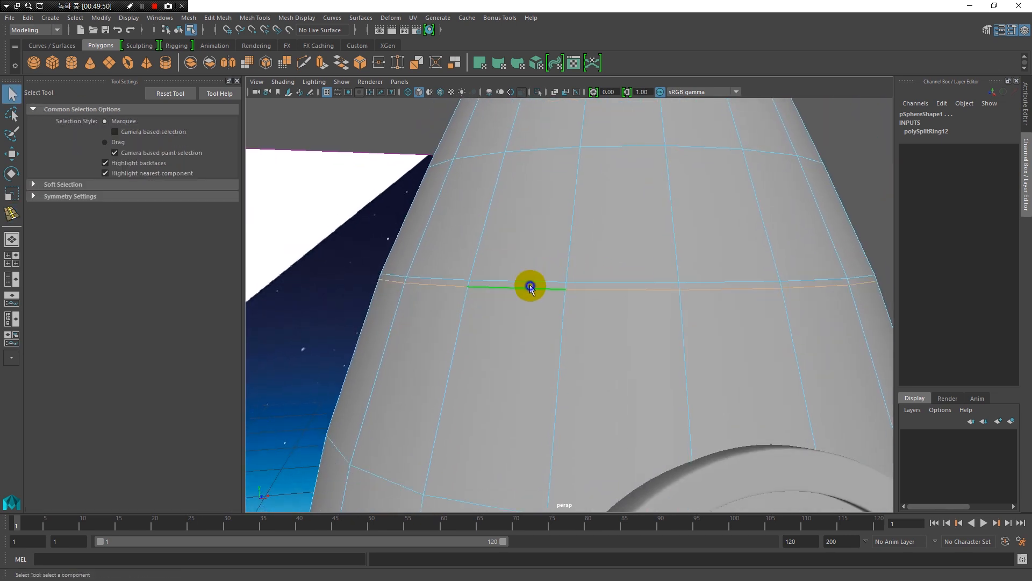
{"action": "right_click", "coordinate": [530, 284]}
{"action": "left_click", "coordinate": [537, 285]}
{"action": "double_click", "coordinate": [576, 285]}
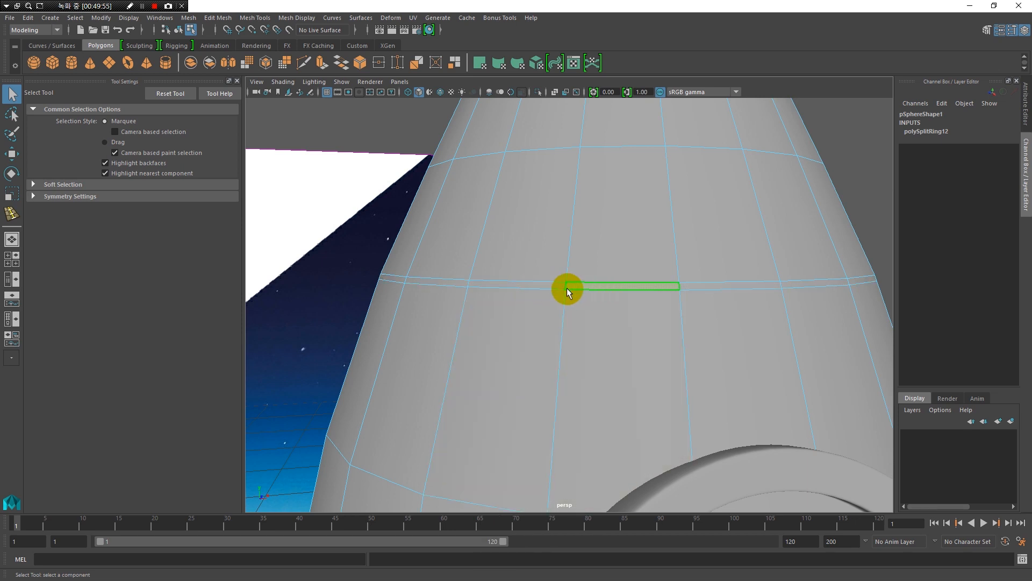
{"action": "double_click", "coordinate": [554, 285], "text": "shift"}
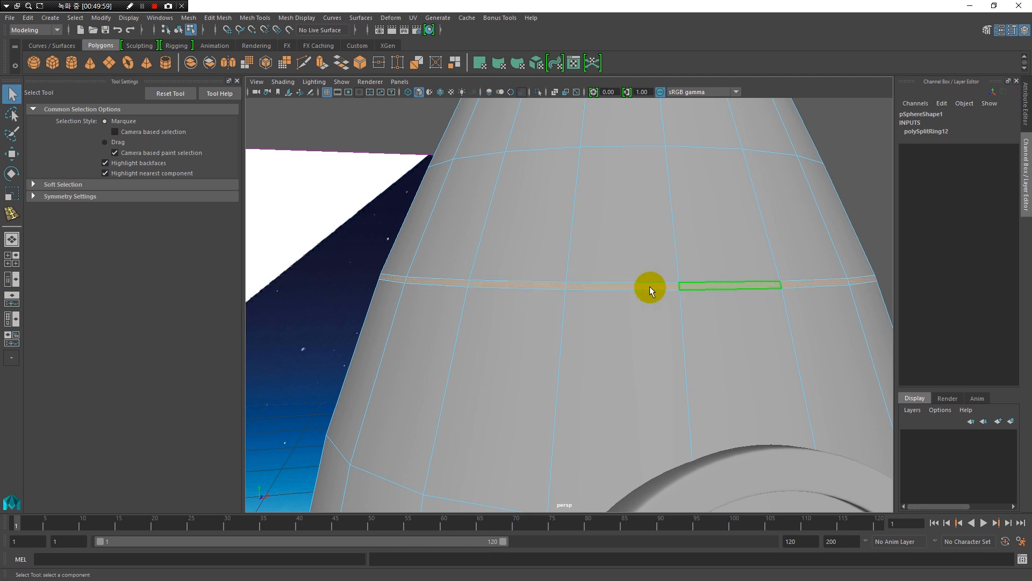
Step: Inspect the selected face ring from several sides of the body against the reference image
{"action": "right_click_drag", "start_coordinate": [675, 303], "coordinate": [601, 304], "text": "alt"}
{"action": "left_click_drag", "start_coordinate": [602, 304], "coordinate": [569, 260], "text": "alt"}
{"action": "right_click_drag", "start_coordinate": [570, 259], "coordinate": [597, 293], "text": "alt"}
{"action": "left_click_drag", "start_coordinate": [596, 293], "coordinate": [627, 288], "text": "alt"}
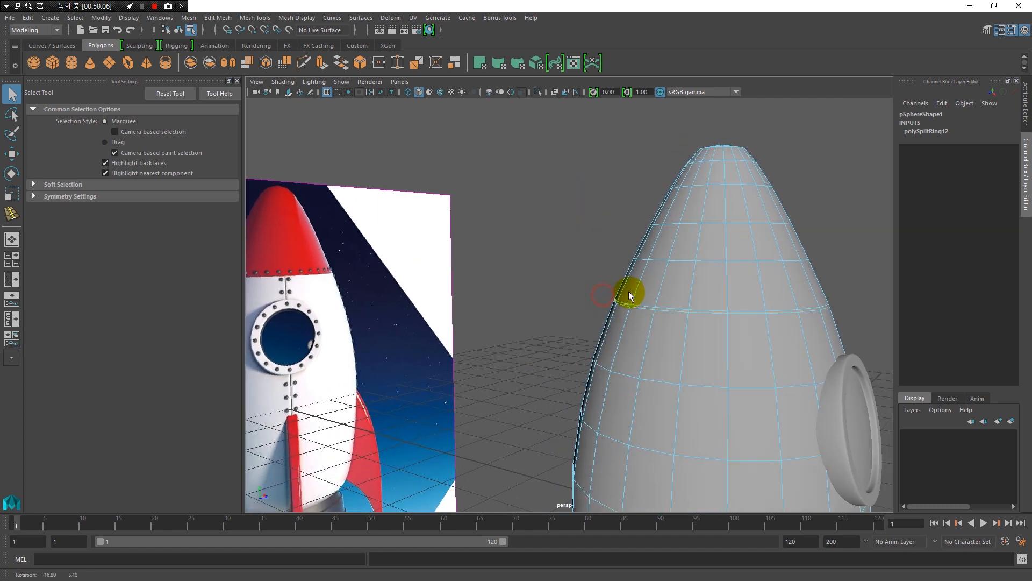
{"action": "right_click_drag", "start_coordinate": [627, 288], "coordinate": [679, 311], "text": "alt"}
{"action": "left_click_drag", "start_coordinate": [679, 312], "coordinate": [629, 292], "text": "alt"}
{"action": "right_click_drag", "start_coordinate": [630, 291], "coordinate": [582, 327], "text": "alt"}
{"action": "left_click_drag", "start_coordinate": [583, 328], "coordinate": [544, 318], "text": "alt"}
{"action": "right_click_drag", "start_coordinate": [543, 318], "coordinate": [597, 317], "text": "alt"}
{"action": "middle_click_drag", "start_coordinate": [597, 317], "coordinate": [588, 314], "text": "alt"}
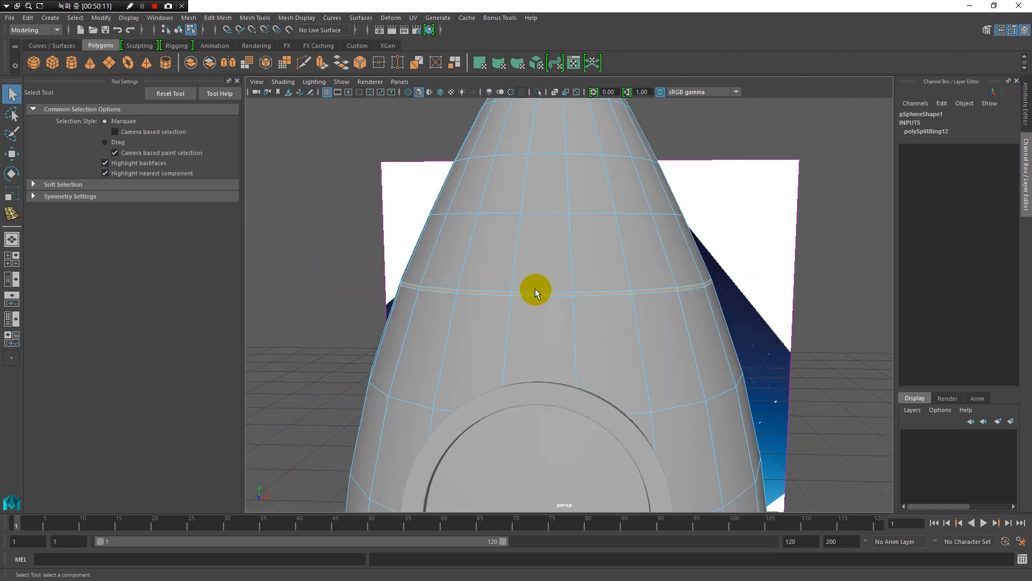
Step: Extrude the selected face ring and scale it uniformly inward to 0.983 to form a shallow groove around the body
{"action": "left_click", "coordinate": [325, 65]}
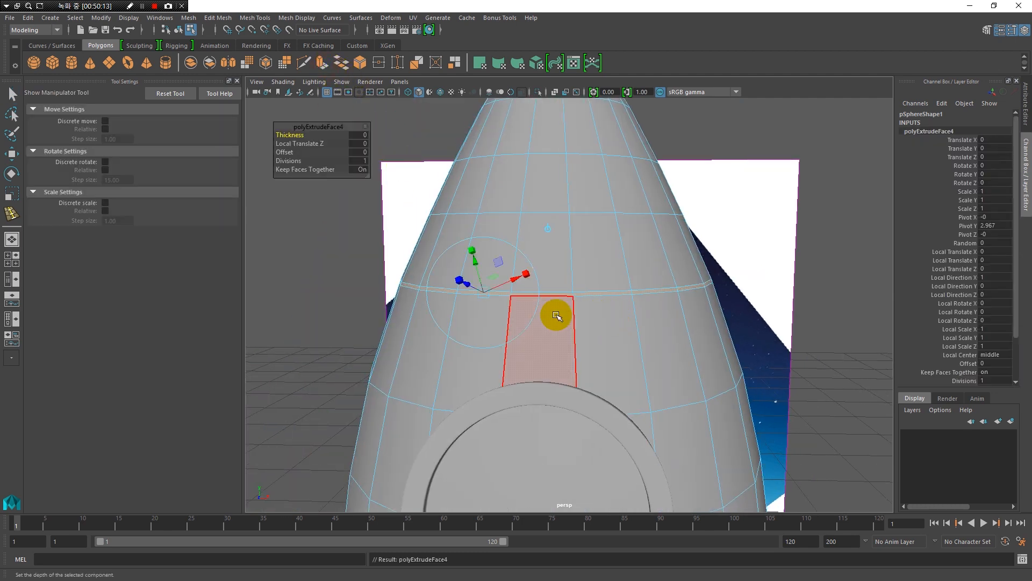
{"action": "left_click_drag", "start_coordinate": [479, 318], "coordinate": [463, 276], "text": "alt"}
{"action": "right_click_drag", "start_coordinate": [463, 276], "coordinate": [507, 315], "text": "alt"}
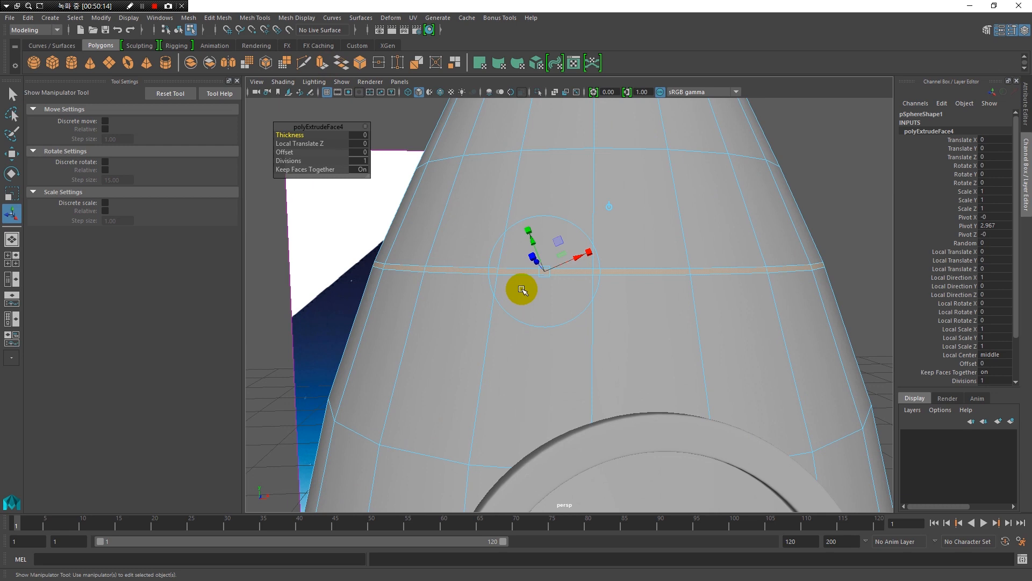
{"action": "left_click_drag", "start_coordinate": [589, 302], "coordinate": [525, 298], "text": "alt"}
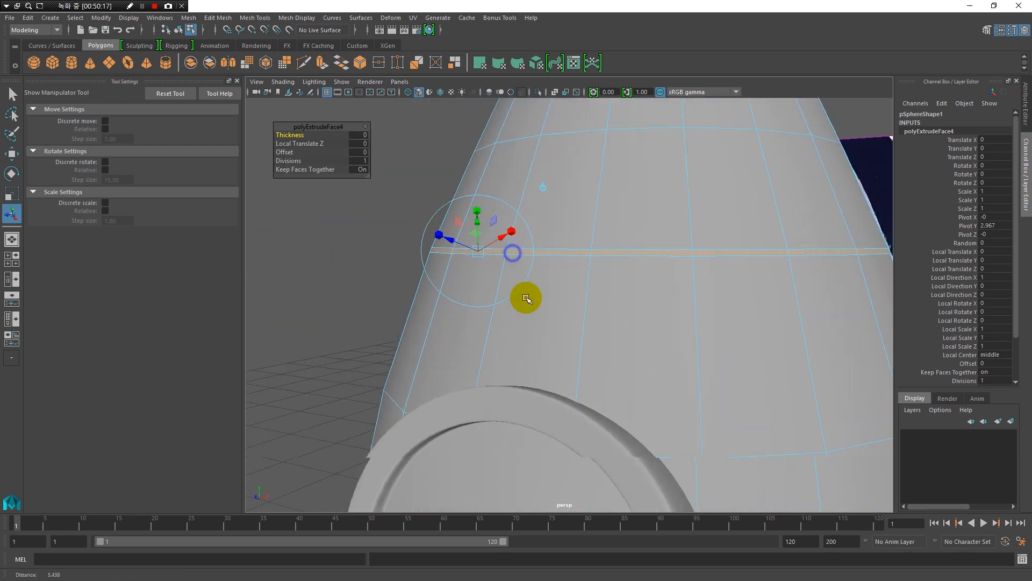
{"action": "left_click", "coordinate": [543, 187]}
{"action": "left_click", "coordinate": [571, 257]}
{"action": "mouse_move", "coordinate": [640, 258]}
{"action": "left_mouse_down", "text": "alt"}
{"action": "mouse_move", "coordinate": [602, 267]}
{"action": "mouse_move", "coordinate": [749, 260]}
{"action": "mouse_move", "coordinate": [643, 263]}
{"action": "left_mouse_up", "text": "alt"}
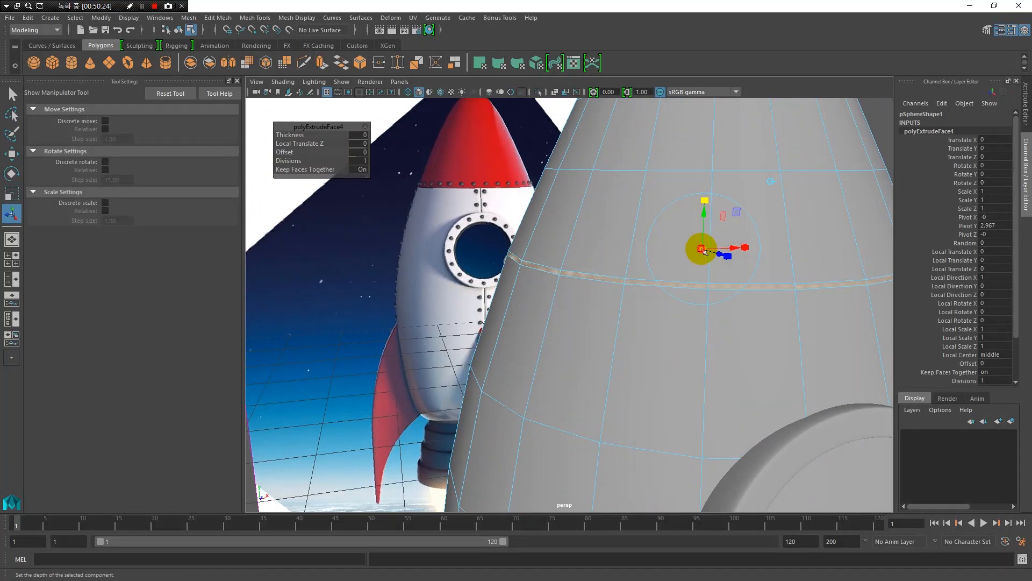
{"action": "left_click_drag", "start_coordinate": [702, 249], "coordinate": [701, 249]}
{"action": "scroll", "coordinate": [687, 281], "scroll_direction": "up", "scroll_amount": 8}
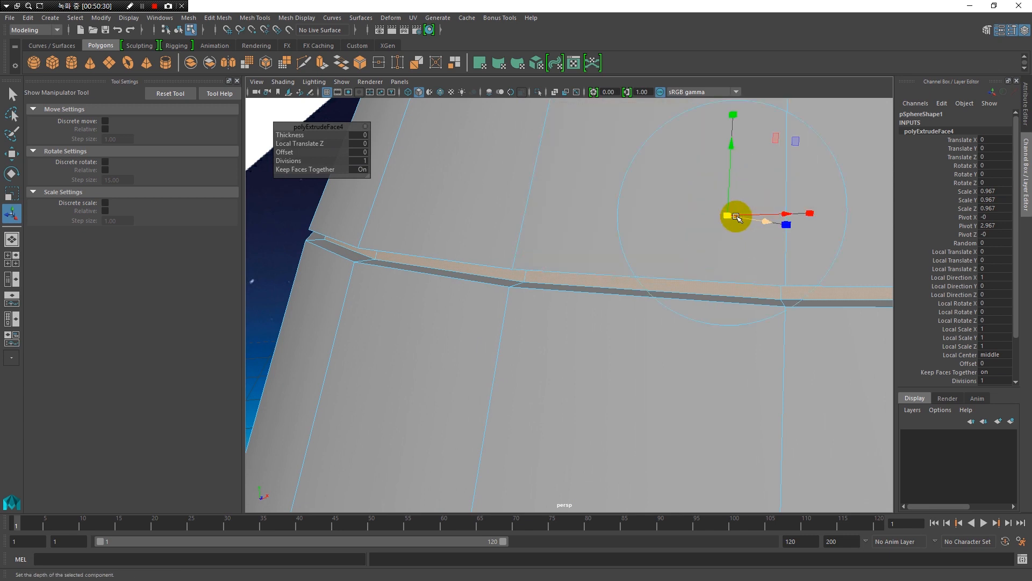
{"action": "left_click_drag", "start_coordinate": [727, 216], "coordinate": [728, 216]}
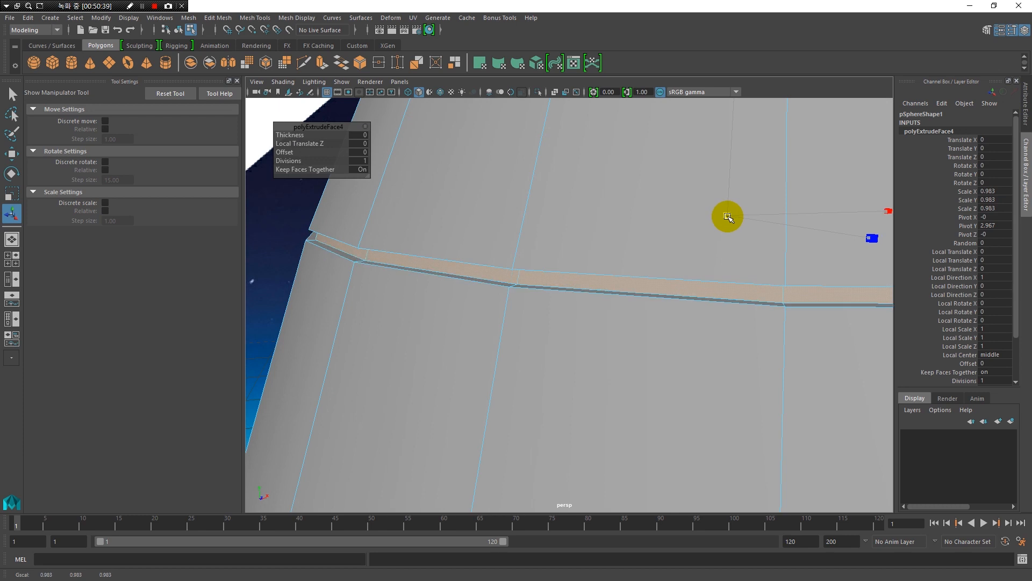
Step: Return the body to object mode and examine the nose cone groove up close with smooth preview on and nothing selected
{"action": "left_click_drag", "start_coordinate": [670, 289], "coordinate": [527, 293], "text": "alt"}
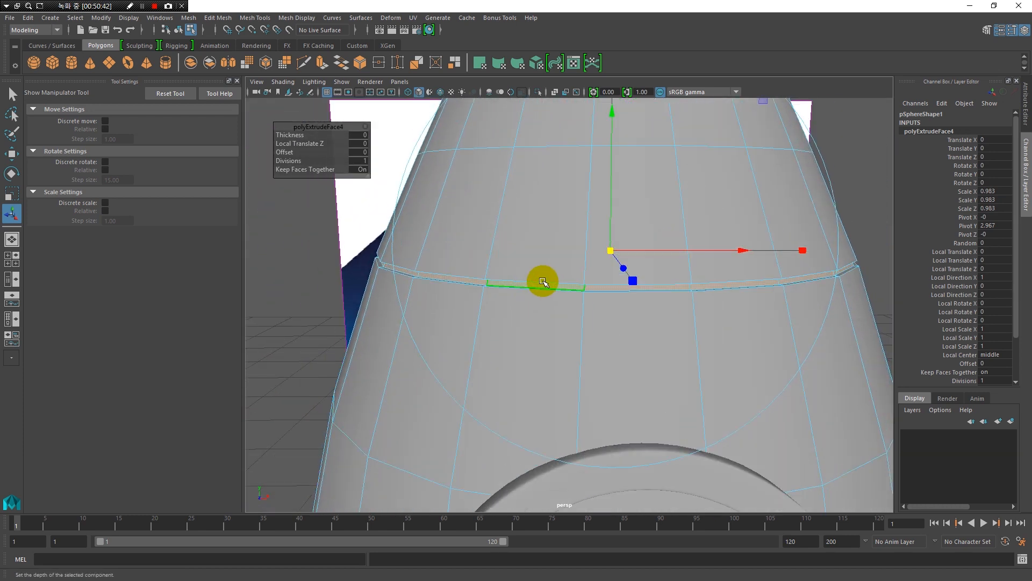
{"action": "right_click_drag", "start_coordinate": [589, 260], "coordinate": [611, 249]}
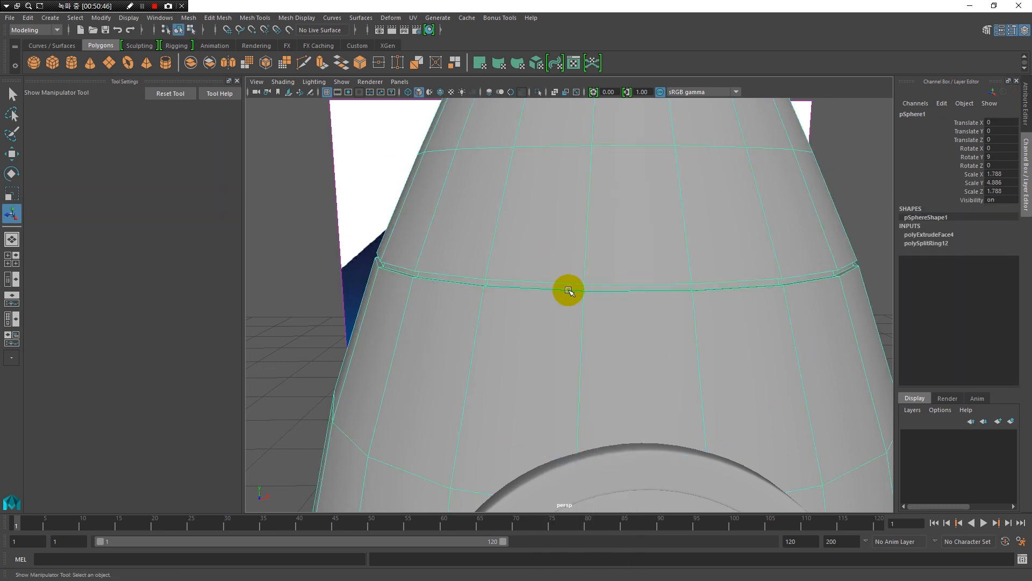
{"action": "left_click", "coordinate": [327, 325]}
{"action": "left_click_drag", "start_coordinate": [357, 357], "coordinate": [359, 353], "text": "alt"}
{"action": "mouse_move", "coordinate": [371, 354]}
{"action": "left_mouse_down", "text": "alt"}
{"action": "mouse_move", "coordinate": [396, 353]}
{"action": "mouse_move", "coordinate": [366, 348]}
{"action": "left_mouse_up", "text": "alt"}
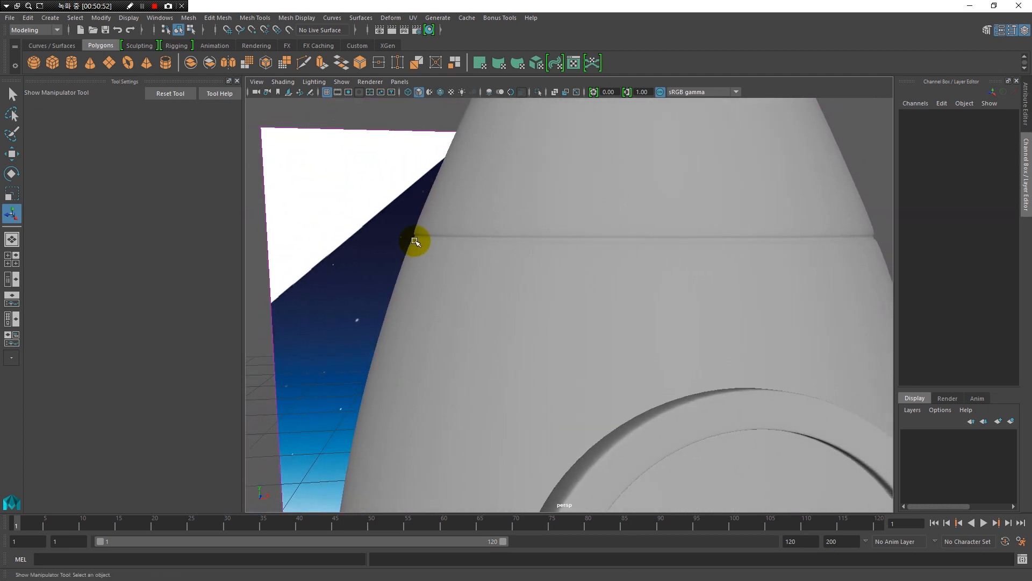
{"action": "right_click_drag", "start_coordinate": [416, 241], "coordinate": [441, 289], "text": "alt"}
{"action": "middle_click_drag", "start_coordinate": [444, 300], "coordinate": [442, 316], "text": "alt"}
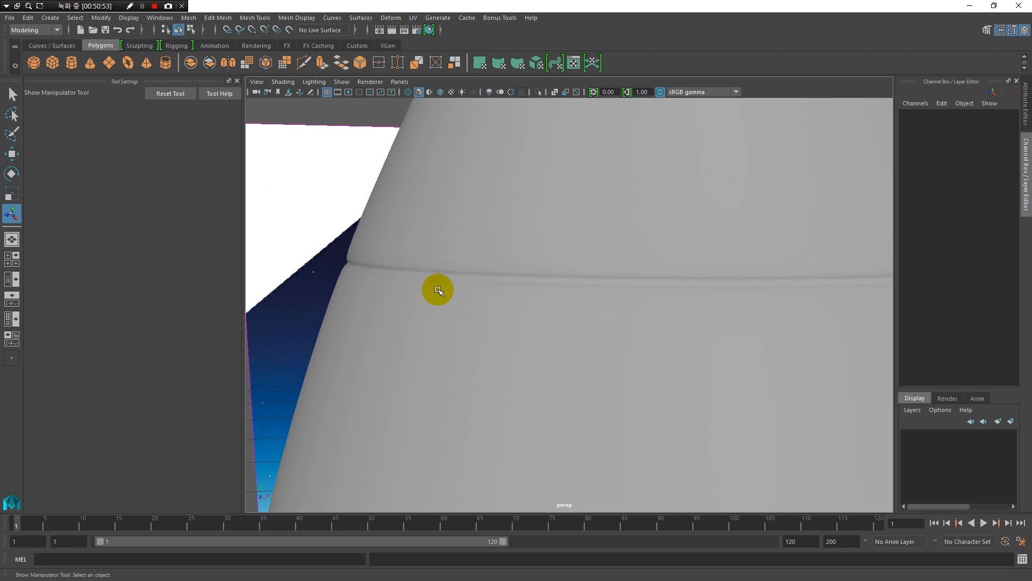
Step: Turn off the body's smooth preview, select the ring of faces on the groove floor and activate the Insert Edge Loop tool
{"action": "left_click", "coordinate": [446, 274]}
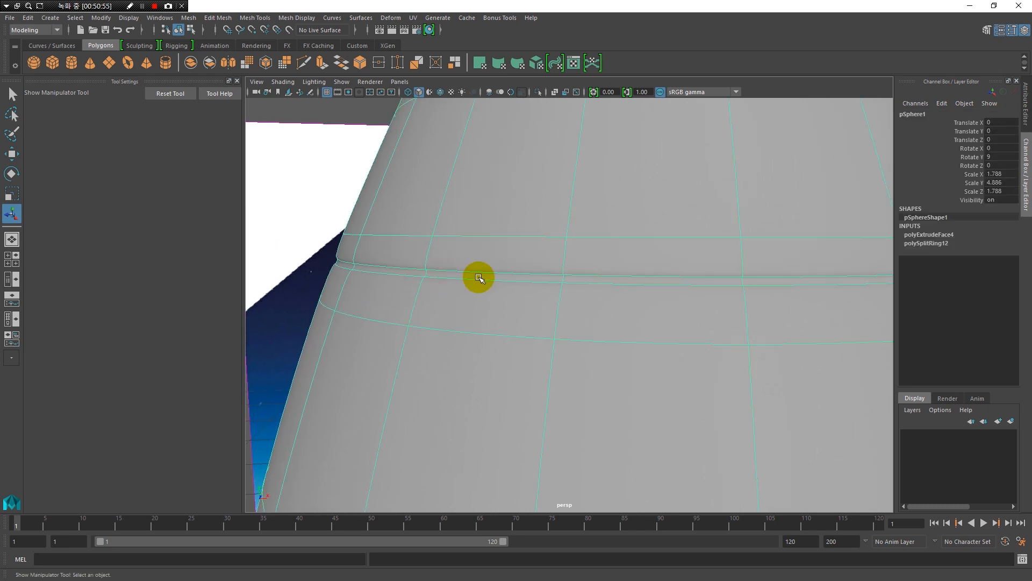
{"action": "key", "text": "1"}
{"action": "left_click_drag", "start_coordinate": [478, 291], "coordinate": [479, 291], "text": "alt"}
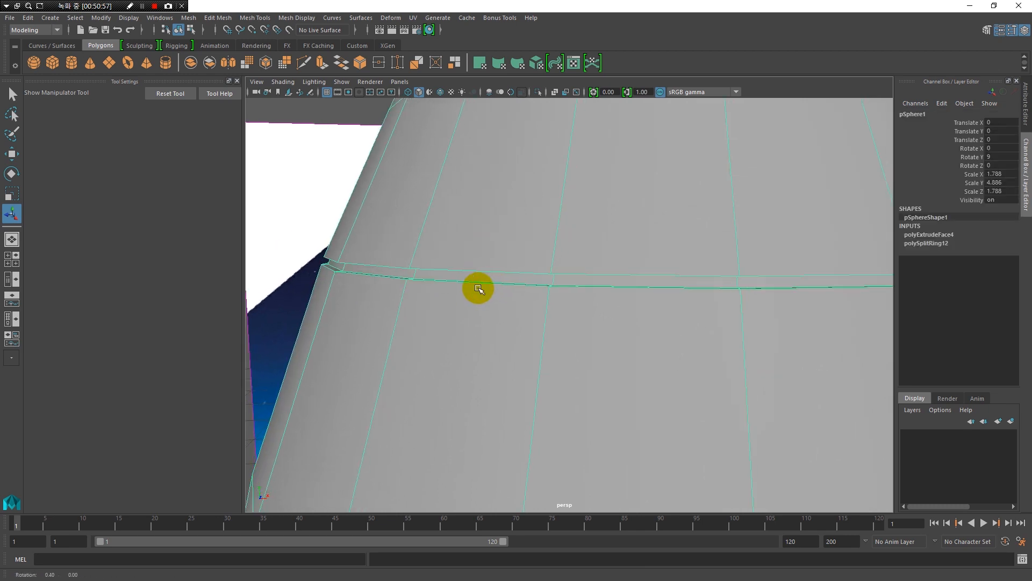
{"action": "right_click_drag", "start_coordinate": [478, 277], "coordinate": [477, 281]}
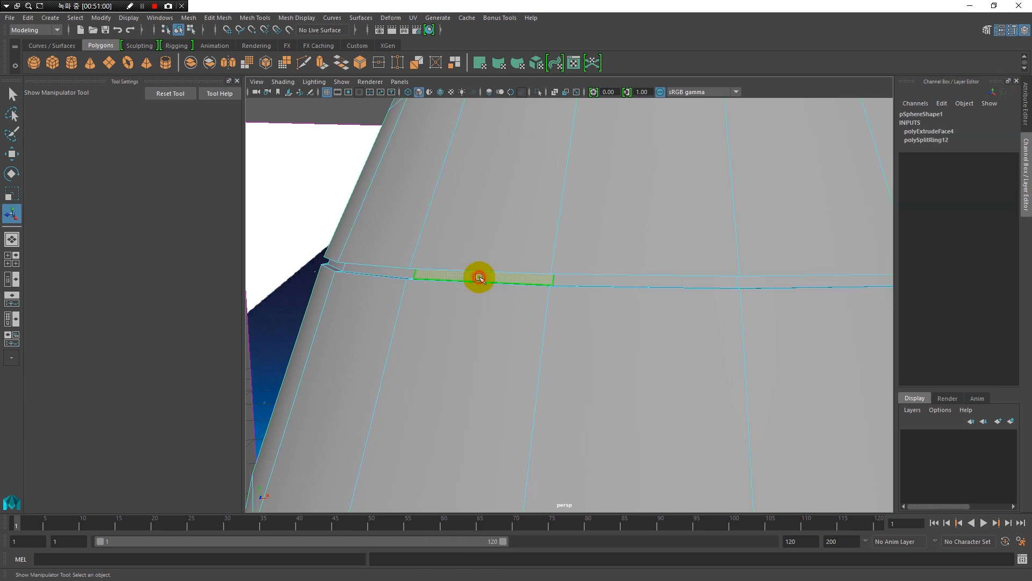
{"action": "left_click", "coordinate": [502, 288]}
{"action": "key", "text": "r"}
{"action": "left_click", "coordinate": [655, 258]}
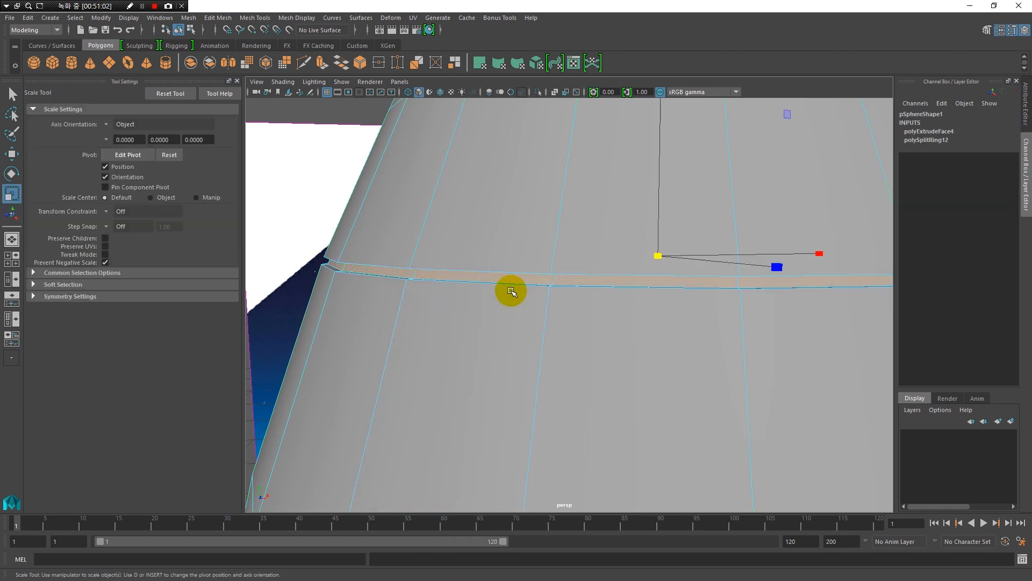
{"action": "left_click_drag", "start_coordinate": [652, 255], "coordinate": [656, 256]}
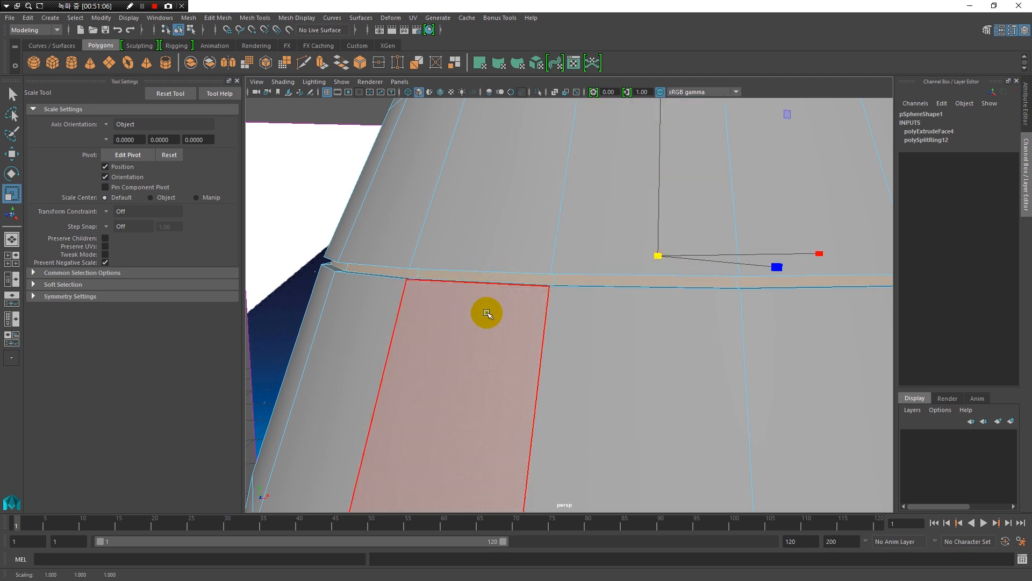
{"action": "left_click_drag", "start_coordinate": [486, 312], "coordinate": [505, 312], "text": "alt"}
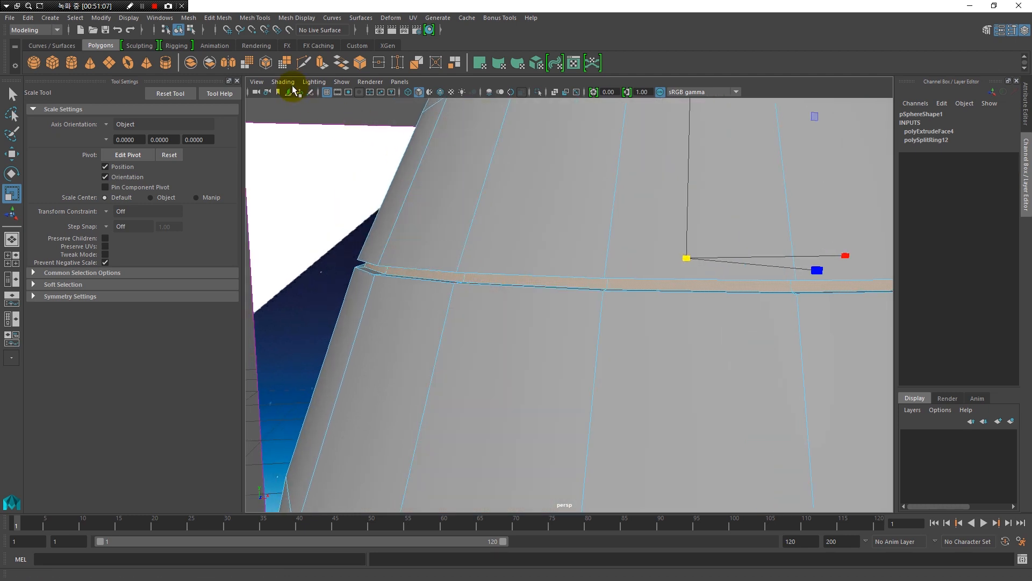
{"action": "left_click", "coordinate": [263, 20]}
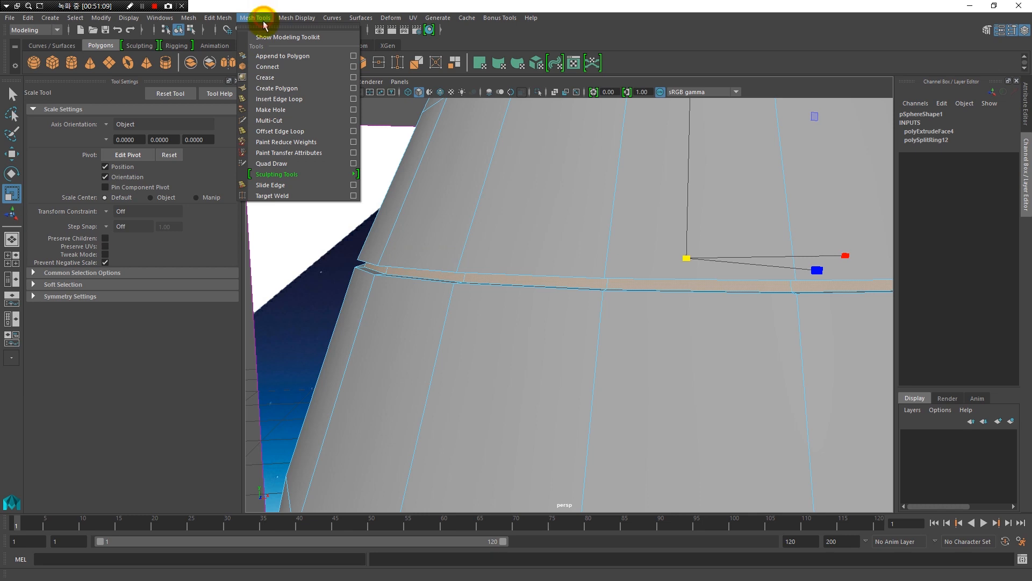
{"action": "left_click", "coordinate": [272, 104]}
Step: Try inserting a single edge loop in the groove at a relative distance from the edge, and undo it
{"action": "mouse_move", "coordinate": [498, 334]}
{"action": "left_mouse_down", "text": "alt"}
{"action": "mouse_move", "coordinate": [479, 316]}
{"action": "mouse_move", "coordinate": [484, 300]}
{"action": "mouse_move", "coordinate": [489, 345]}
{"action": "mouse_move", "coordinate": [440, 276]}
{"action": "mouse_move", "coordinate": [470, 346]}
{"action": "mouse_move", "coordinate": [498, 327]}
{"action": "mouse_move", "coordinate": [478, 321]}
{"action": "mouse_move", "coordinate": [479, 330]}
{"action": "left_mouse_up", "text": "alt"}
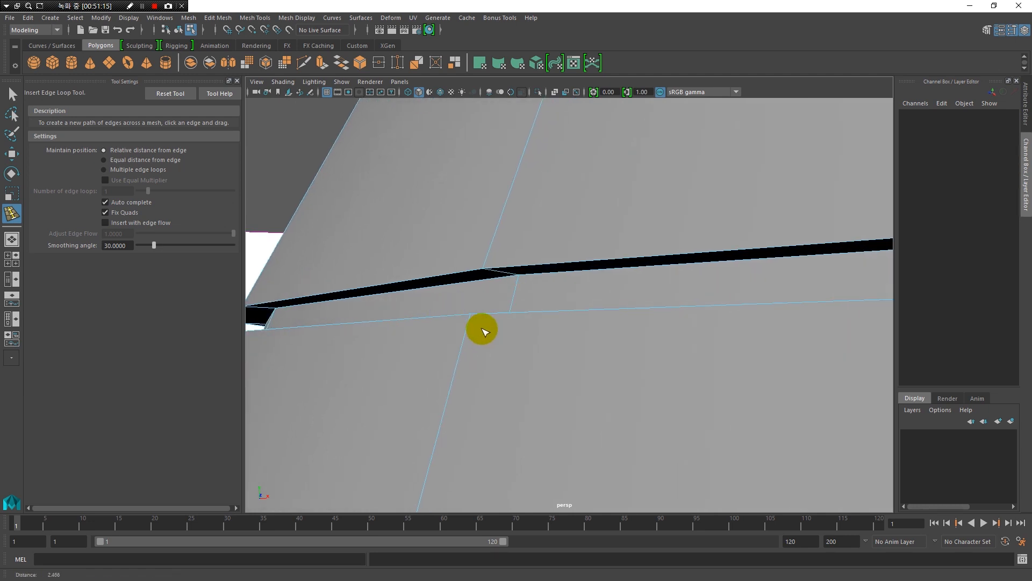
{"action": "left_click", "coordinate": [511, 276]}
{"action": "key", "text": "ctrl+z"}
{"action": "left_click", "coordinate": [519, 281]}
{"action": "left_click_drag", "start_coordinate": [509, 295], "coordinate": [511, 242], "text": "alt"}
{"action": "middle_click_drag", "start_coordinate": [511, 242], "coordinate": [511, 253], "text": "alt"}
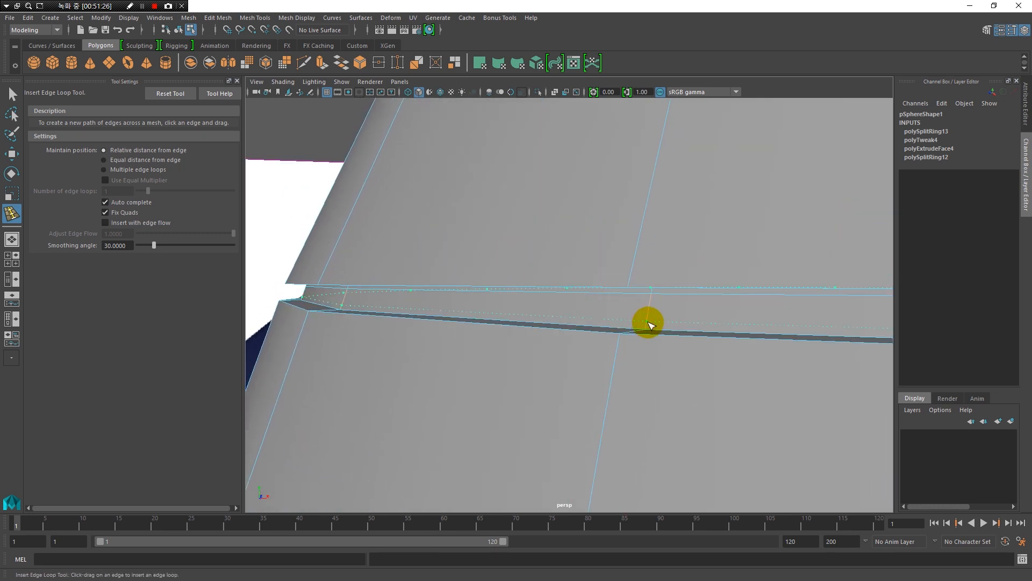
{"action": "key", "text": "ctrl+z"}
{"action": "key", "text": "ctrl+z"}
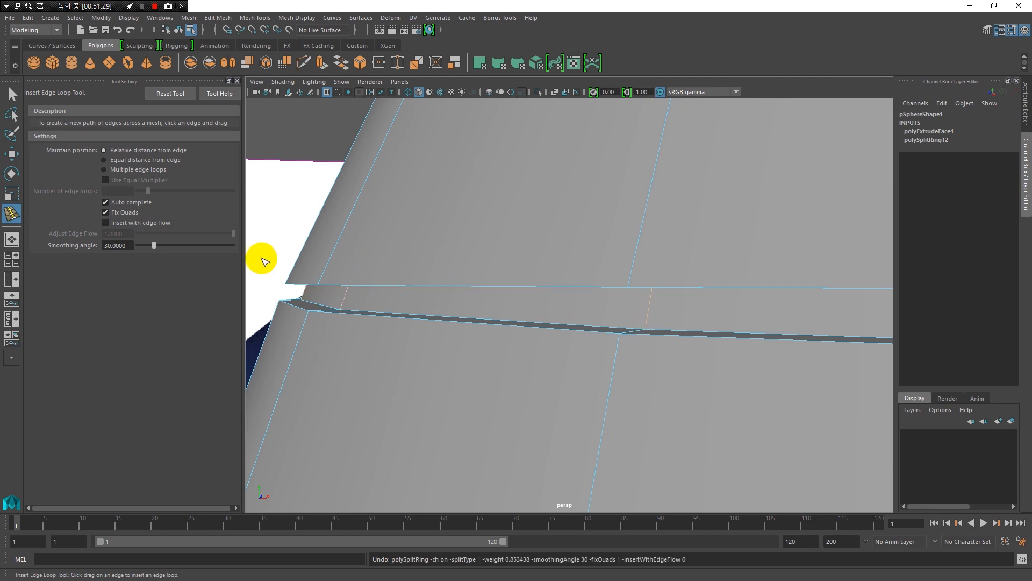
Step: Insert 2 evenly spaced edge loops around the groove floor using the multiple edge loops option with Use Equal Multiplier
{"action": "left_click", "coordinate": [105, 170]}
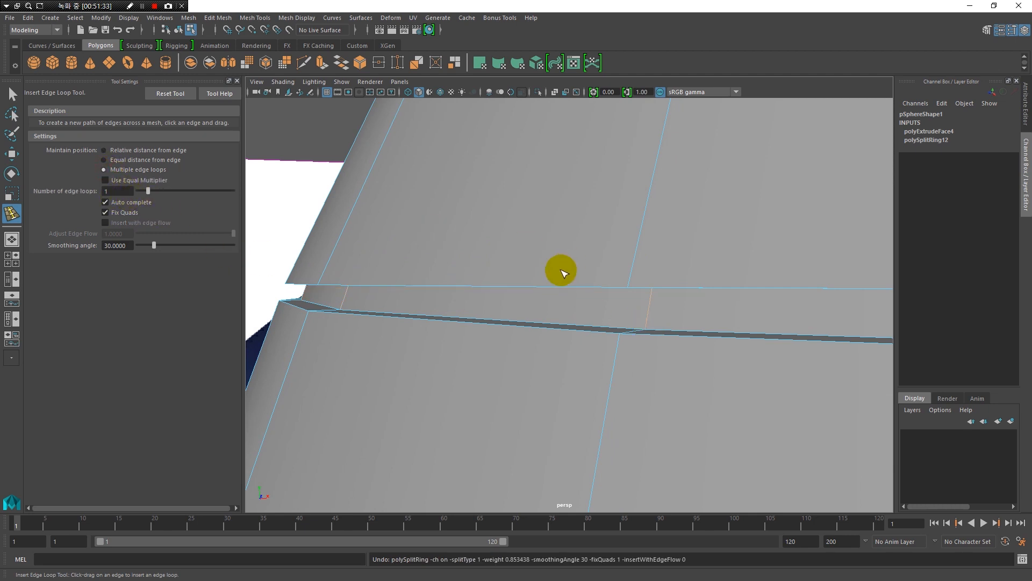
{"action": "left_click_drag", "start_coordinate": [590, 311], "coordinate": [587, 311], "text": "alt"}
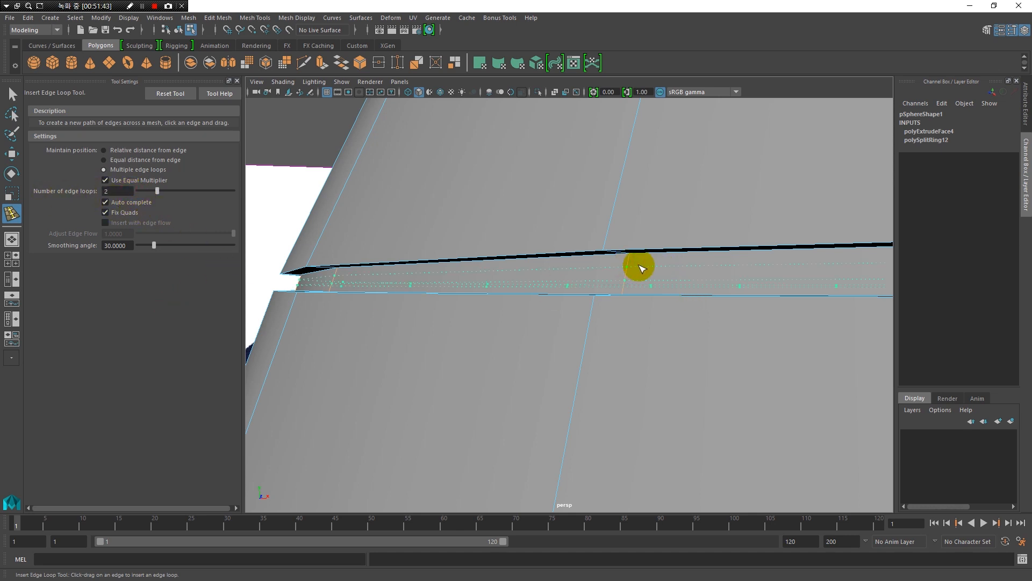
{"action": "left_click_drag", "start_coordinate": [642, 267], "coordinate": [643, 267]}
{"action": "left_click_drag", "start_coordinate": [689, 297], "coordinate": [589, 290], "text": "alt"}
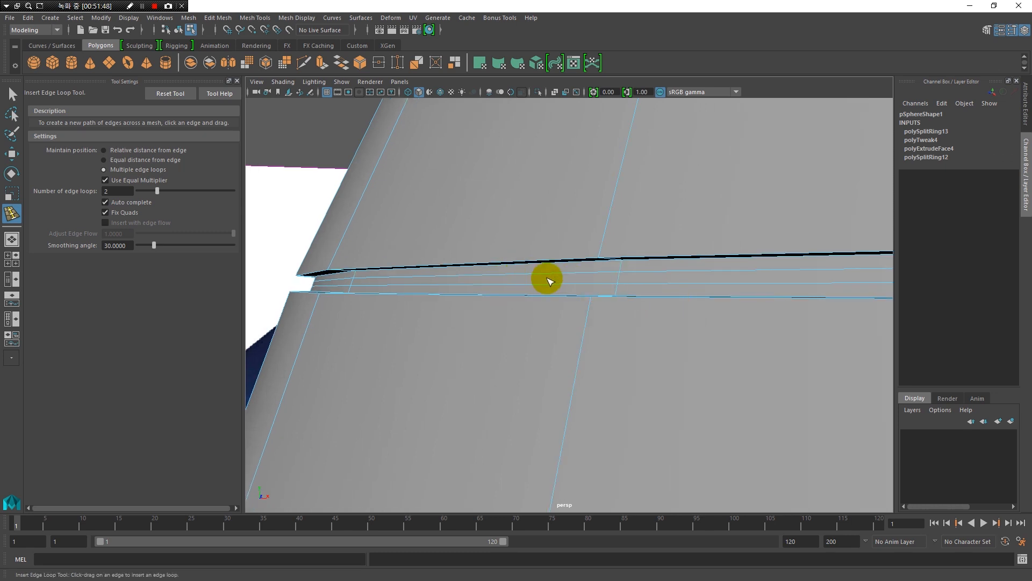
Step: Return the body to object mode, turn on smooth preview and deselect it
{"action": "key", "text": "q"}
{"action": "right_click_drag", "start_coordinate": [538, 269], "coordinate": [588, 243]}
{"action": "left_click", "coordinate": [550, 334]}
{"action": "scroll", "coordinate": [546, 327], "scroll_direction": "up", "scroll_amount": 3}
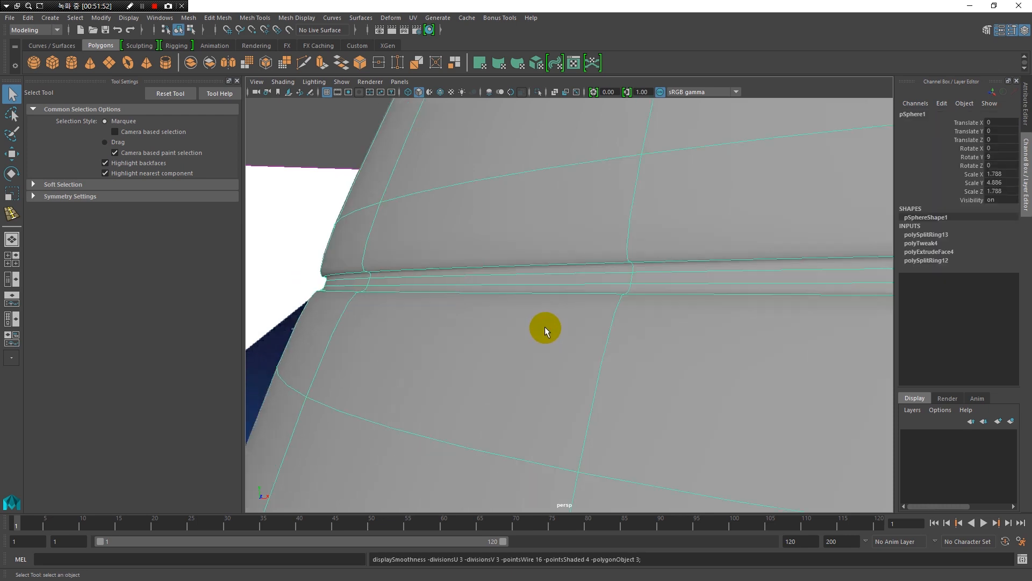
{"action": "scroll", "coordinate": [567, 324], "scroll_direction": "up", "scroll_amount": 3}
{"action": "scroll", "coordinate": [472, 312], "scroll_direction": "down", "scroll_amount": 3}
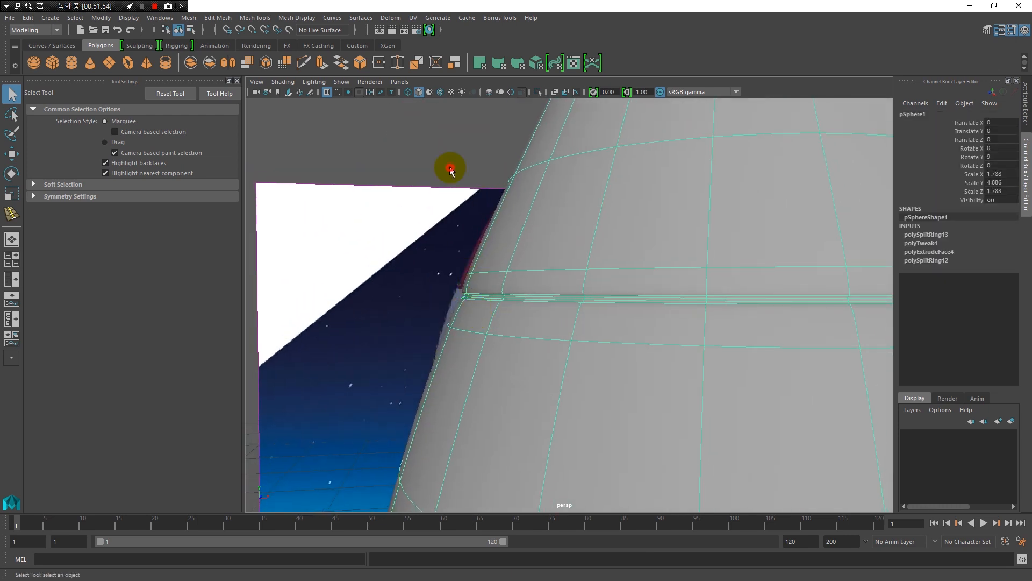
{"action": "left_click", "coordinate": [454, 166]}
Step: Examine the smoothed nose cone groove from several angles against the reference image
{"action": "scroll", "coordinate": [552, 300], "scroll_direction": "down", "scroll_amount": 3}
{"action": "left_click_drag", "start_coordinate": [553, 300], "coordinate": [599, 300], "text": "alt"}
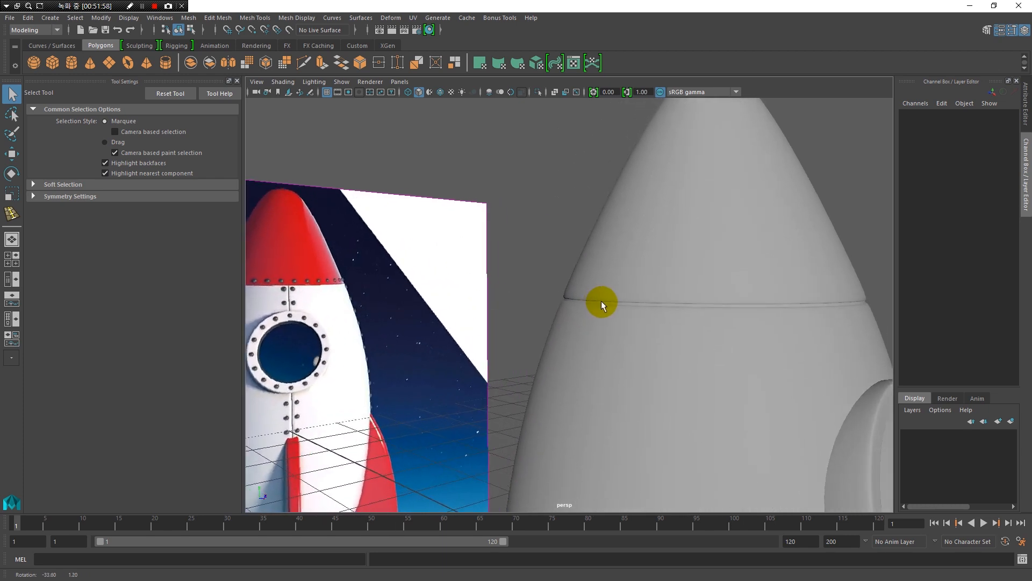
{"action": "right_click_drag", "start_coordinate": [661, 320], "coordinate": [717, 398], "text": "alt"}
{"action": "left_click_drag", "start_coordinate": [717, 398], "coordinate": [647, 362], "text": "alt"}
{"action": "scroll", "coordinate": [634, 377], "scroll_direction": "up", "scroll_amount": 5}
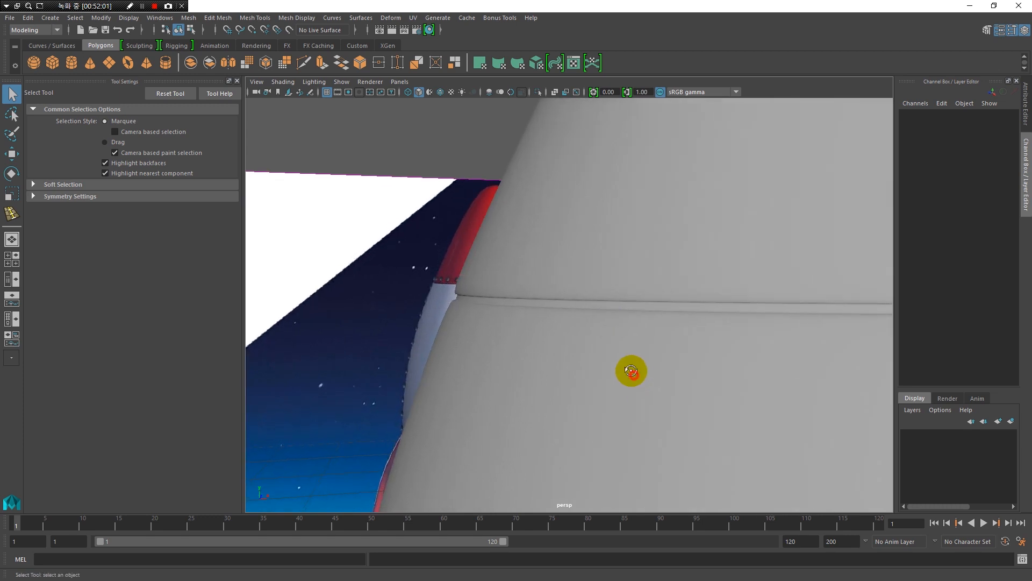
{"action": "left_click_drag", "start_coordinate": [624, 339], "coordinate": [638, 385], "text": "alt"}
{"action": "right_click_drag", "start_coordinate": [613, 342], "coordinate": [622, 375], "text": "alt"}
Step: With smooth preview off, insert one edge loop just above and one just below the groove, using relative distance from edge
{"action": "left_click", "coordinate": [592, 286]}
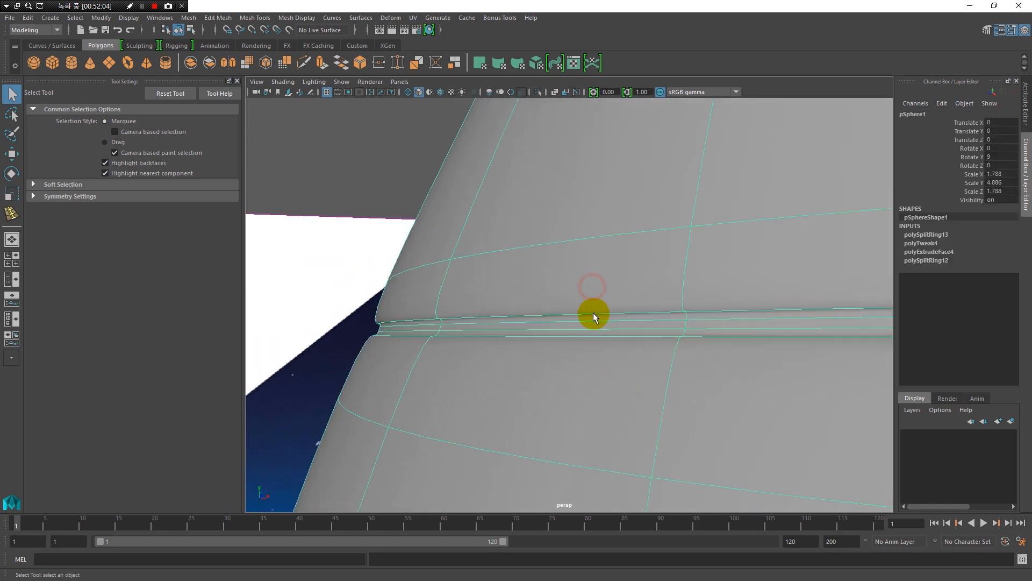
{"action": "scroll", "coordinate": [593, 317], "scroll_direction": "up", "scroll_amount": 2}
{"action": "key", "text": "1"}
{"action": "right_click_drag", "start_coordinate": [598, 321], "coordinate": [516, 247]}
{"action": "left_click", "coordinate": [11, 214]}
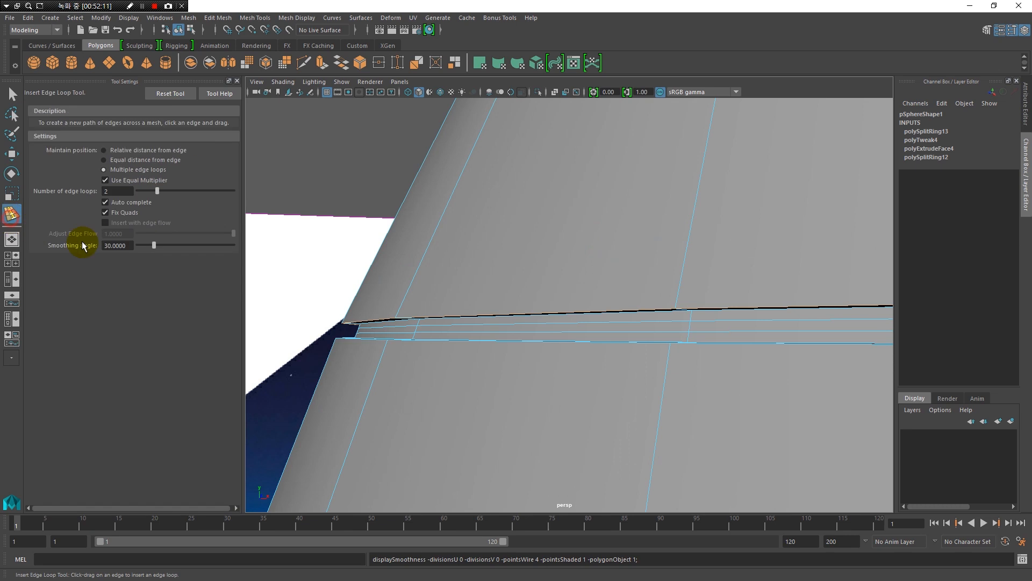
{"action": "left_click_drag", "start_coordinate": [404, 306], "coordinate": [416, 299]}
{"action": "key", "text": "ctrl+z"}
{"action": "left_click", "coordinate": [104, 151]}
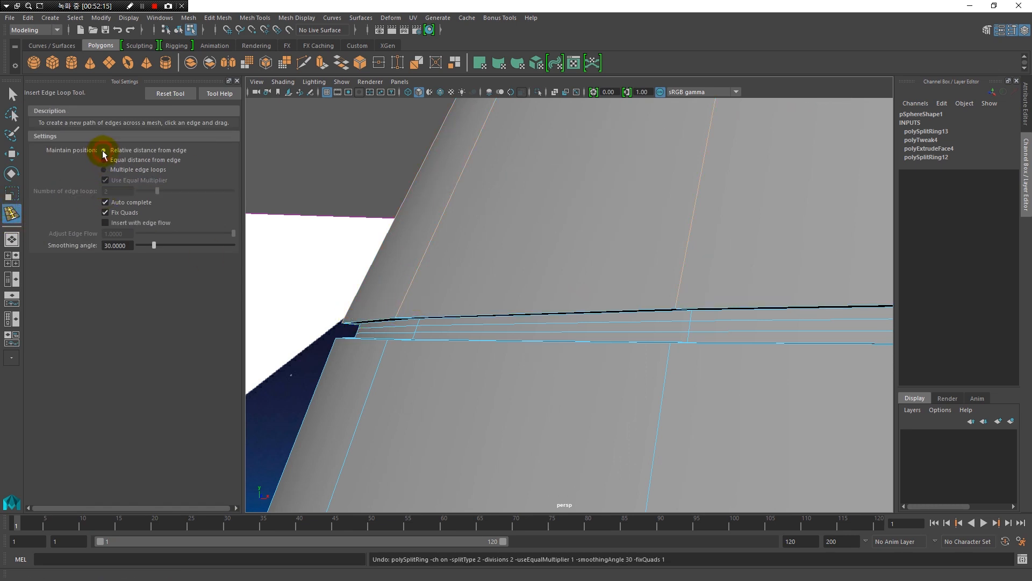
{"action": "left_click_drag", "start_coordinate": [410, 289], "coordinate": [402, 318]}
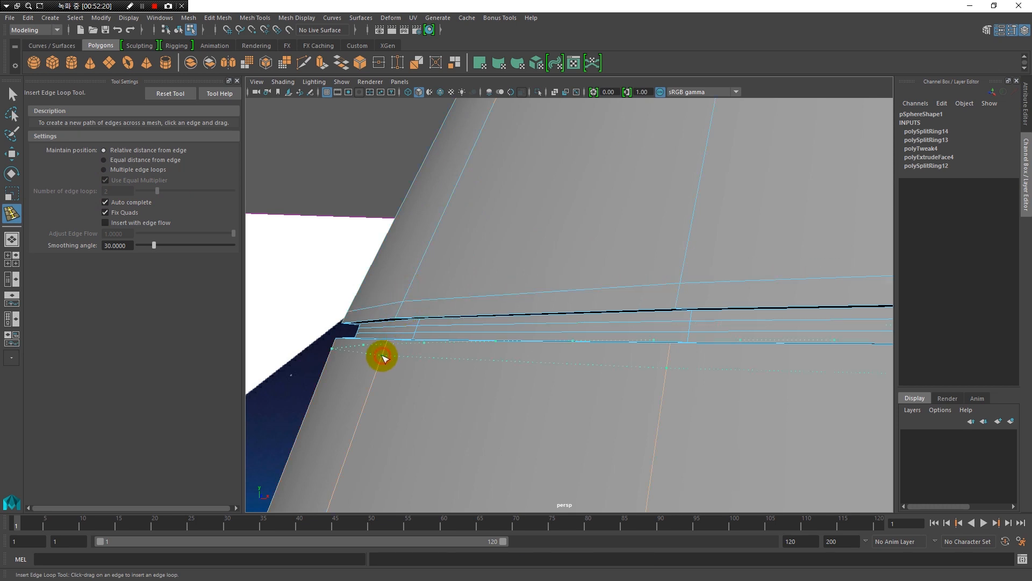
{"action": "left_click_drag", "start_coordinate": [383, 360], "coordinate": [384, 359]}
Step: Put the body back in object mode with smooth preview on and check the sharpened groove with nothing selected
{"action": "right_click_drag", "start_coordinate": [426, 347], "coordinate": [468, 240]}
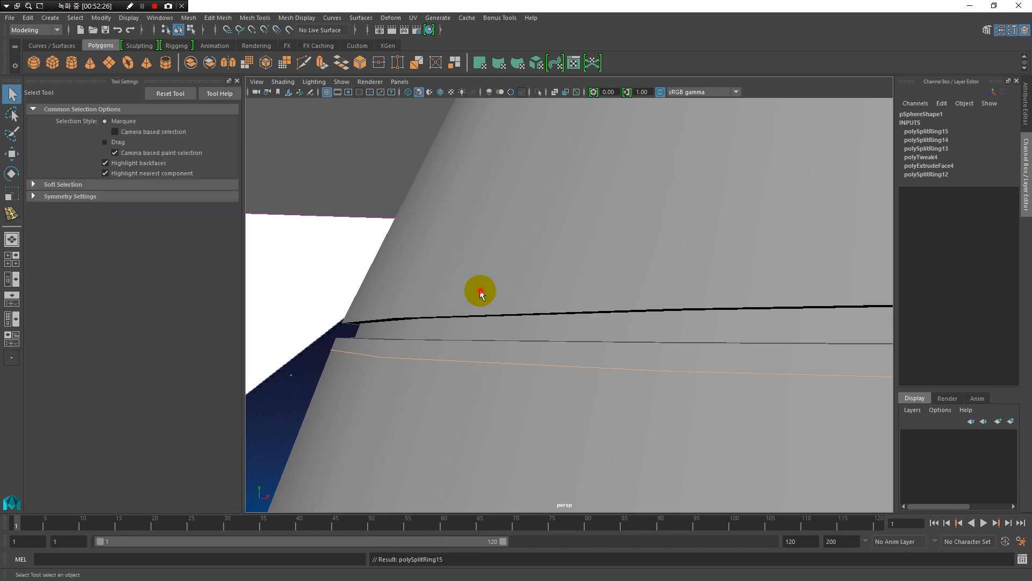
{"action": "left_click", "coordinate": [479, 289]}
{"action": "key", "text": "3"}
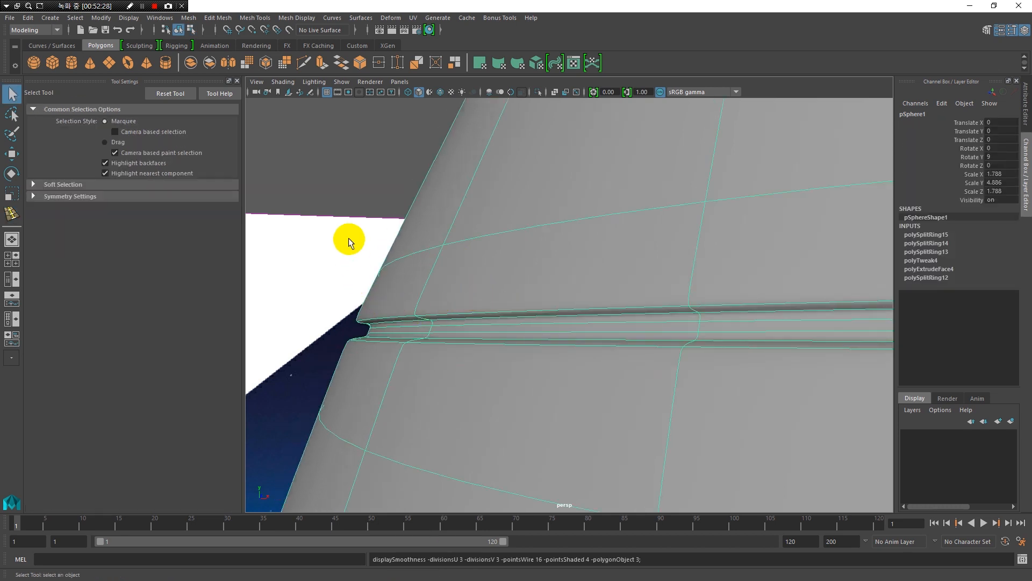
{"action": "left_click", "coordinate": [355, 183]}
{"action": "scroll", "coordinate": [457, 323], "scroll_direction": "down", "scroll_amount": 5}
{"action": "mouse_move", "coordinate": [663, 354]}
{"action": "left_mouse_down", "text": "alt"}
{"action": "mouse_move", "coordinate": [687, 356]}
{"action": "mouse_move", "coordinate": [622, 357]}
{"action": "mouse_move", "coordinate": [795, 357]}
{"action": "mouse_move", "coordinate": [636, 355]}
{"action": "mouse_move", "coordinate": [678, 356]}
{"action": "left_mouse_up", "text": "alt"}
{"action": "right_click_drag", "start_coordinate": [587, 272], "coordinate": [481, 330], "text": "alt"}
Step: Select the body and examine its nose cone border and the reference rivets in the perspective and front views
{"action": "left_click", "coordinate": [666, 293]}
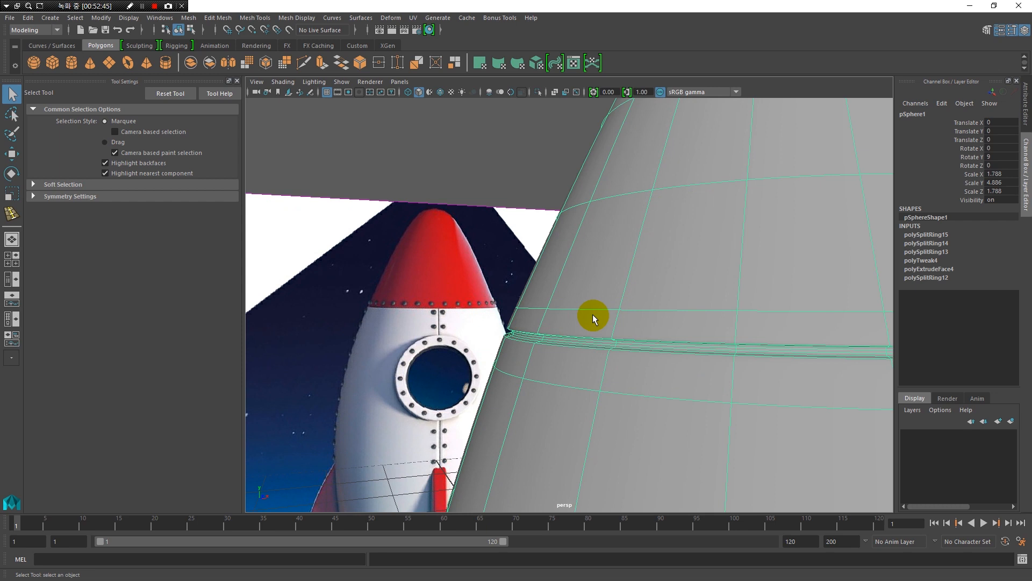
{"action": "right_click_drag", "start_coordinate": [668, 320], "coordinate": [507, 315], "text": "alt"}
{"action": "left_click_drag", "start_coordinate": [687, 343], "coordinate": [603, 344], "text": "alt"}
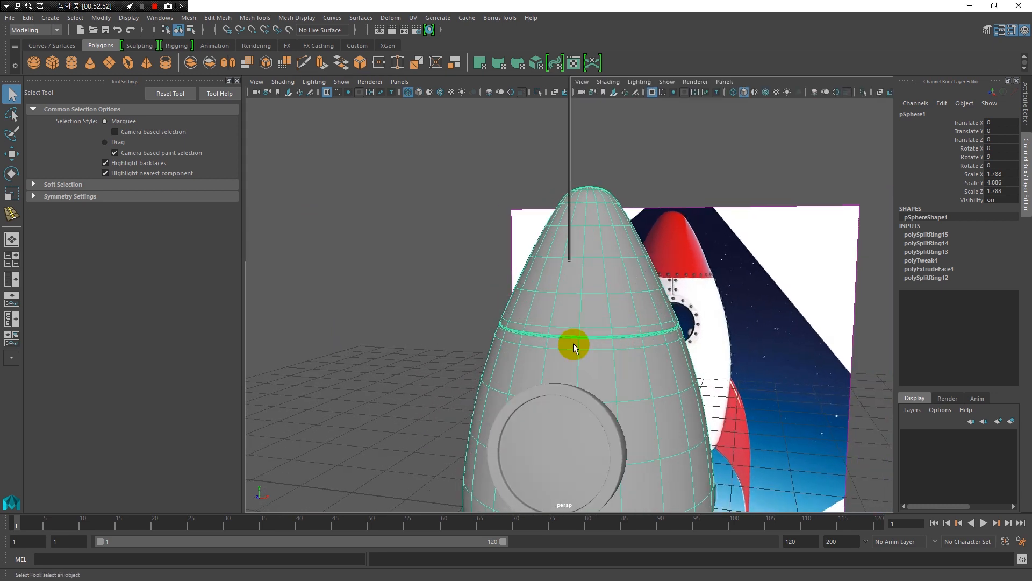
{"action": "key", "text": "space"}
{"action": "key", "text": "space"}
{"action": "right_click_drag", "start_coordinate": [735, 339], "coordinate": [689, 360], "text": "alt"}
{"action": "middle_click_drag", "start_coordinate": [655, 339], "coordinate": [611, 366], "text": "alt"}
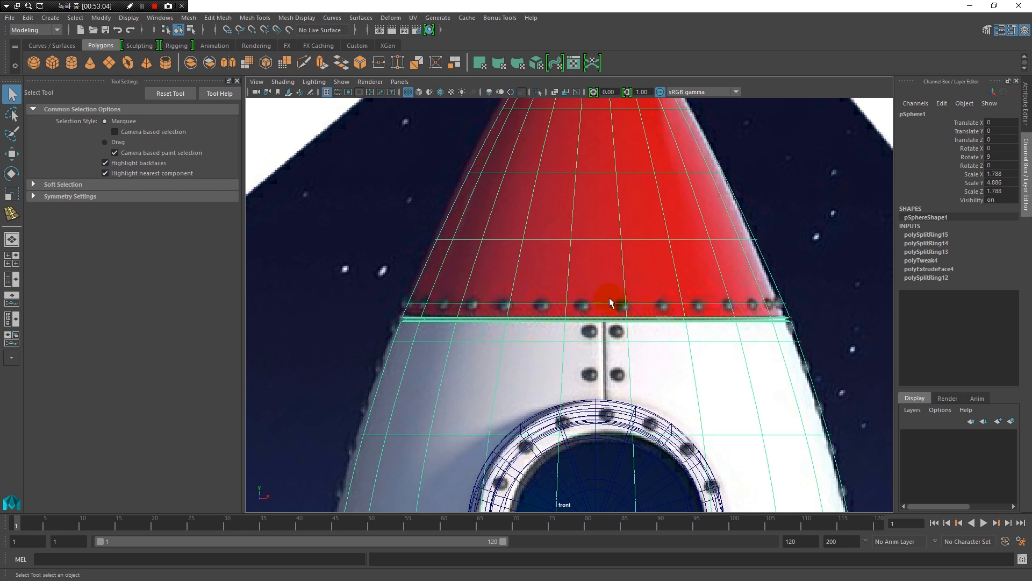
{"action": "mouse_move", "coordinate": [606, 295]}
{"action": "right_mouse_down", "text": "alt"}
{"action": "mouse_move", "coordinate": [576, 293]}
{"action": "mouse_move", "coordinate": [591, 307]}
{"action": "right_mouse_up", "text": "alt"}
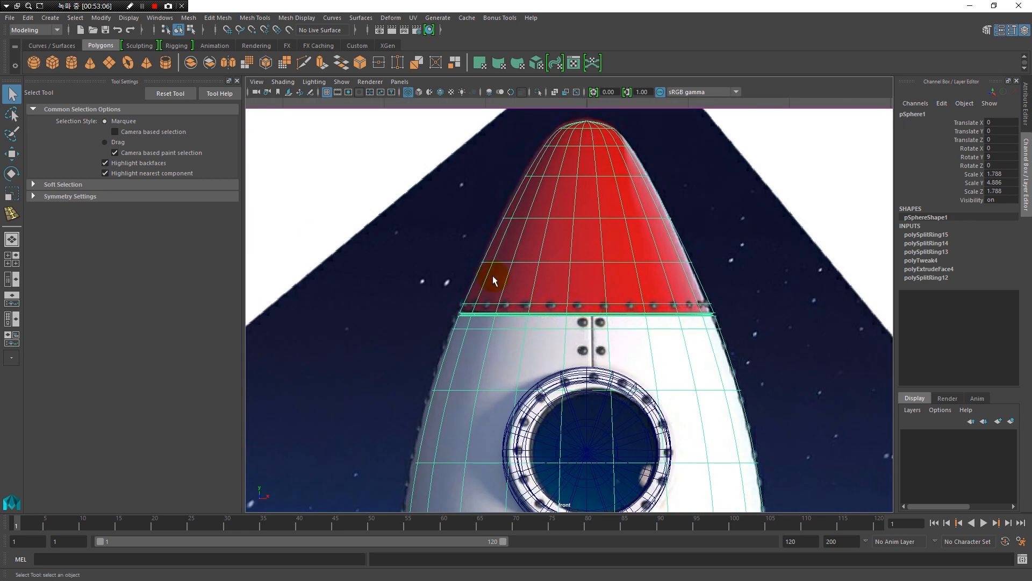
Step: Create a polygon cylinder and move it straight up above the rocket's tip to Translate Y 6.801
{"action": "left_click", "coordinate": [72, 63]}
{"action": "left_click", "coordinate": [645, 259]}
{"action": "scroll", "coordinate": [505, 279], "scroll_direction": "down", "scroll_amount": 10}
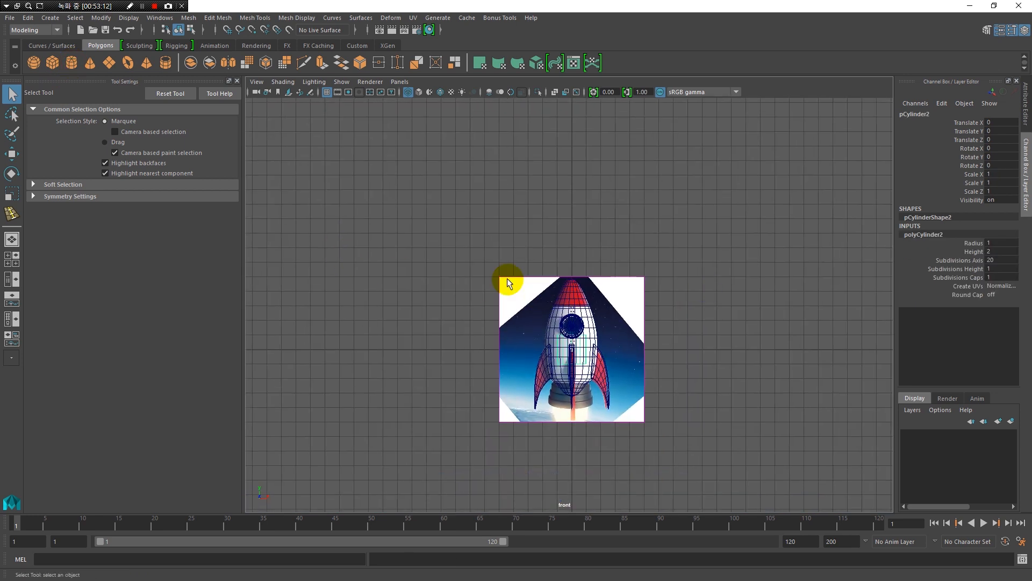
{"action": "scroll", "coordinate": [559, 328], "scroll_direction": "up", "scroll_amount": 4}
{"action": "key", "text": "w"}
{"action": "left_click_drag", "start_coordinate": [573, 328], "coordinate": [556, 33]}
{"action": "scroll", "coordinate": [525, 233], "scroll_direction": "up", "scroll_amount": 3}
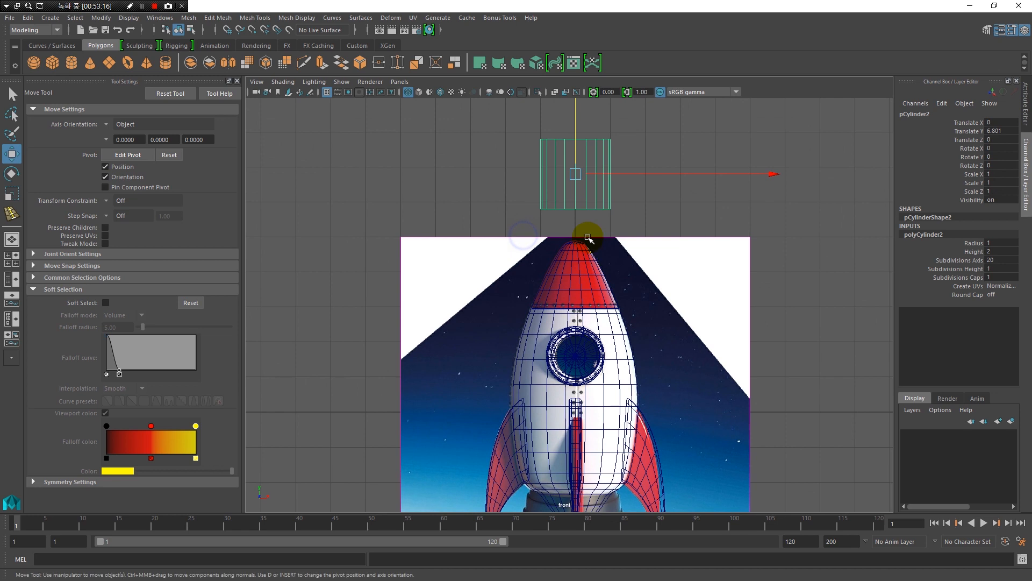
Step: In the perspective view, set the new cylinder's height subdivisions to 2 and its cap subdivisions to 3
{"action": "key", "text": "space"}
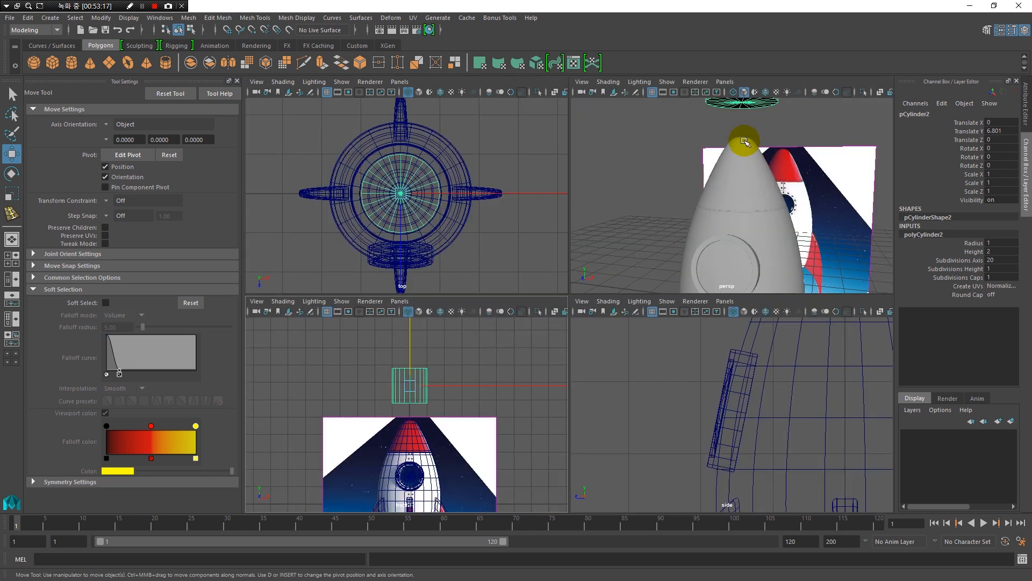
{"action": "key", "text": "space"}
{"action": "right_click_drag", "start_coordinate": [638, 262], "coordinate": [592, 304], "text": "alt"}
{"action": "left_click_drag", "start_coordinate": [592, 305], "coordinate": [631, 388], "text": "alt"}
{"action": "left_click", "coordinate": [949, 269]}
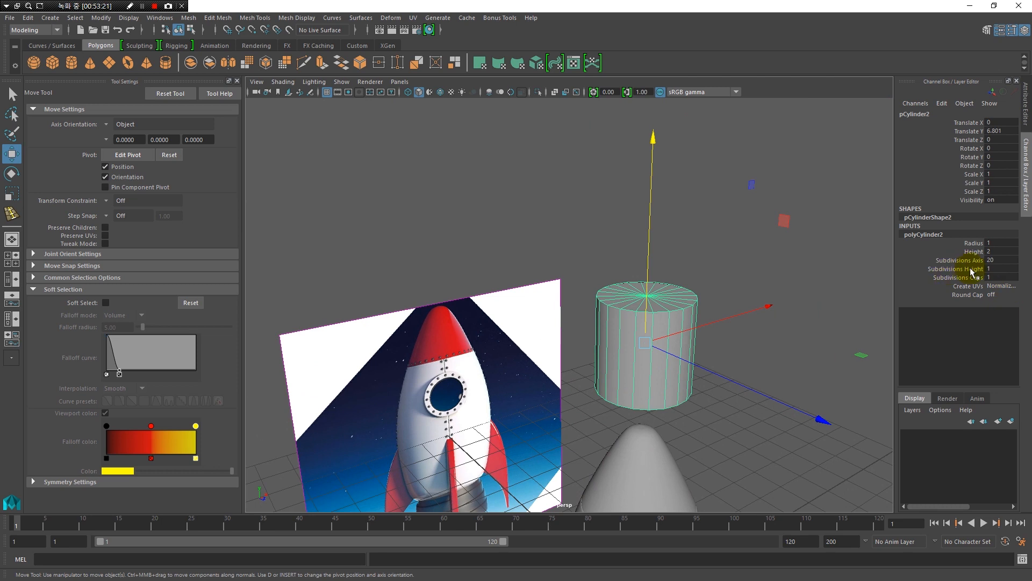
{"action": "left_click", "coordinate": [971, 269]}
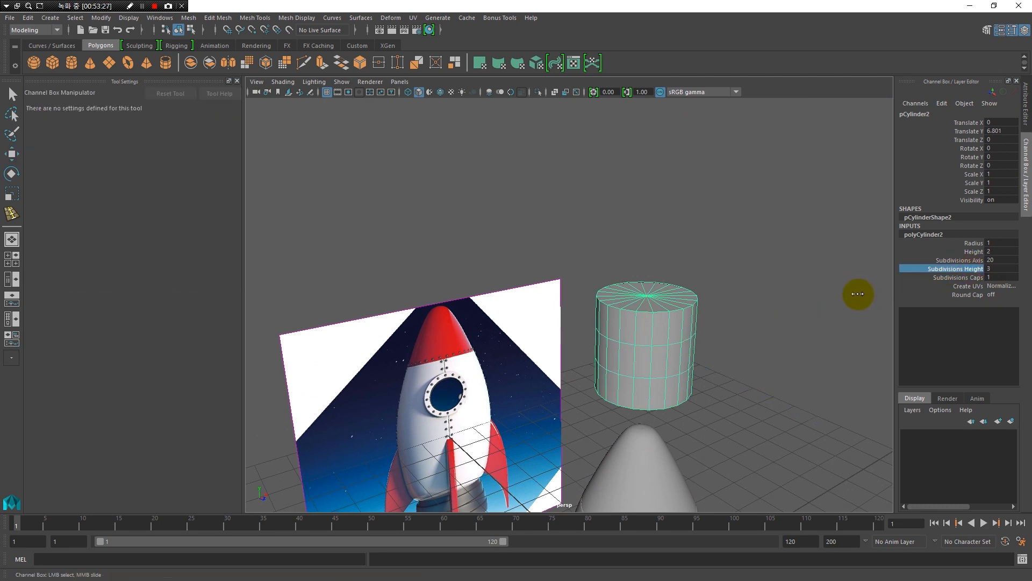
{"action": "scroll", "coordinate": [732, 334], "scroll_direction": "up", "scroll_amount": 2}
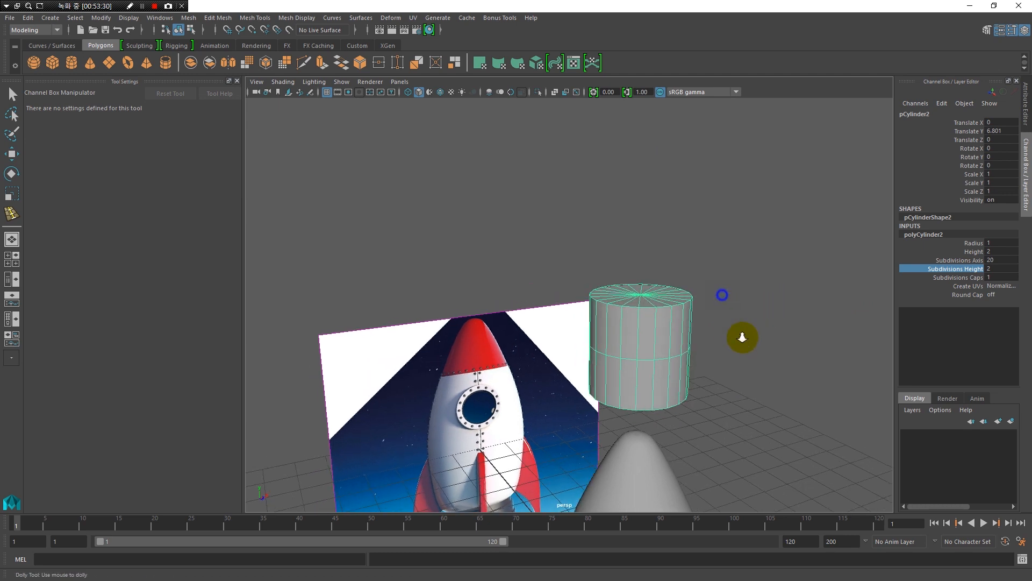
{"action": "scroll", "coordinate": [750, 349], "scroll_direction": "up", "scroll_amount": 1}
{"action": "scroll", "coordinate": [755, 355], "scroll_direction": "up", "scroll_amount": 1}
{"action": "left_click", "coordinate": [965, 278]}
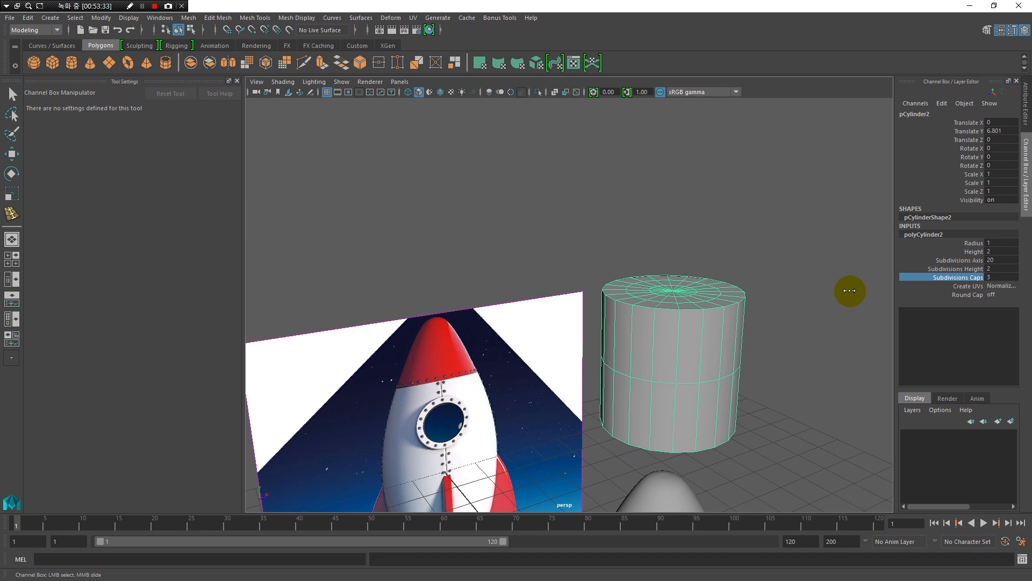
Step: Switch the cylinder to face mode and select the innermost circle of triangular faces on its top cap
{"action": "scroll", "coordinate": [640, 330], "scroll_direction": "up", "scroll_amount": 3}
{"action": "left_click_drag", "start_coordinate": [651, 345], "coordinate": [648, 305], "text": "alt"}
{"action": "right_click_drag", "start_coordinate": [653, 298], "coordinate": [654, 299]}
{"action": "right_click_drag", "start_coordinate": [629, 244], "coordinate": [678, 317], "text": "alt"}
{"action": "left_click_drag", "start_coordinate": [676, 295], "coordinate": [750, 312], "text": "alt"}
{"action": "left_click", "coordinate": [704, 352]}
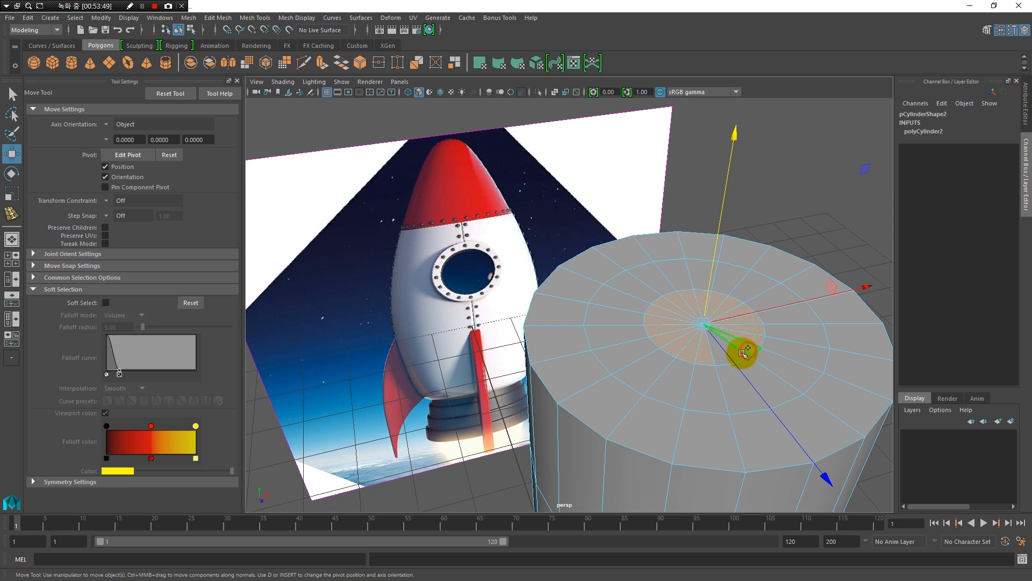
Step: Extend the cap selection to include the second ring of faces and raise the selected faces slightly above the rim
{"action": "left_click_drag", "start_coordinate": [739, 355], "coordinate": [679, 389]}
{"action": "double_click", "coordinate": [678, 388], "text": "shift"}
{"action": "right_click_drag", "start_coordinate": [743, 383], "coordinate": [628, 372], "text": "alt"}
{"action": "left_click_drag", "start_coordinate": [628, 371], "coordinate": [623, 158], "text": "alt"}
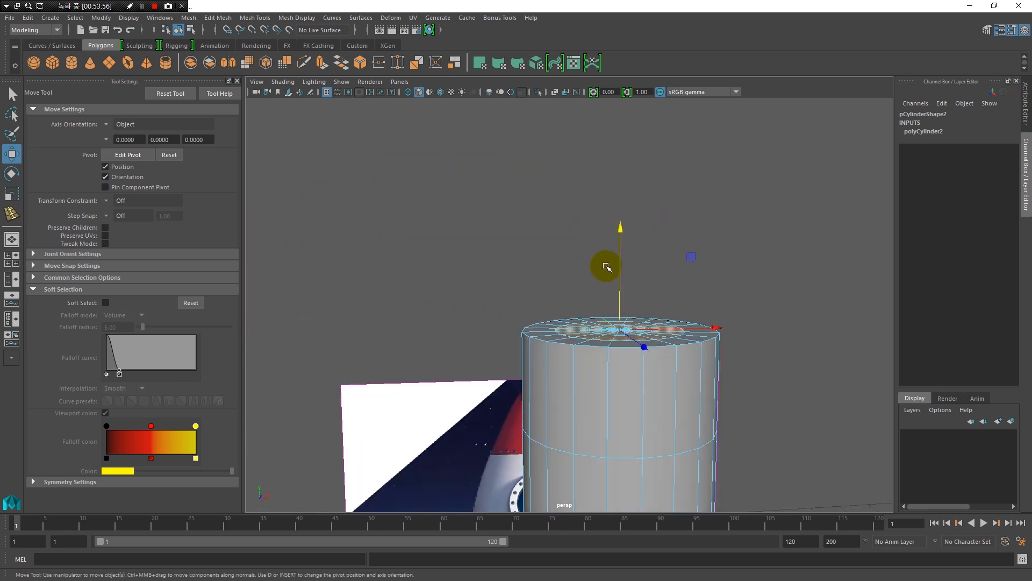
{"action": "left_click_drag", "start_coordinate": [622, 275], "coordinate": [617, 258]}
{"action": "left_click_drag", "start_coordinate": [557, 234], "coordinate": [567, 348], "text": "alt"}
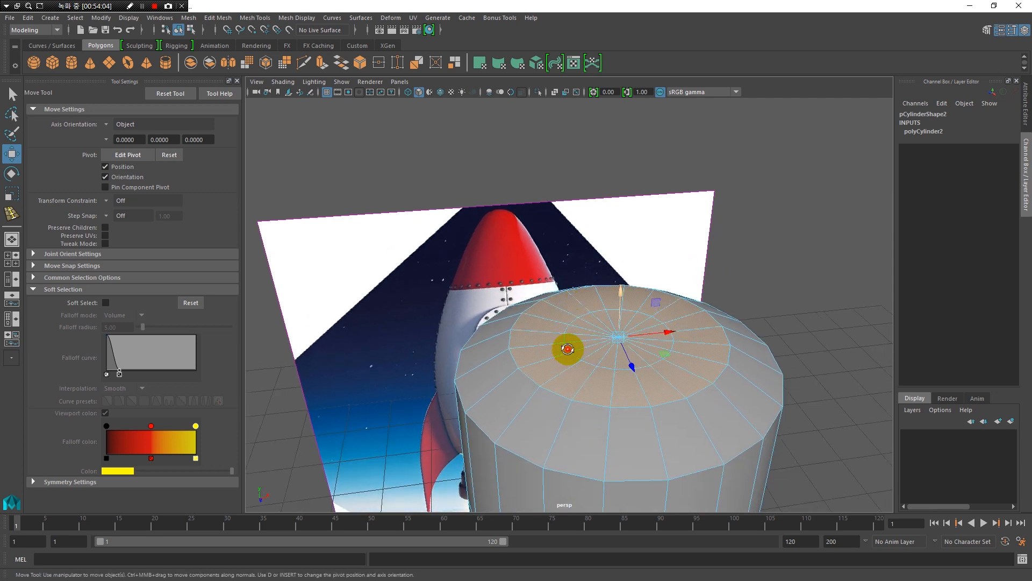
Step: Deselect the second ring of cap faces and raise only the innermost circle to round the cap into a dome
{"action": "left_click", "coordinate": [568, 387], "text": "ctrl"}
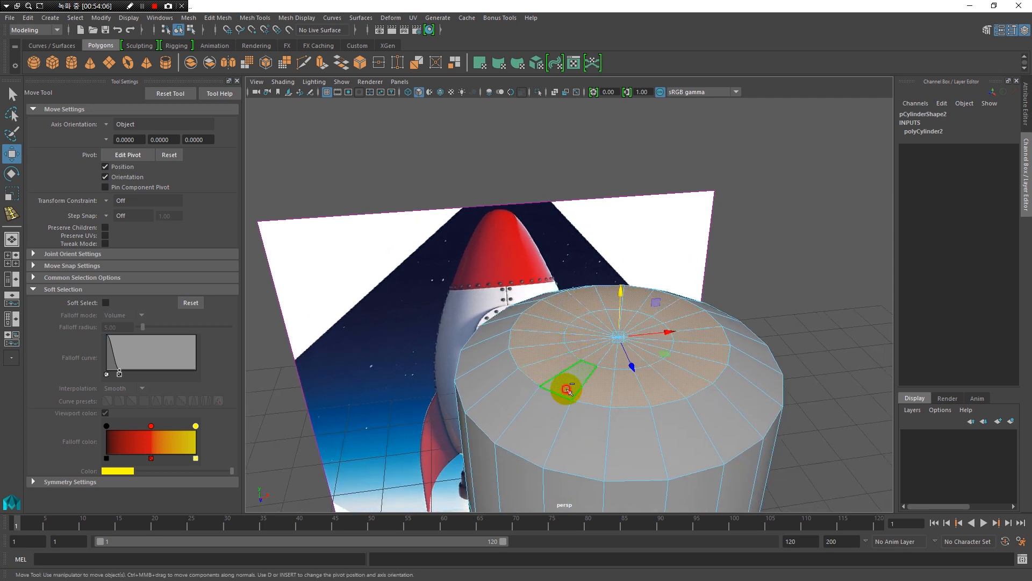
{"action": "left_click", "coordinate": [551, 372]}
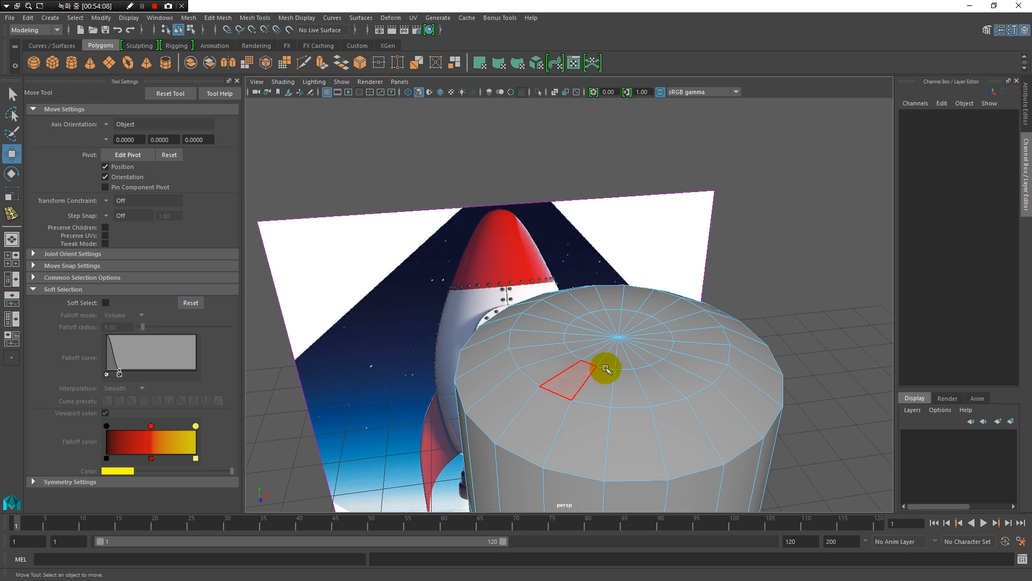
{"action": "key", "text": "ctrl+z"}
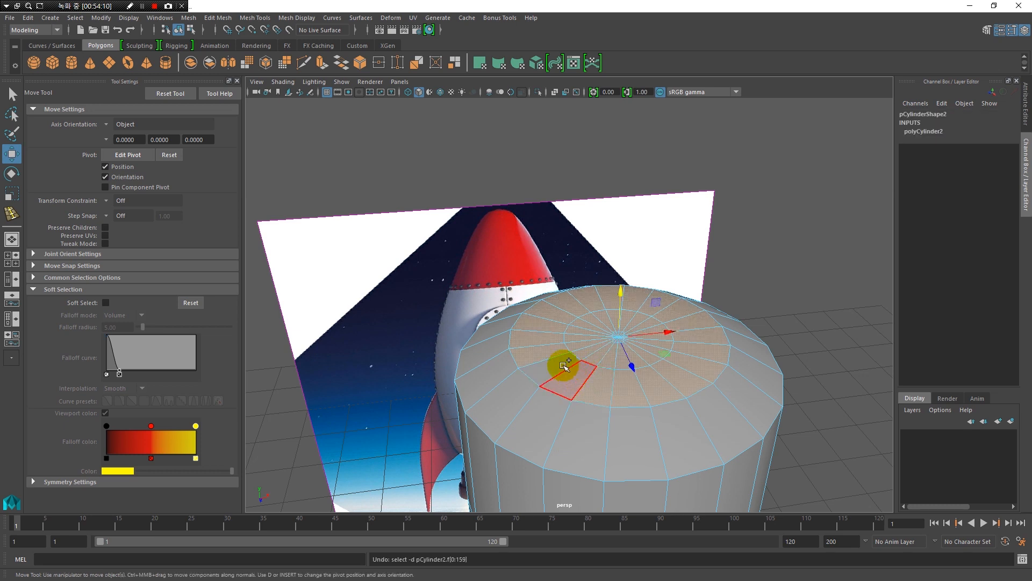
{"action": "left_click", "coordinate": [542, 328], "text": "ctrl"}
{"action": "left_click", "coordinate": [538, 355], "text": "ctrl"}
{"action": "left_click", "coordinate": [598, 392], "text": "ctrl"}
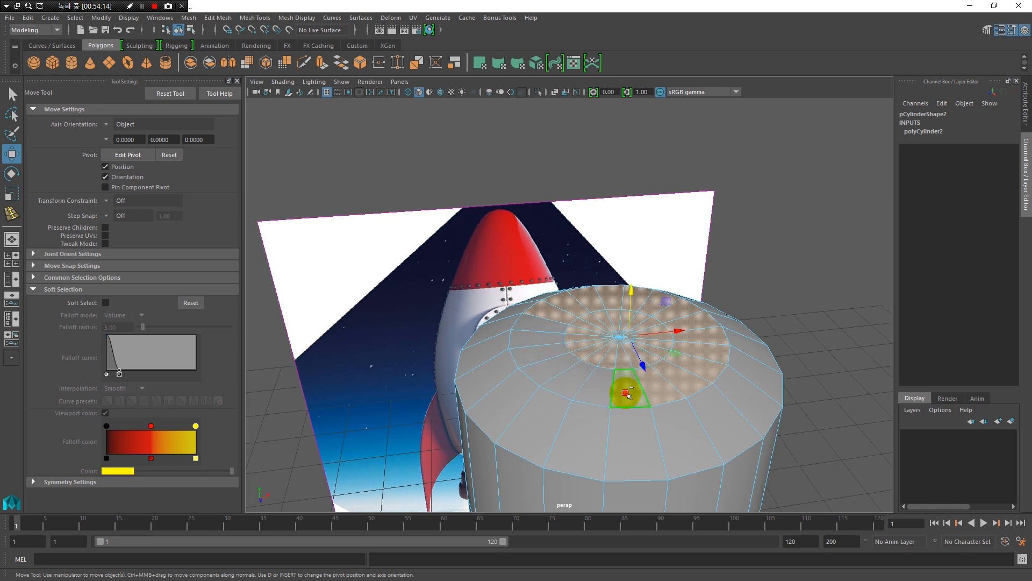
{"action": "left_click", "coordinate": [686, 381], "text": "ctrl"}
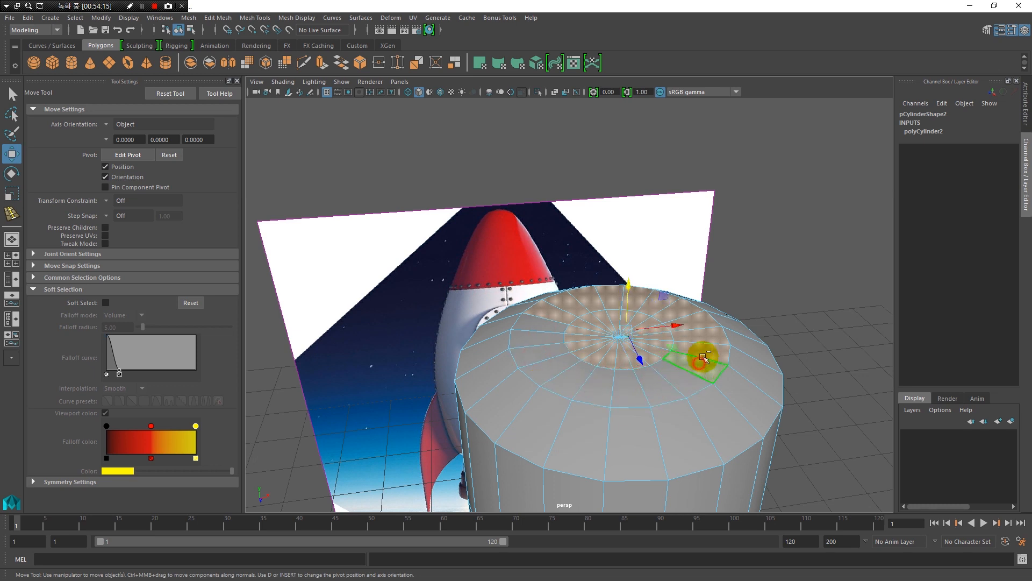
{"action": "left_click", "coordinate": [703, 316], "text": "shift"}
{"action": "left_click", "coordinate": [679, 307], "text": "shift"}
{"action": "left_click", "coordinate": [654, 300], "text": "shift"}
{"action": "left_click", "coordinate": [635, 298], "text": "shift"}
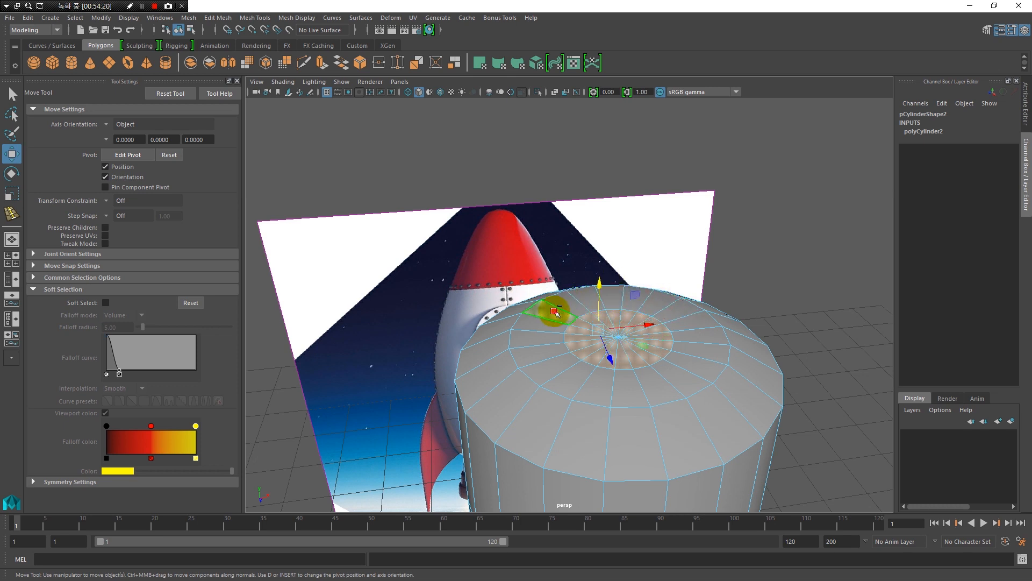
{"action": "left_click_drag", "start_coordinate": [572, 399], "coordinate": [578, 384], "text": "alt"}
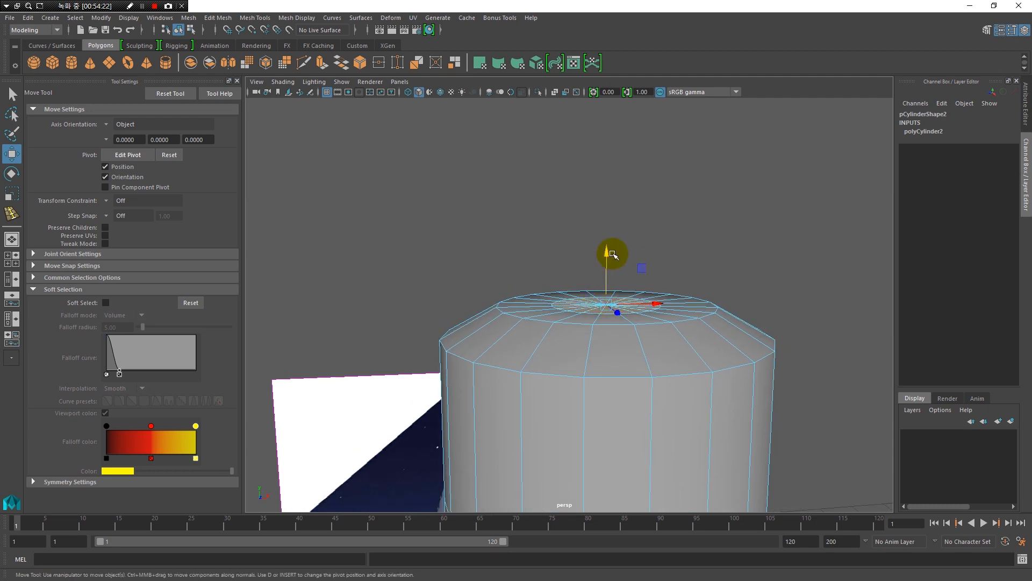
{"action": "left_click_drag", "start_coordinate": [605, 251], "coordinate": [604, 233]}
{"action": "left_click_drag", "start_coordinate": [647, 375], "coordinate": [580, 364], "text": "alt"}
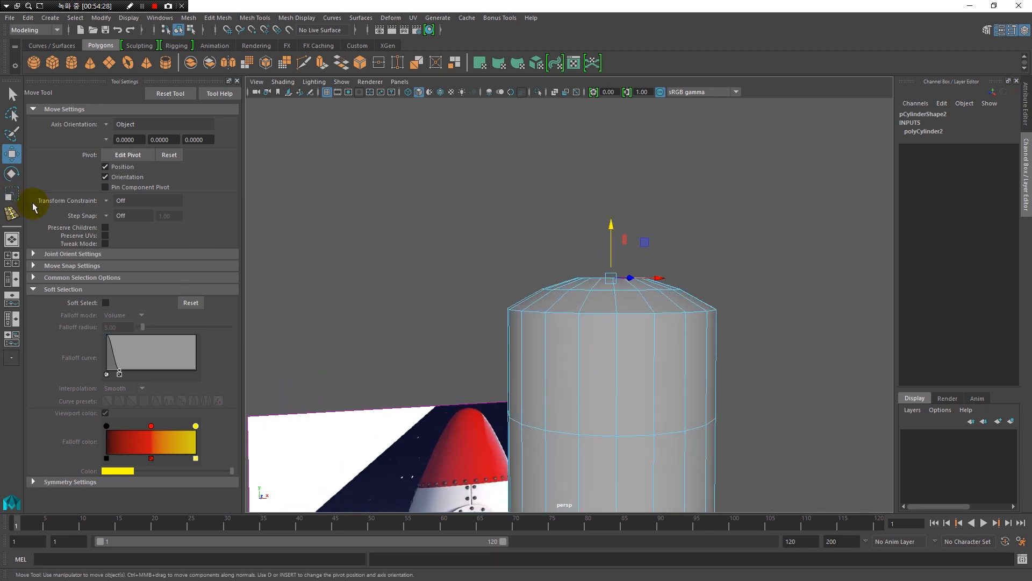
Step: Insert an edge loop around the cylinder just below the cap's rim and preview the shape smoothed in object mode
{"action": "left_click", "coordinate": [12, 214]}
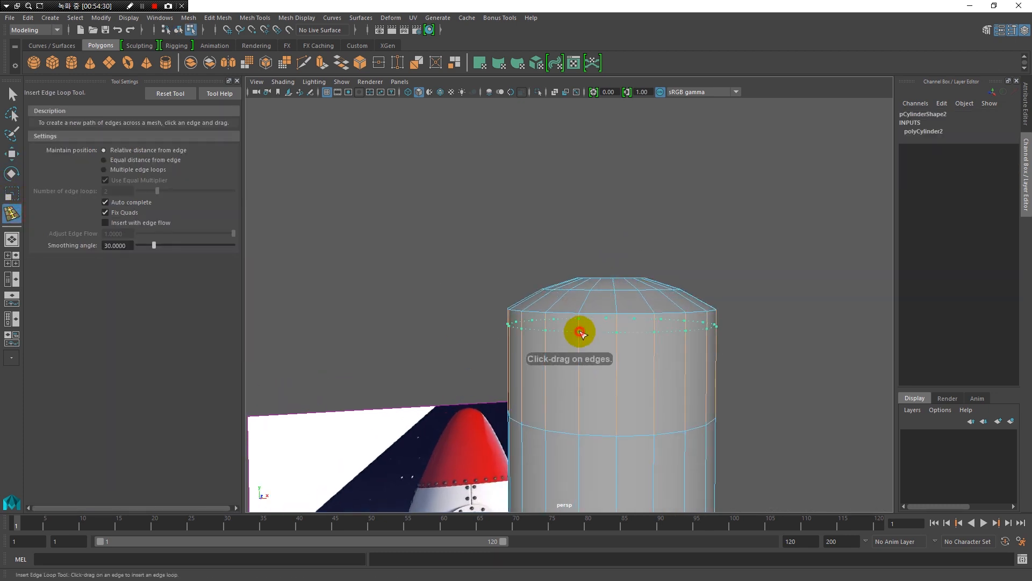
{"action": "left_click", "coordinate": [582, 333]}
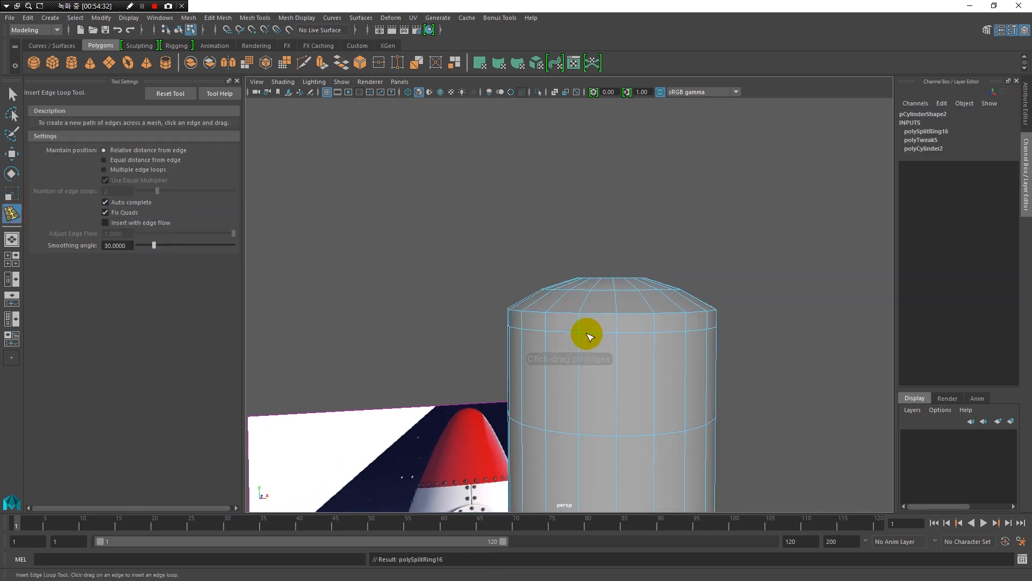
{"action": "key", "text": "q"}
{"action": "right_click_drag", "start_coordinate": [603, 316], "coordinate": [645, 247]}
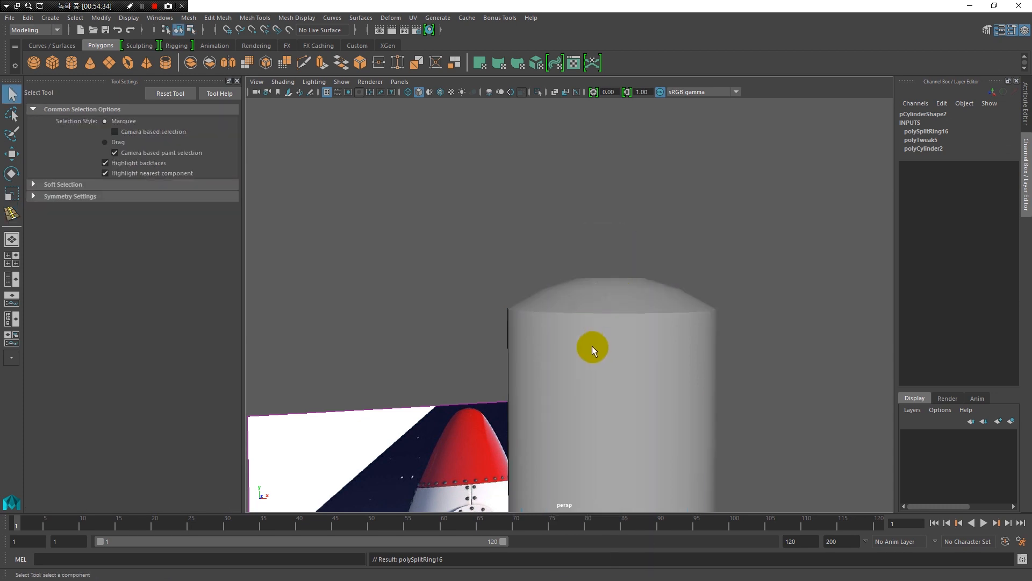
{"action": "left_click", "coordinate": [592, 346]}
{"action": "key", "text": "3"}
{"action": "left_click", "coordinate": [796, 299]}
{"action": "left_click_drag", "start_coordinate": [678, 365], "coordinate": [629, 349], "text": "alt"}
{"action": "left_click", "coordinate": [655, 379]}
Step: Move the cylinder's middle edge loop up toward the top, nudge the loop under the rim upward, and preview it smoothed
{"action": "right_click_drag", "start_coordinate": [618, 340], "coordinate": [617, 244]}
{"action": "double_click", "coordinate": [613, 337]}
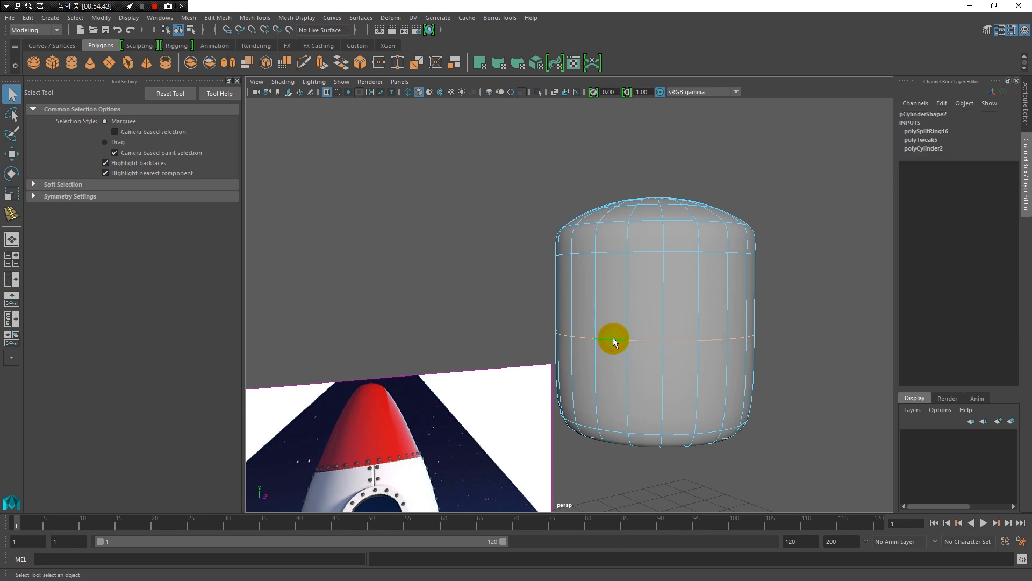
{"action": "key", "text": "w"}
{"action": "left_click_drag", "start_coordinate": [612, 337], "coordinate": [650, 243], "text": "alt"}
{"action": "key", "text": "1"}
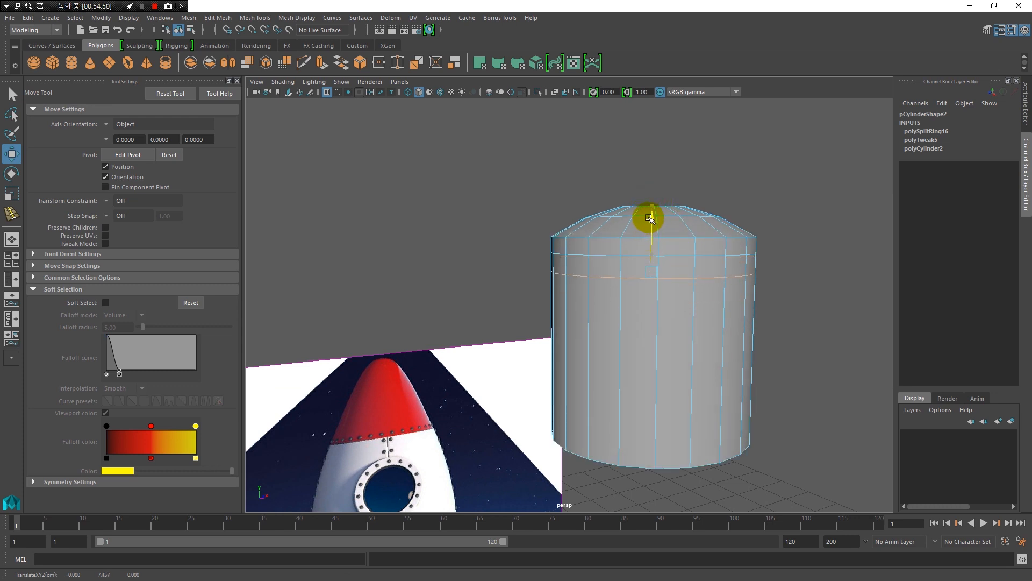
{"action": "double_click", "coordinate": [602, 256]}
{"action": "left_click_drag", "start_coordinate": [652, 200], "coordinate": [652, 195]}
{"action": "key", "text": "3"}
{"action": "right_click_drag", "start_coordinate": [614, 243], "coordinate": [651, 227]}
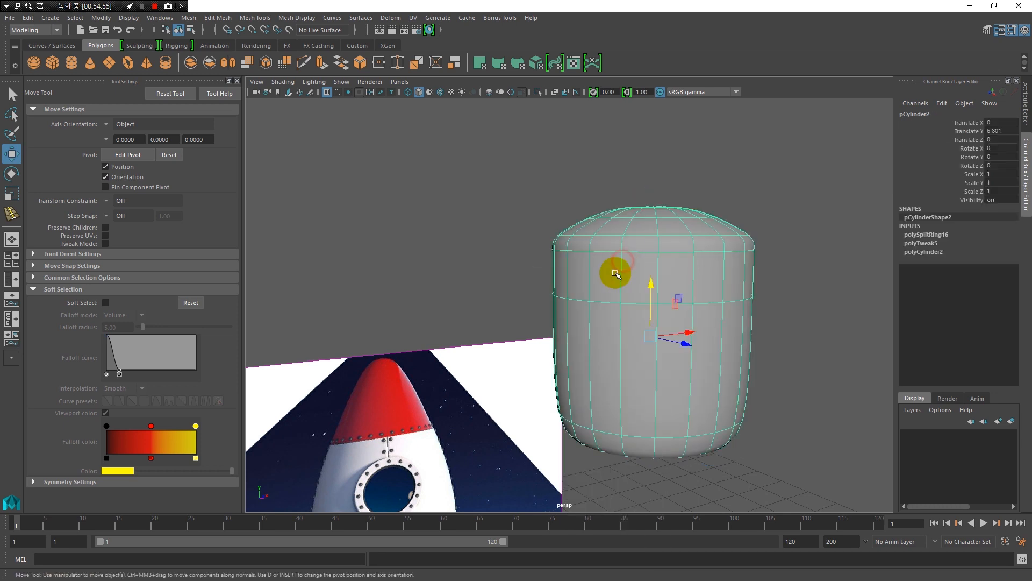
{"action": "left_click", "coordinate": [518, 275]}
Step: Turn off the smooth preview and insert two closely spaced edge loops below the cylinder's middle loop
{"action": "left_click_drag", "start_coordinate": [544, 315], "coordinate": [617, 327], "text": "alt"}
{"action": "left_click", "coordinate": [629, 328]}
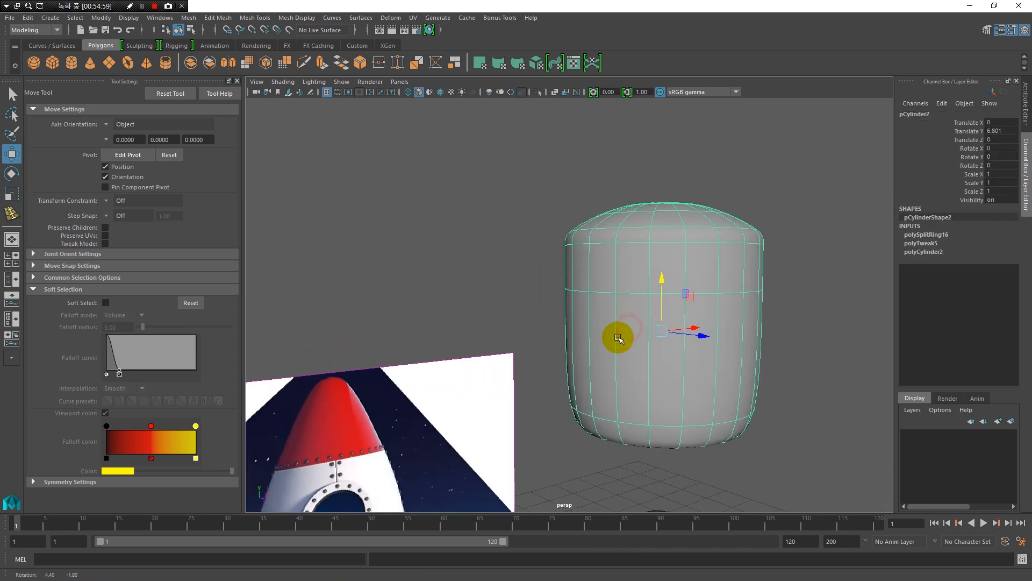
{"action": "left_click_drag", "start_coordinate": [617, 375], "coordinate": [613, 415], "text": "alt"}
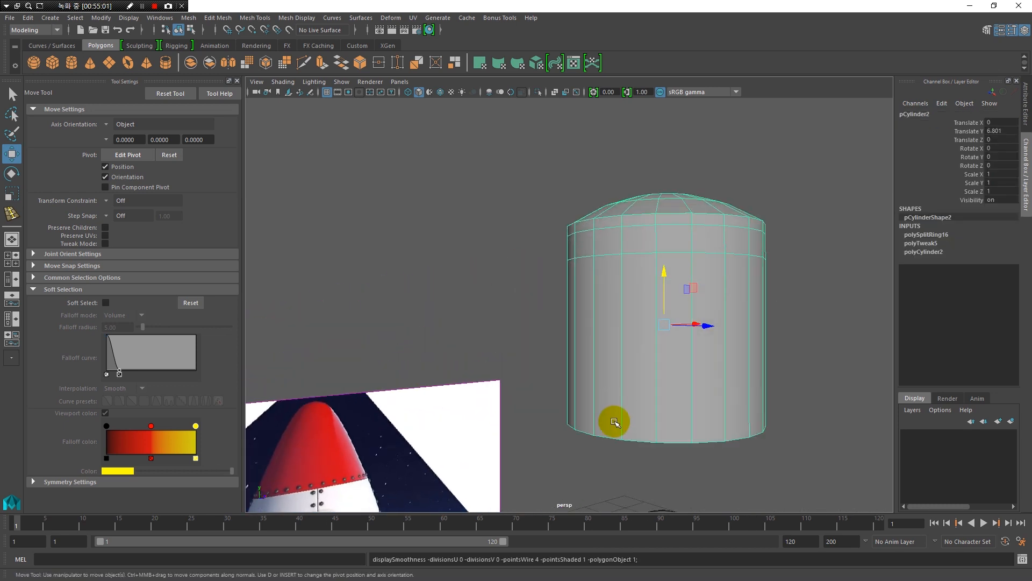
{"action": "right_click_drag", "start_coordinate": [747, 385], "coordinate": [491, 322], "text": "alt"}
{"action": "left_click_drag", "start_coordinate": [598, 304], "coordinate": [603, 300]}
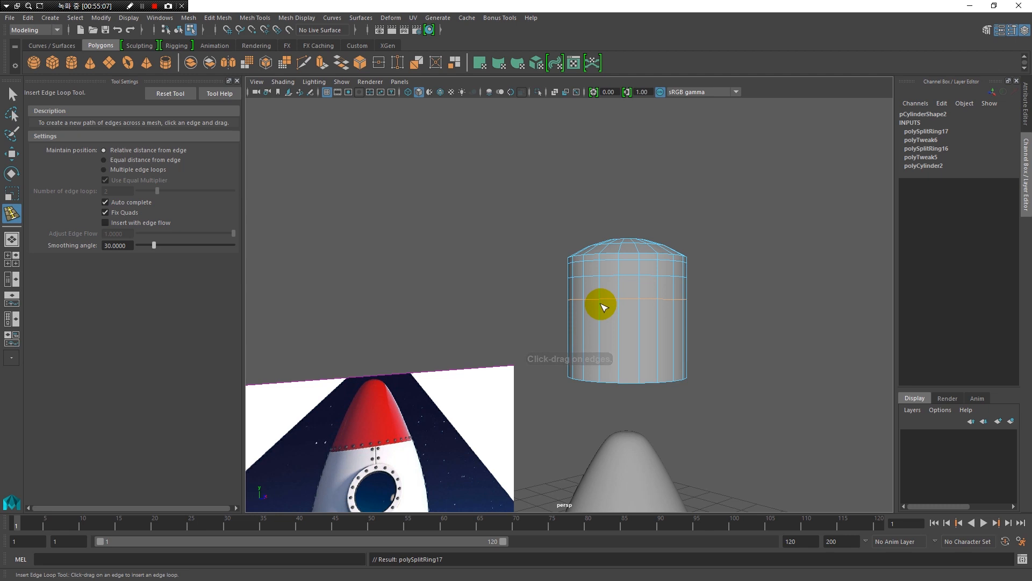
{"action": "left_click", "coordinate": [600, 303]}
{"action": "mouse_move", "coordinate": [618, 352]}
{"action": "left_mouse_down", "text": "alt"}
{"action": "mouse_move", "coordinate": [647, 336]}
{"action": "mouse_move", "coordinate": [622, 357]}
{"action": "left_mouse_up", "text": "alt"}
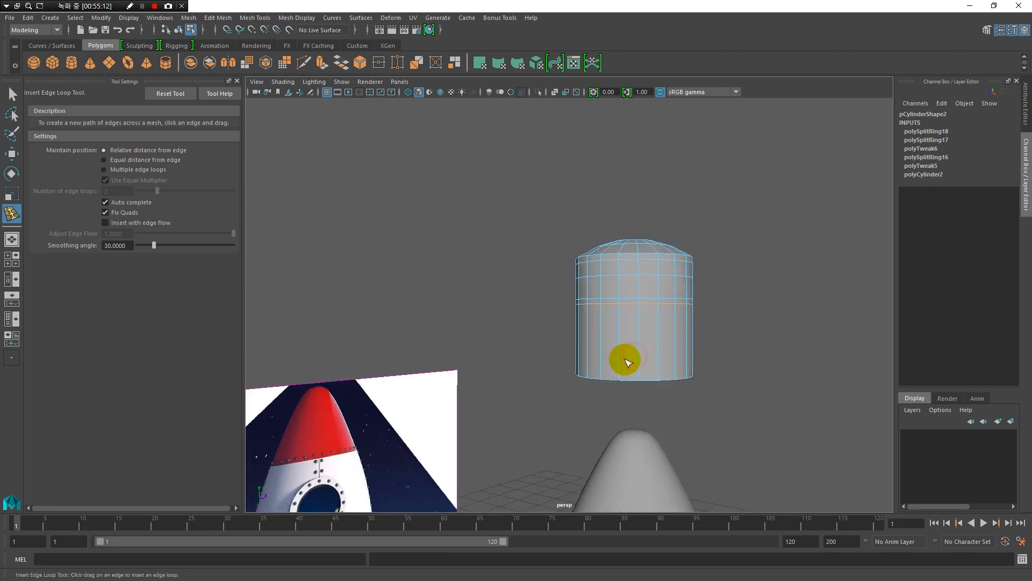
Step: Select the cylinder's bottom row of vertices and move it up close to the two new edge loops
{"action": "key", "text": "q"}
{"action": "left_click_drag", "start_coordinate": [645, 304], "coordinate": [645, 292], "text": "alt"}
{"action": "right_click_drag", "start_coordinate": [643, 260], "coordinate": [590, 261]}
{"action": "left_click_drag", "start_coordinate": [713, 364], "coordinate": [657, 344]}
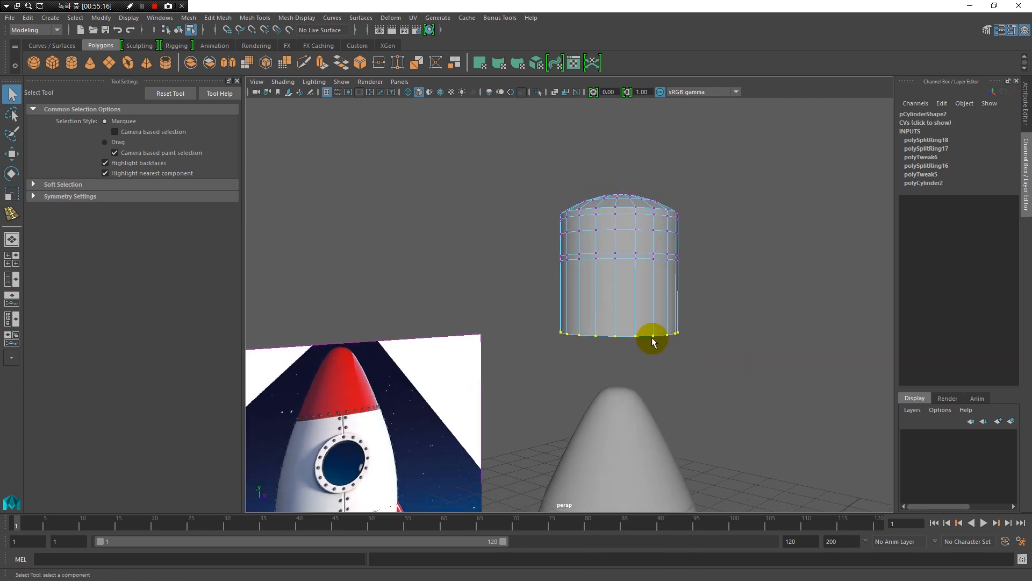
{"action": "key", "text": "w"}
{"action": "left_click_drag", "start_coordinate": [618, 280], "coordinate": [619, 218]}
Step: Select the three lowest rows of vertices and move them up to shorten the cylinder into a flat rivet shape
{"action": "right_click_drag", "start_coordinate": [582, 195], "coordinate": [556, 355], "text": "alt"}
{"action": "left_click_drag", "start_coordinate": [460, 286], "coordinate": [862, 412]}
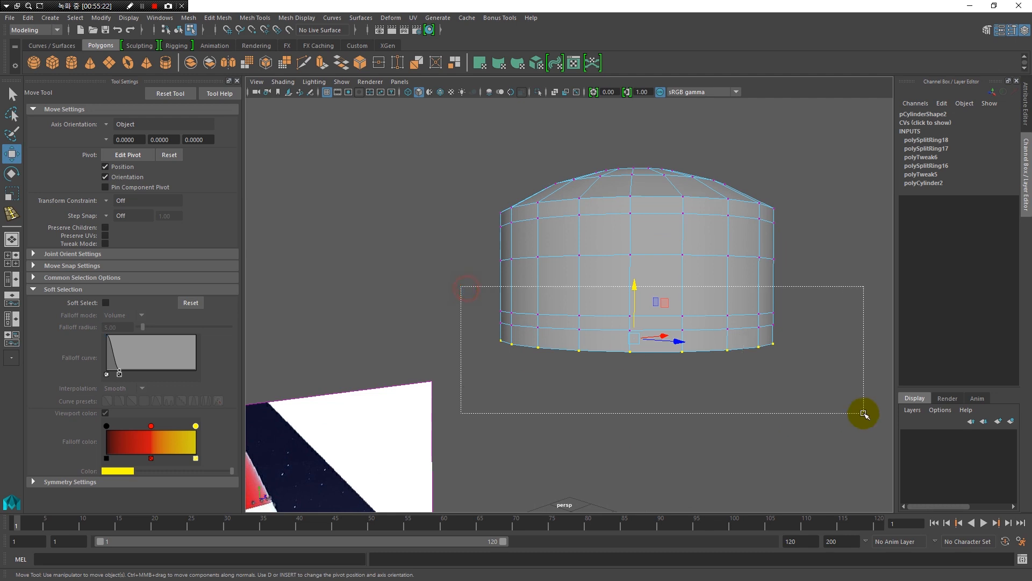
{"action": "left_click_drag", "start_coordinate": [662, 403], "coordinate": [665, 382], "text": "alt"}
{"action": "left_click_drag", "start_coordinate": [651, 270], "coordinate": [650, 240]}
{"action": "left_click_drag", "start_coordinate": [692, 293], "coordinate": [700, 356], "text": "alt"}
Step: Return to object mode, preview the rivet smoothed, and inspect its profile from the side
{"action": "right_click", "coordinate": [701, 356]}
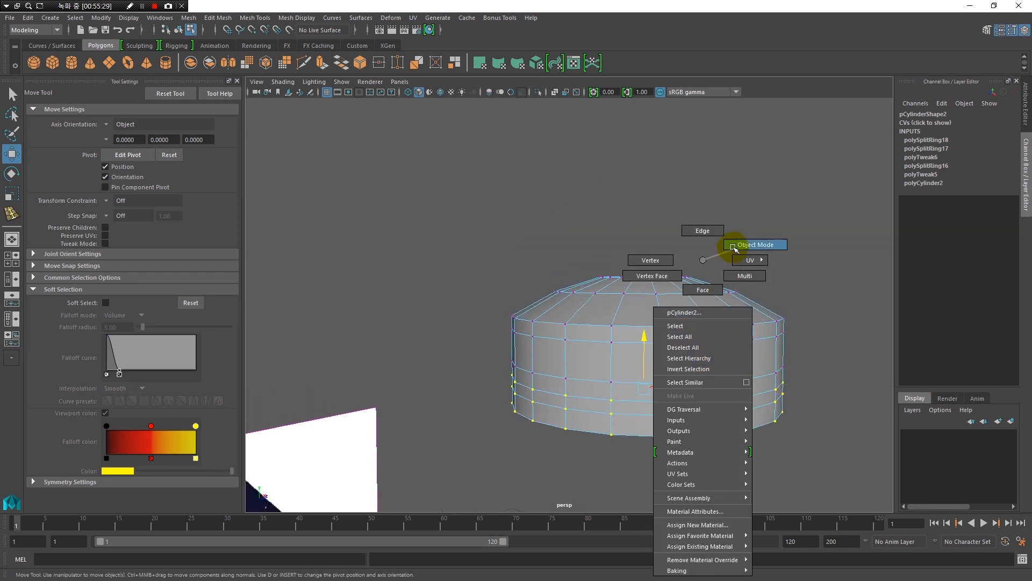
{"action": "left_click", "coordinate": [741, 244]}
{"action": "left_click", "coordinate": [733, 341]}
{"action": "right_click_drag", "start_coordinate": [751, 398], "coordinate": [659, 381], "text": "alt"}
{"action": "key", "text": "3"}
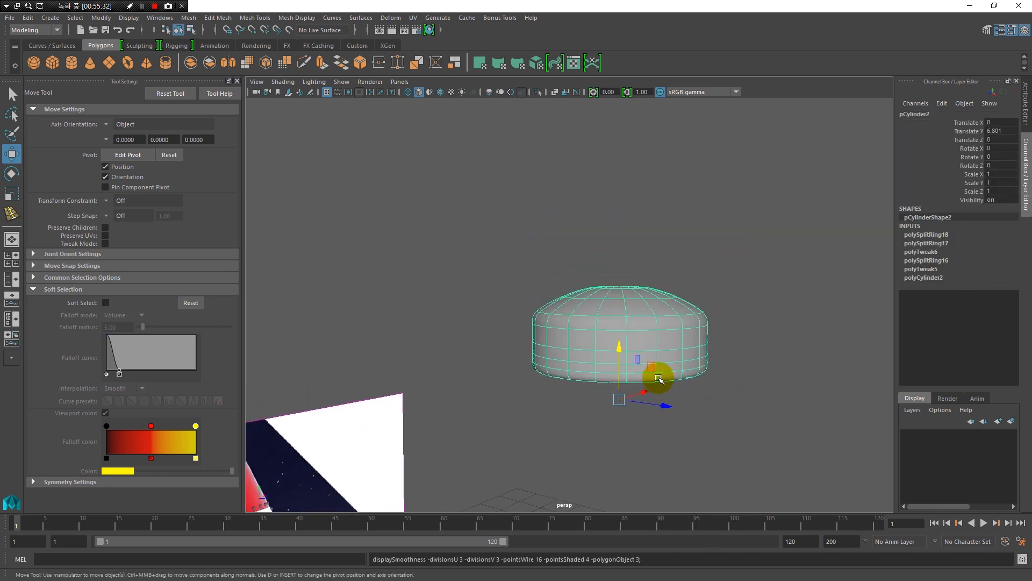
{"action": "left_click", "coordinate": [744, 412]}
{"action": "left_click_drag", "start_coordinate": [749, 412], "coordinate": [636, 392], "text": "alt"}
{"action": "right_click_drag", "start_coordinate": [636, 391], "coordinate": [675, 410], "text": "alt"}
{"action": "left_click", "coordinate": [666, 360]}
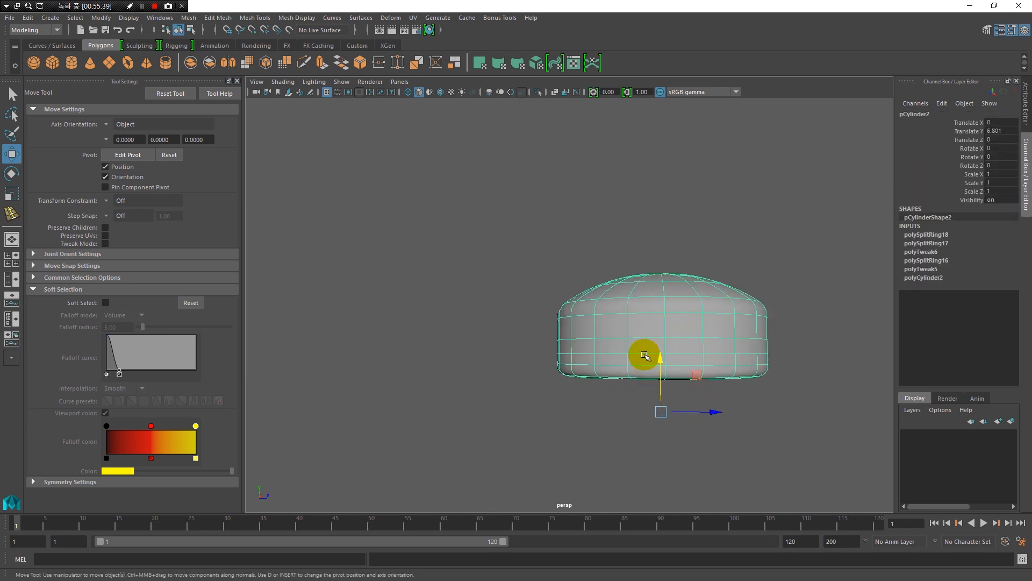
Step: Turn off smoothing and delete the rivet's middle edge loop and the loop directly below it
{"action": "key", "text": "1"}
{"action": "mouse_move", "coordinate": [642, 362]}
{"action": "left_mouse_down", "text": "alt"}
{"action": "mouse_move", "coordinate": [643, 346]}
{"action": "mouse_move", "coordinate": [648, 361]}
{"action": "mouse_move", "coordinate": [624, 355]}
{"action": "left_mouse_up", "text": "alt"}
{"action": "right_click", "coordinate": [623, 352]}
{"action": "right_click_drag", "start_coordinate": [624, 352], "coordinate": [619, 231]}
{"action": "left_click", "coordinate": [622, 345]}
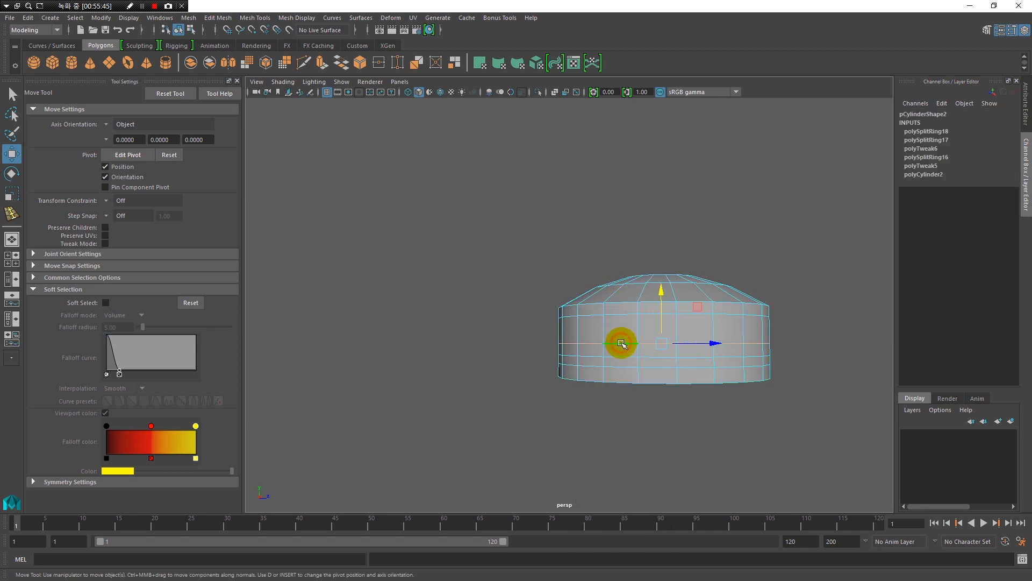
{"action": "left_click", "coordinate": [621, 354]}
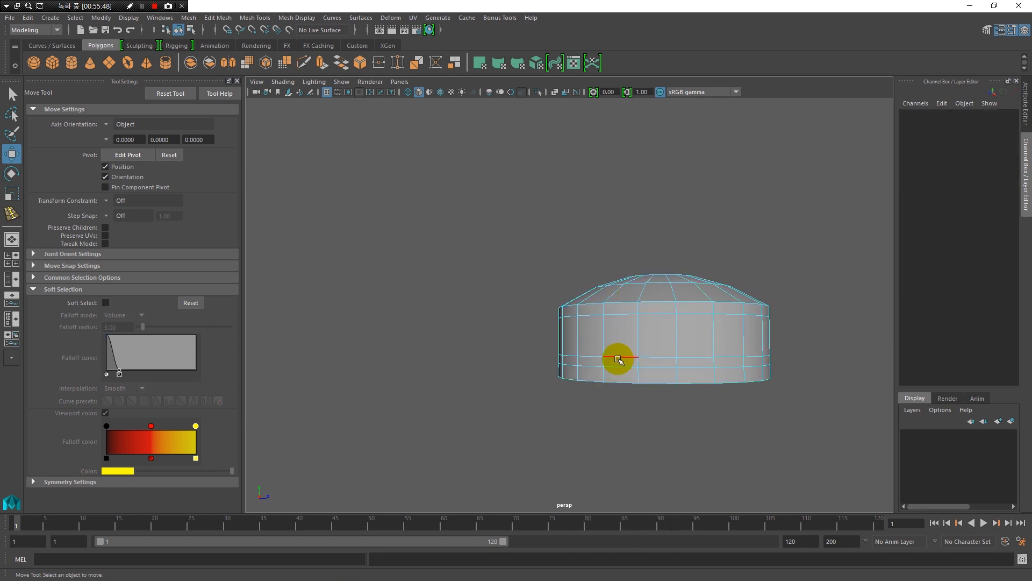
{"action": "left_click", "coordinate": [617, 356]}
{"action": "left_click", "coordinate": [619, 354]}
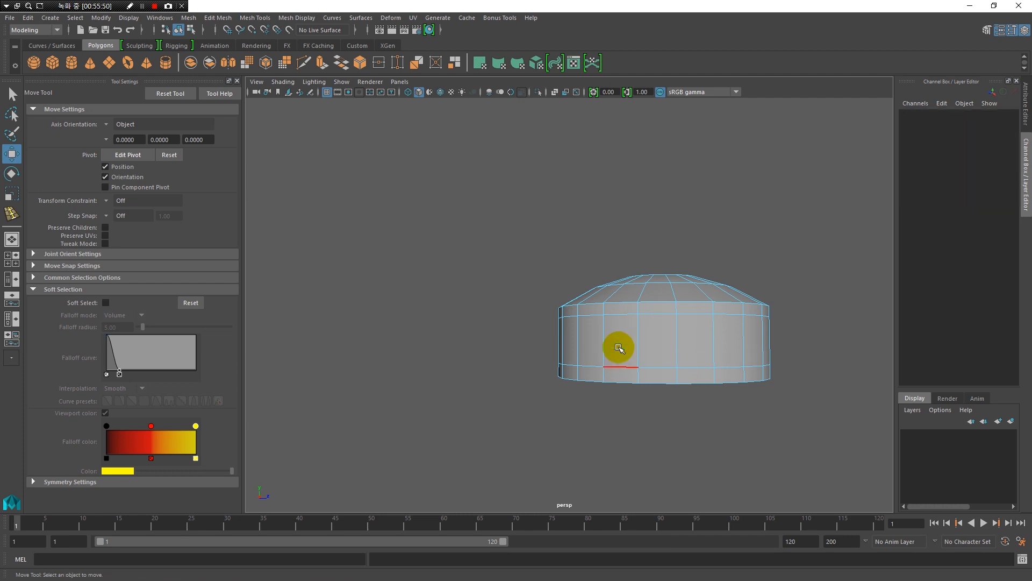
Step: Switch to vertex mode and select all the rivet's vertices to check the side where the edge loops were deleted
{"action": "right_click", "coordinate": [619, 343]}
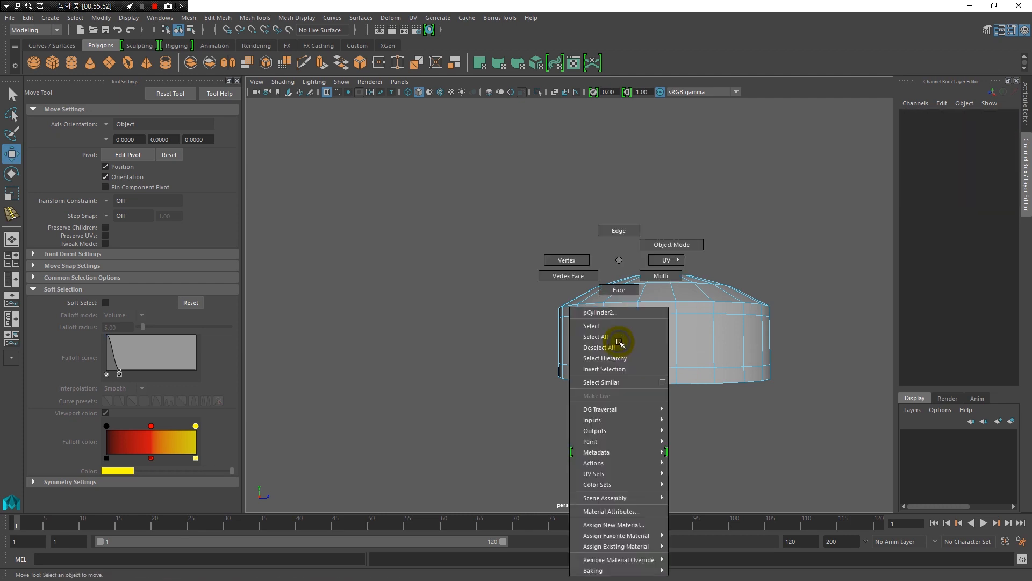
{"action": "left_click", "coordinate": [569, 261]}
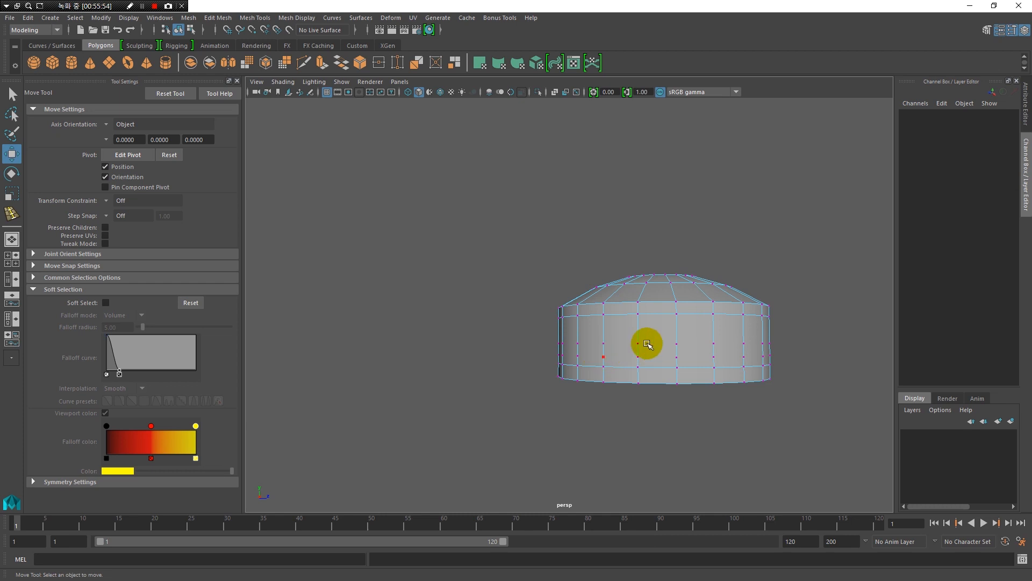
{"action": "right_click_drag", "start_coordinate": [589, 282], "coordinate": [639, 344], "text": "alt"}
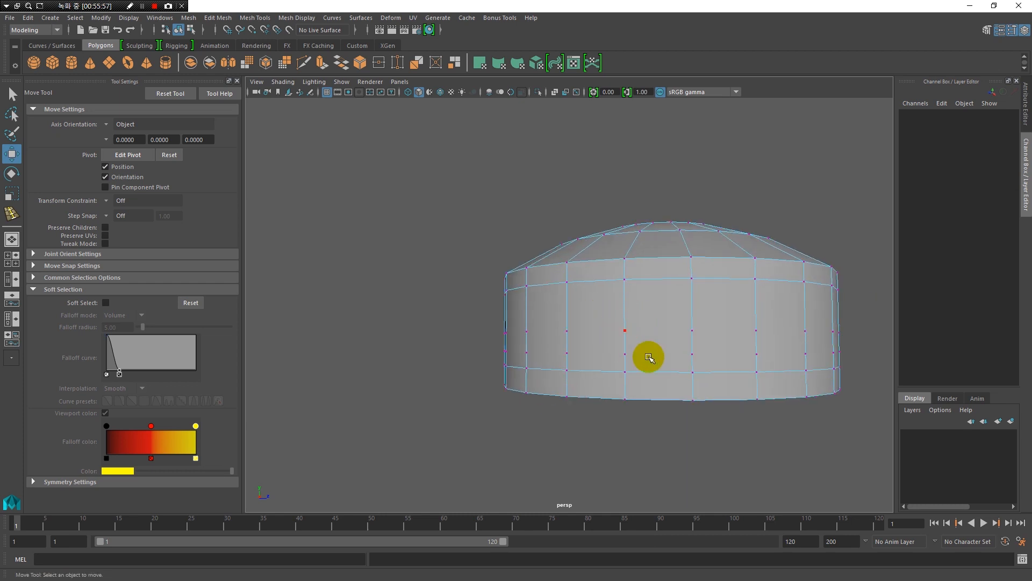
{"action": "right_click_drag", "start_coordinate": [741, 352], "coordinate": [690, 352], "text": "alt"}
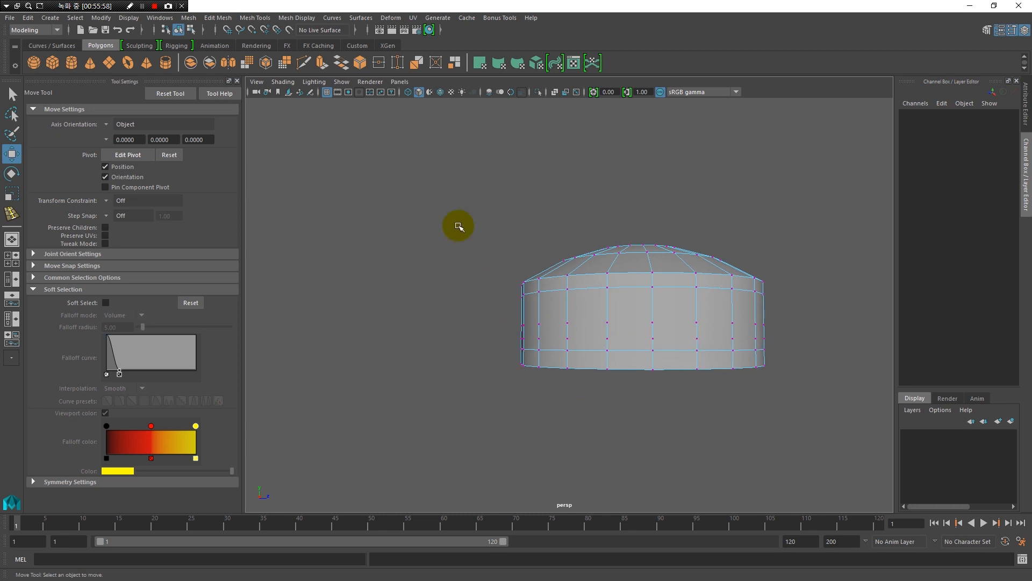
{"action": "left_click_drag", "start_coordinate": [451, 196], "coordinate": [822, 440]}
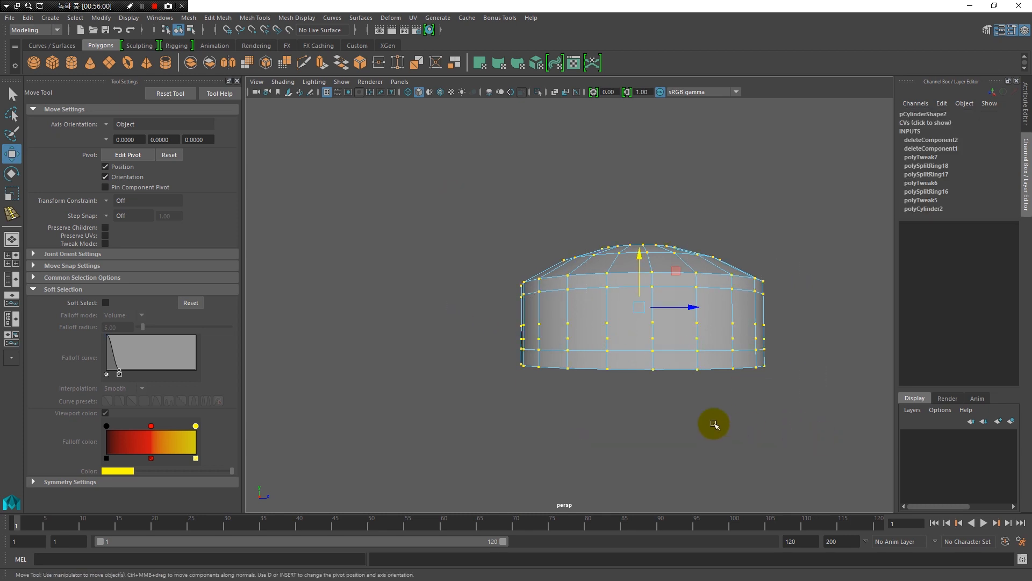
Step: Delete the selected stray vertices from the domed cylinder and check its side and underside
{"action": "mouse_move", "coordinate": [662, 423]}
{"action": "left_mouse_down", "text": "alt"}
{"action": "mouse_move", "coordinate": [661, 380]}
{"action": "mouse_move", "coordinate": [669, 434]}
{"action": "mouse_move", "coordinate": [665, 424]}
{"action": "left_mouse_up", "text": "alt"}
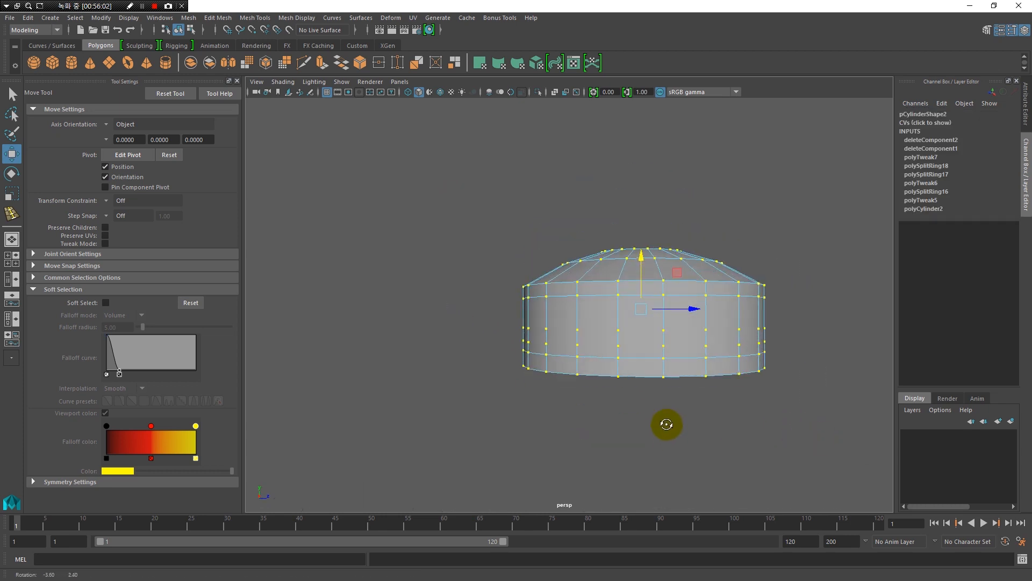
{"action": "key", "text": "Delete"}
{"action": "left_click_drag", "start_coordinate": [596, 380], "coordinate": [622, 304], "text": "alt"}
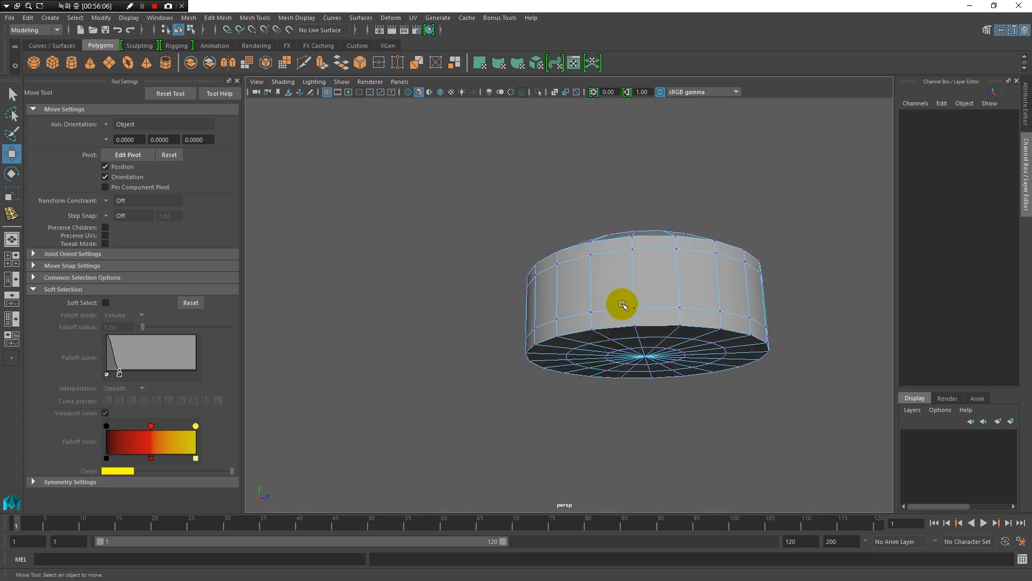
{"action": "left_click_drag", "start_coordinate": [623, 297], "coordinate": [592, 333], "text": "alt"}
Step: Return the domed cylinder to object mode and examine its shape with the smooth mesh preview
{"action": "right_click_drag", "start_coordinate": [593, 259], "coordinate": [609, 285]}
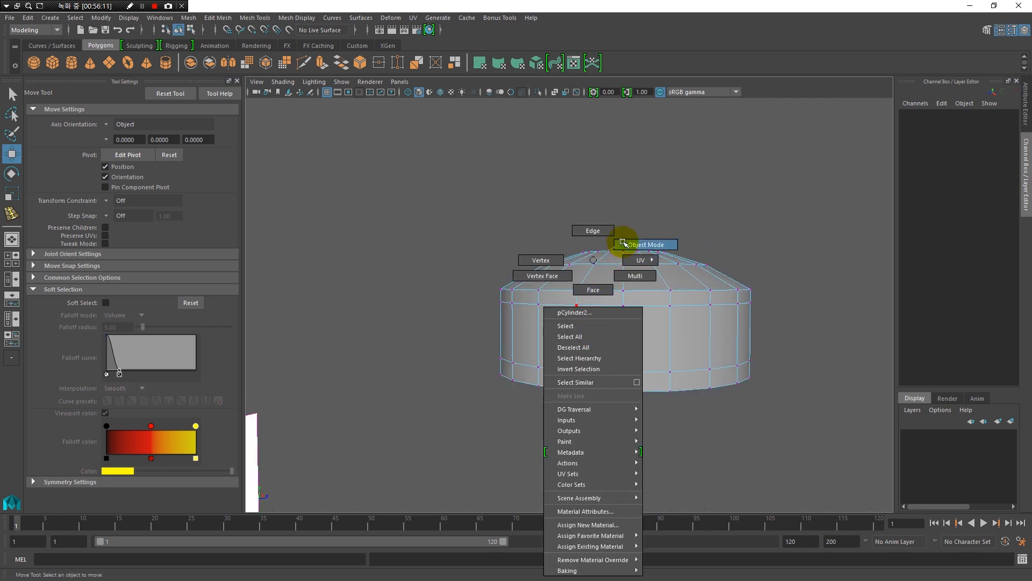
{"action": "right_click_drag", "start_coordinate": [623, 243], "coordinate": [623, 244]}
{"action": "left_click", "coordinate": [604, 361]}
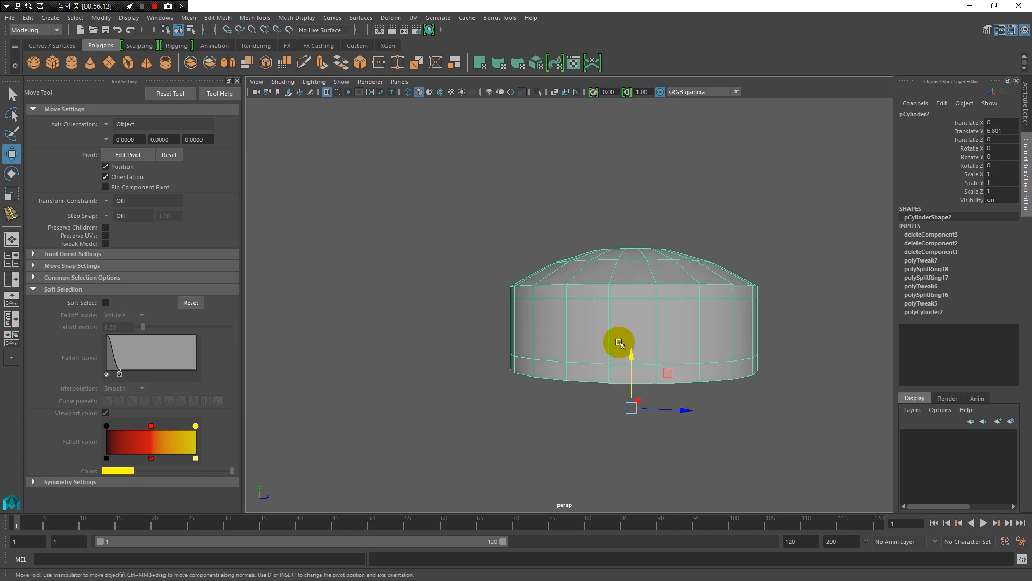
{"action": "key", "text": "3"}
{"action": "left_click", "coordinate": [572, 406]}
{"action": "left_click_drag", "start_coordinate": [648, 422], "coordinate": [625, 329], "text": "alt"}
{"action": "left_click", "coordinate": [622, 336]}
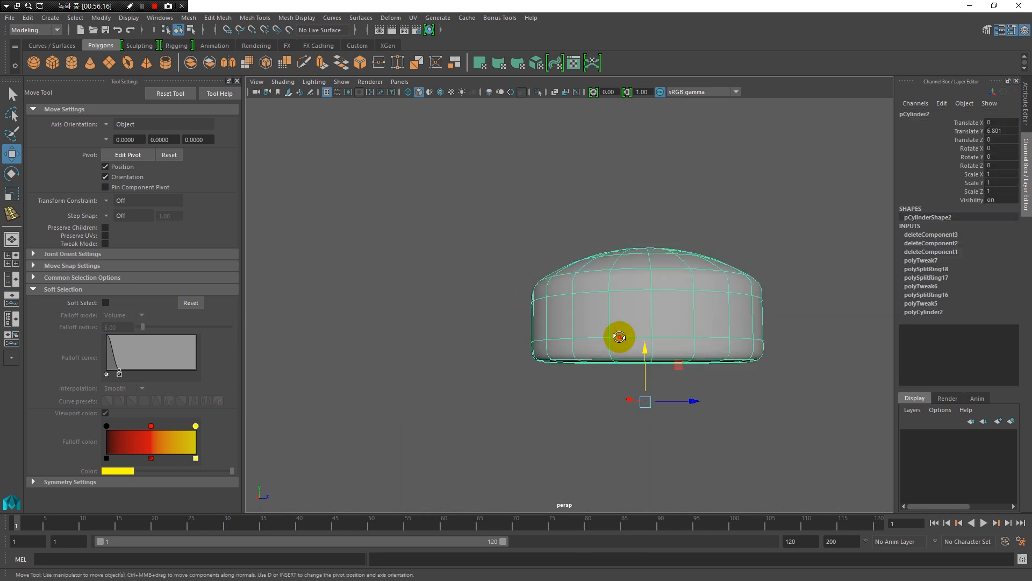
Step: Turn off smoothing and raise the cylinder's lower vertex rows along Y to shorten its side wall
{"action": "key", "text": "1"}
{"action": "right_click", "coordinate": [616, 337]}
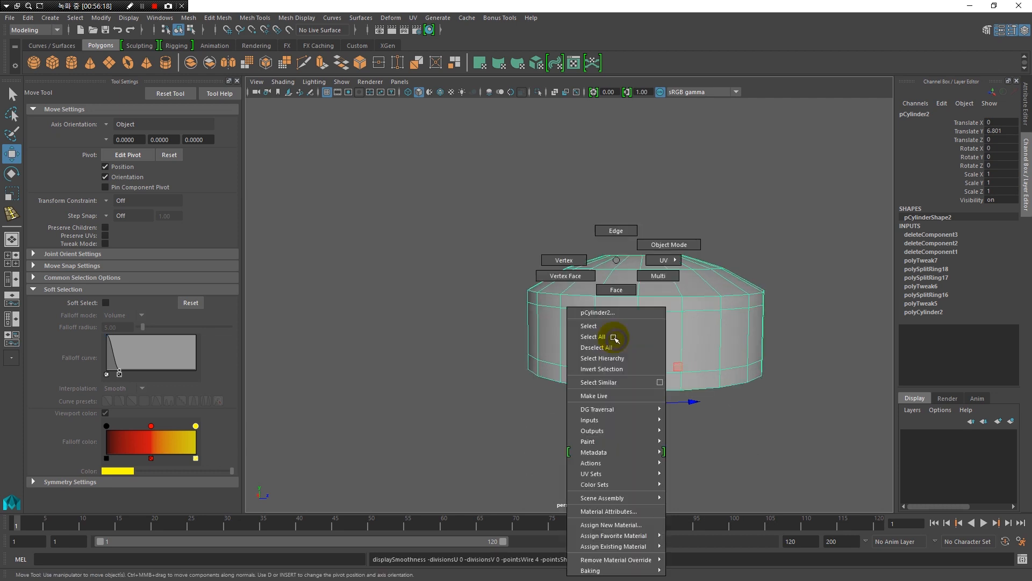
{"action": "left_click", "coordinate": [559, 260]}
{"action": "left_click_drag", "start_coordinate": [560, 341], "coordinate": [464, 339], "text": "alt"}
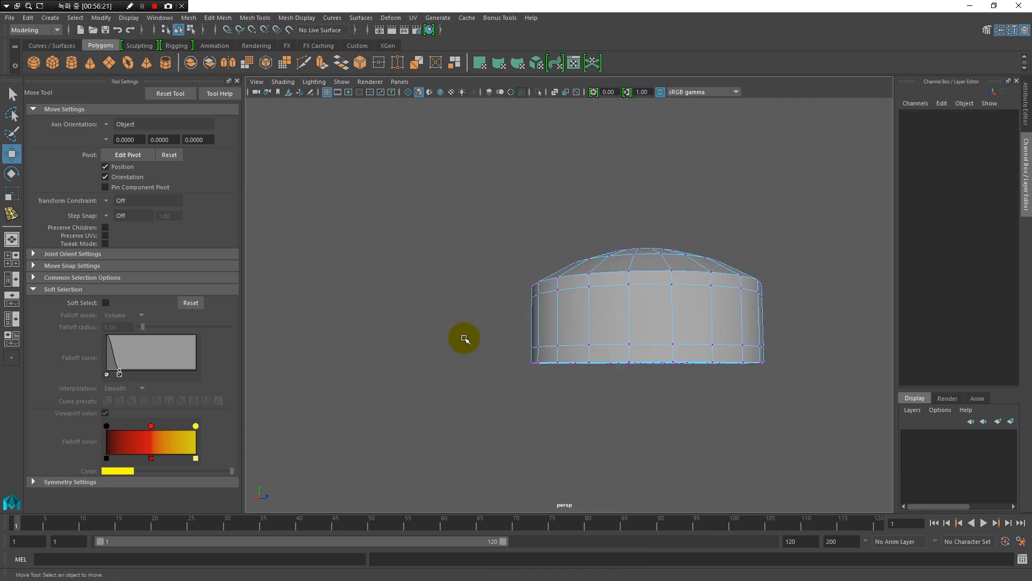
{"action": "left_click_drag", "start_coordinate": [897, 415], "coordinate": [897, 416]}
{"action": "left_click_drag", "start_coordinate": [710, 410], "coordinate": [679, 408], "text": "alt"}
{"action": "left_click_drag", "start_coordinate": [640, 307], "coordinate": [643, 279]}
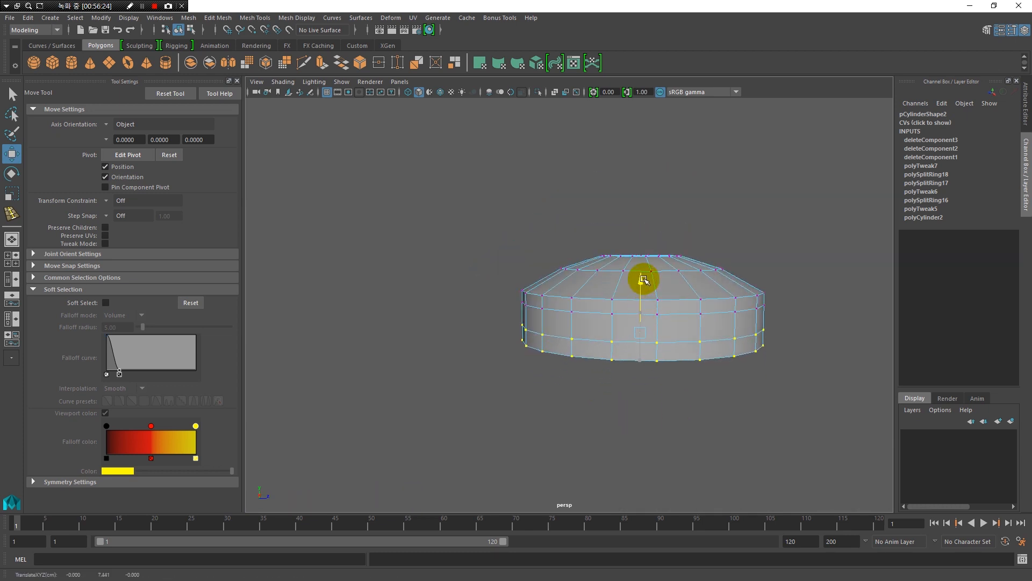
{"action": "left_click_drag", "start_coordinate": [714, 396], "coordinate": [636, 378], "text": "alt"}
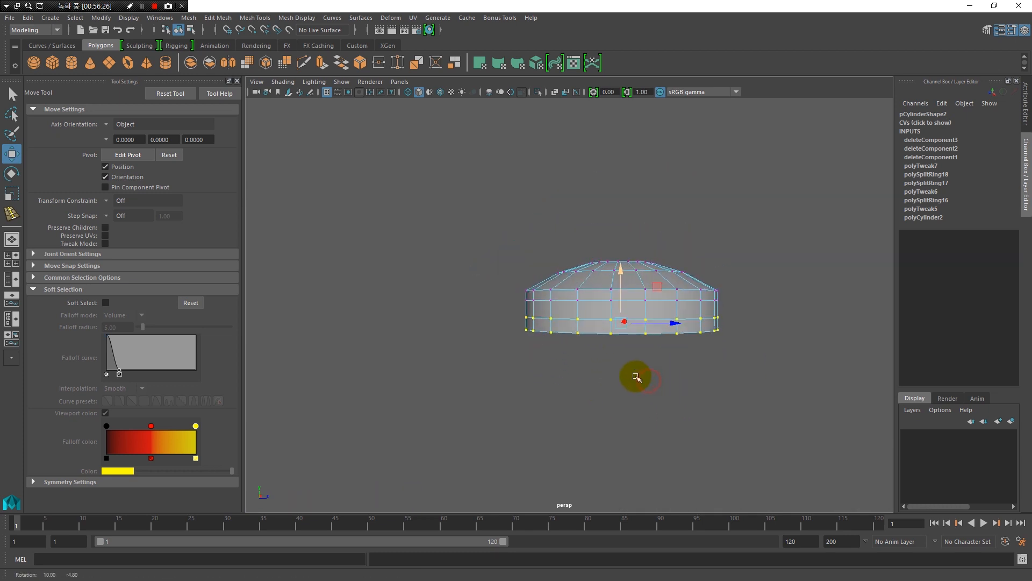
Step: Examine the shortened dome in object mode with smooth preview from the side and other angles
{"action": "right_click", "coordinate": [581, 315]}
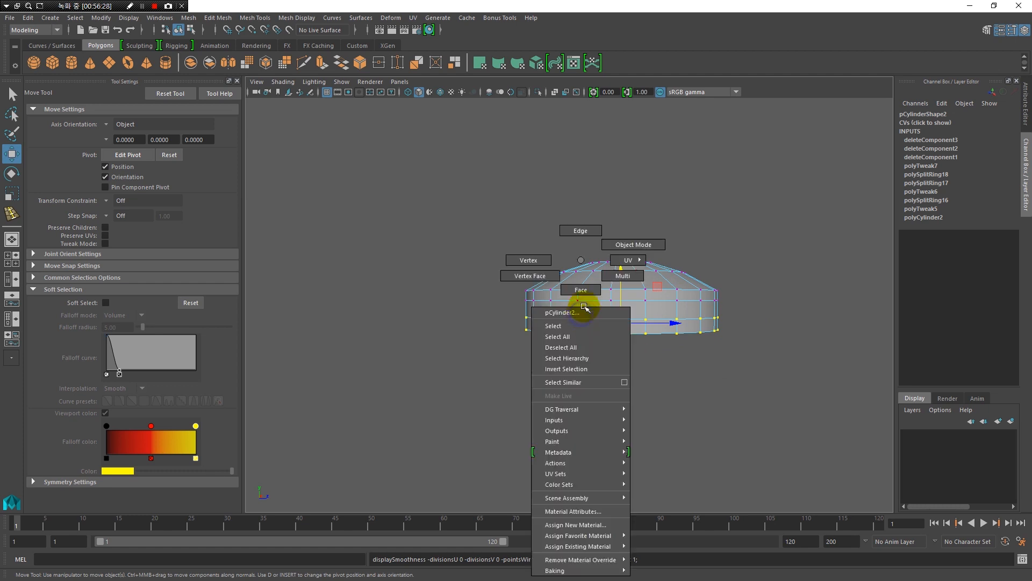
{"action": "left_click", "coordinate": [614, 246]}
{"action": "left_click", "coordinate": [594, 308]}
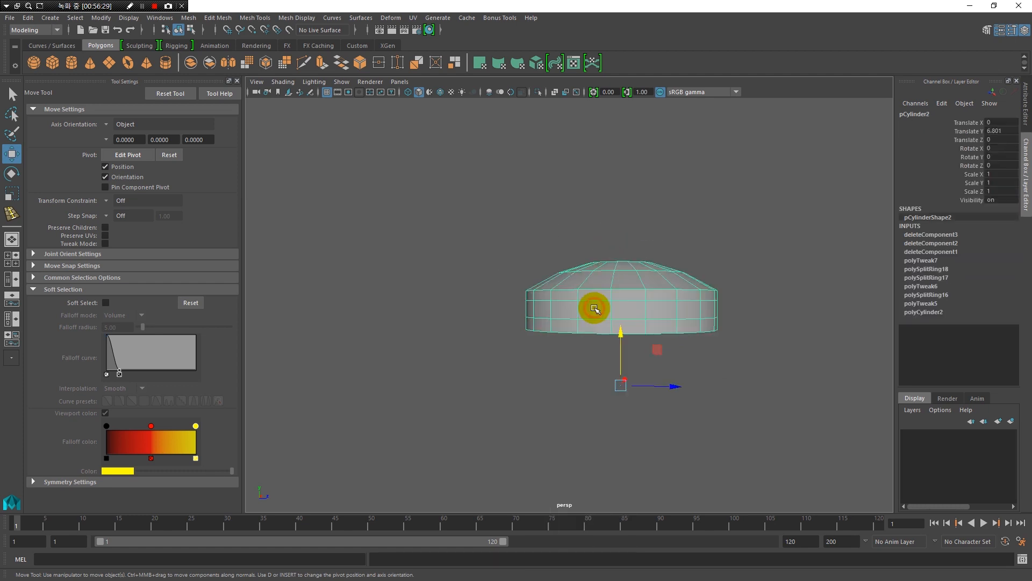
{"action": "key", "text": "3"}
{"action": "left_click_drag", "start_coordinate": [690, 386], "coordinate": [537, 374], "text": "alt"}
{"action": "left_click", "coordinate": [588, 408]}
{"action": "left_click_drag", "start_coordinate": [588, 409], "coordinate": [571, 328], "text": "alt"}
{"action": "left_click", "coordinate": [571, 325]}
{"action": "right_click_drag", "start_coordinate": [572, 325], "coordinate": [627, 397], "text": "alt"}
Step: Scale the vertex ring at the dome's shoulder inward in the front view and show the mesh smoothed
{"action": "key", "text": "1"}
{"action": "right_click_drag", "start_coordinate": [597, 331], "coordinate": [547, 272]}
{"action": "left_click_drag", "start_coordinate": [590, 350], "coordinate": [604, 334], "text": "alt"}
{"action": "key", "text": "space"}
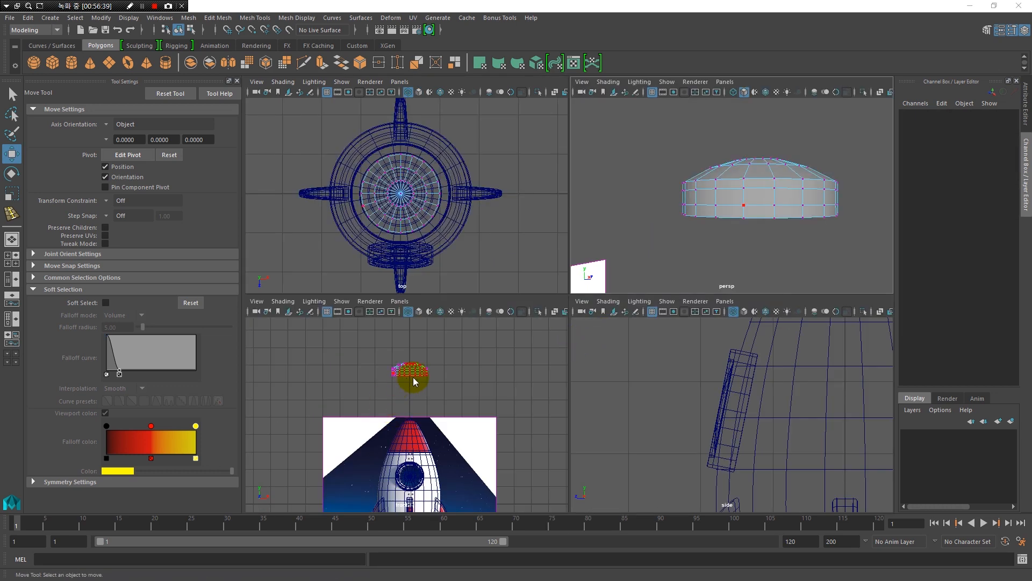
{"action": "key", "text": "space"}
{"action": "right_click_drag", "start_coordinate": [627, 286], "coordinate": [441, 313], "text": "alt"}
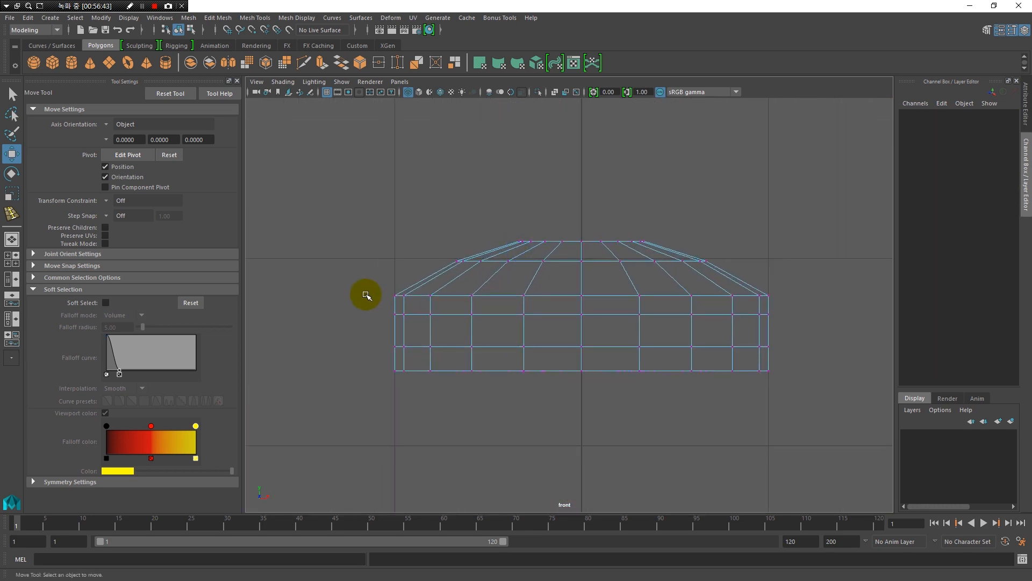
{"action": "left_click_drag", "start_coordinate": [475, 284], "coordinate": [794, 302]}
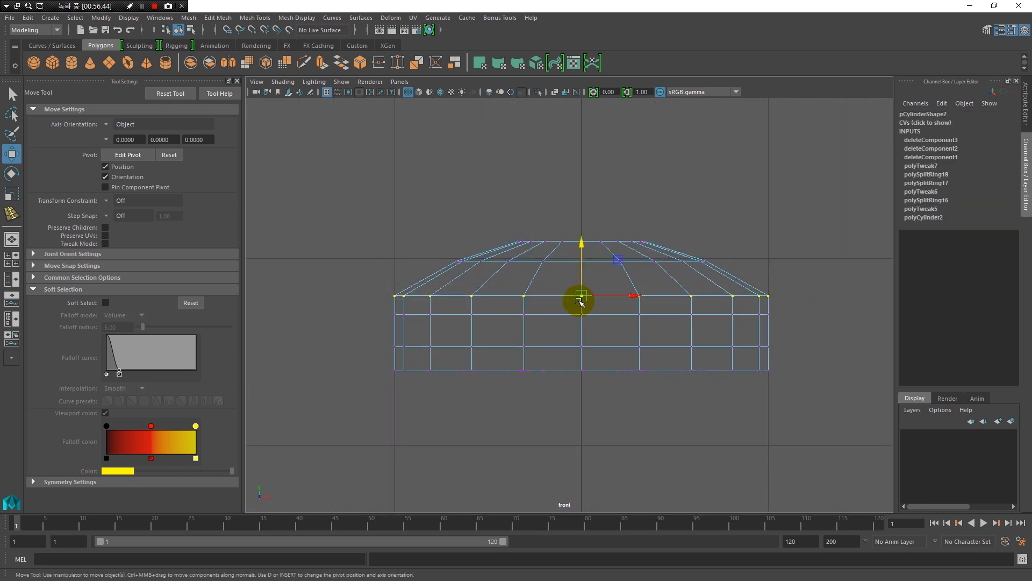
{"action": "key", "text": "r"}
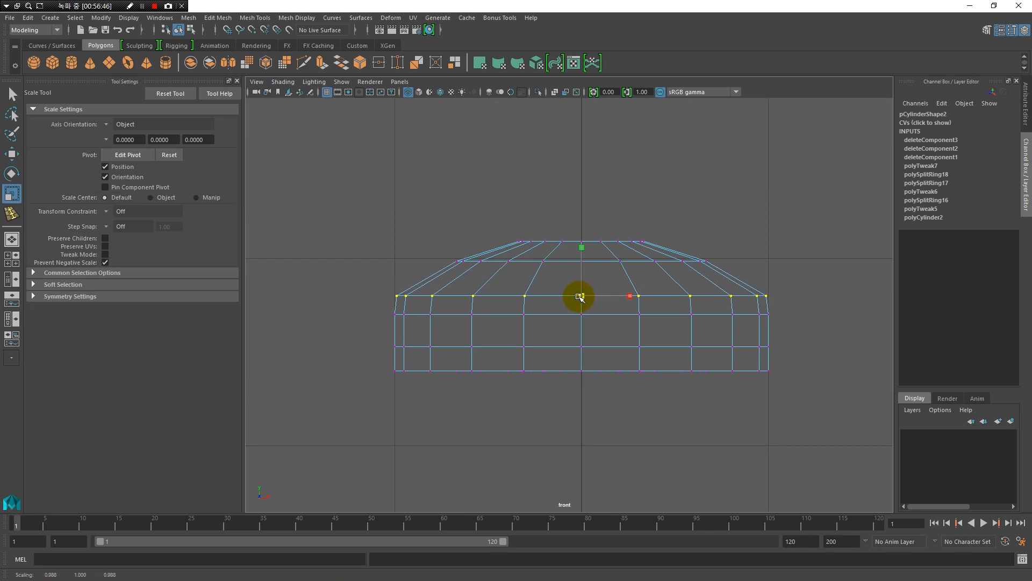
{"action": "key", "text": "3"}
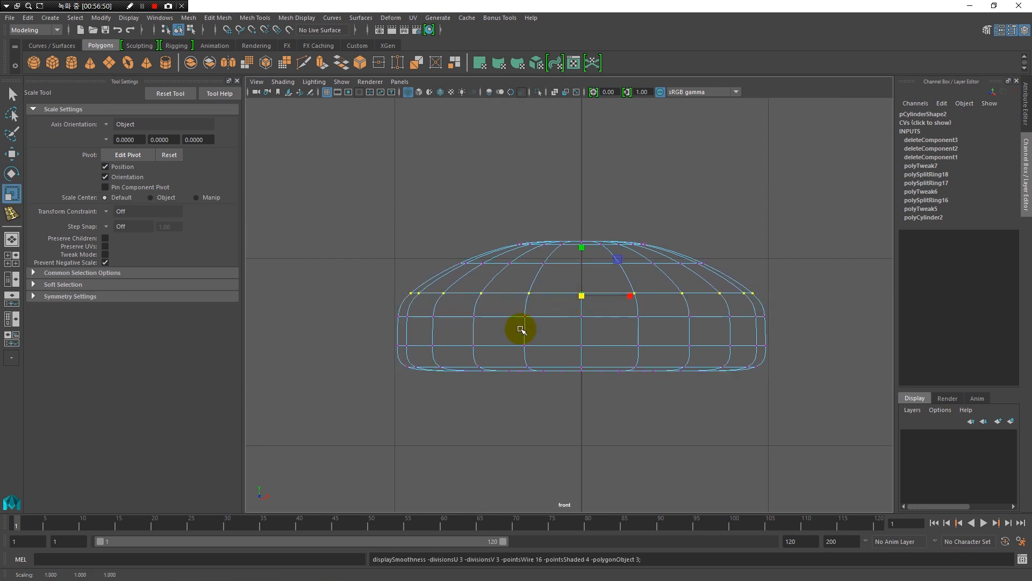
Step: Raise the dome's bottom vertex rows slightly along Y to flatten it further, and return to object mode
{"action": "left_click_drag", "start_coordinate": [378, 338], "coordinate": [789, 414]}
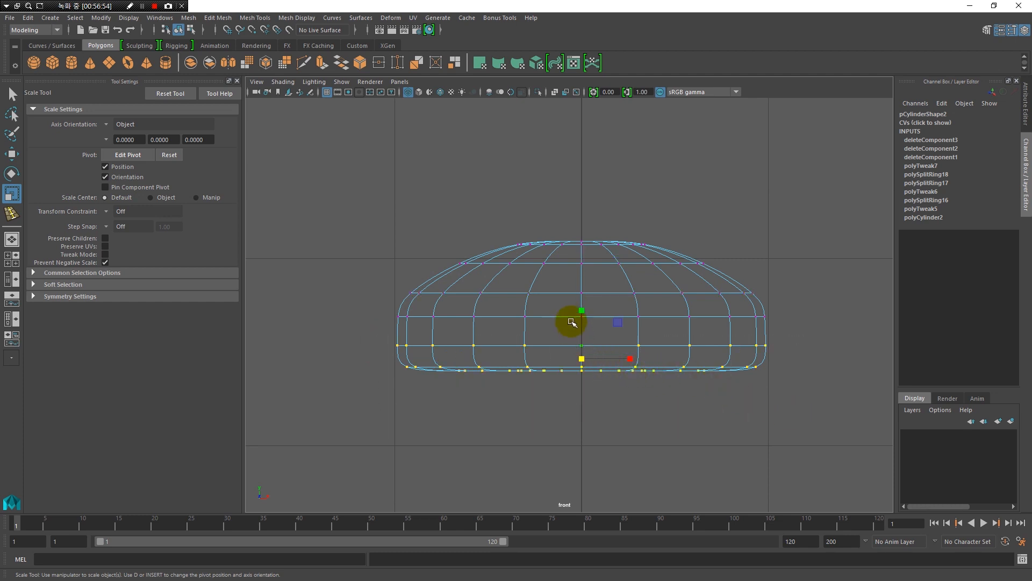
{"action": "key", "text": "w"}
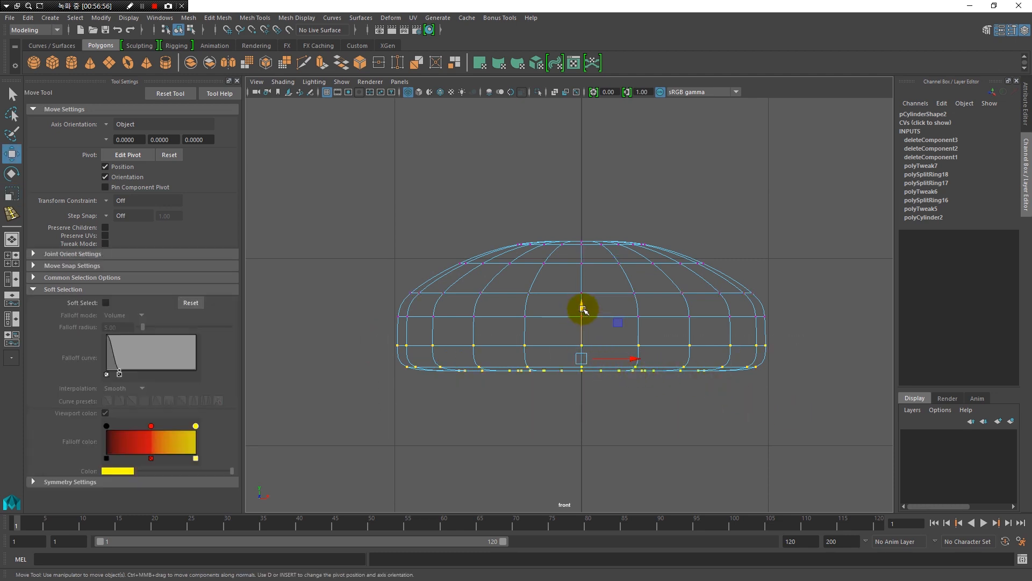
{"action": "left_click_drag", "start_coordinate": [583, 307], "coordinate": [578, 299]}
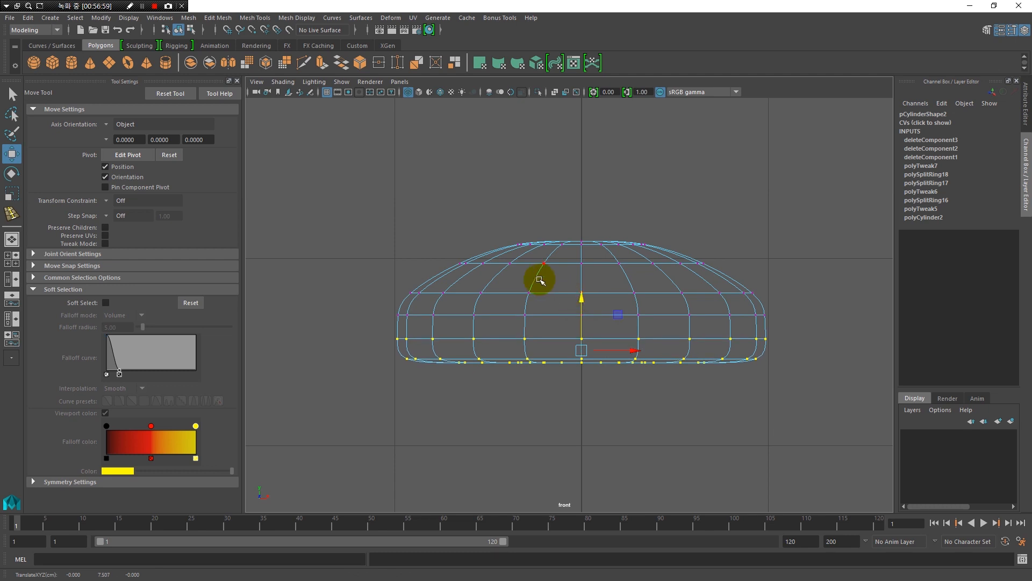
{"action": "right_click_drag", "start_coordinate": [536, 279], "coordinate": [562, 246]}
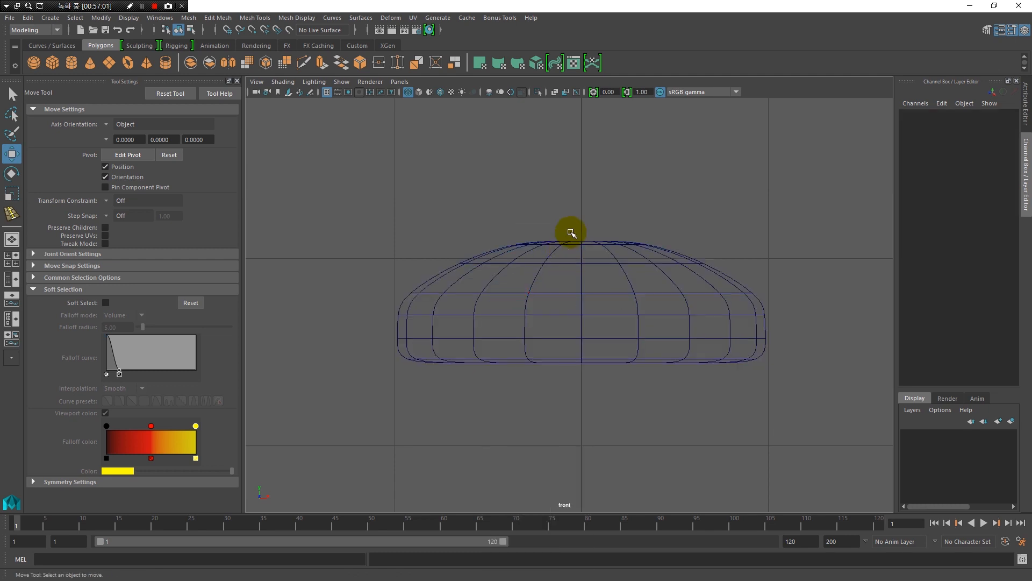
Step: Scale the whole dome uniformly down to 0.208 in the perspective view
{"action": "key", "text": "space"}
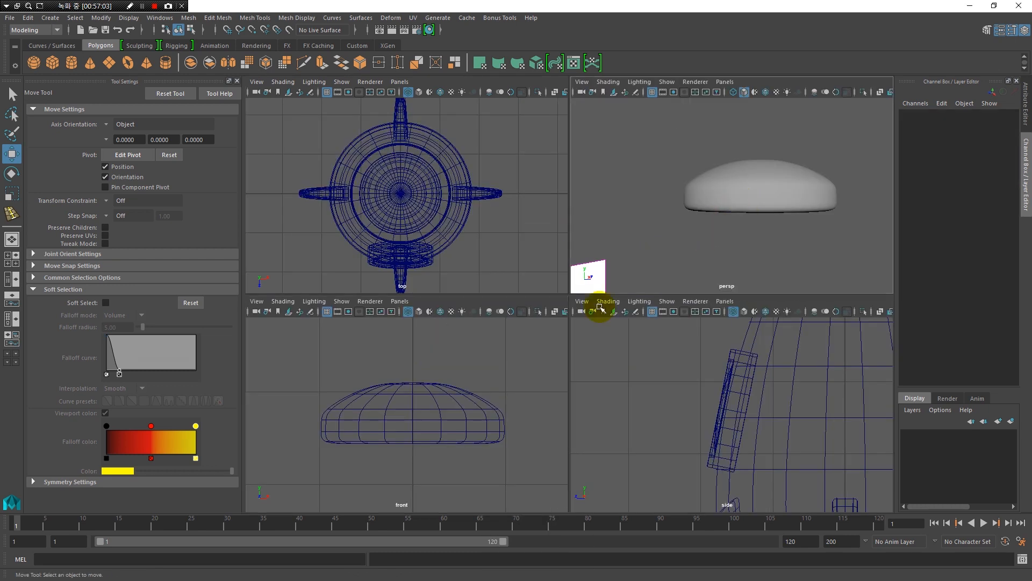
{"action": "key", "text": "space"}
{"action": "left_click_drag", "start_coordinate": [621, 372], "coordinate": [559, 324], "text": "alt"}
{"action": "left_click", "coordinate": [573, 318]}
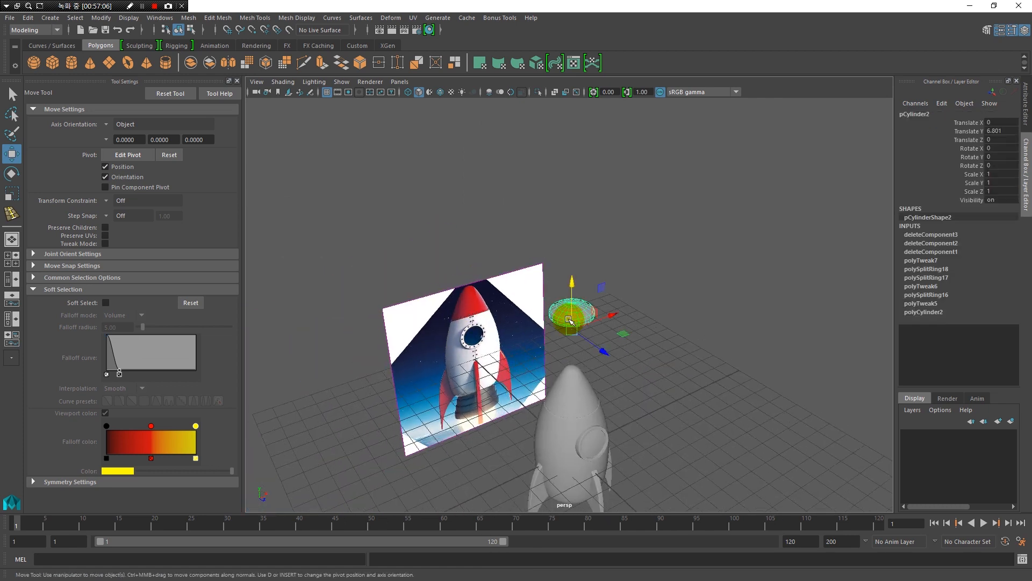
{"action": "key", "text": "r"}
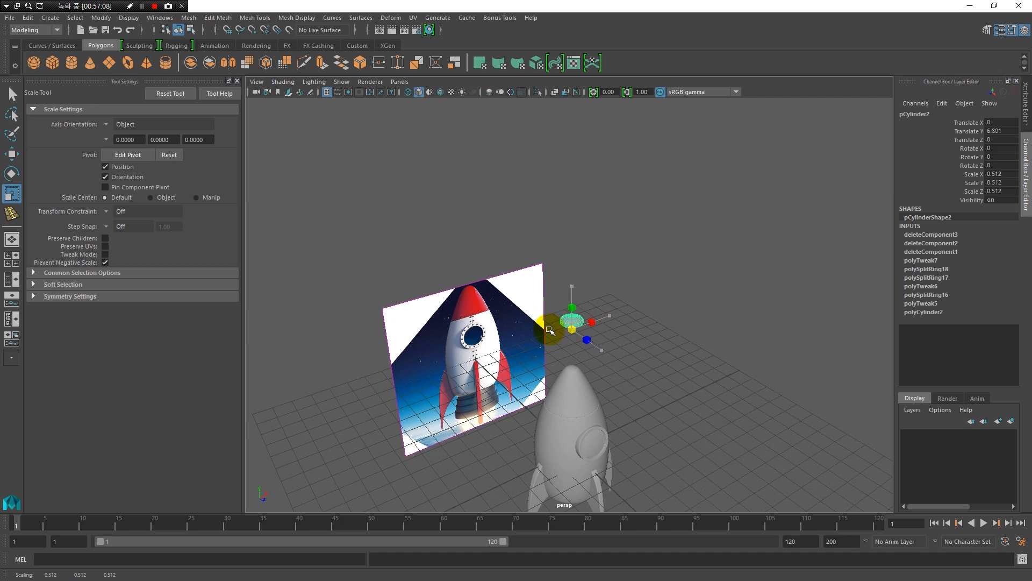
{"action": "left_click_drag", "start_coordinate": [540, 318], "coordinate": [646, 385], "text": "alt"}
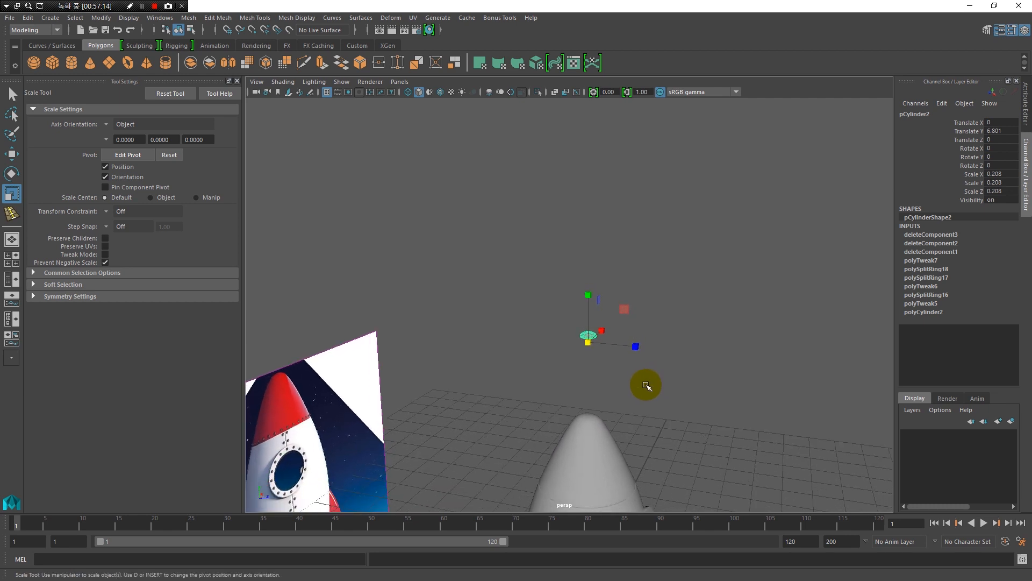
Step: Move the small dome down to Y 3.017 and forward to Z 1.345, in front of the rocket's nose seam
{"action": "key", "text": "w"}
{"action": "left_click_drag", "start_coordinate": [589, 299], "coordinate": [594, 430]}
{"action": "middle_click_drag", "start_coordinate": [637, 426], "coordinate": [608, 281], "text": "alt"}
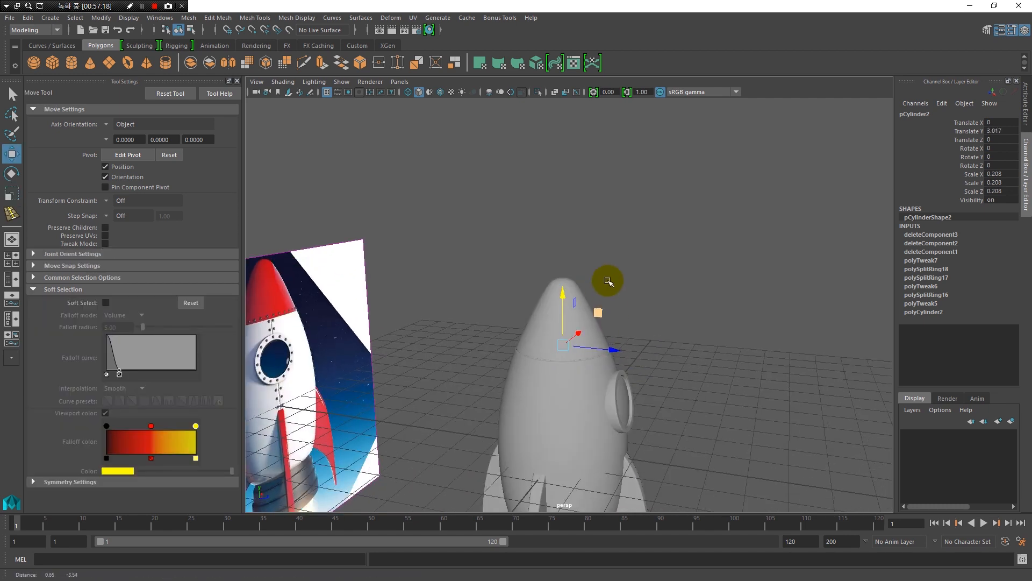
{"action": "right_click_drag", "start_coordinate": [603, 286], "coordinate": [623, 375], "text": "alt"}
{"action": "left_click_drag", "start_coordinate": [678, 371], "coordinate": [525, 401]}
{"action": "right_click_drag", "start_coordinate": [573, 414], "coordinate": [603, 371], "text": "alt"}
Step: In the front view, rotate the small dome to exactly 90 degrees about X so it faces outward
{"action": "key", "text": "space"}
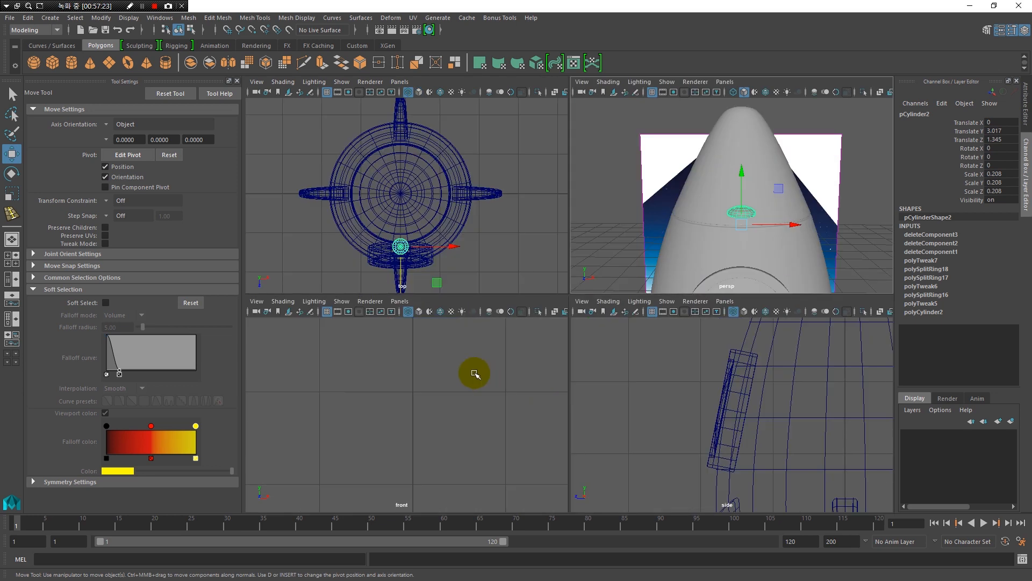
{"action": "key", "text": "space"}
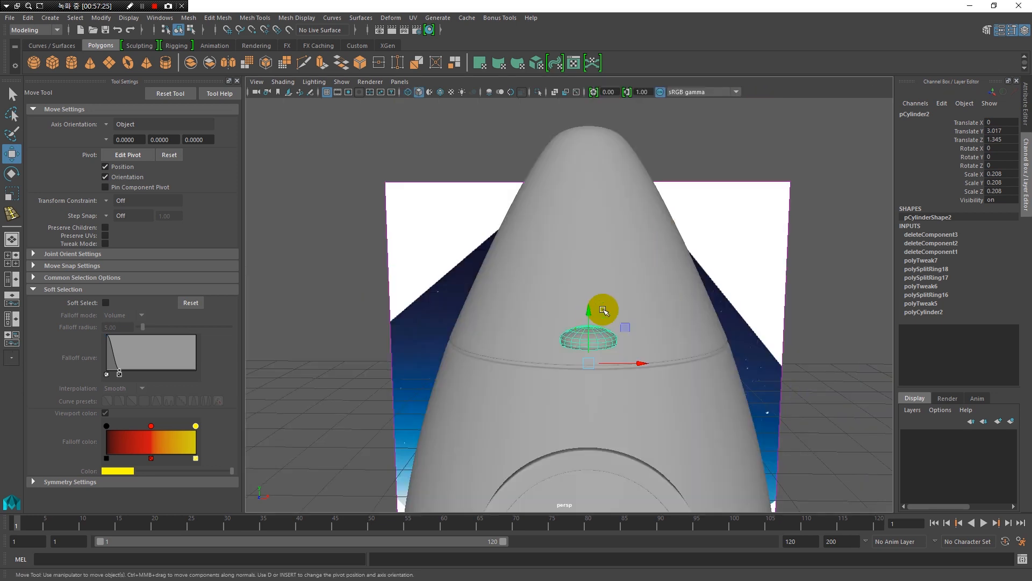
{"action": "key", "text": "space"}
{"action": "key", "text": "space"}
{"action": "right_click_drag", "start_coordinate": [655, 374], "coordinate": [359, 353], "text": "alt"}
{"action": "scroll", "coordinate": [583, 374], "scroll_direction": "up", "scroll_amount": 10}
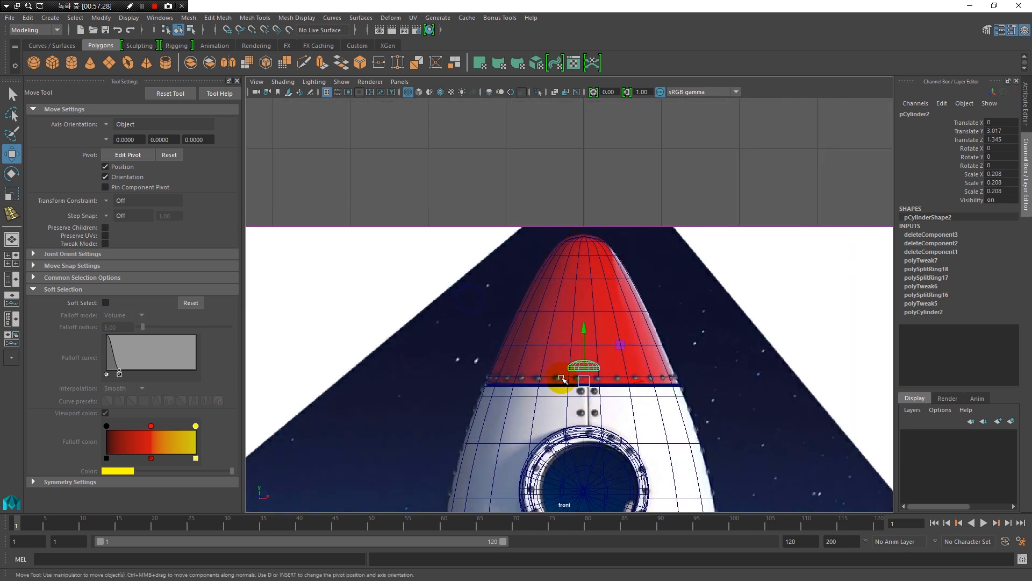
{"action": "scroll", "coordinate": [559, 290], "scroll_direction": "up", "scroll_amount": 8}
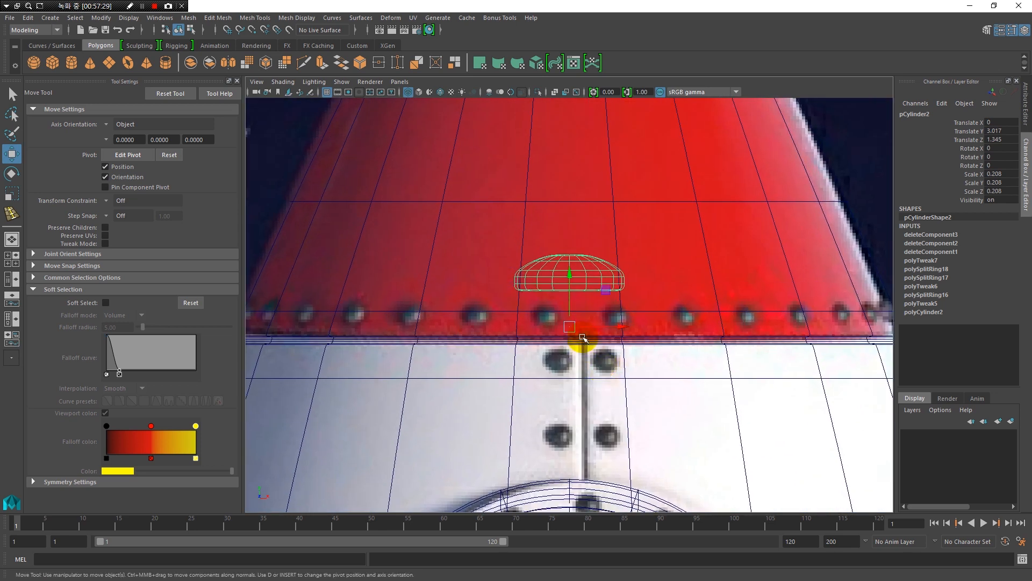
{"action": "key", "text": "e"}
{"action": "left_click_drag", "start_coordinate": [569, 296], "coordinate": [572, 329]}
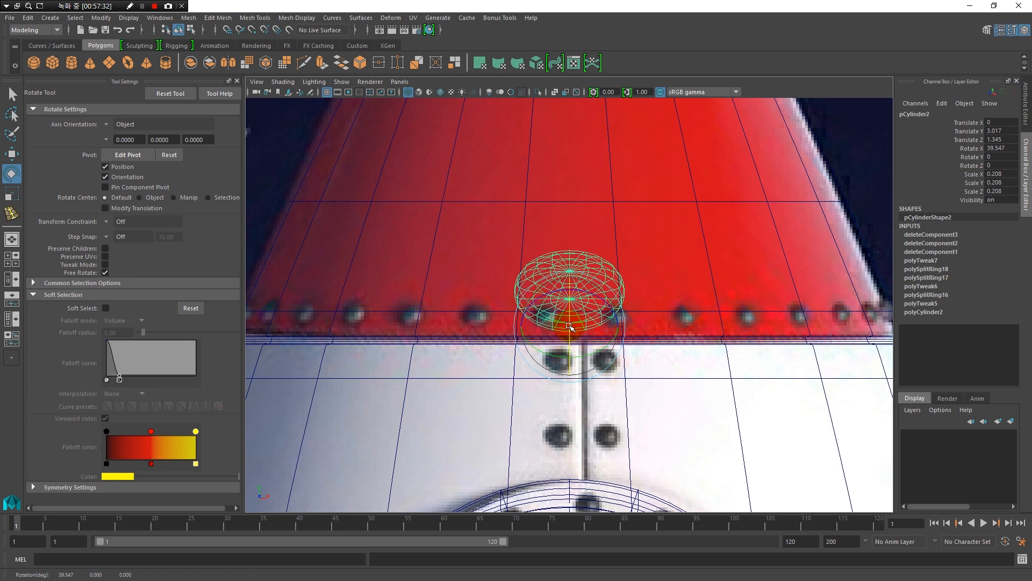
{"action": "left_click", "coordinate": [999, 151]}
{"action": "type", "text": "90"}
{"action": "key", "text": "Return"}
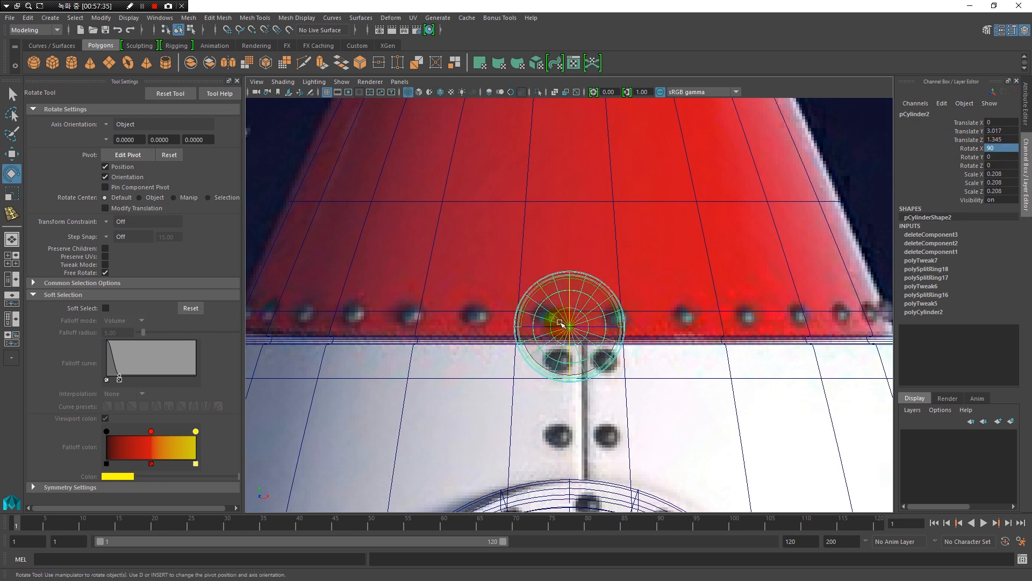
Step: Scale the dome to 0.061 and raise it to Y 3.075, keeping X at 0, to match the reference rivet row
{"action": "key", "text": "r"}
{"action": "left_click_drag", "start_coordinate": [568, 328], "coordinate": [499, 329]}
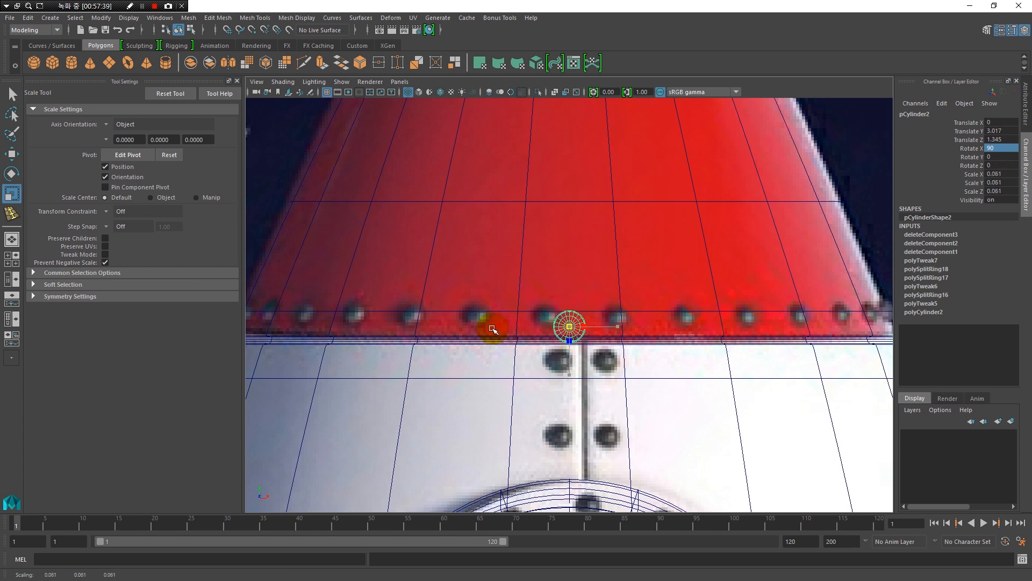
{"action": "key", "text": "w"}
{"action": "left_click_drag", "start_coordinate": [620, 327], "coordinate": [597, 323]}
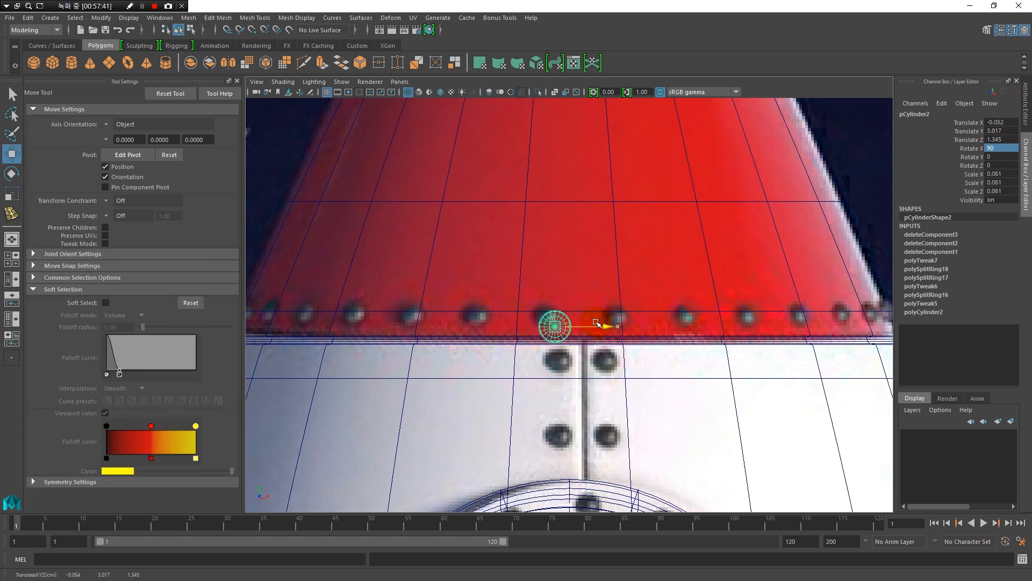
{"action": "key", "text": "ctrl+z"}
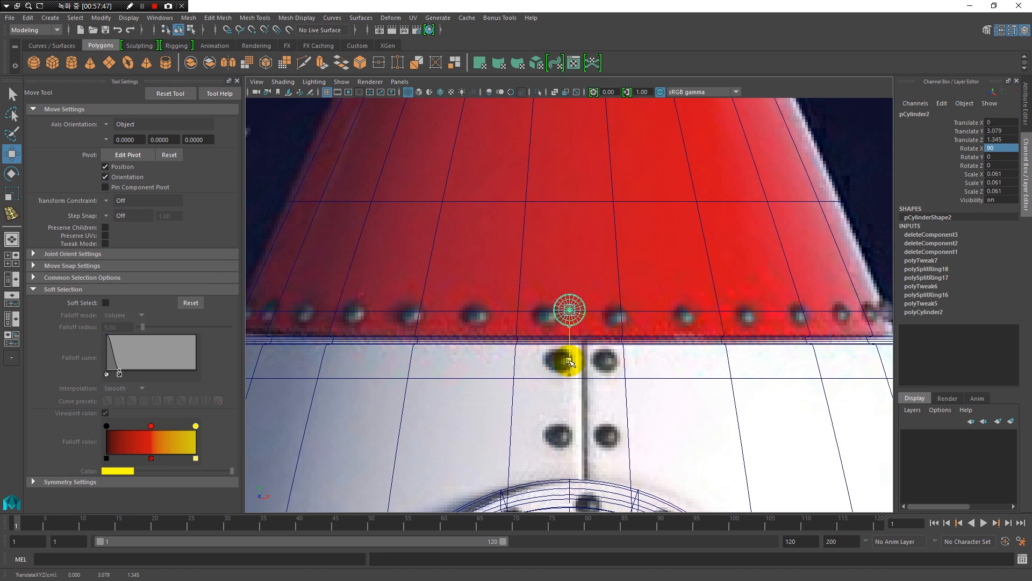
{"action": "key", "text": "space"}
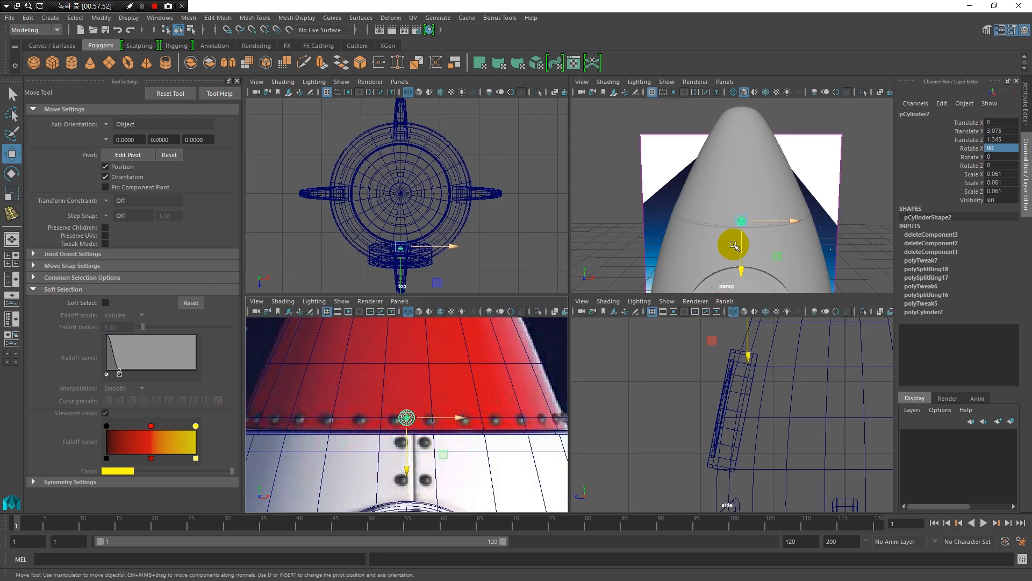
Step: In the perspective view, move the rivet back to Z 1.206 so it sits close to the nose surface
{"action": "key", "text": "space"}
{"action": "left_click_drag", "start_coordinate": [588, 362], "coordinate": [498, 361], "text": "alt"}
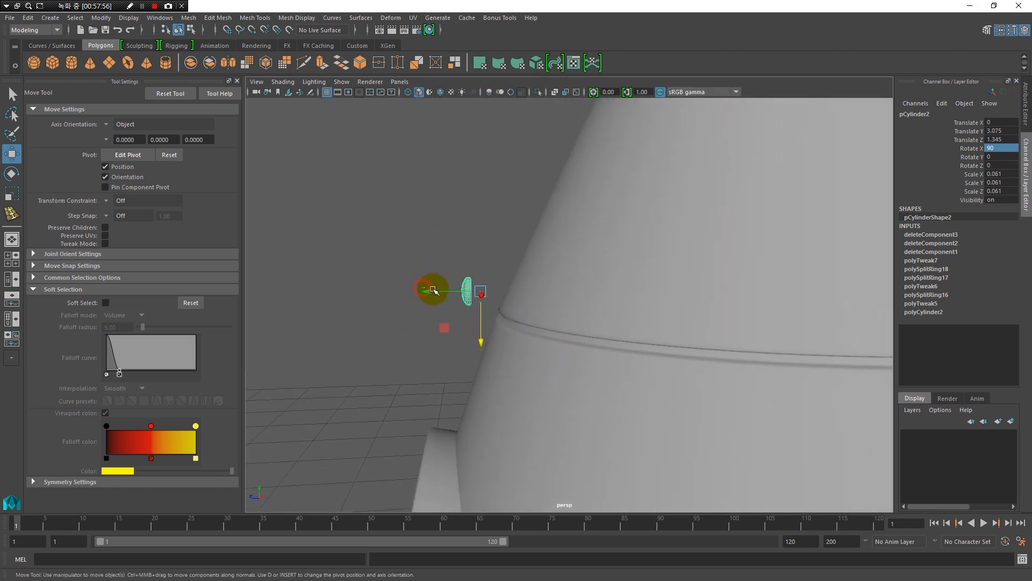
{"action": "left_click", "coordinate": [429, 288]}
{"action": "left_click", "coordinate": [468, 293]}
{"action": "left_click_drag", "start_coordinate": [423, 294], "coordinate": [461, 293]}
{"action": "left_click_drag", "start_coordinate": [494, 322], "coordinate": [578, 352], "text": "alt"}
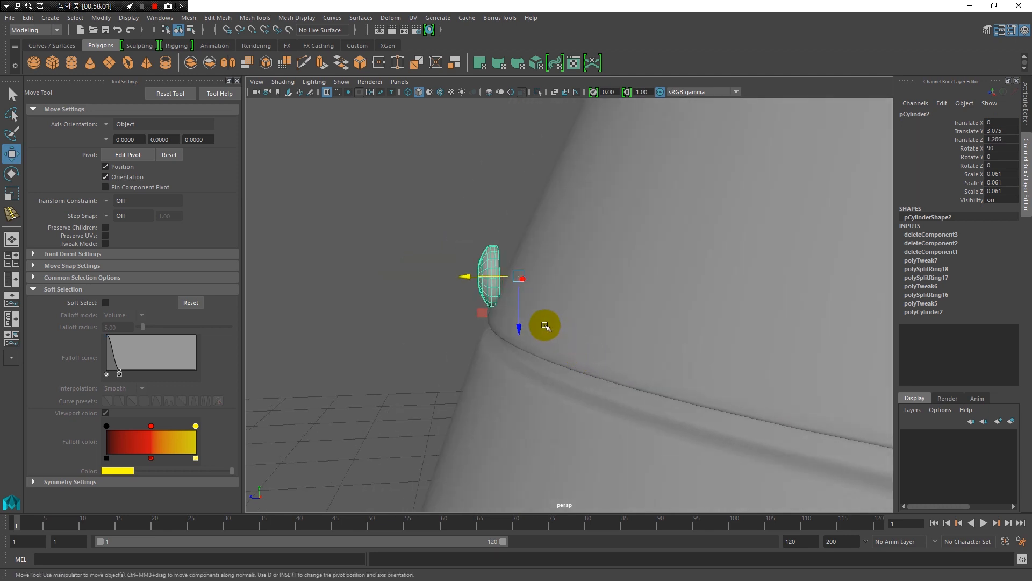
{"action": "mouse_move", "coordinate": [518, 322]}
{"action": "left_mouse_down", "text": "alt"}
{"action": "mouse_move", "coordinate": [474, 325]}
{"action": "mouse_move", "coordinate": [518, 314]}
{"action": "mouse_move", "coordinate": [535, 336]}
{"action": "mouse_move", "coordinate": [516, 332]}
{"action": "left_mouse_up", "text": "alt"}
Step: Tilt the rivet to 66.708 degrees about X and slide it along its own axis to Y 3.067, Z 1.186 against the nose
{"action": "key", "text": "e"}
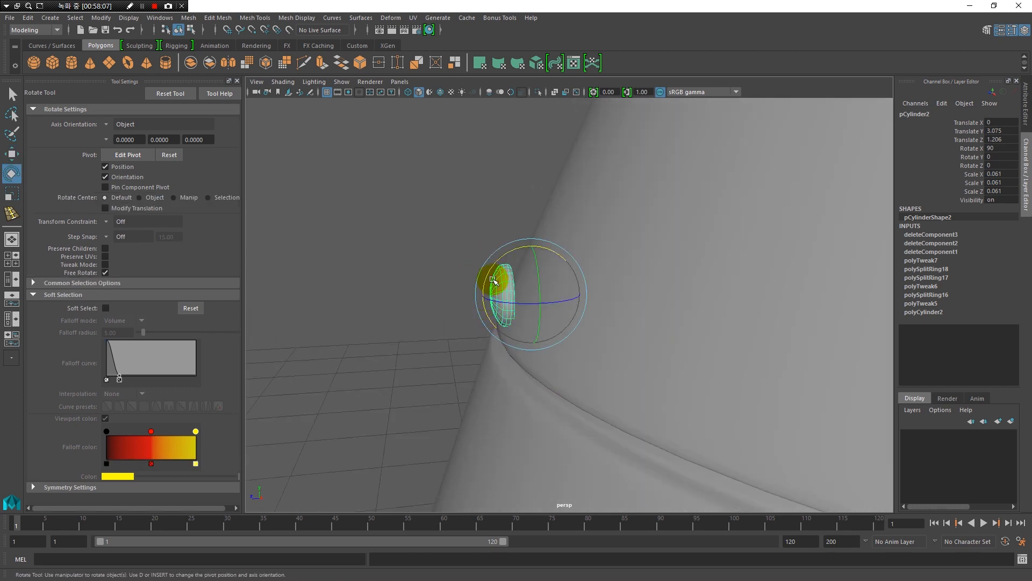
{"action": "left_click_drag", "start_coordinate": [506, 250], "coordinate": [472, 302]}
{"action": "left_click_drag", "start_coordinate": [503, 239], "coordinate": [450, 303]}
{"action": "key", "text": "w"}
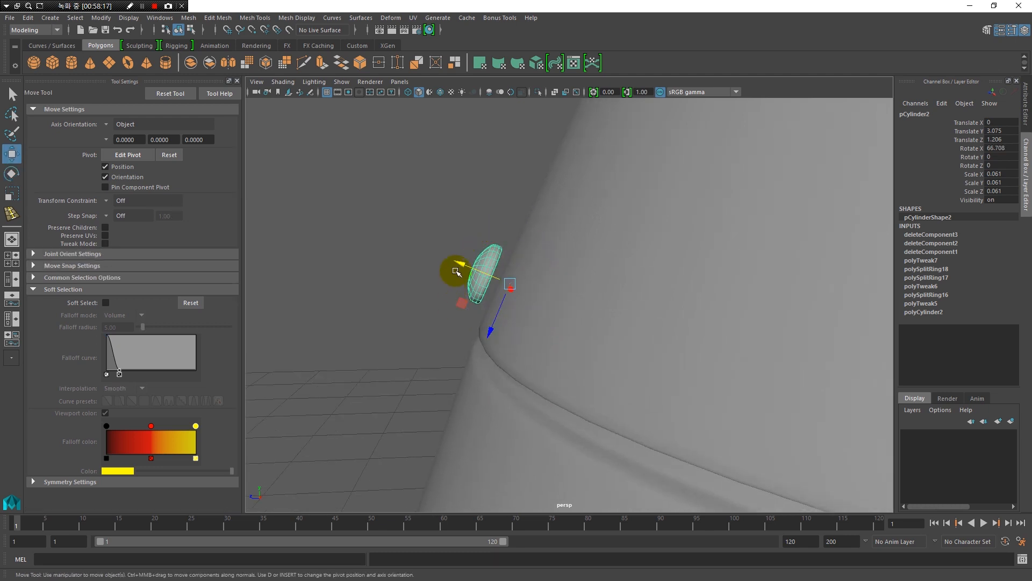
{"action": "left_click_drag", "start_coordinate": [462, 262], "coordinate": [466, 267]}
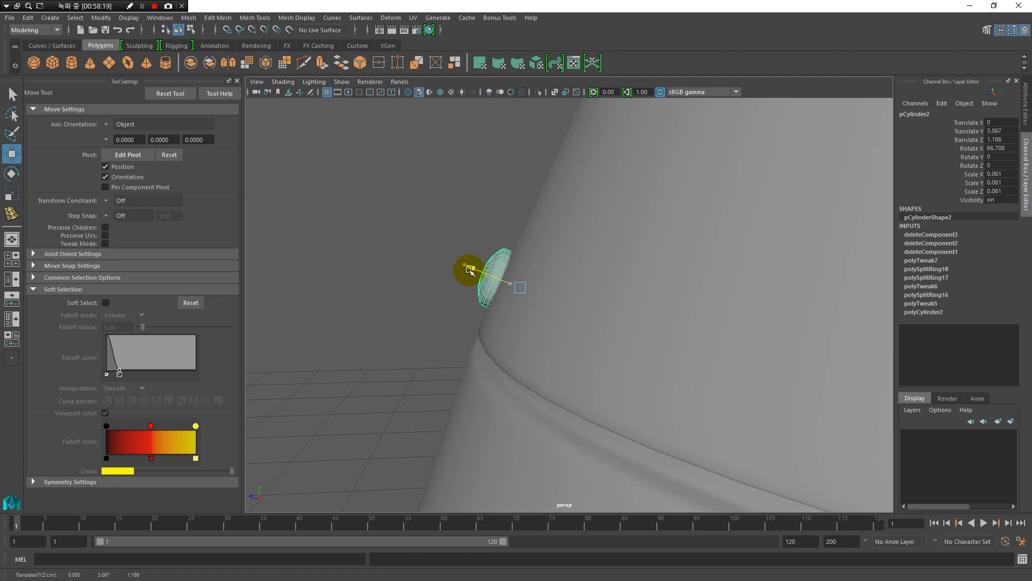
{"action": "right_click_drag", "start_coordinate": [491, 292], "coordinate": [521, 339], "text": "alt"}
Step: Fine-tune the rivet's X rotation to 65.675 degrees so its base follows the slope of the nose
{"action": "key", "text": "e"}
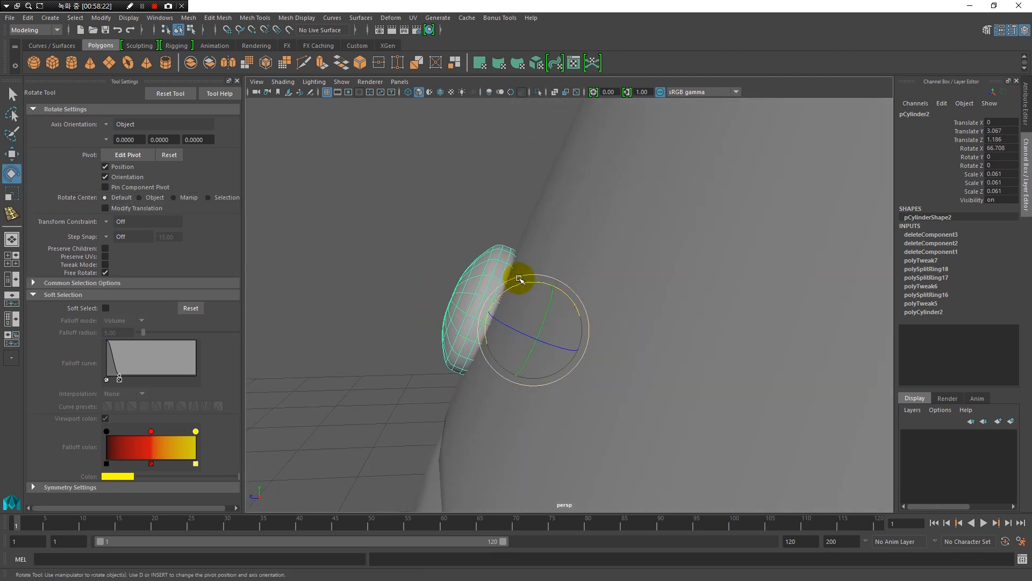
{"action": "left_click_drag", "start_coordinate": [522, 281], "coordinate": [522, 284]}
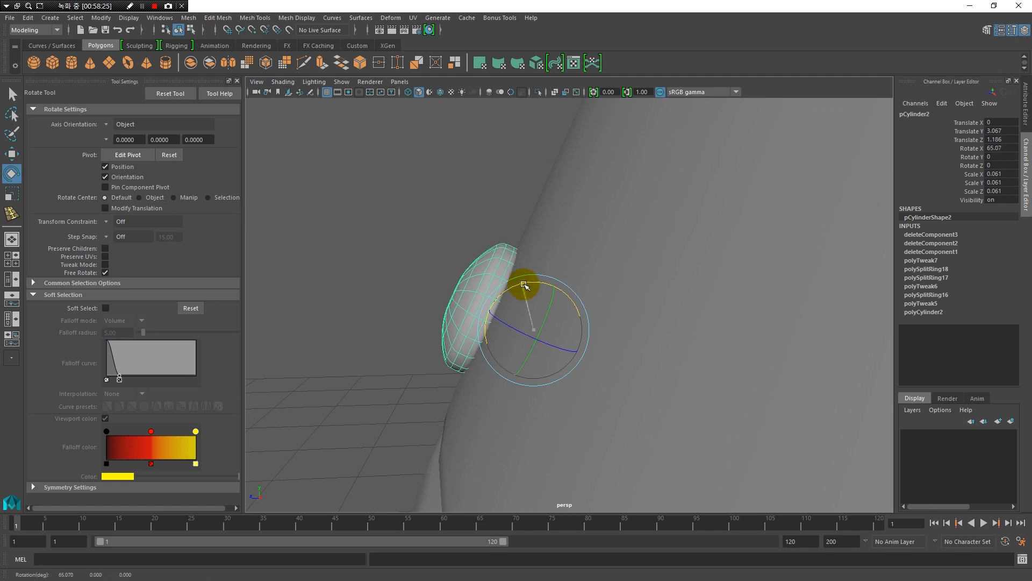
{"action": "left_click_drag", "start_coordinate": [523, 284], "coordinate": [550, 306], "text": "alt"}
{"action": "left_click_drag", "start_coordinate": [639, 334], "coordinate": [543, 364], "text": "alt"}
{"action": "left_click", "coordinate": [115, 198]}
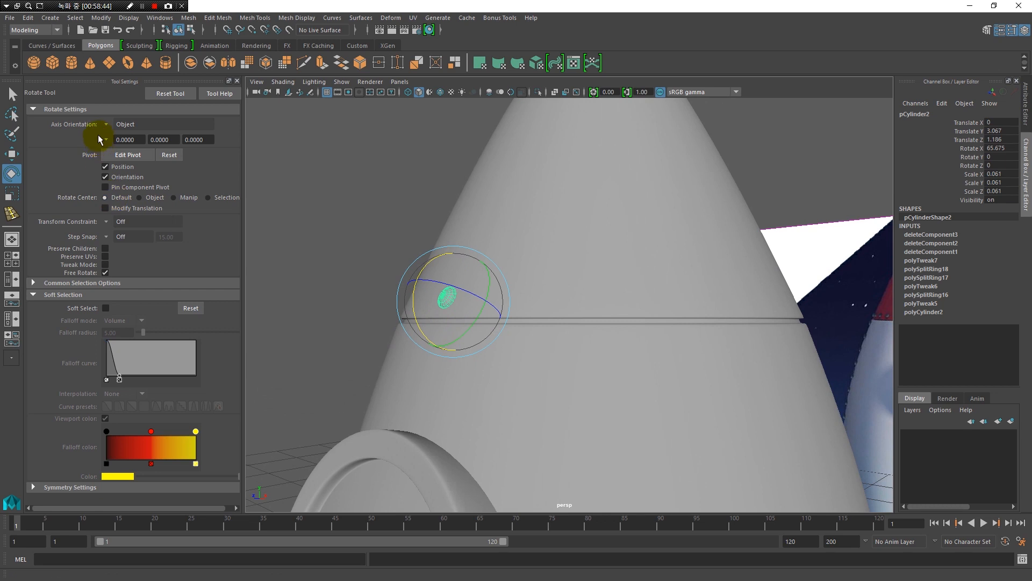
Step: Try to move the rivet's pivot toward the rocket's centre in the side view using the tilted object axes, and undo it
{"action": "left_click_drag", "start_coordinate": [512, 342], "coordinate": [720, 355], "text": "alt"}
{"action": "key", "text": "w"}
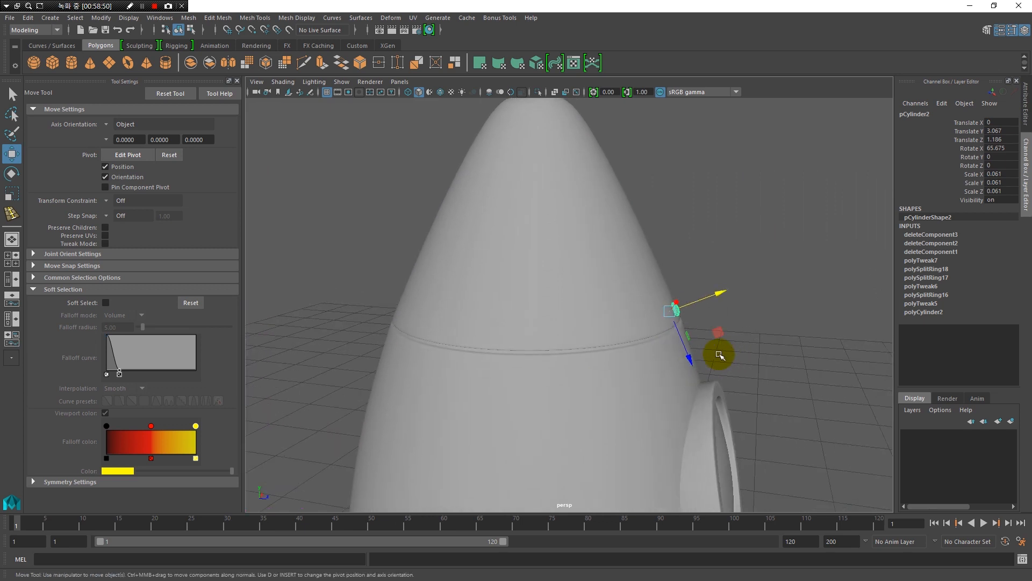
{"action": "right_click_drag", "start_coordinate": [725, 363], "coordinate": [558, 330], "text": "alt"}
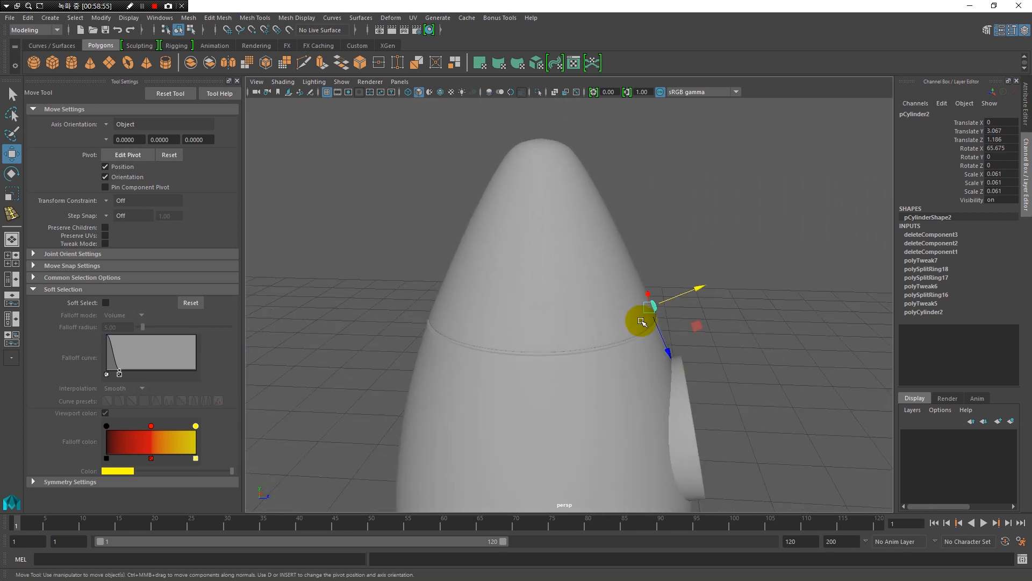
{"action": "key", "text": "space"}
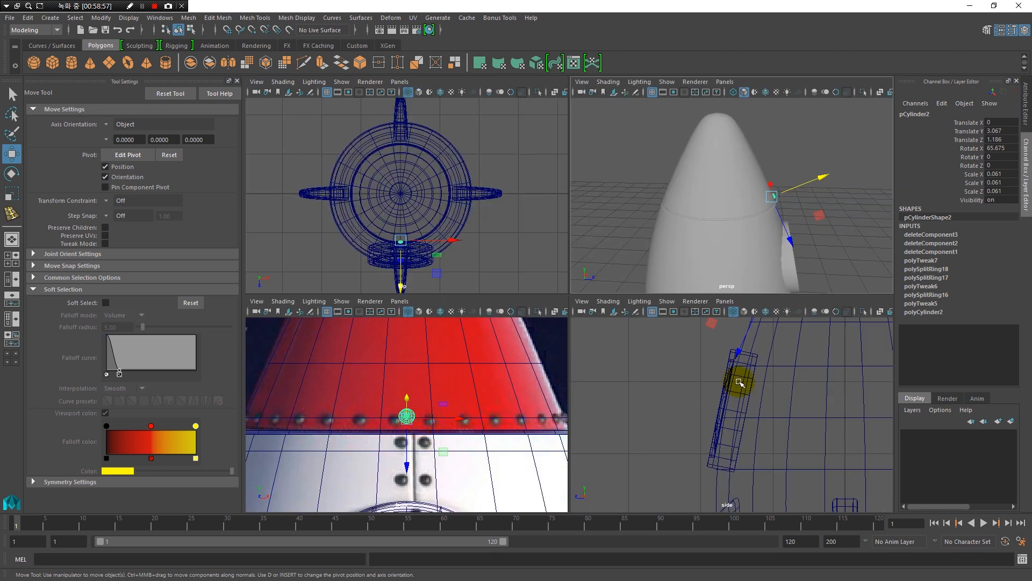
{"action": "key", "text": "space"}
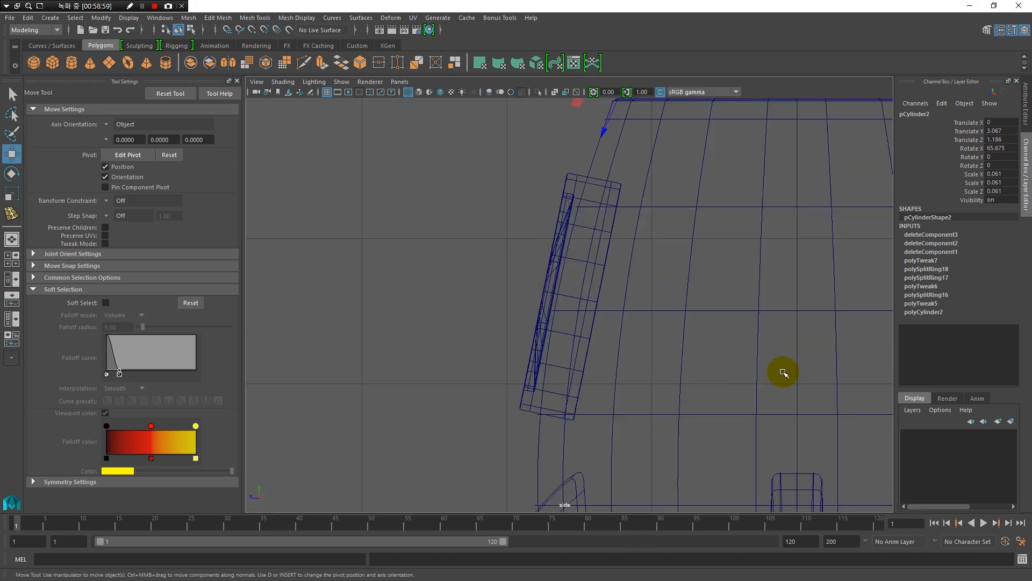
{"action": "scroll", "coordinate": [784, 369], "scroll_direction": "down", "scroll_amount": 5}
{"action": "scroll", "coordinate": [619, 281], "scroll_direction": "up", "scroll_amount": 2}
{"action": "scroll", "coordinate": [497, 224], "scroll_direction": "down", "scroll_amount": 1}
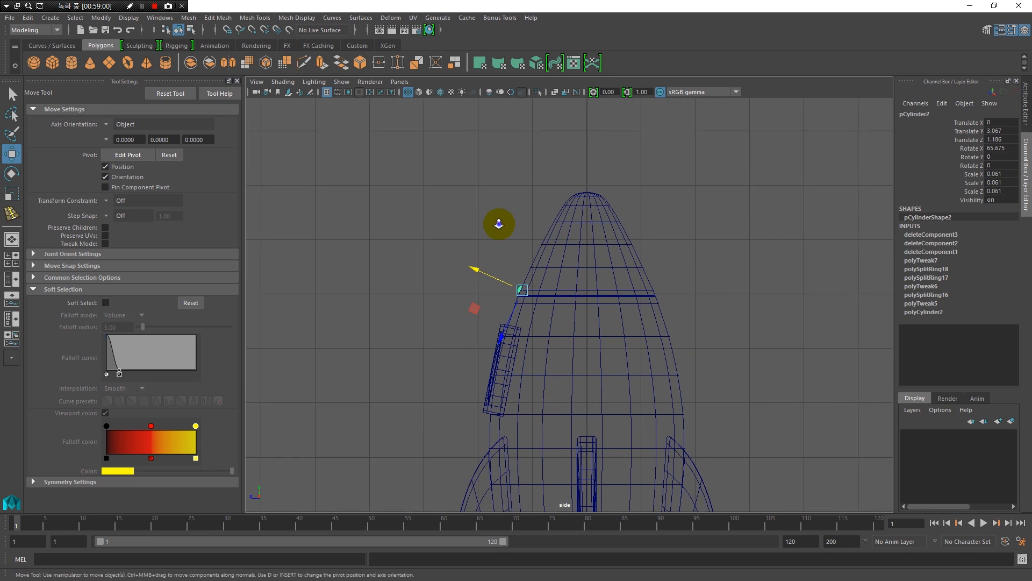
{"action": "scroll", "coordinate": [594, 334], "scroll_direction": "up", "scroll_amount": 4}
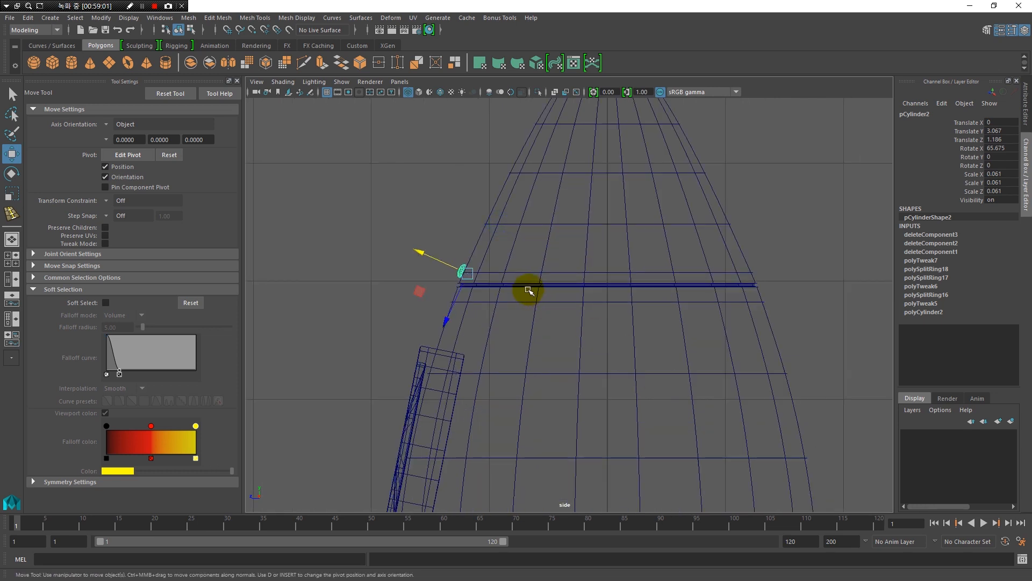
{"action": "key", "text": "d"}
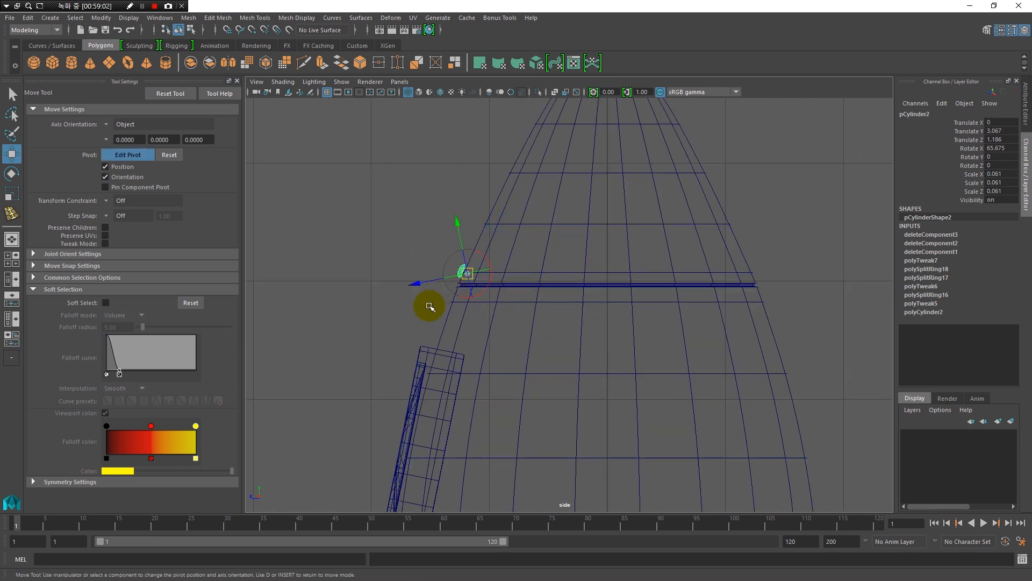
{"action": "left_click_drag", "start_coordinate": [478, 277], "coordinate": [511, 272]}
{"action": "key", "text": "ctrl+z"}
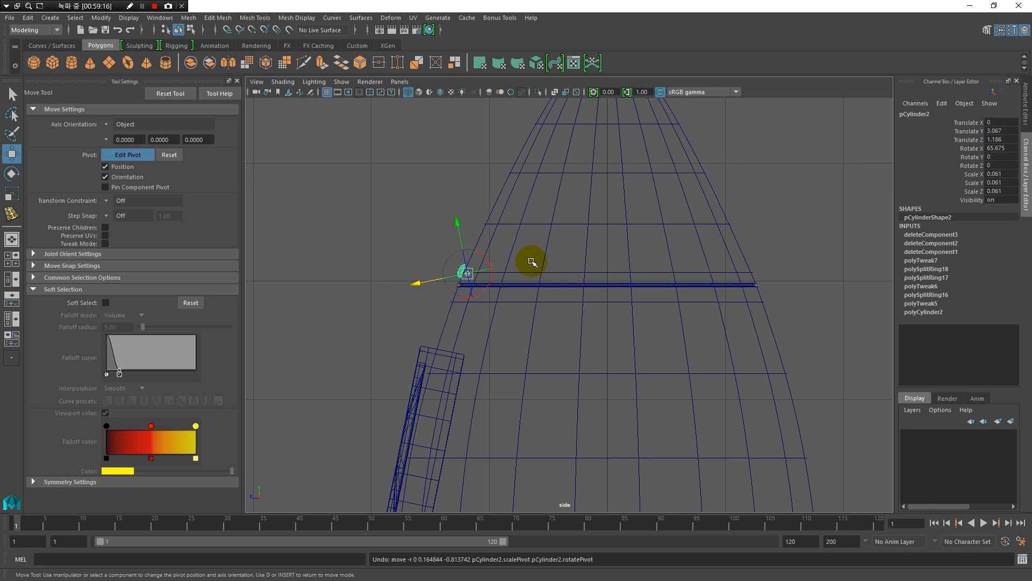
{"action": "key", "text": "d"}
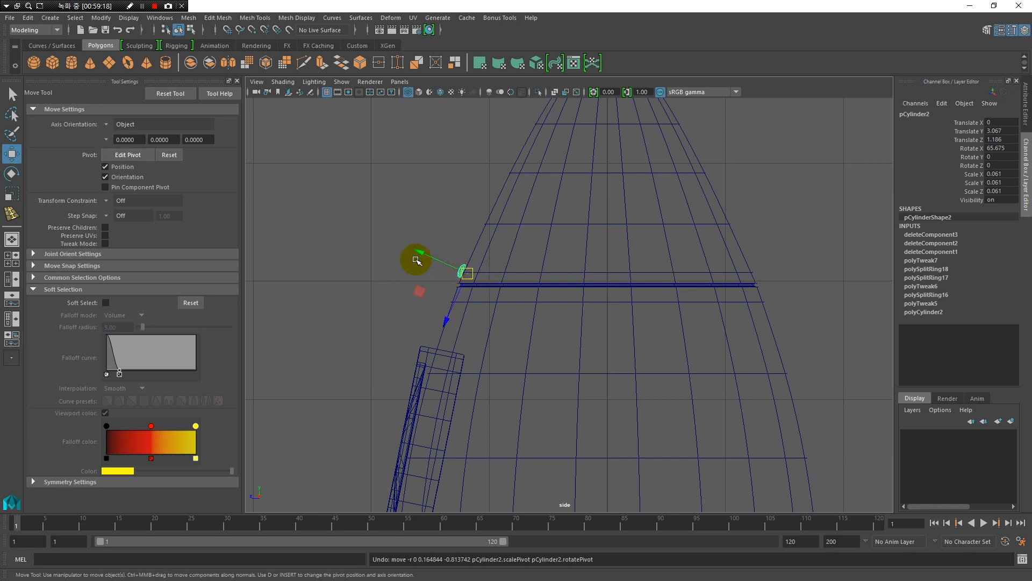
Step: Set the Rotate tool's axis orientation to World for the rivet
{"action": "left_click", "coordinate": [237, 81]}
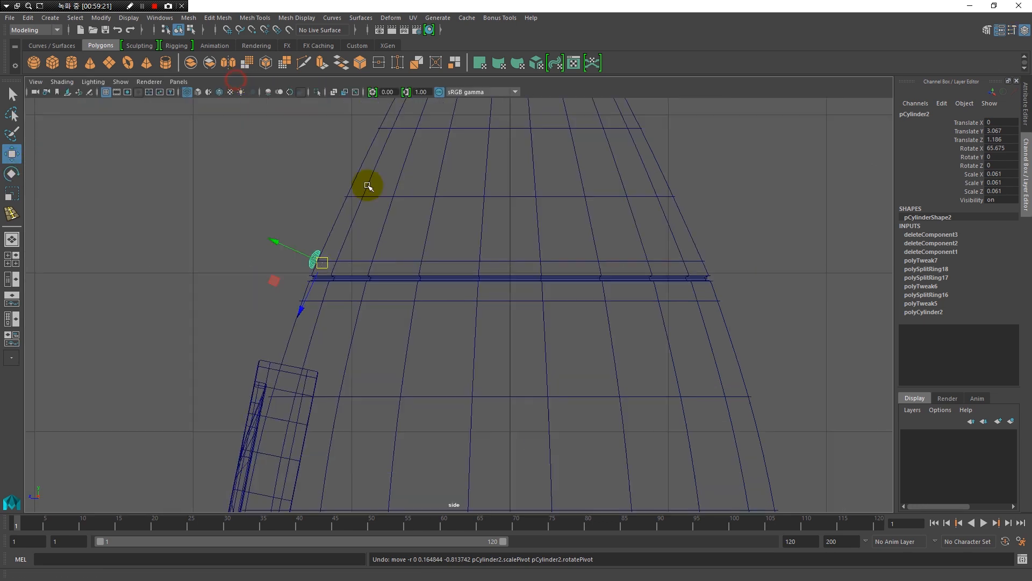
{"action": "double_click", "coordinate": [12, 156]}
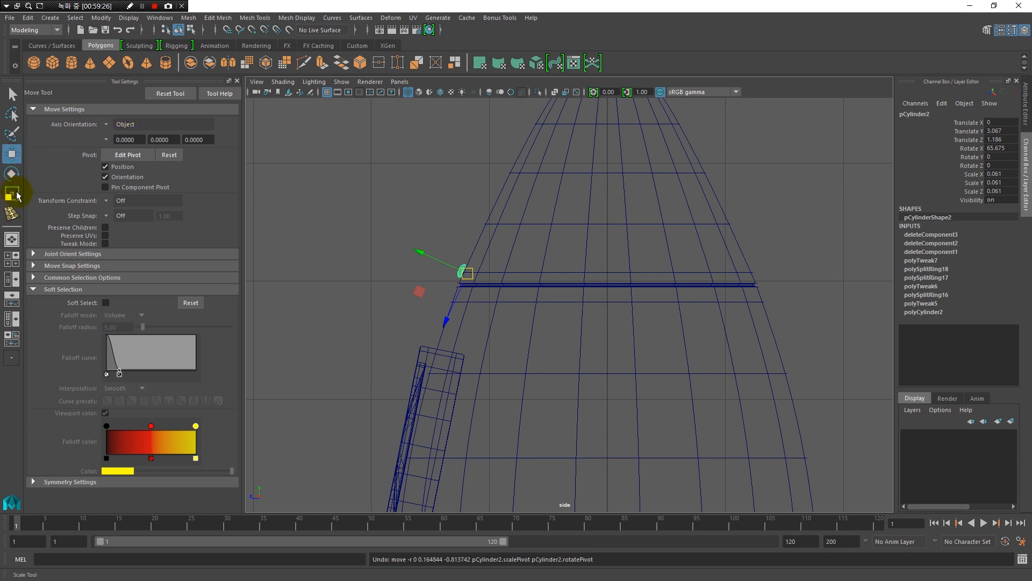
{"action": "left_click", "coordinate": [11, 175]}
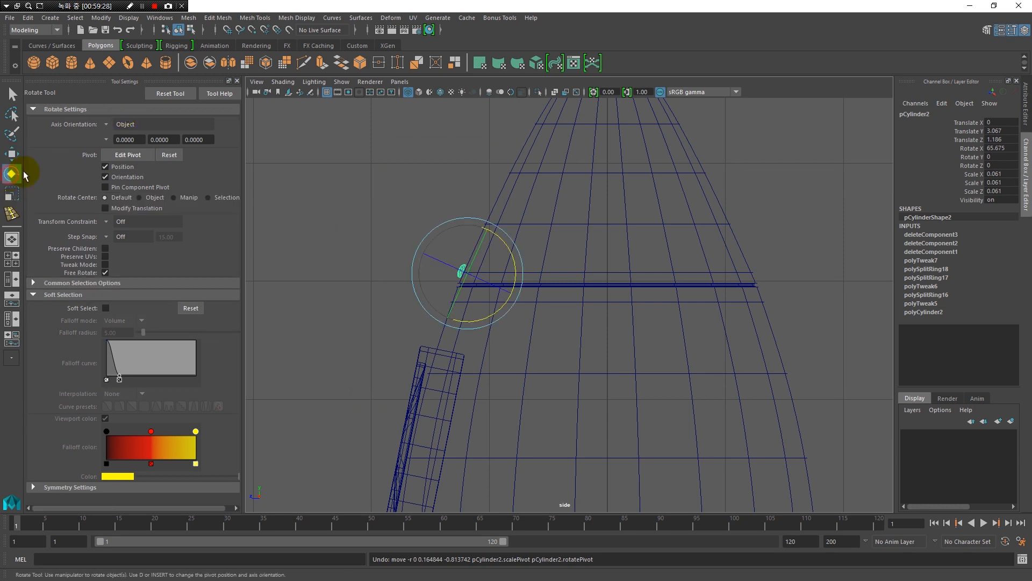
{"action": "left_click", "coordinate": [109, 127]}
{"action": "left_click", "coordinate": [130, 141]}
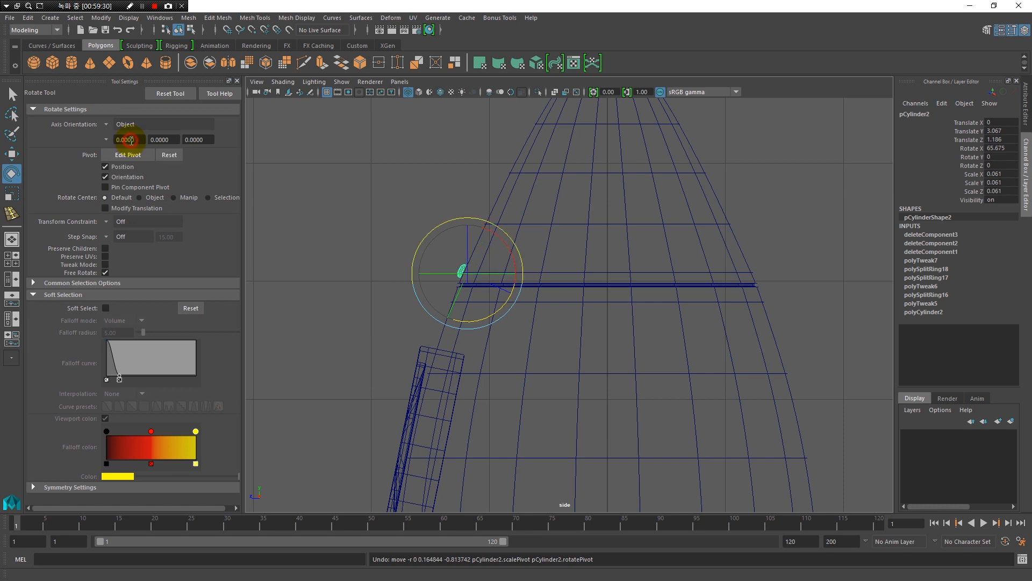
Step: In the side view, move the rivet's pivot horizontally to Z 0 on the rocket's centre axis, keeping its height
{"action": "right_click_drag", "start_coordinate": [376, 230], "coordinate": [459, 301], "text": "alt"}
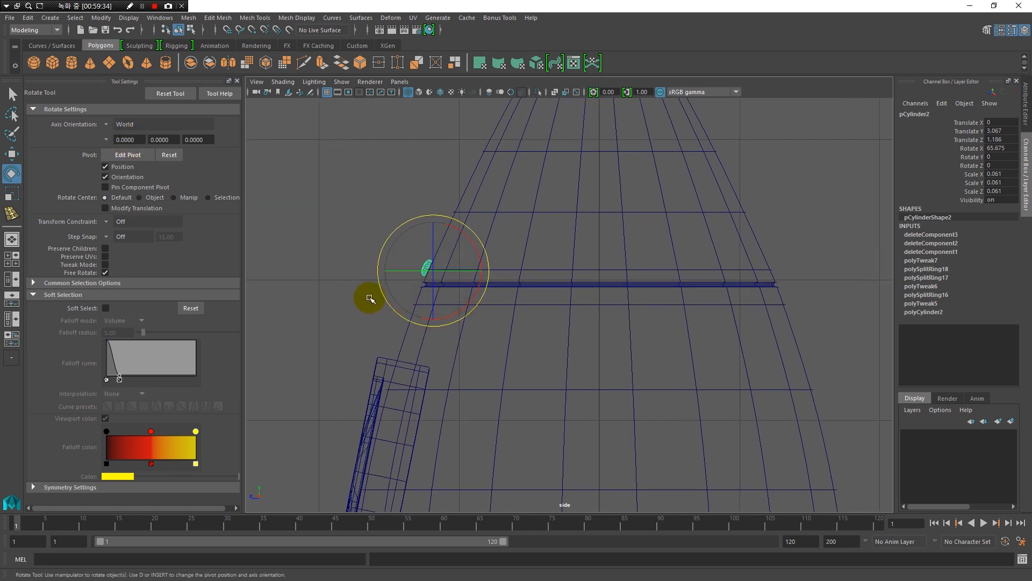
{"action": "key", "text": "d"}
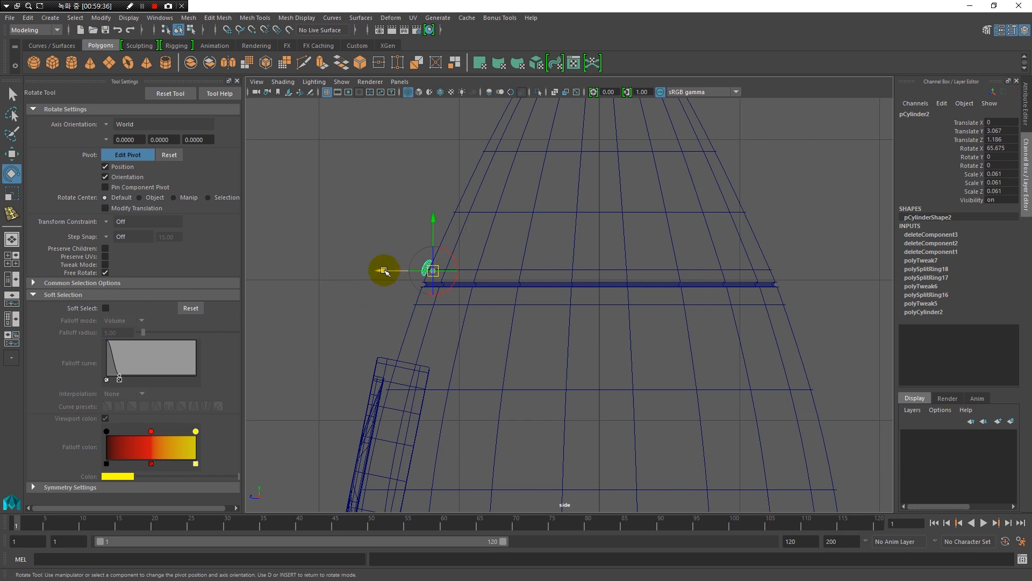
{"action": "left_click_drag", "start_coordinate": [381, 270], "coordinate": [574, 274]}
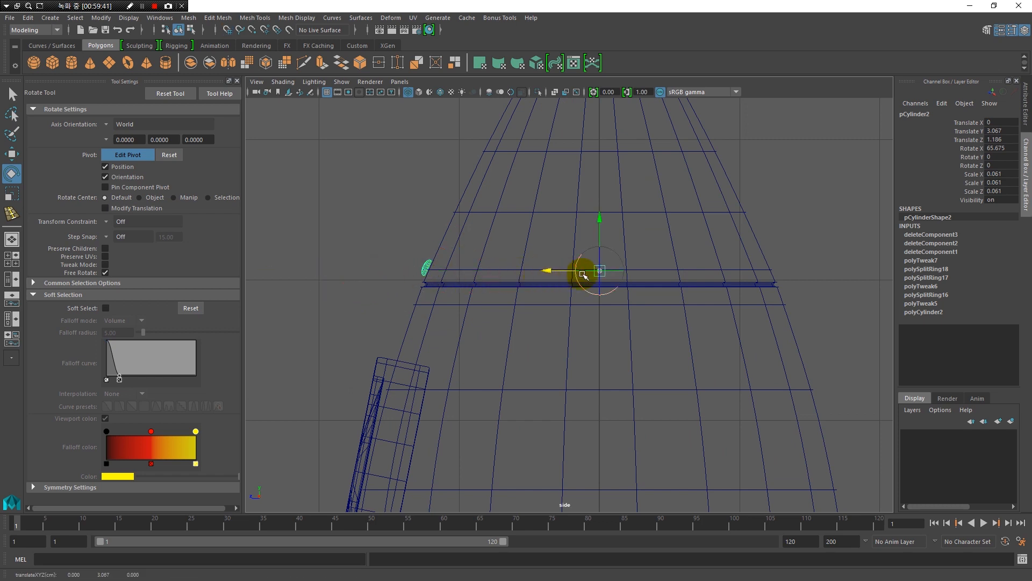
{"action": "key", "text": "d"}
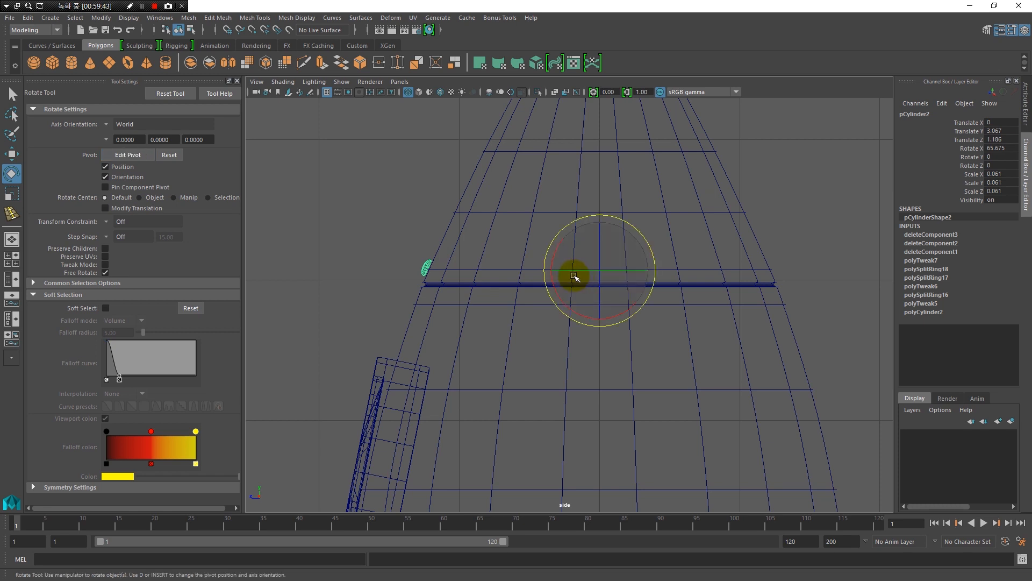
Step: Return to the perspective view and open the Duplicate Special options for the rivet
{"action": "key", "text": "space"}
{"action": "key", "text": "space"}
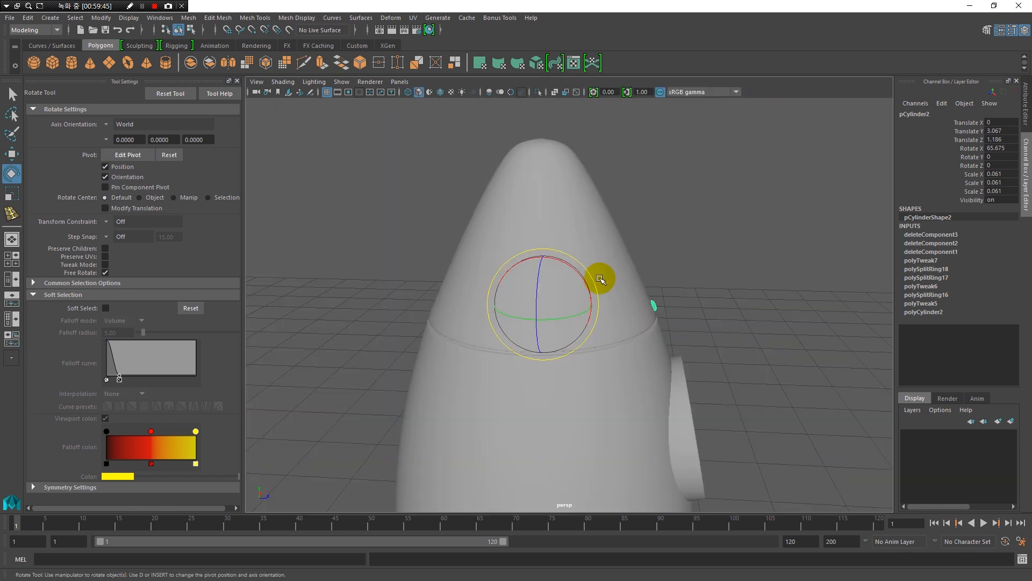
{"action": "left_click_drag", "start_coordinate": [540, 317], "coordinate": [592, 341], "text": "alt"}
{"action": "left_click", "coordinate": [26, 20]}
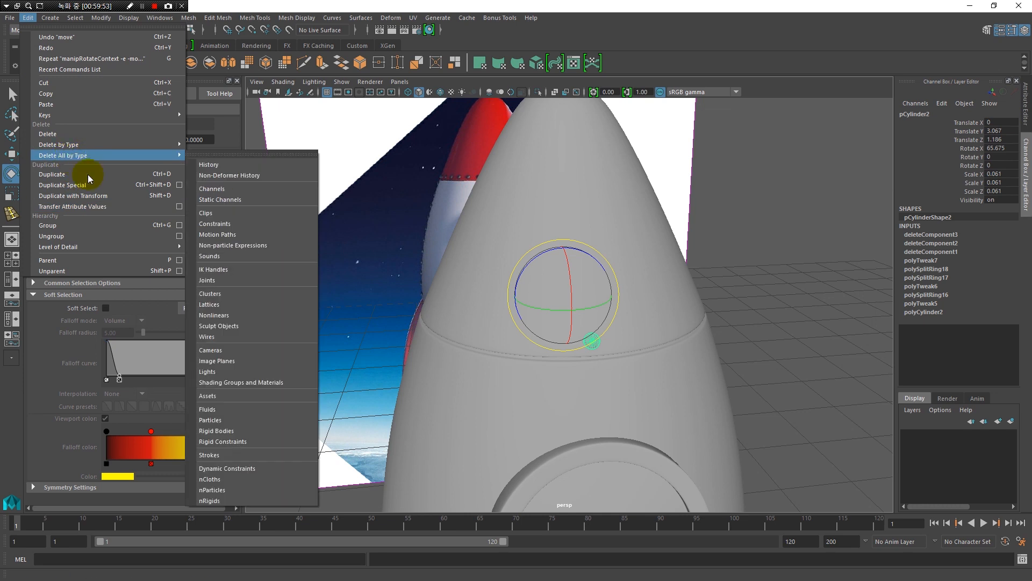
{"action": "left_click", "coordinate": [178, 188]}
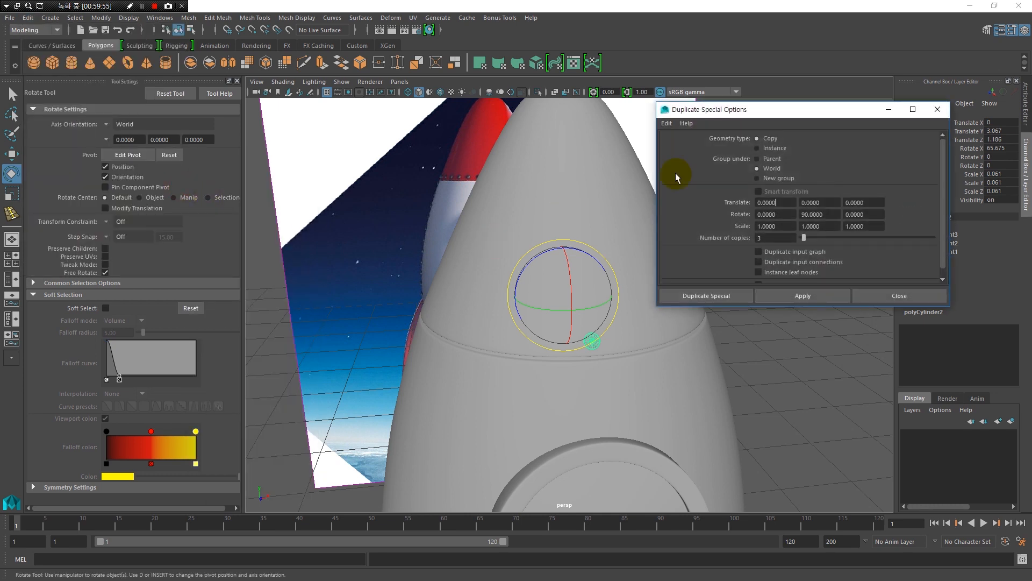
{"action": "left_click_drag", "start_coordinate": [794, 111], "coordinate": [834, 91]}
{"action": "left_click_drag", "start_coordinate": [624, 276], "coordinate": [613, 312], "text": "alt"}
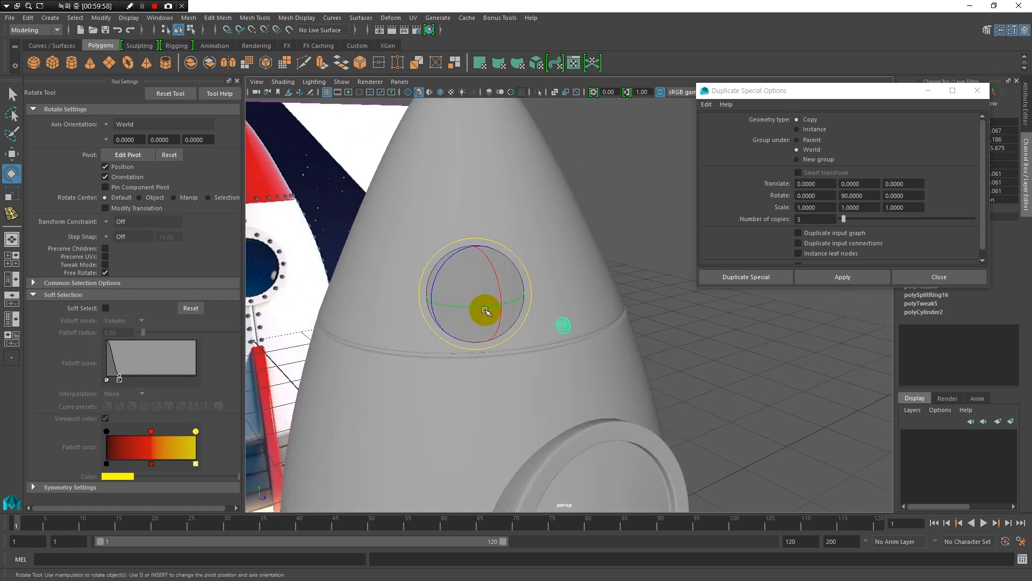
Step: Try small rotations of the rivet about the rocket's vertical Y axis to gauge the rivet spacing, undoing each one
{"action": "mouse_move", "coordinate": [470, 308]}
{"action": "left_mouse_down"}
{"action": "mouse_move", "coordinate": [486, 310]}
{"action": "mouse_move", "coordinate": [453, 302]}
{"action": "mouse_move", "coordinate": [479, 302]}
{"action": "mouse_move", "coordinate": [462, 306]}
{"action": "left_mouse_up"}
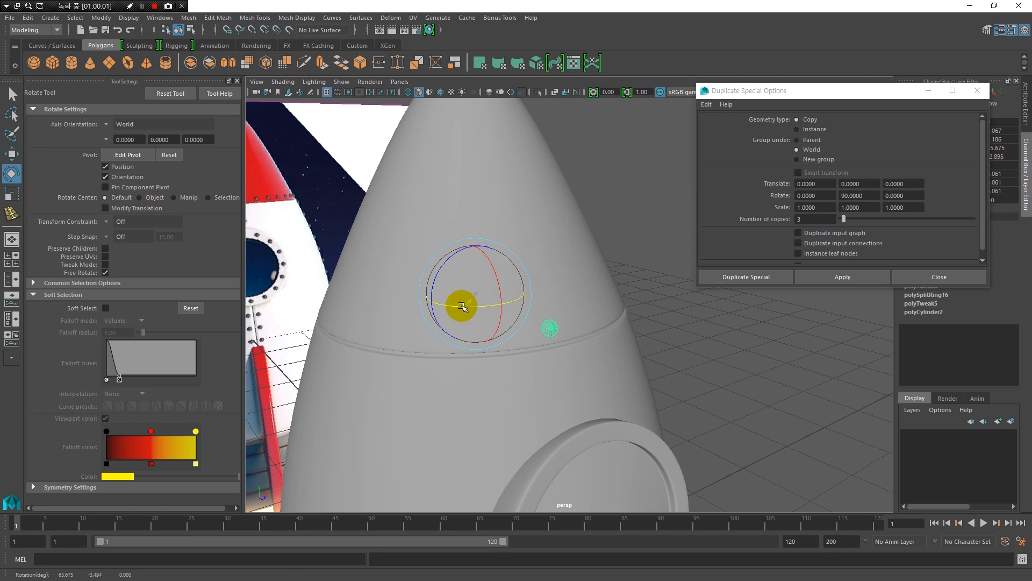
{"action": "key", "text": "ctrl+z"}
{"action": "left_click", "coordinate": [791, 106]}
{"action": "left_click_drag", "start_coordinate": [814, 91], "coordinate": [794, 367]}
{"action": "mouse_move", "coordinate": [462, 308]}
{"action": "left_mouse_down"}
{"action": "mouse_move", "coordinate": [484, 304]}
{"action": "mouse_move", "coordinate": [453, 304]}
{"action": "left_mouse_up"}
{"action": "key", "text": "ctrl+z"}
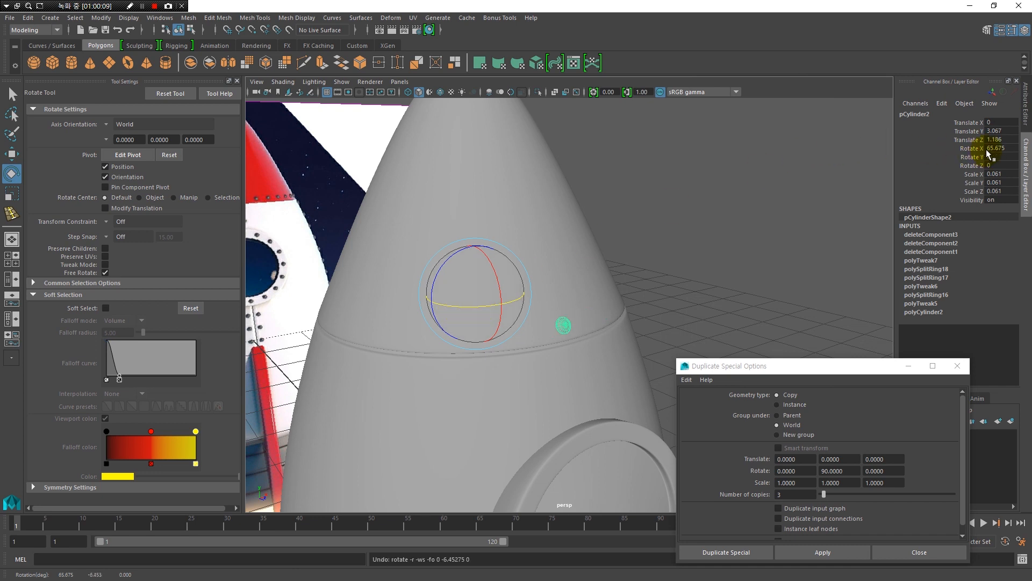
{"action": "left_click", "coordinate": [970, 157]}
{"action": "left_click_drag", "start_coordinate": [456, 307], "coordinate": [441, 305]}
{"action": "key", "text": "ctrl+z"}
Step: Try duplicating the rivet with three copies rotated 5 degrees apart about Y, and undo the duplication
{"action": "middle_click_drag", "start_coordinate": [557, 329], "coordinate": [538, 258], "text": "alt"}
{"action": "left_click_drag", "start_coordinate": [511, 303], "coordinate": [489, 302], "text": "alt"}
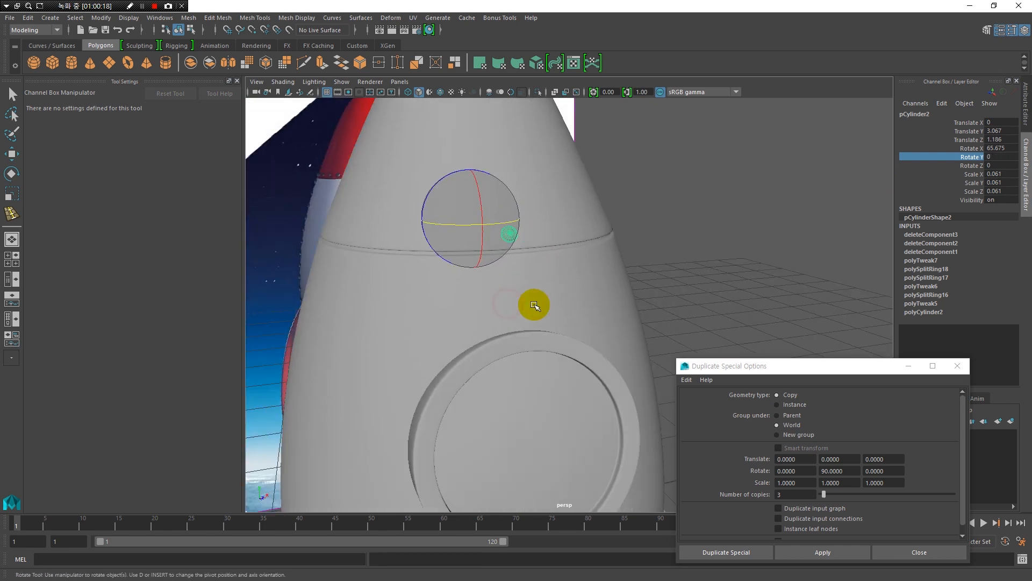
{"action": "left_click_drag", "start_coordinate": [814, 366], "coordinate": [781, 265]}
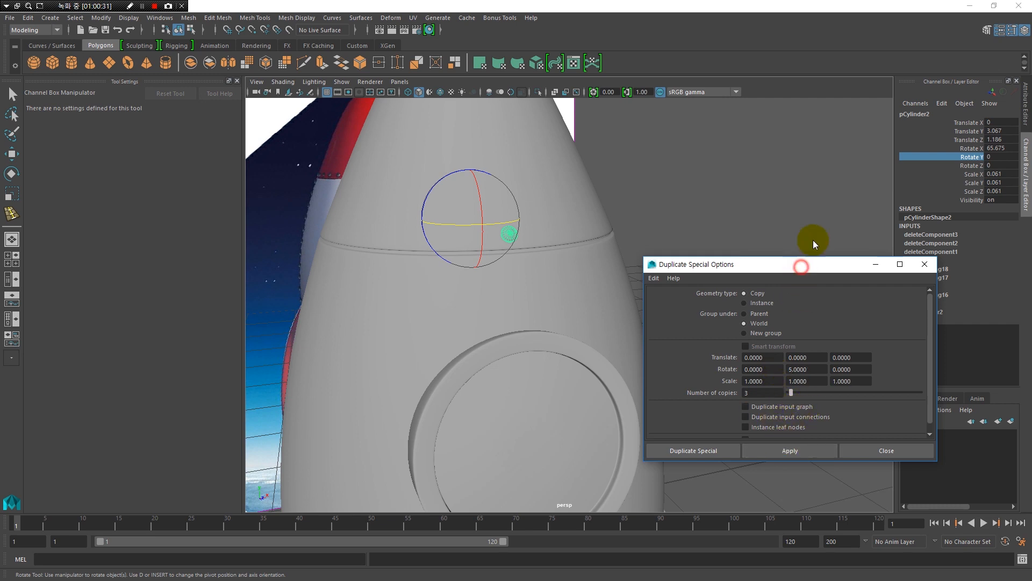
{"action": "left_click_drag", "start_coordinate": [802, 267], "coordinate": [815, 237]}
{"action": "left_click", "coordinate": [797, 420]}
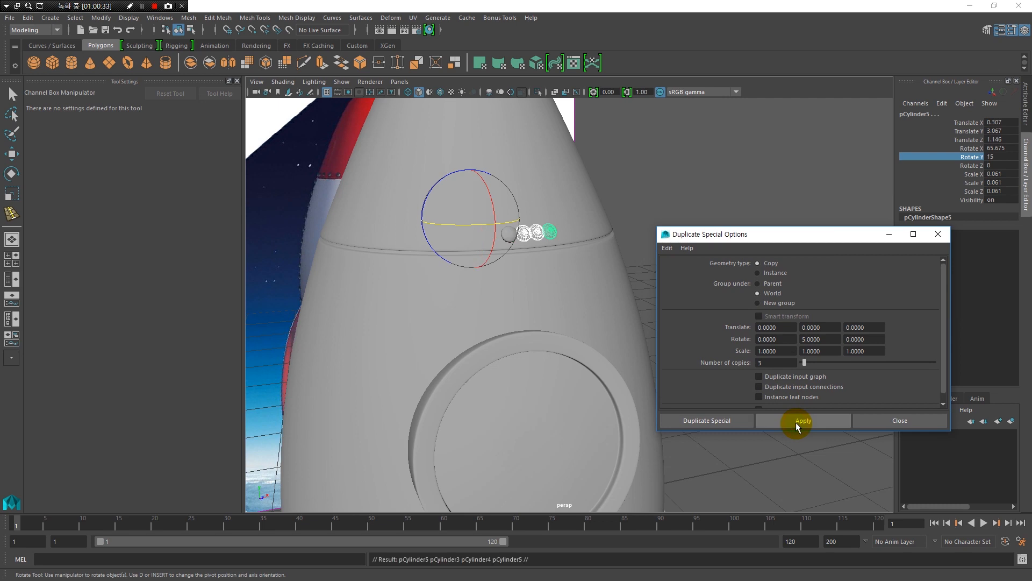
{"action": "key", "text": "ctrl+z"}
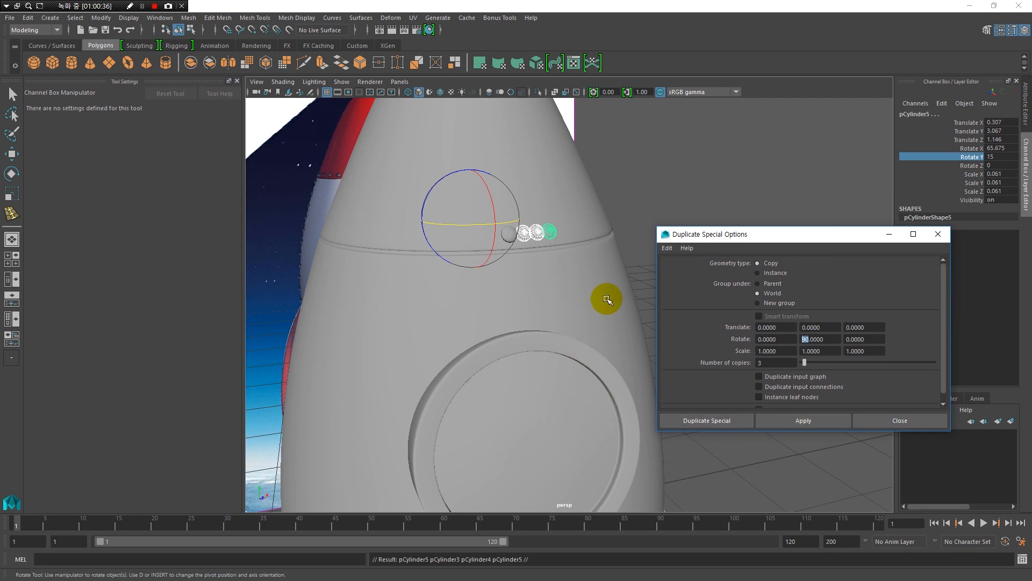
Step: Undo the last duplication and duplicate the rivet as three copies rotated 15 degrees apart about Y
{"action": "left_click", "coordinate": [581, 273]}
{"action": "key", "text": "ctrl+z"}
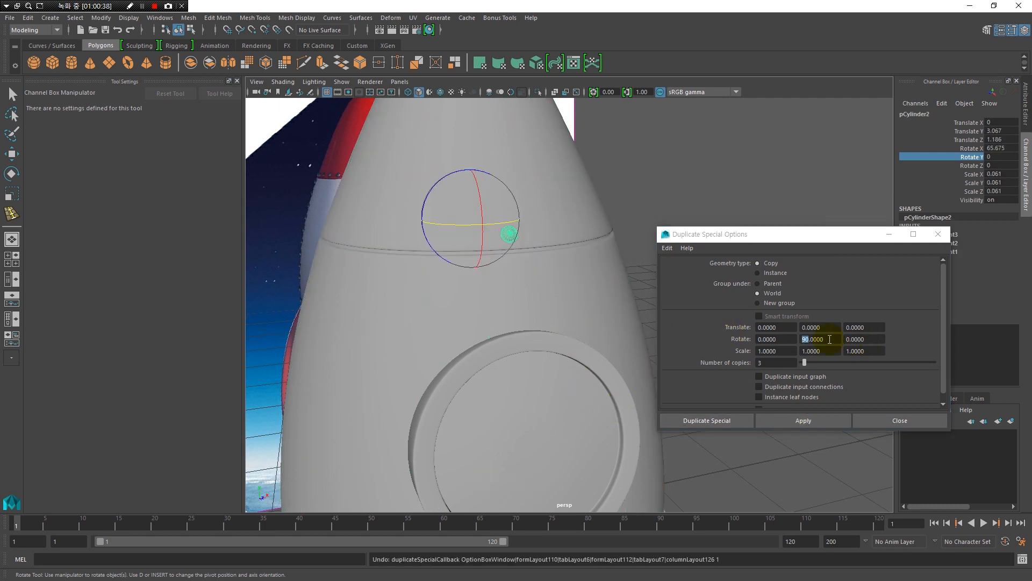
{"action": "key", "text": "1"}
{"action": "key", "text": "5"}
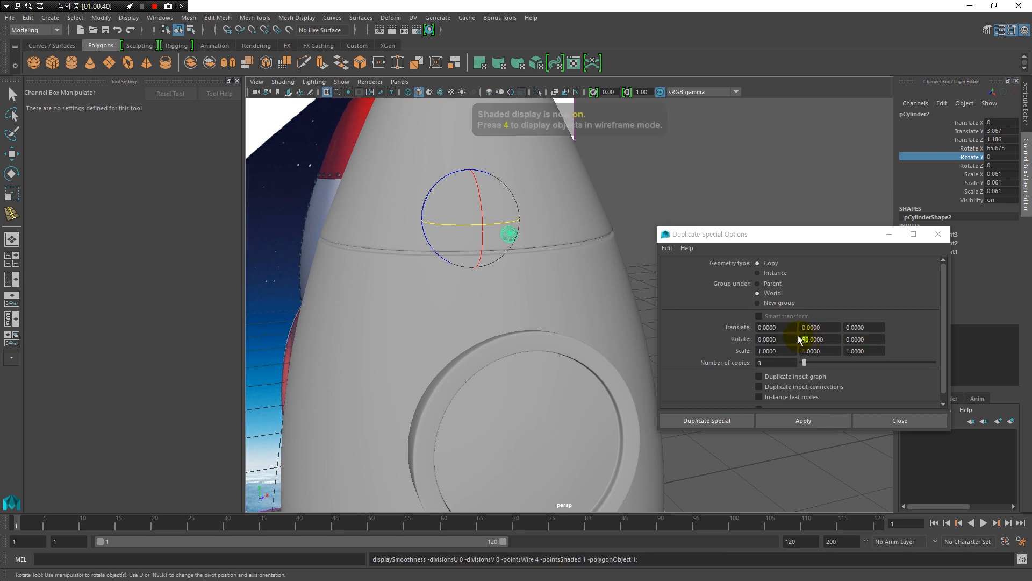
{"action": "left_click", "coordinate": [830, 339]}
{"action": "type", "text": "15"}
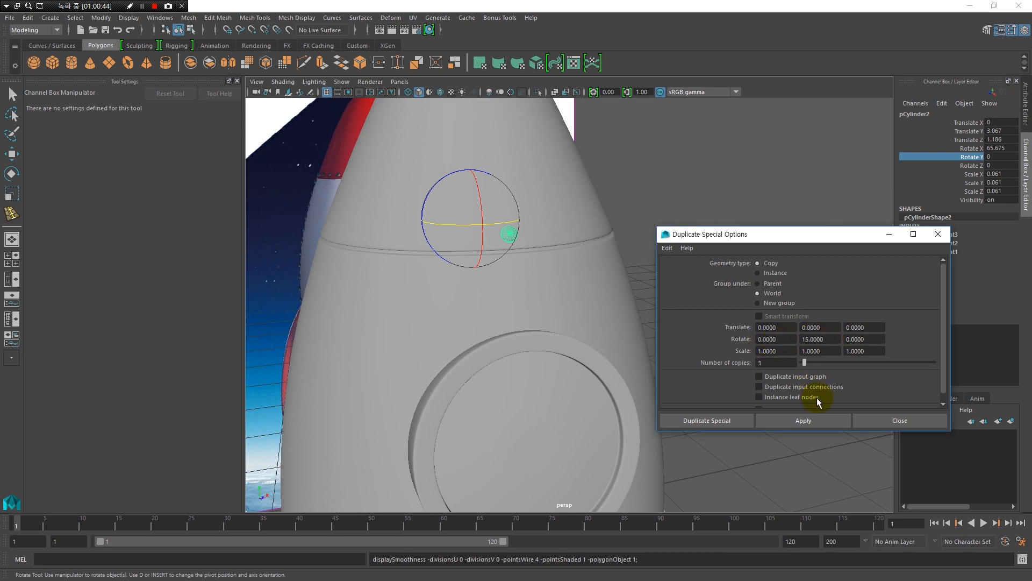
{"action": "left_click", "coordinate": [805, 419]}
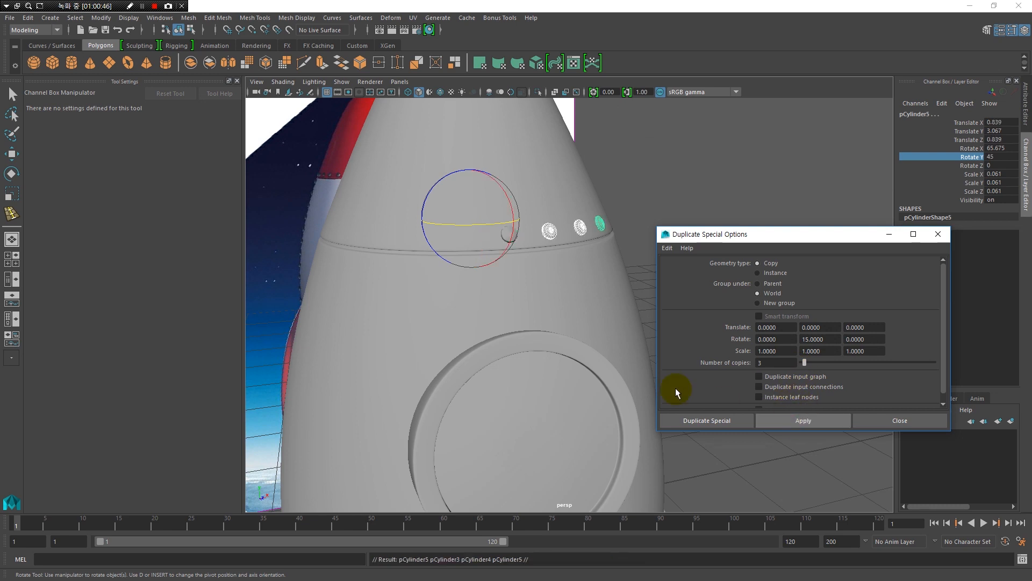
Step: Repeat the three-copy duplication with 15 degrees of Y rotation until the rivets run around the back of the rocket
{"action": "left_click_drag", "start_coordinate": [538, 347], "coordinate": [502, 350], "text": "alt"}
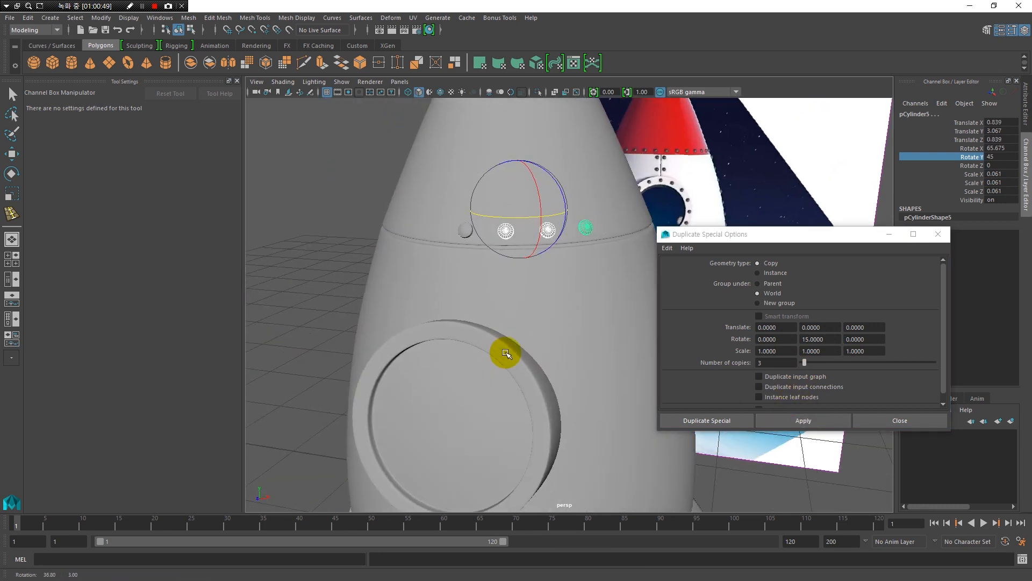
{"action": "left_click", "coordinate": [807, 420]}
{"action": "left_click", "coordinate": [810, 421]}
{"action": "left_click", "coordinate": [810, 422]}
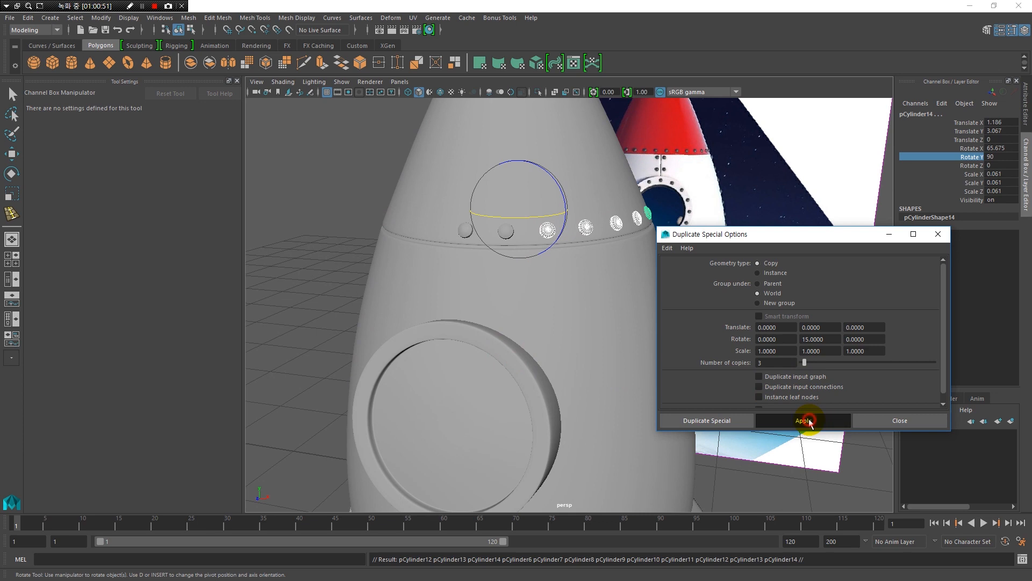
{"action": "left_click_drag", "start_coordinate": [597, 357], "coordinate": [517, 370], "text": "alt"}
{"action": "left_click", "coordinate": [803, 421]}
{"action": "left_click", "coordinate": [796, 421]}
{"action": "left_click_drag", "start_coordinate": [521, 353], "coordinate": [414, 357], "text": "alt"}
{"action": "left_click", "coordinate": [800, 422]}
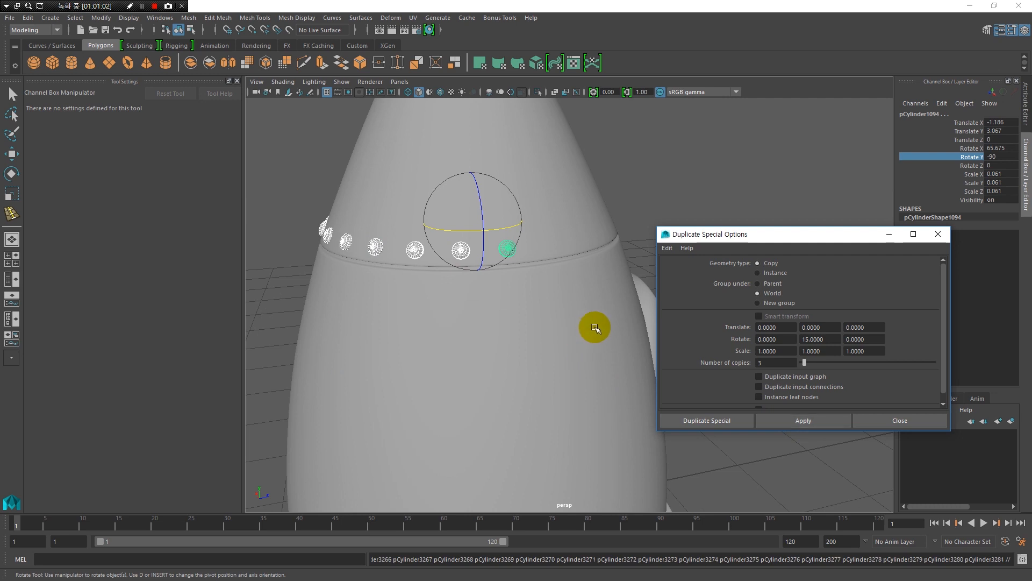
{"action": "left_click_drag", "start_coordinate": [576, 322], "coordinate": [521, 345], "text": "alt"}
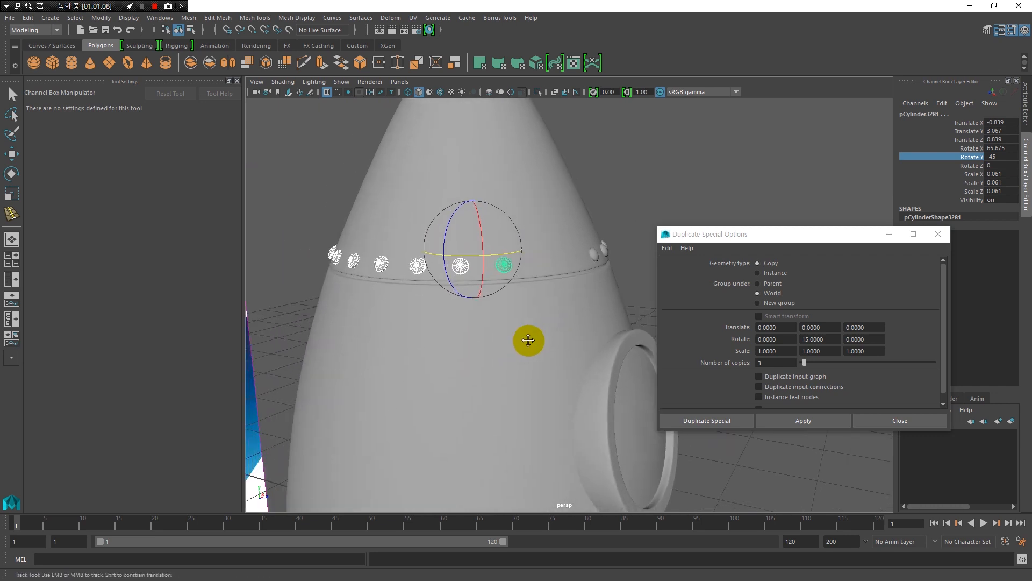
{"action": "middle_click_drag", "start_coordinate": [518, 340], "coordinate": [551, 329], "text": "alt"}
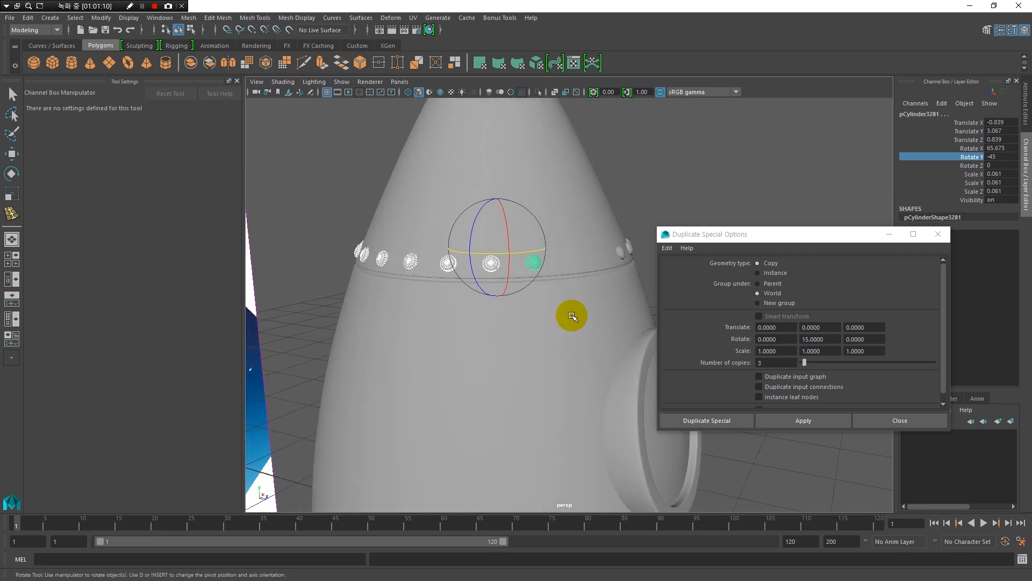
Step: Save the scene as 2019_rocket in Maya Binary format in the project's scenes folder
{"action": "left_click", "coordinate": [10, 21]}
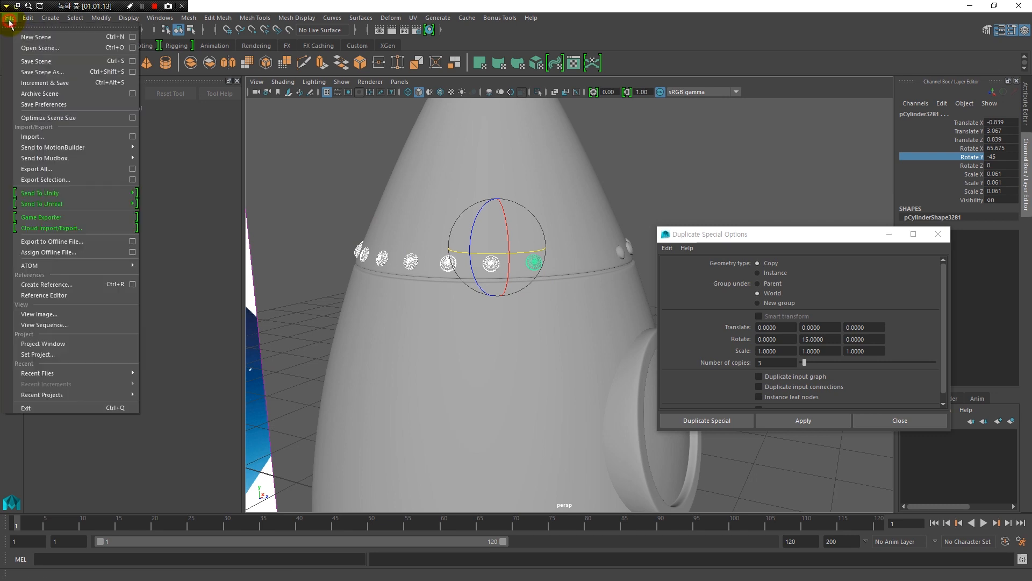
{"action": "left_click", "coordinate": [38, 63]}
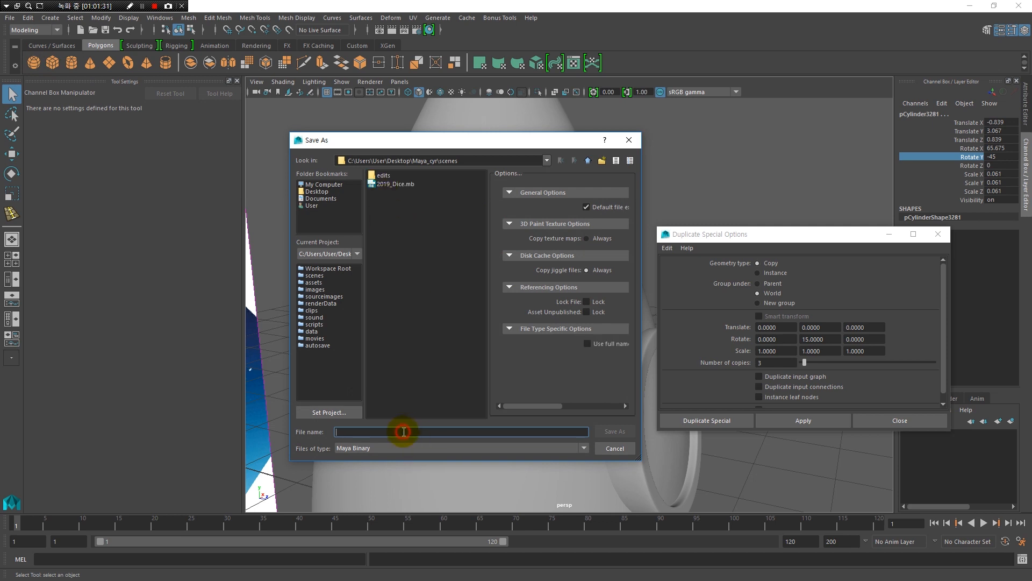
{"action": "type", "text": "2019_rocket"}
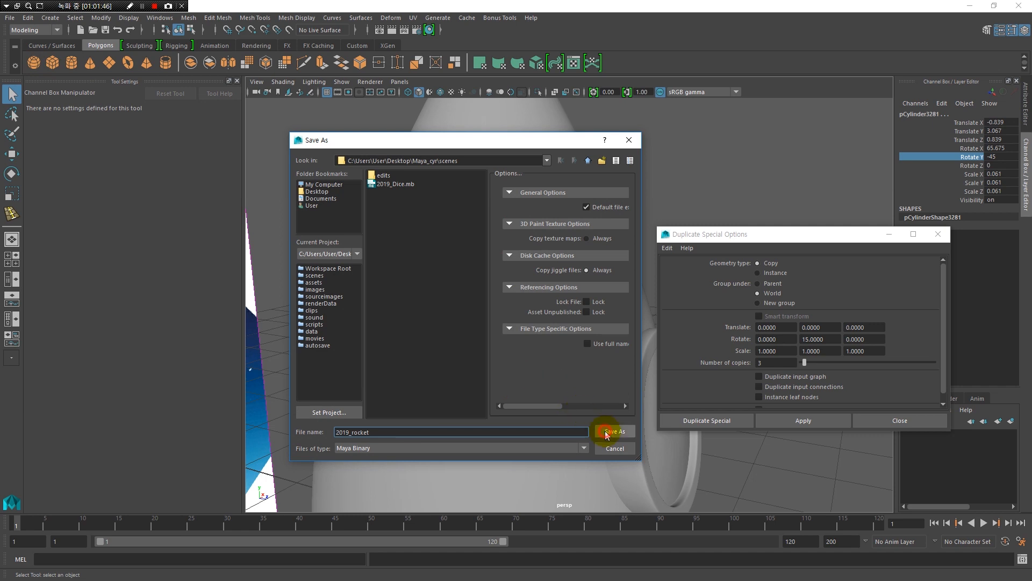
{"action": "left_click", "coordinate": [605, 430]}
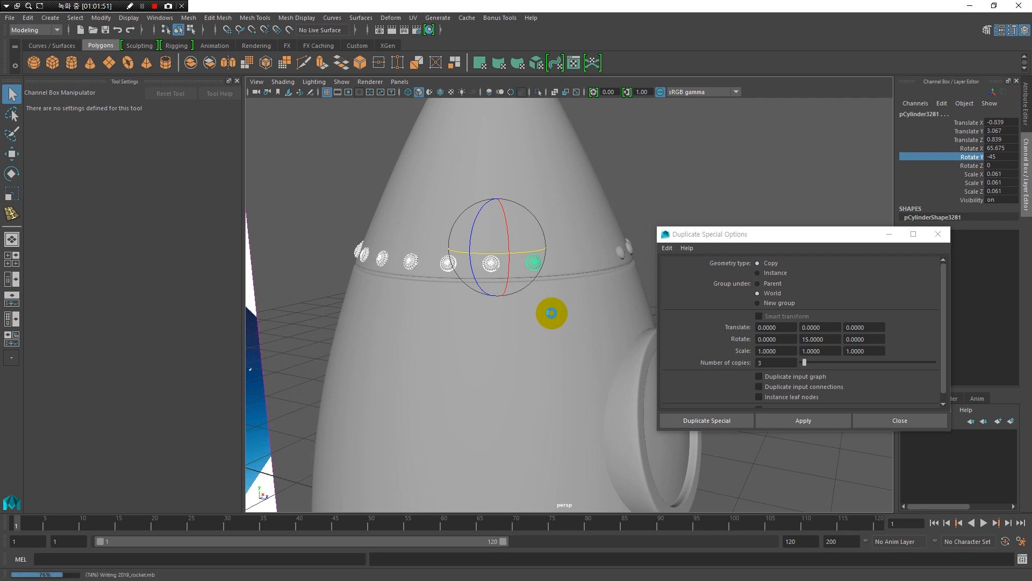
Step: Fill the remaining gap by duplicating the end rivet twice, one copy at a time, with 15 degrees of Y rotation, and close the duplication options
{"action": "key", "text": "q"}
{"action": "left_click_drag", "start_coordinate": [566, 312], "coordinate": [524, 311], "text": "alt"}
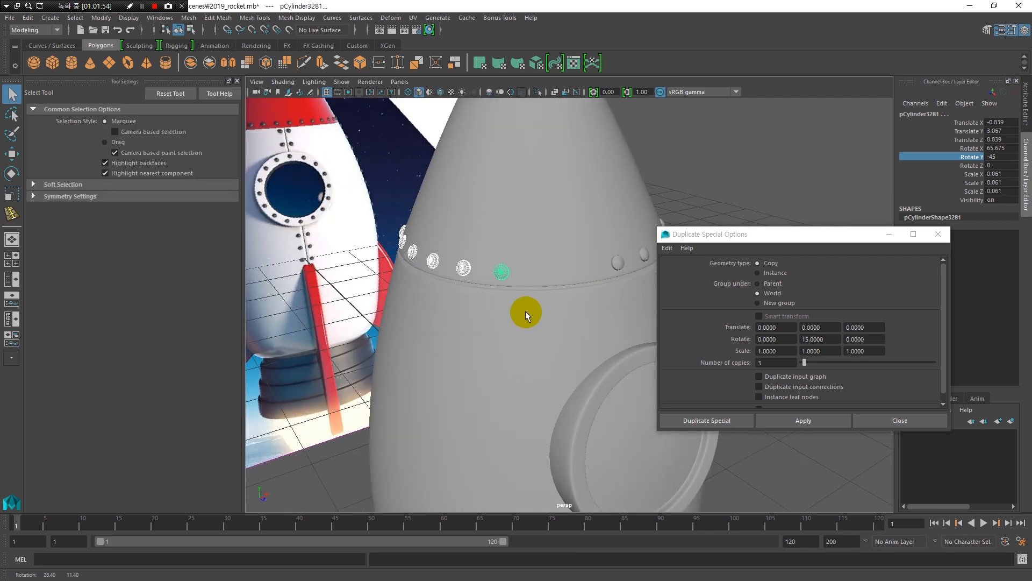
{"action": "left_click", "coordinate": [502, 272]}
{"action": "left_click_drag", "start_coordinate": [532, 340], "coordinate": [511, 327], "text": "alt"}
{"action": "left_click_drag", "start_coordinate": [777, 362], "coordinate": [699, 366]}
{"action": "type", "text": "1"}
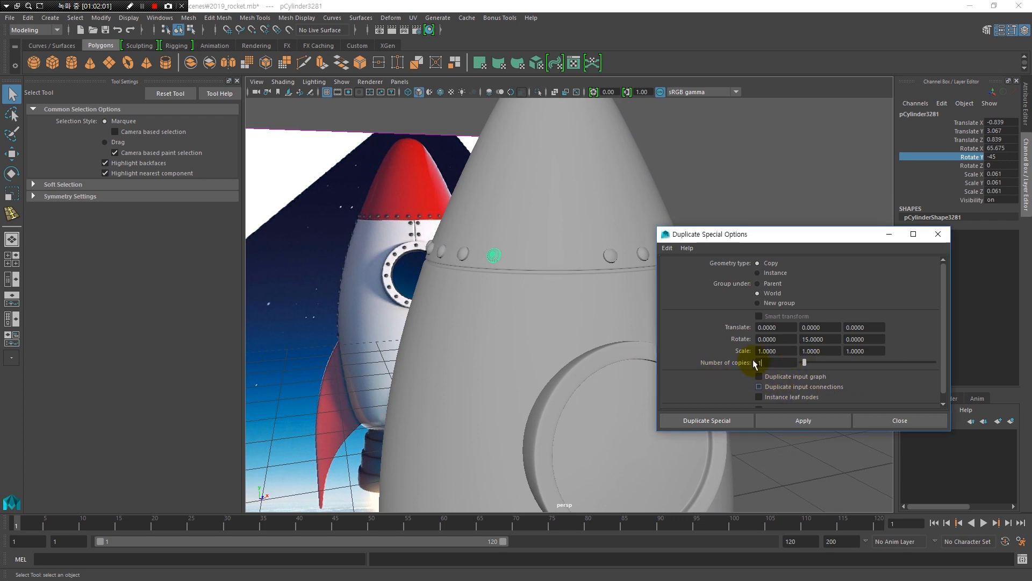
{"action": "left_click", "coordinate": [813, 423]}
{"action": "left_click", "coordinate": [812, 423]}
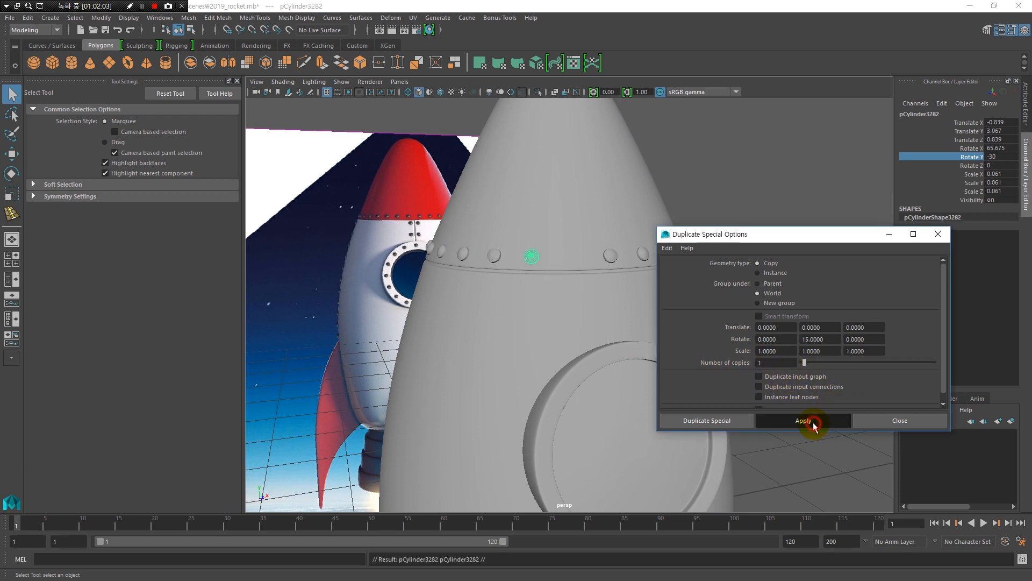
{"action": "left_click", "coordinate": [887, 425]}
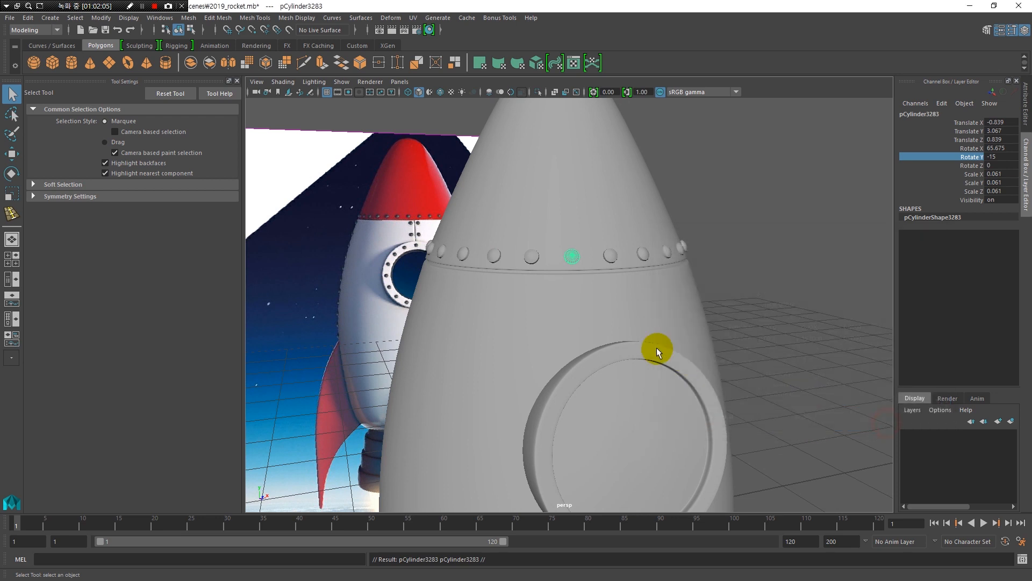
Step: Select the rocket body and compare the finished rivet ring with the rivets on the reference rocket
{"action": "left_click_drag", "start_coordinate": [667, 350], "coordinate": [587, 280], "text": "alt"}
{"action": "left_click", "coordinate": [587, 280]}
{"action": "left_click_drag", "start_coordinate": [587, 323], "coordinate": [553, 330], "text": "alt"}
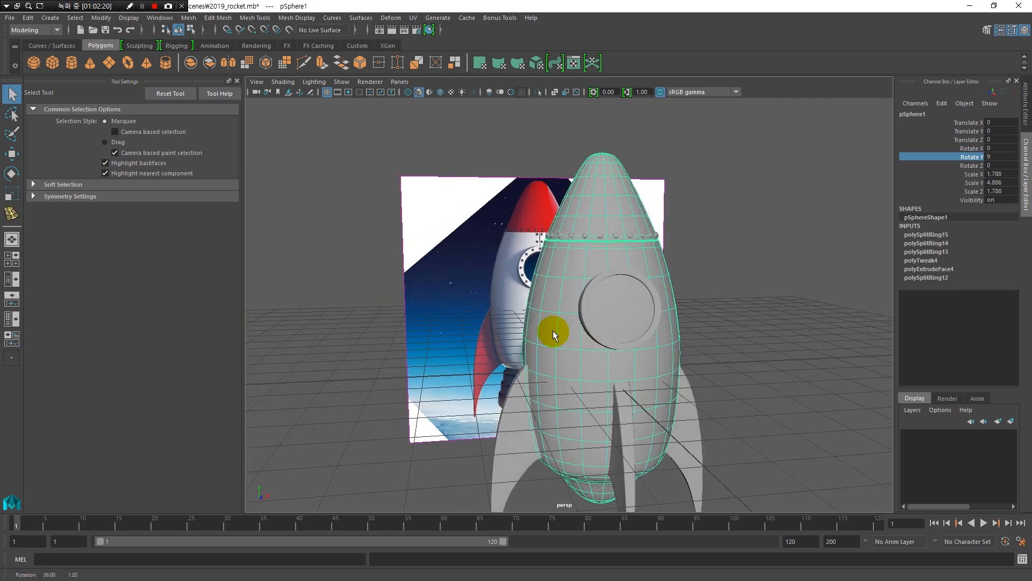
{"action": "left_click_drag", "start_coordinate": [550, 289], "coordinate": [557, 346], "text": "alt"}
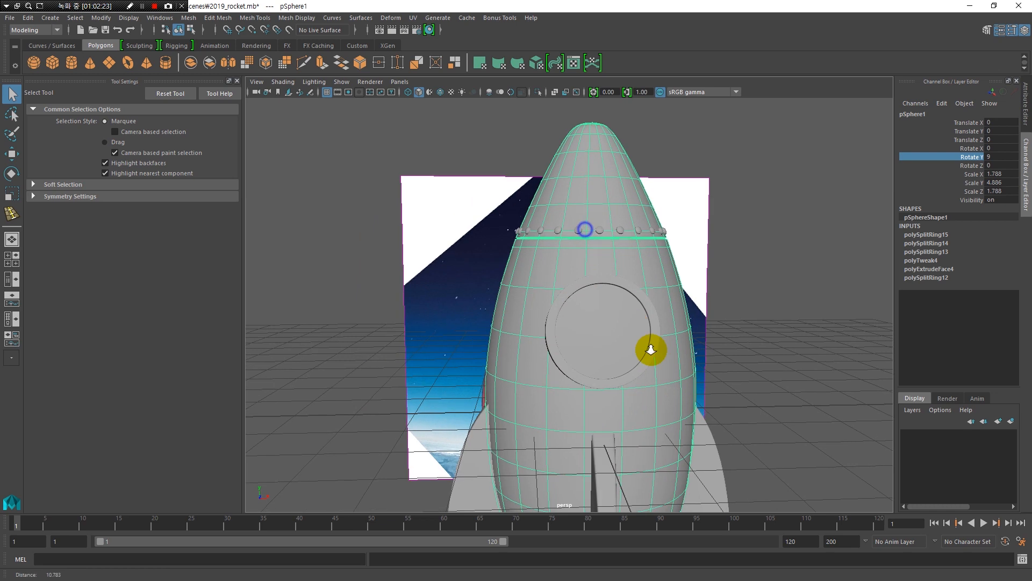
{"action": "scroll", "coordinate": [604, 276], "scroll_direction": "up", "scroll_amount": 5}
{"action": "scroll", "coordinate": [593, 315], "scroll_direction": "up", "scroll_amount": 5}
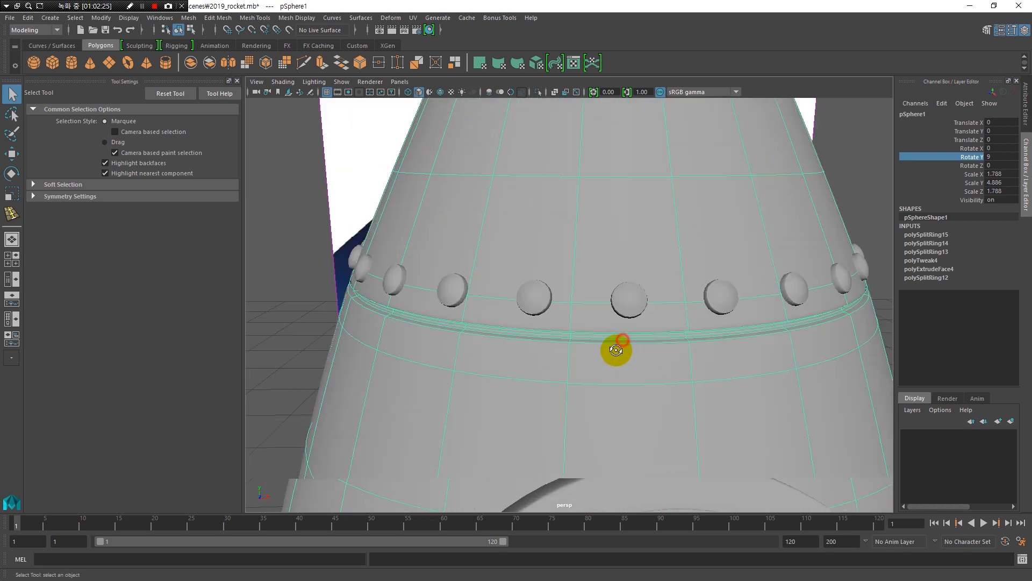
{"action": "left_click_drag", "start_coordinate": [637, 378], "coordinate": [619, 321], "text": "alt"}
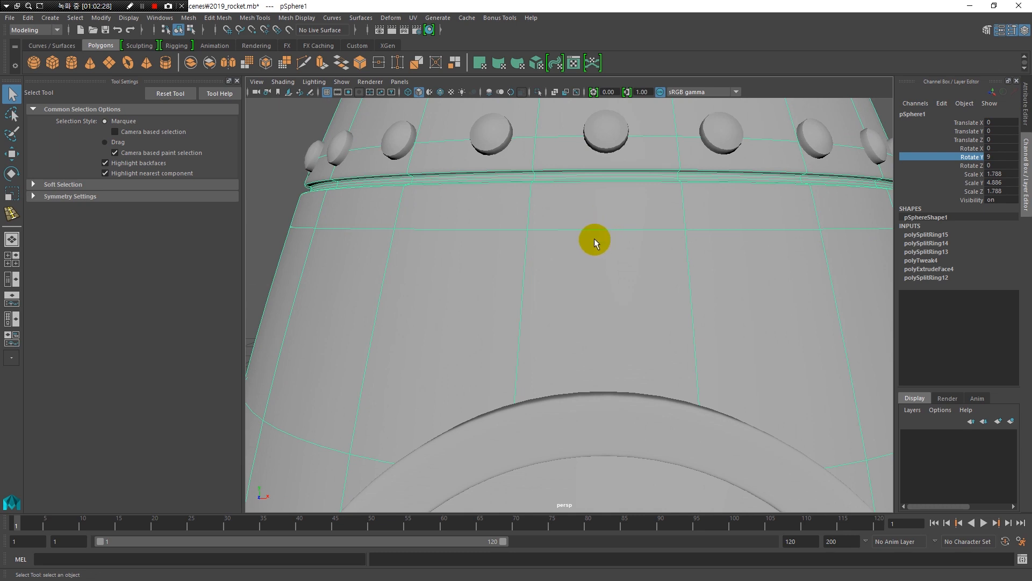
{"action": "scroll", "coordinate": [565, 260], "scroll_direction": "down", "scroll_amount": 4}
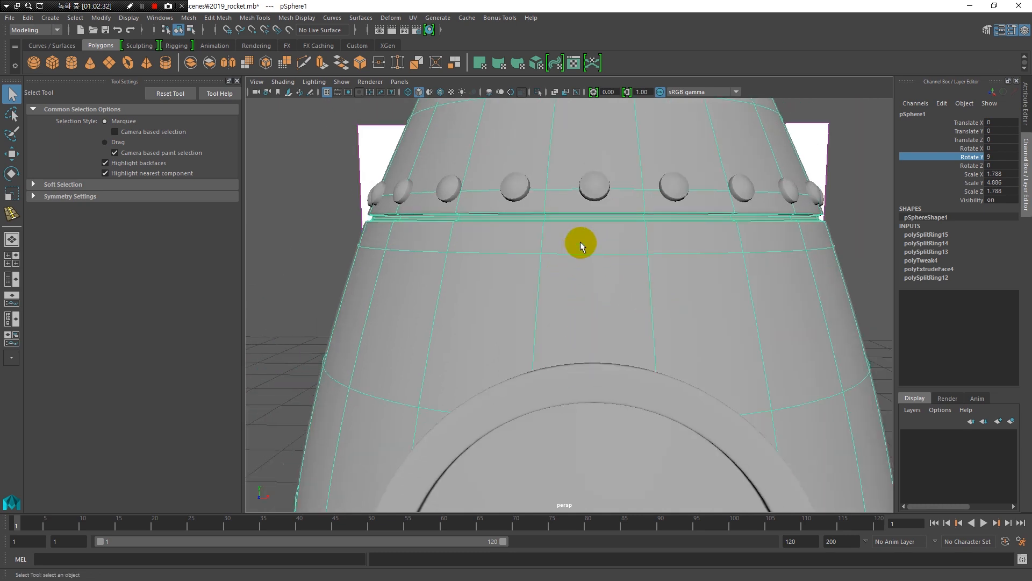
{"action": "middle_click_drag", "start_coordinate": [508, 287], "coordinate": [777, 290], "text": "alt"}
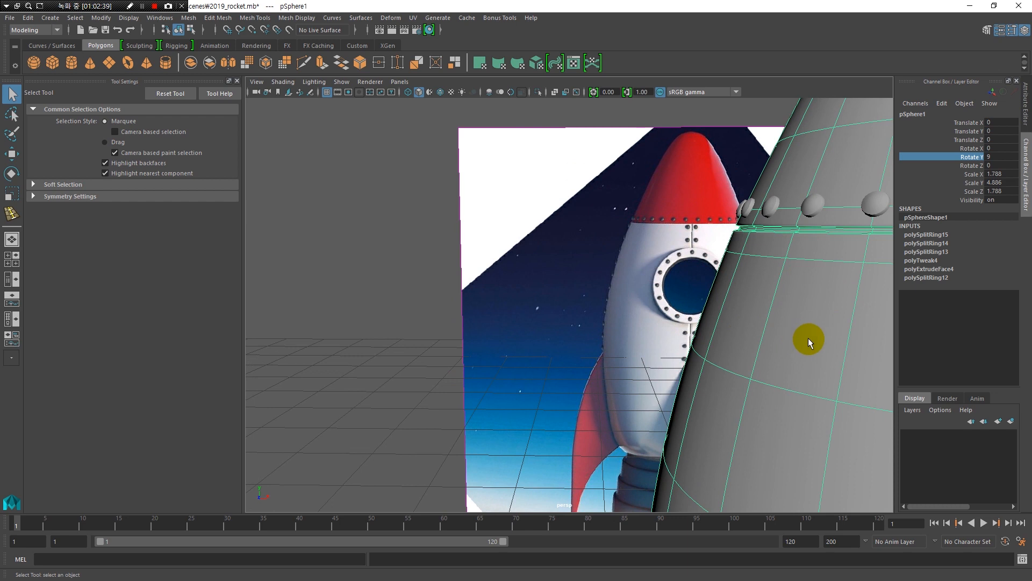
{"action": "right_click_drag", "start_coordinate": [809, 337], "coordinate": [702, 315], "text": "alt"}
{"action": "left_click_drag", "start_coordinate": [702, 312], "coordinate": [569, 302], "text": "alt"}
{"action": "right_click_drag", "start_coordinate": [615, 316], "coordinate": [571, 302], "text": "alt"}
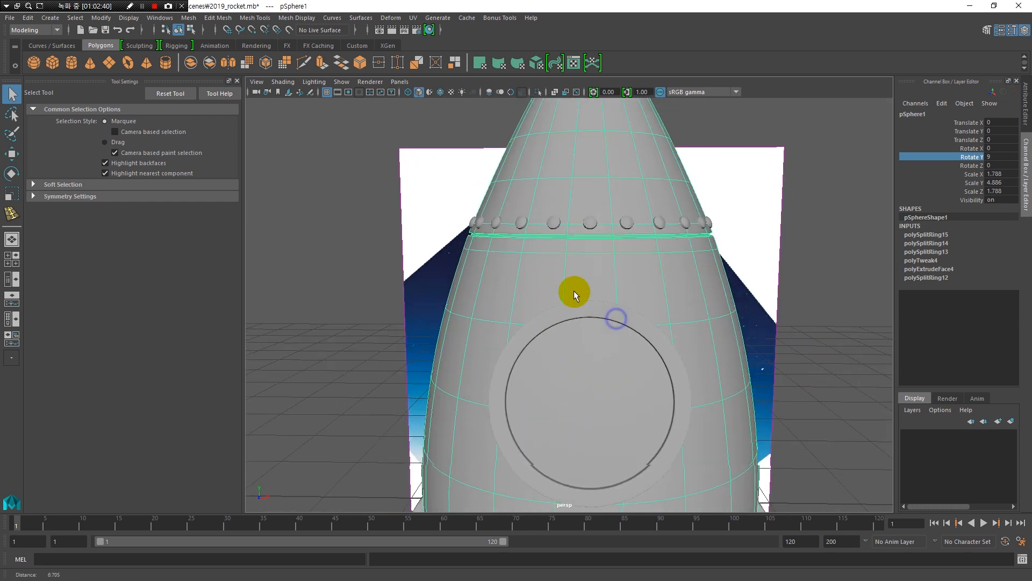
Step: Examine the nose cone and the seam groove below the rivets up close
{"action": "left_click_drag", "start_coordinate": [571, 262], "coordinate": [572, 269], "text": "alt"}
{"action": "right_click_drag", "start_coordinate": [572, 268], "coordinate": [594, 288], "text": "alt"}
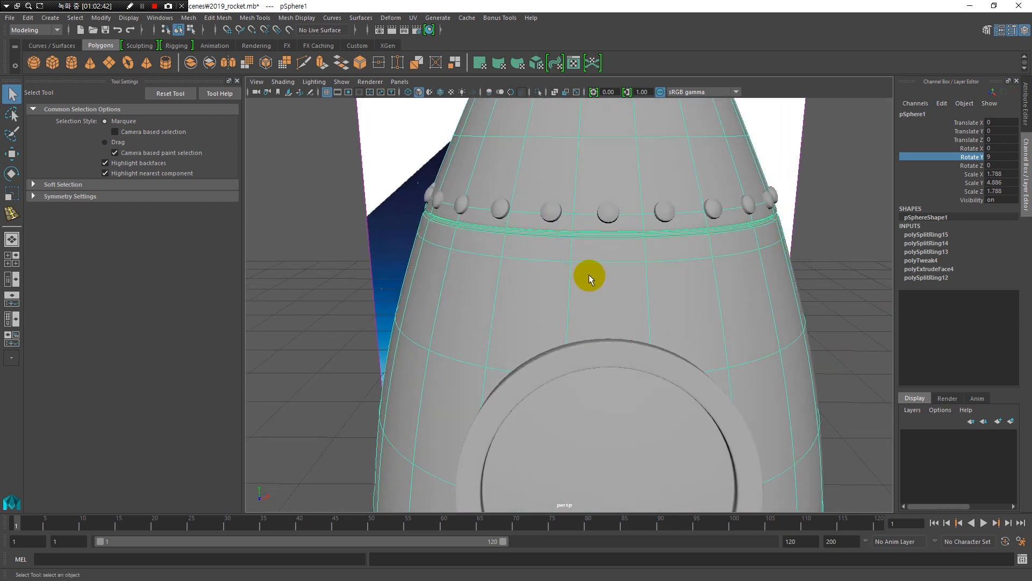
{"action": "right_click_drag", "start_coordinate": [620, 168], "coordinate": [579, 387], "text": "alt"}
{"action": "left_click_drag", "start_coordinate": [578, 387], "coordinate": [589, 250], "text": "alt"}
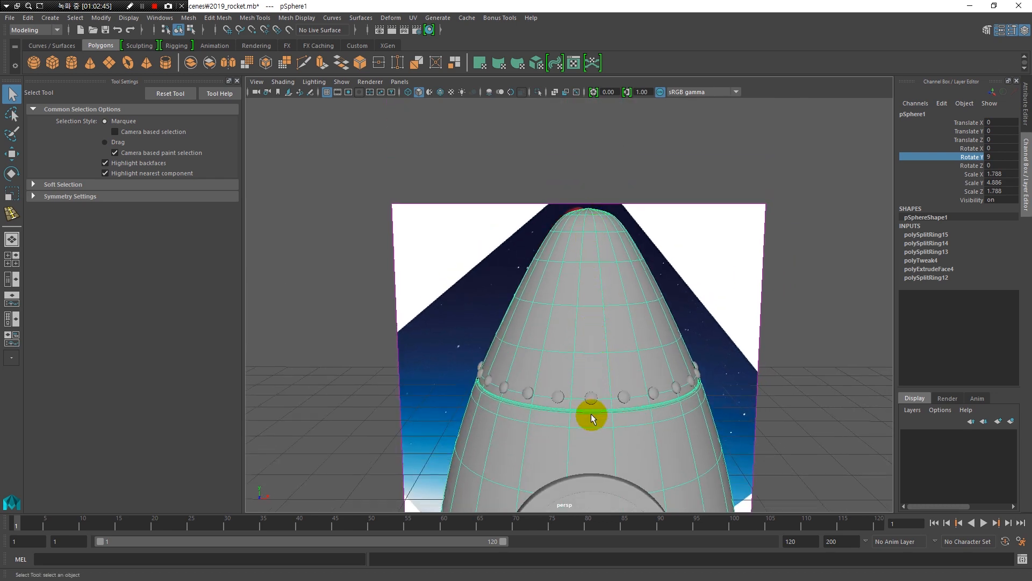
{"action": "right_click_drag", "start_coordinate": [590, 405], "coordinate": [614, 376], "text": "alt"}
{"action": "left_click_drag", "start_coordinate": [614, 376], "coordinate": [547, 379], "text": "alt"}
{"action": "right_click_drag", "start_coordinate": [492, 314], "coordinate": [505, 364], "text": "alt"}
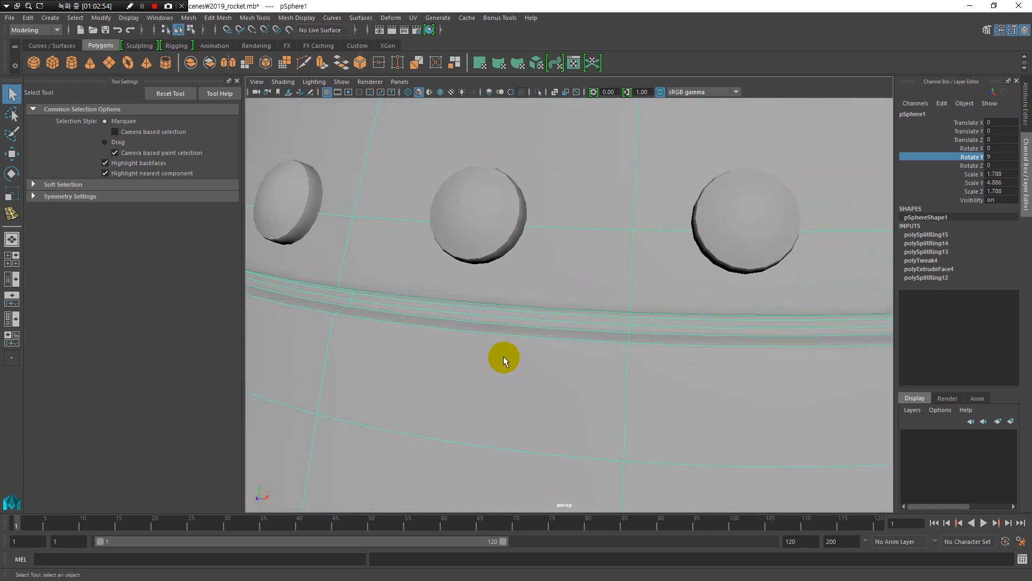
{"action": "right_click_drag", "start_coordinate": [596, 376], "coordinate": [512, 360], "text": "alt"}
{"action": "mouse_move", "coordinate": [511, 360]}
{"action": "left_mouse_down", "text": "alt"}
{"action": "mouse_move", "coordinate": [504, 338]}
{"action": "mouse_move", "coordinate": [502, 362]}
{"action": "left_mouse_up", "text": "alt"}
{"action": "right_click_drag", "start_coordinate": [503, 362], "coordinate": [526, 394], "text": "alt"}
{"action": "left_click_drag", "start_coordinate": [525, 394], "coordinate": [518, 397], "text": "alt"}
{"action": "right_click_drag", "start_coordinate": [518, 396], "coordinate": [533, 414], "text": "alt"}
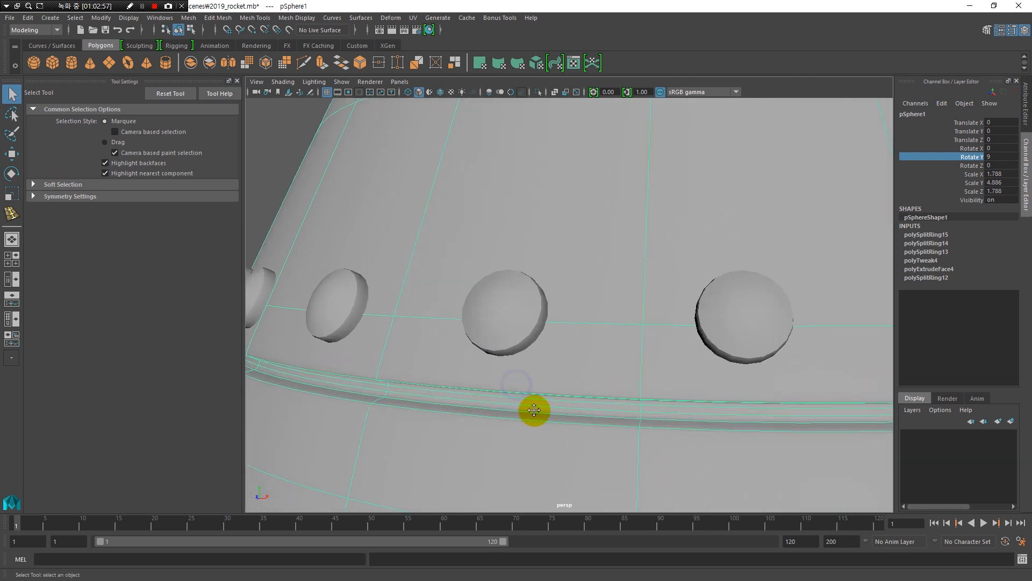
{"action": "left_click_drag", "start_coordinate": [533, 414], "coordinate": [531, 380], "text": "alt"}
Step: Switch the rocket body to face selection and select the adjacent face loops running around the inside of the seam groove
{"action": "right_click_drag", "start_coordinate": [517, 315], "coordinate": [513, 293]}
{"action": "left_click_drag", "start_coordinate": [510, 302], "coordinate": [491, 347], "text": "alt"}
{"action": "left_click", "coordinate": [488, 360]}
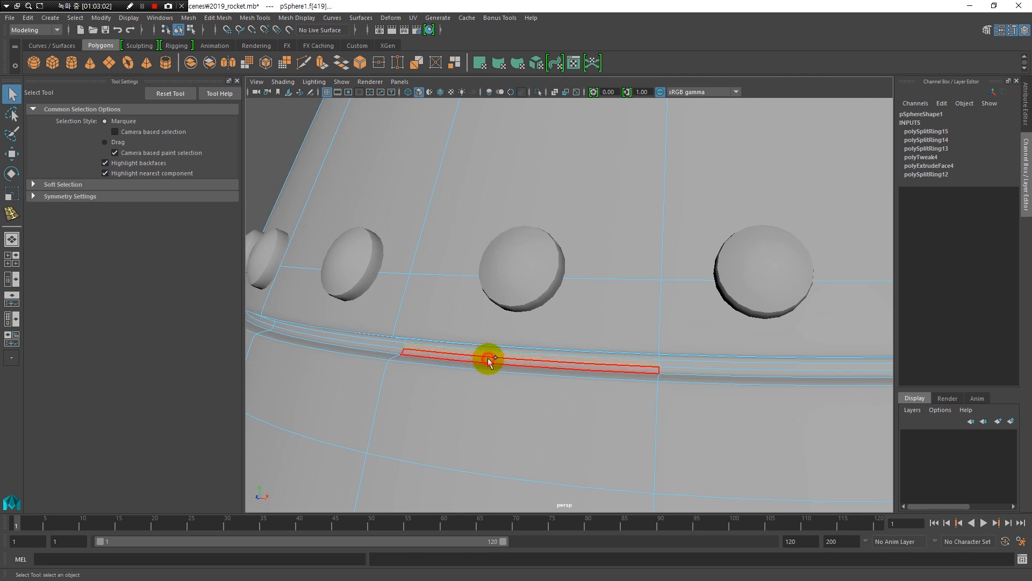
{"action": "mouse_move", "coordinate": [488, 356]}
{"action": "left_mouse_down", "text": "alt"}
{"action": "mouse_move", "coordinate": [481, 392]}
{"action": "mouse_move", "coordinate": [490, 350]}
{"action": "left_mouse_up", "text": "alt"}
{"action": "double_click", "coordinate": [472, 345]}
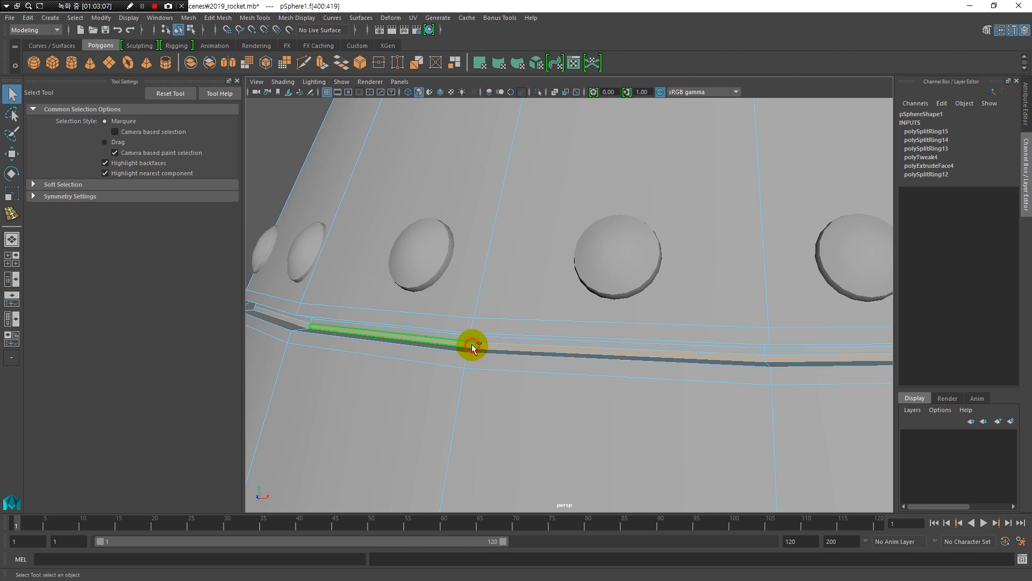
{"action": "left_click", "coordinate": [489, 339], "text": "shift"}
{"action": "left_click", "coordinate": [473, 340], "text": "shift"}
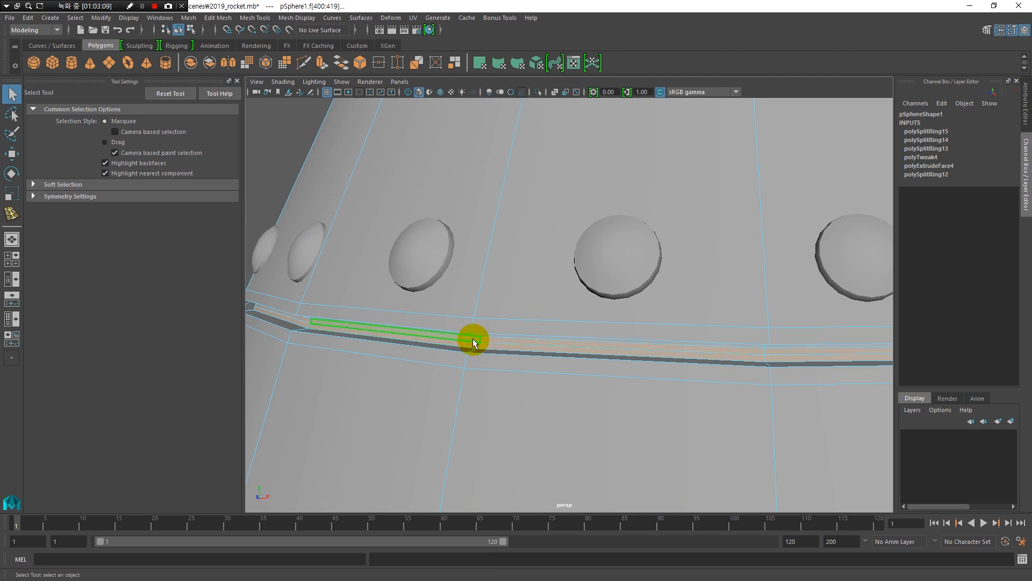
Step: Scale the selected groove faces slightly to adjust the depth of the nose seam
{"action": "key", "text": "r"}
{"action": "left_click_drag", "start_coordinate": [685, 288], "coordinate": [681, 287]}
{"action": "right_click_drag", "start_coordinate": [682, 422], "coordinate": [575, 413], "text": "alt"}
{"action": "left_click_drag", "start_coordinate": [575, 414], "coordinate": [576, 415], "text": "alt"}
{"action": "middle_click_drag", "start_coordinate": [576, 415], "coordinate": [575, 362], "text": "alt"}
Step: Examine the scaled seam groove and its edge loops beneath the rivet row from several angles
{"action": "left_click", "coordinate": [580, 351]}
{"action": "left_click", "coordinate": [588, 308]}
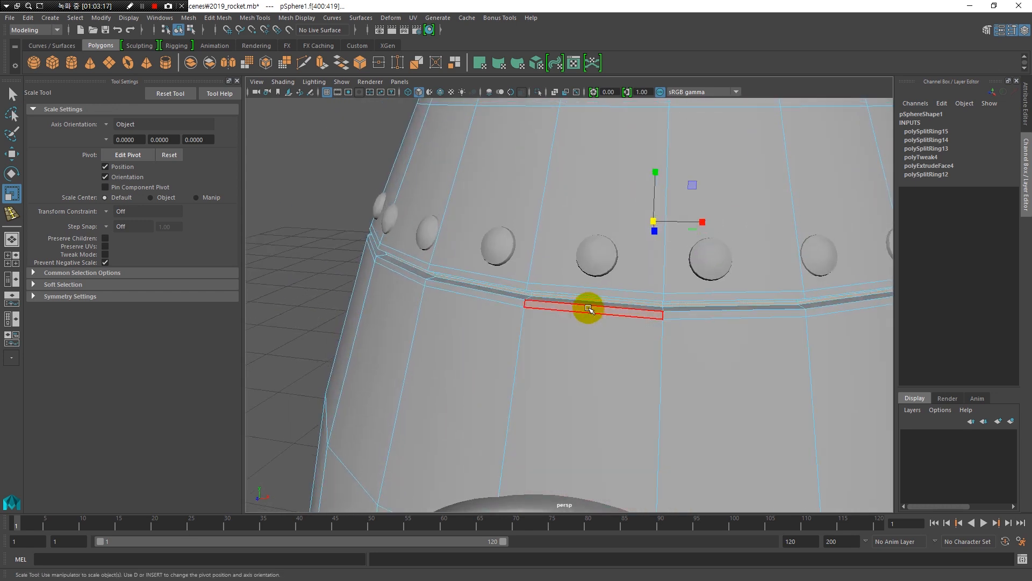
{"action": "left_click", "coordinate": [586, 370]}
{"action": "left_click", "coordinate": [588, 307]}
{"action": "left_click", "coordinate": [583, 339]}
{"action": "left_click_drag", "start_coordinate": [583, 339], "coordinate": [585, 309], "text": "alt"}
{"action": "right_click_drag", "start_coordinate": [585, 309], "coordinate": [601, 398], "text": "alt"}
{"action": "mouse_move", "coordinate": [601, 398]}
{"action": "left_mouse_down", "text": "alt"}
{"action": "mouse_move", "coordinate": [594, 341]}
{"action": "mouse_move", "coordinate": [583, 352]}
{"action": "mouse_move", "coordinate": [615, 389]}
{"action": "left_mouse_up", "text": "alt"}
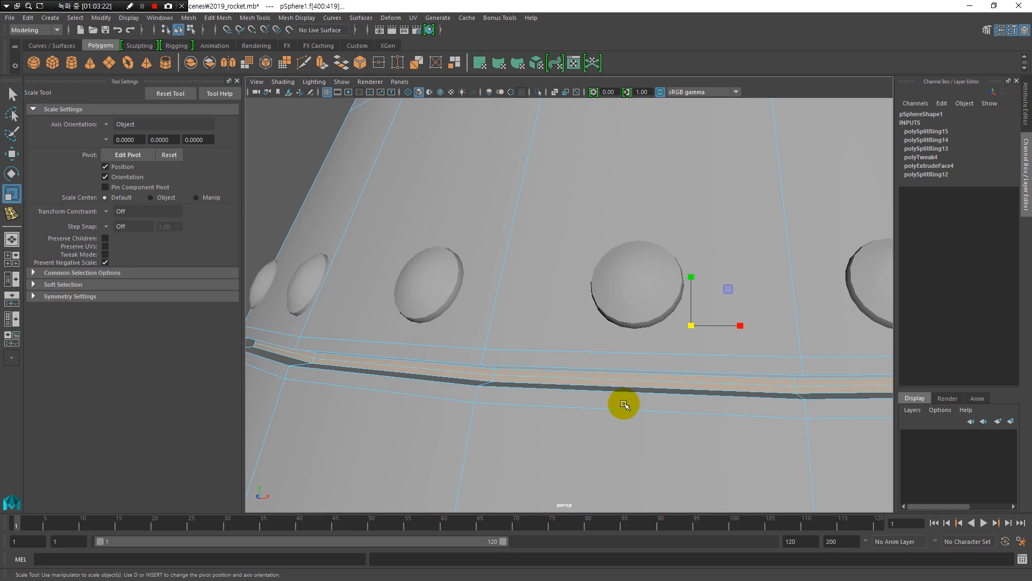
{"action": "right_click_drag", "start_coordinate": [615, 352], "coordinate": [581, 341], "text": "alt"}
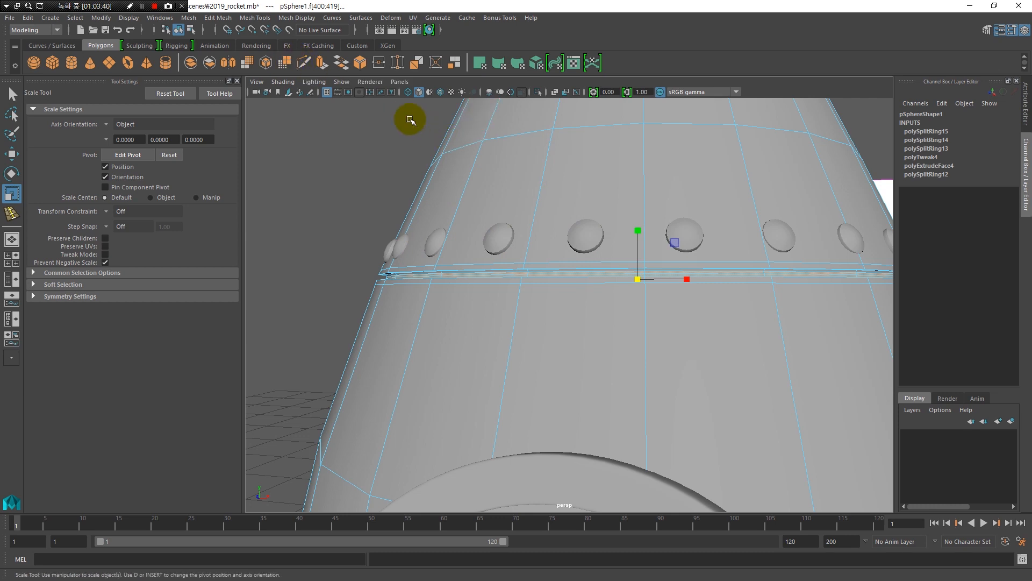
{"action": "right_click_drag", "start_coordinate": [634, 295], "coordinate": [599, 279], "text": "alt"}
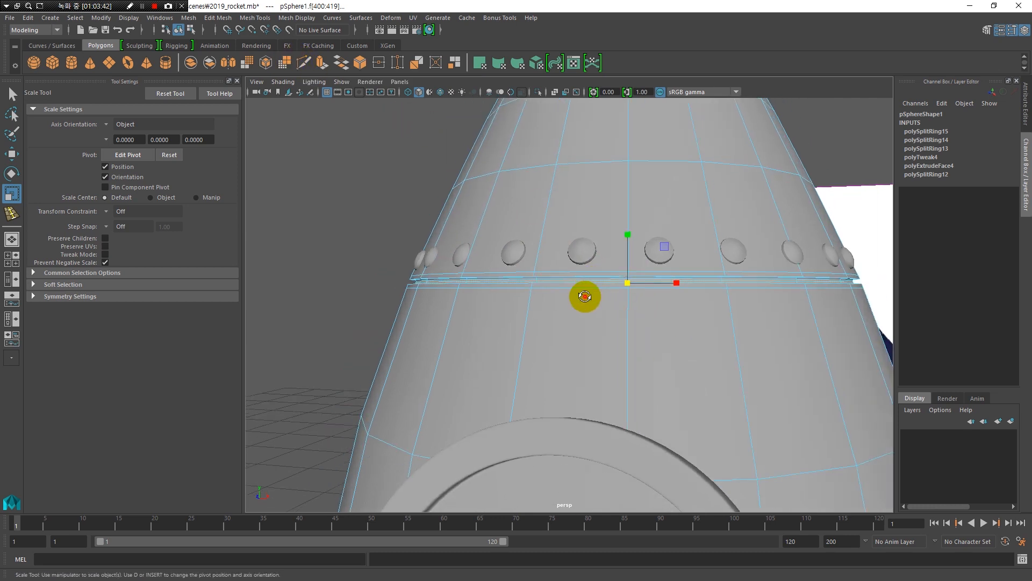
Step: Try to cut a vertical line with Multi-Cut from the middle of the seam's lower front edge down the rocket body
{"action": "middle_click_drag", "start_coordinate": [585, 299], "coordinate": [555, 237], "text": "alt"}
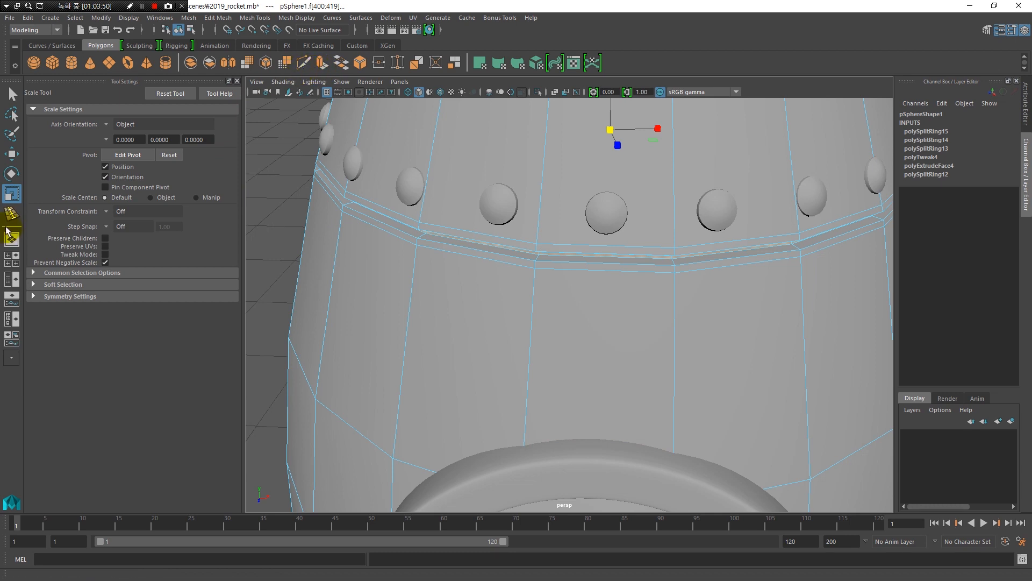
{"action": "left_click", "coordinate": [305, 64]}
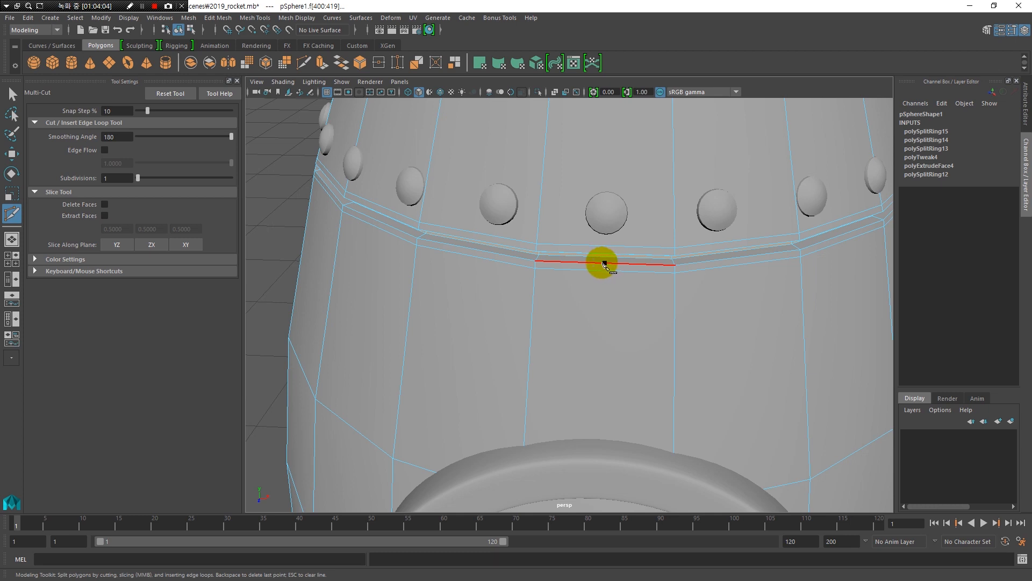
{"action": "left_click", "coordinate": [535, 261]}
{"action": "left_click", "coordinate": [605, 263]}
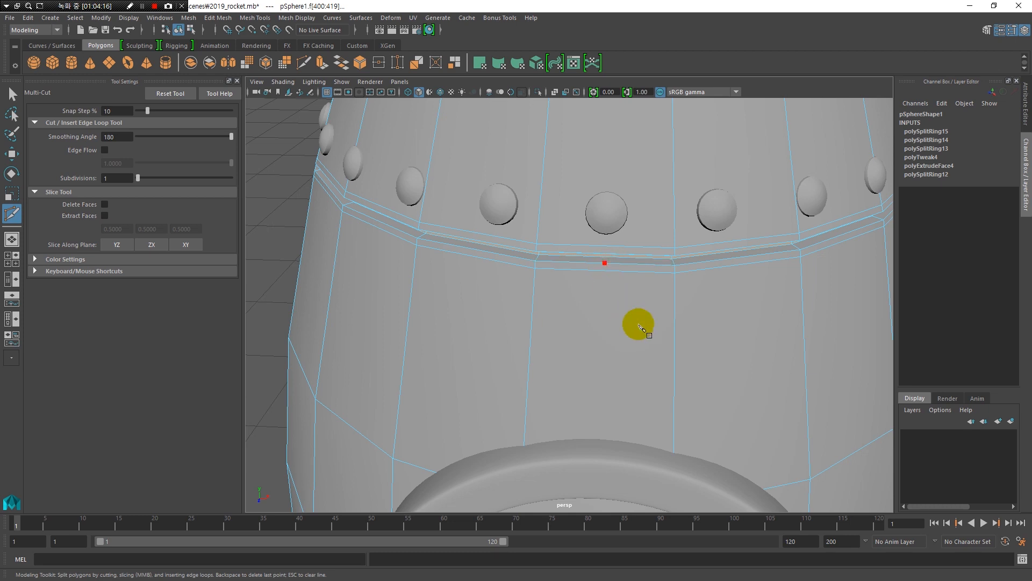
{"action": "right_click_drag", "start_coordinate": [666, 337], "coordinate": [601, 328], "text": "alt"}
{"action": "middle_click_drag", "start_coordinate": [601, 328], "coordinate": [585, 430], "text": "alt"}
{"action": "left_click_drag", "start_coordinate": [586, 430], "coordinate": [586, 374], "text": "alt"}
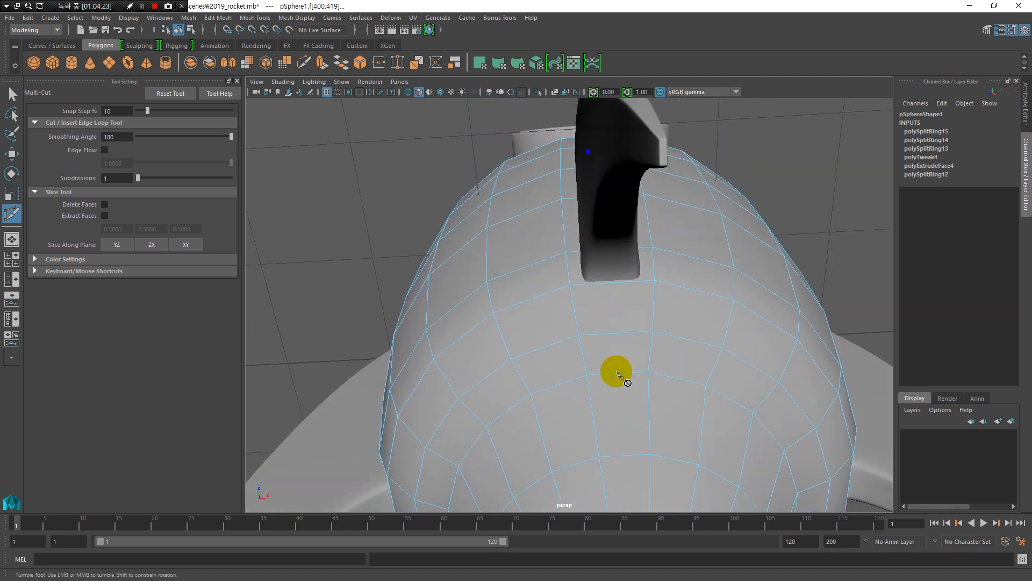
{"action": "left_click_drag", "start_coordinate": [611, 374], "coordinate": [569, 387], "text": "alt"}
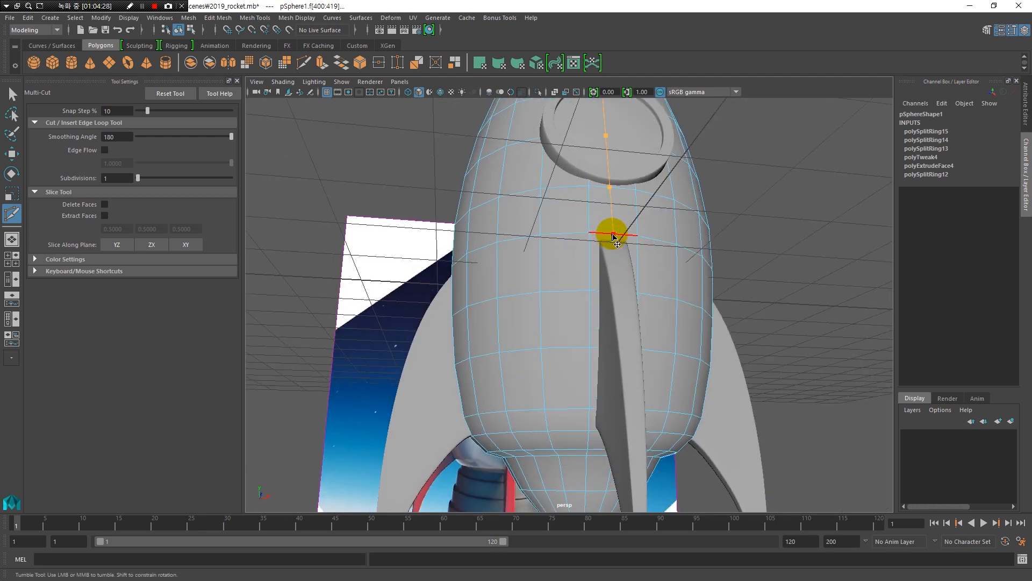
{"action": "left_click_drag", "start_coordinate": [604, 293], "coordinate": [571, 334], "text": "alt"}
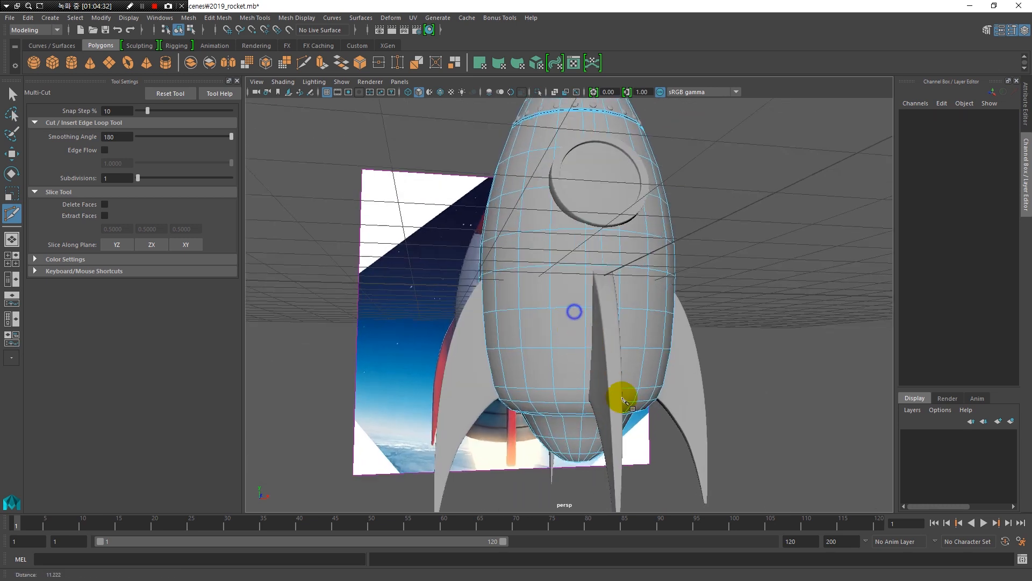
Step: Try to carry the Multi-Cut line behind the front fin towards the rocket's base, and undo its cut points
{"action": "right_click_drag", "start_coordinate": [622, 396], "coordinate": [623, 255], "text": "alt"}
{"action": "left_click_drag", "start_coordinate": [613, 357], "coordinate": [612, 312], "text": "alt"}
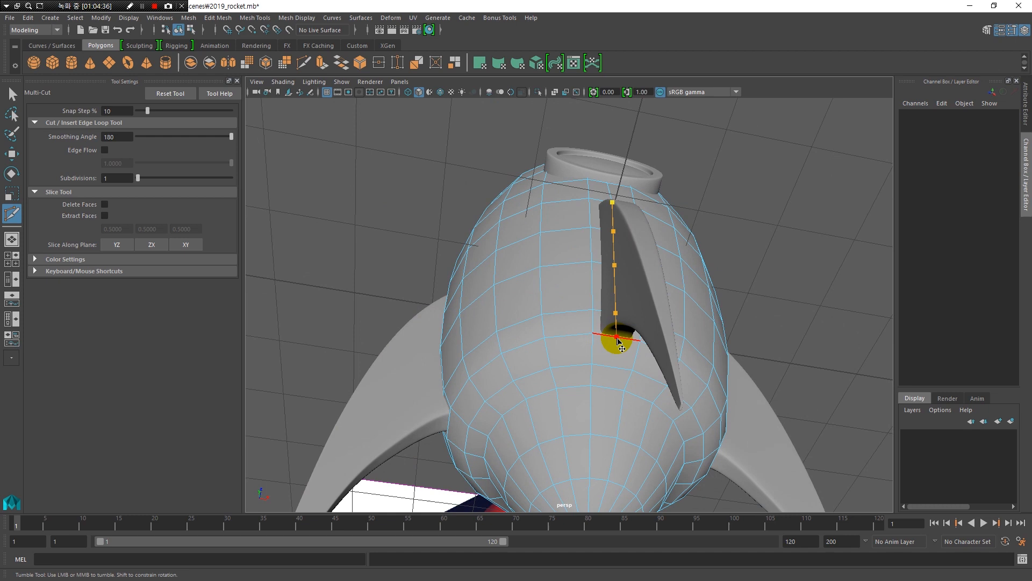
{"action": "right_click_drag", "start_coordinate": [607, 319], "coordinate": [640, 370], "text": "alt"}
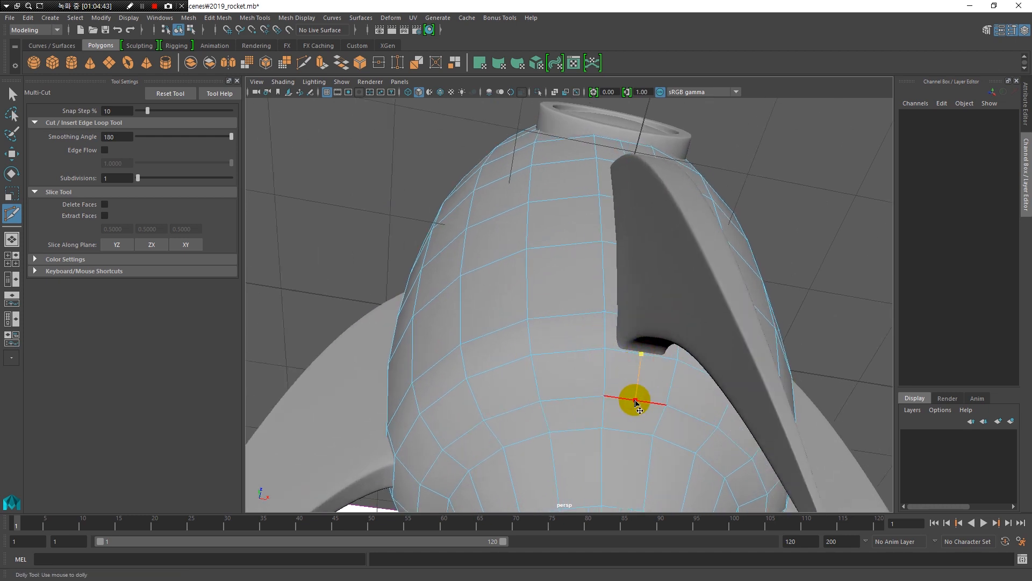
{"action": "right_click_drag", "start_coordinate": [647, 418], "coordinate": [556, 387], "text": "alt"}
{"action": "left_click_drag", "start_coordinate": [555, 387], "coordinate": [556, 366], "text": "alt"}
{"action": "right_click_drag", "start_coordinate": [556, 366], "coordinate": [666, 382], "text": "alt"}
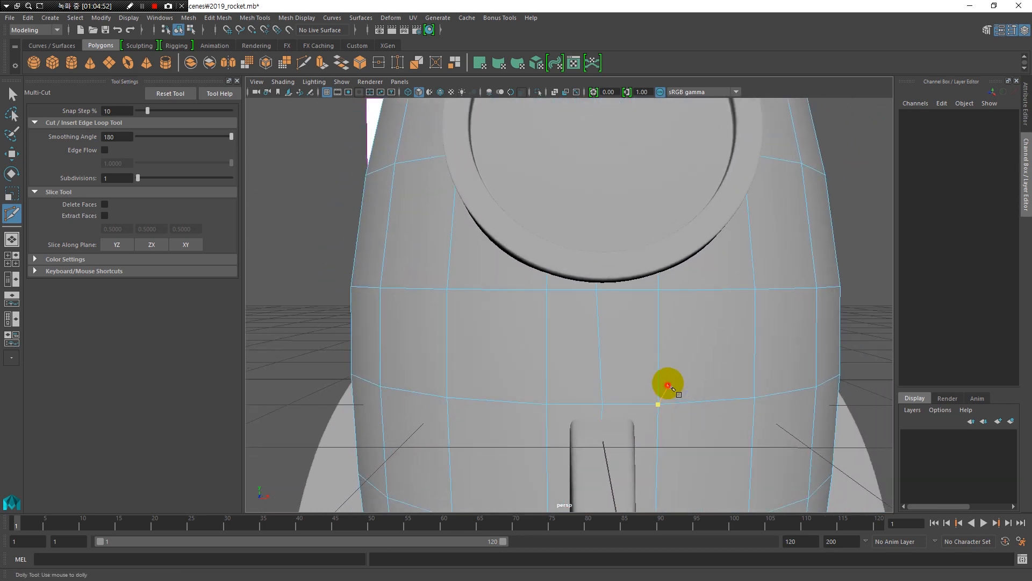
{"action": "left_click_drag", "start_coordinate": [666, 382], "coordinate": [668, 380], "text": "alt"}
{"action": "left_click", "coordinate": [666, 379], "text": "ctrl"}
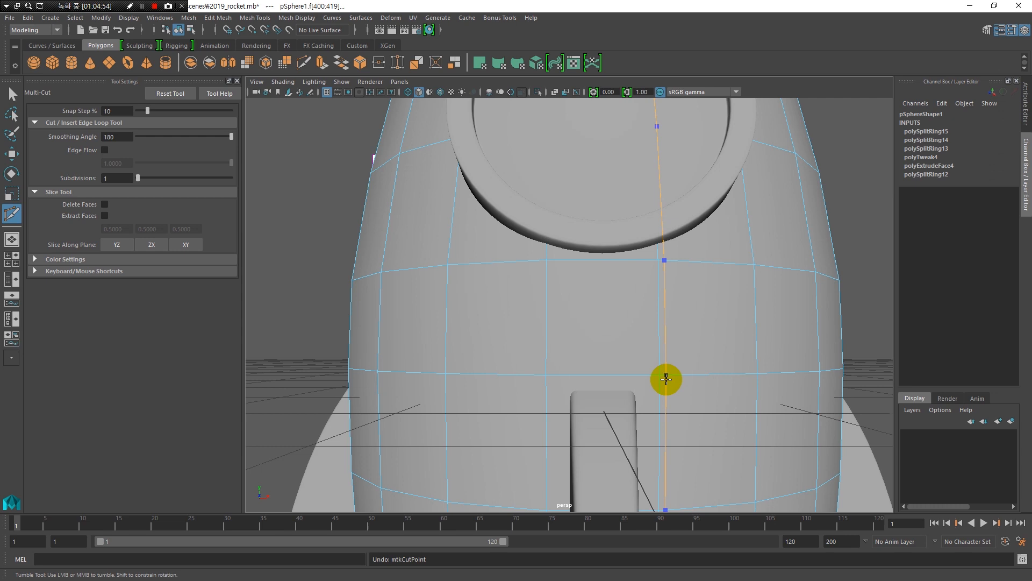
Step: Try the vertical cut again from the seam's lower edge below the front rivet to the underside of the front fin
{"action": "right_click_drag", "start_coordinate": [715, 385], "coordinate": [525, 357], "text": "alt"}
{"action": "middle_click_drag", "start_coordinate": [559, 372], "coordinate": [563, 433], "text": "alt"}
{"action": "left_click_drag", "start_coordinate": [563, 364], "coordinate": [563, 394], "text": "alt"}
{"action": "right_click_drag", "start_coordinate": [561, 230], "coordinate": [591, 243], "text": "alt"}
{"action": "middle_click_drag", "start_coordinate": [590, 243], "coordinate": [603, 280], "text": "alt"}
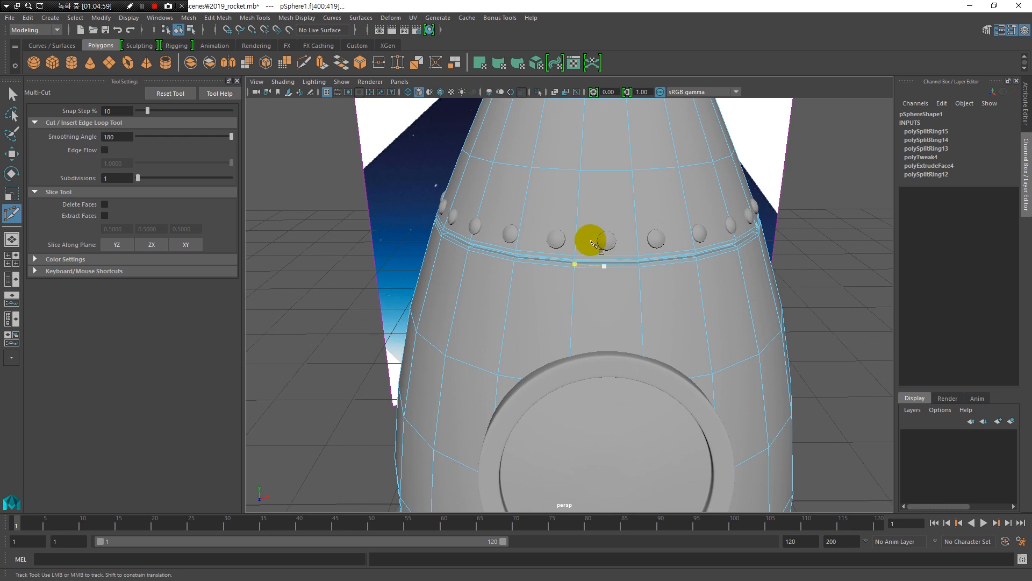
{"action": "right_click_drag", "start_coordinate": [591, 242], "coordinate": [652, 357], "text": "alt"}
{"action": "middle_click_drag", "start_coordinate": [652, 357], "coordinate": [628, 350], "text": "alt"}
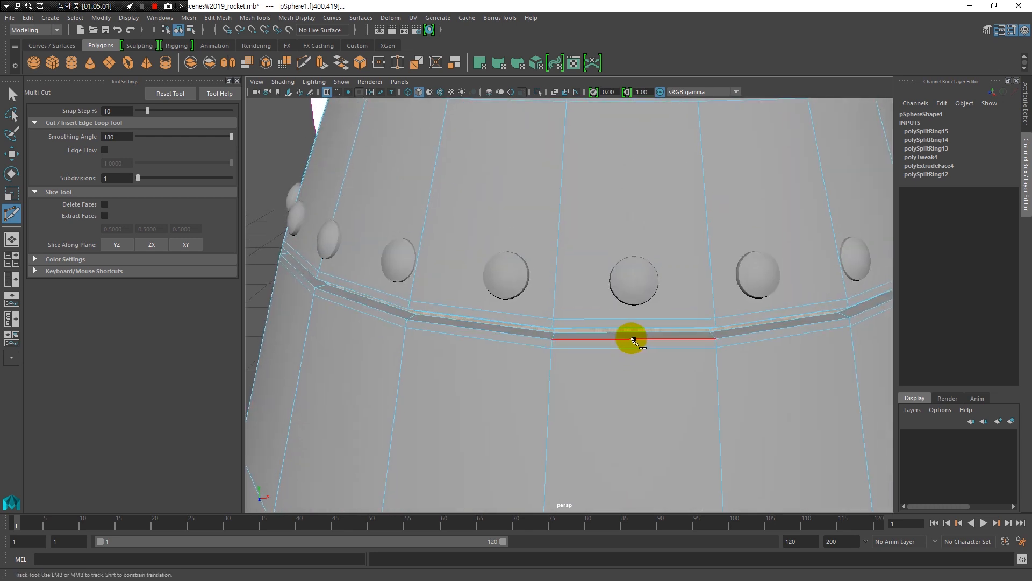
{"action": "right_click_drag", "start_coordinate": [637, 344], "coordinate": [620, 413], "text": "alt"}
{"action": "left_click_drag", "start_coordinate": [619, 413], "coordinate": [657, 369], "text": "alt"}
{"action": "right_click_drag", "start_coordinate": [656, 369], "coordinate": [523, 329], "text": "alt"}
{"action": "left_click_drag", "start_coordinate": [523, 330], "coordinate": [573, 376], "text": "alt"}
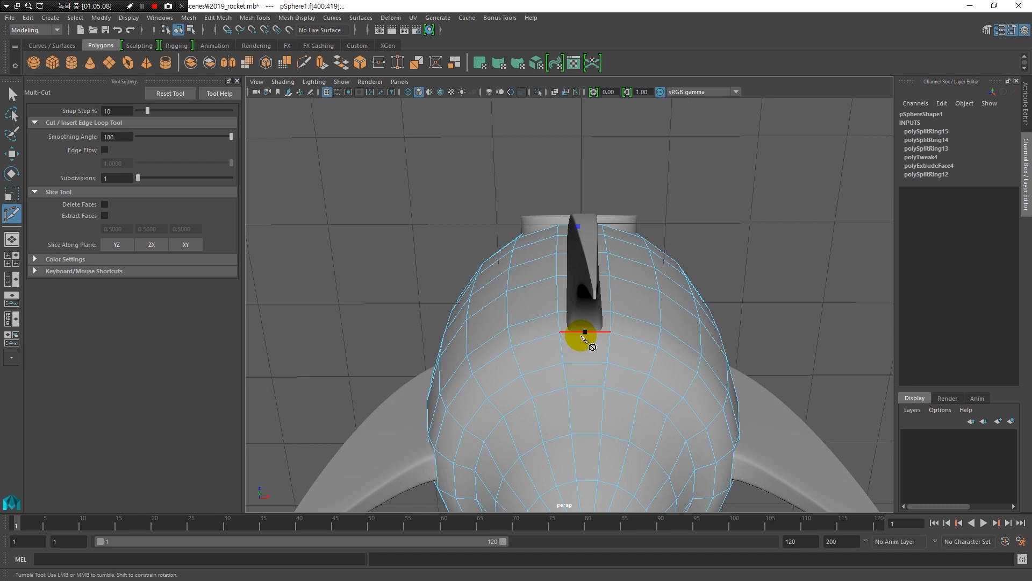
{"action": "left_click_drag", "start_coordinate": [574, 355], "coordinate": [592, 385], "text": "alt"}
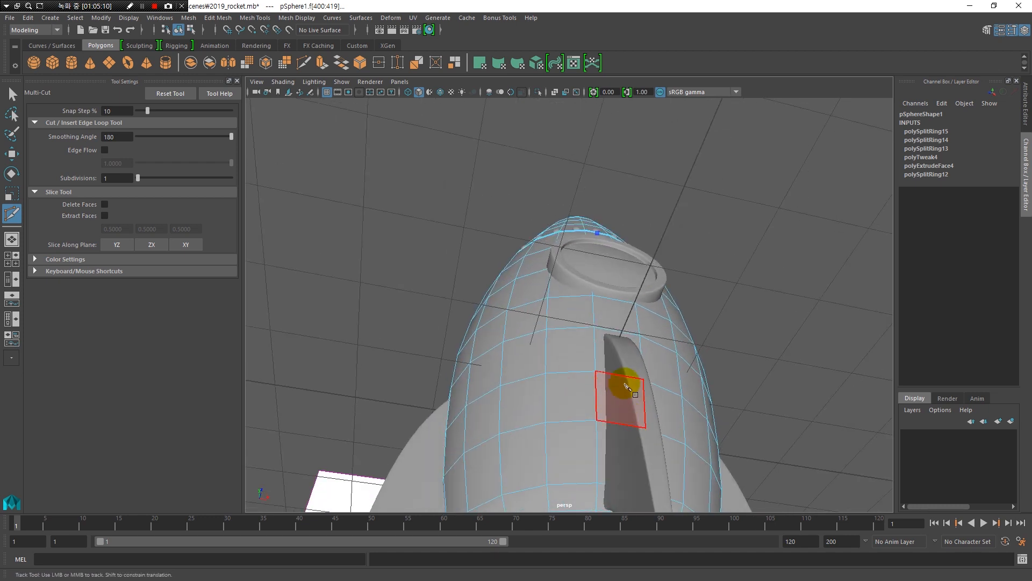
{"action": "right_click_drag", "start_coordinate": [622, 403], "coordinate": [603, 323], "text": "alt"}
{"action": "left_click_drag", "start_coordinate": [603, 322], "coordinate": [639, 326], "text": "alt"}
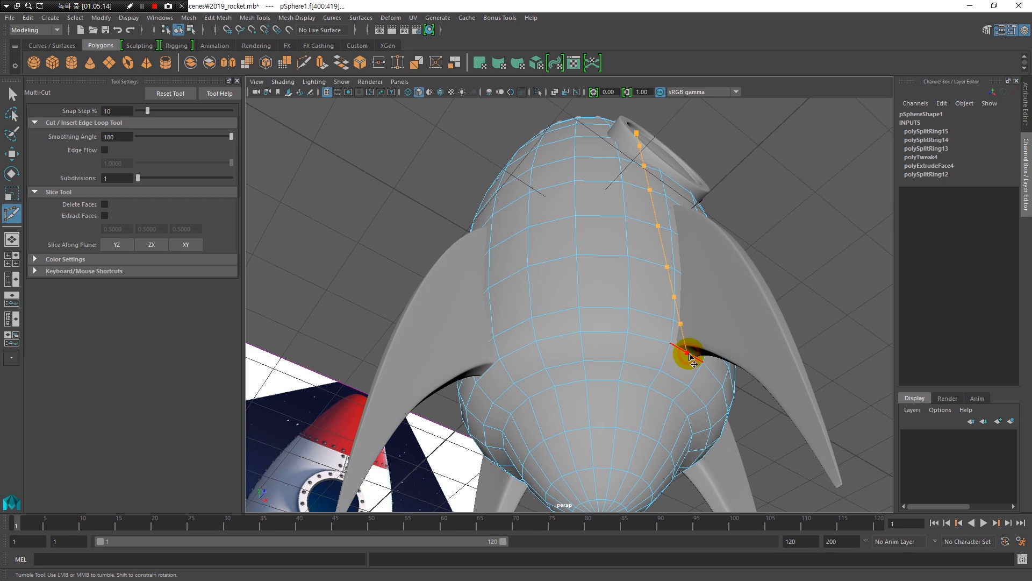
{"action": "left_click_drag", "start_coordinate": [662, 375], "coordinate": [628, 410], "text": "alt"}
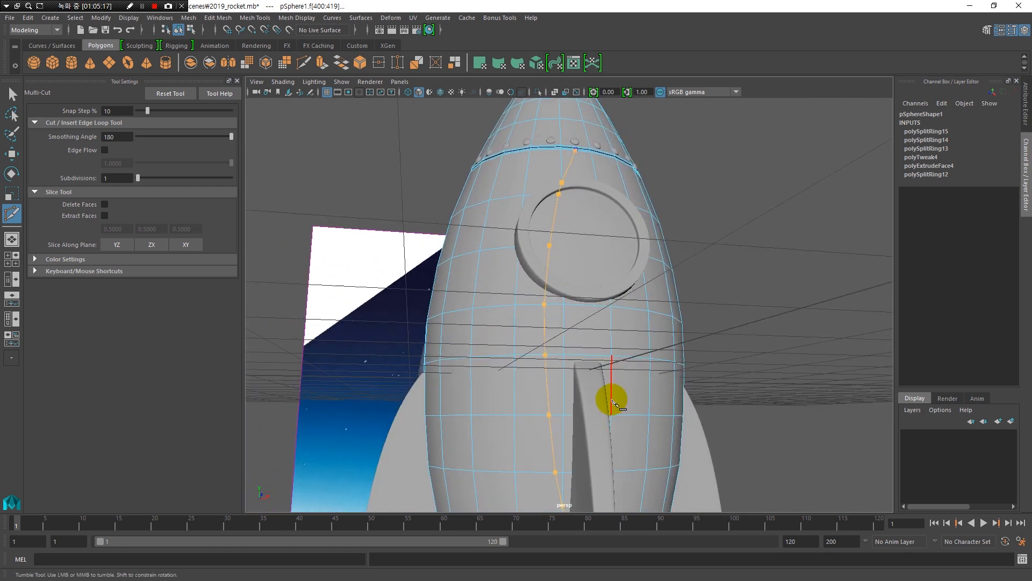
Step: Try once more to cut a line between the nose seam and the rocket's base, following the front of the body
{"action": "left_click_drag", "start_coordinate": [628, 279], "coordinate": [666, 285], "text": "alt"}
{"action": "right_click_drag", "start_coordinate": [666, 285], "coordinate": [640, 309], "text": "alt"}
{"action": "left_click_drag", "start_coordinate": [641, 308], "coordinate": [623, 343], "text": "alt"}
{"action": "right_click_drag", "start_coordinate": [623, 344], "coordinate": [562, 347], "text": "alt"}
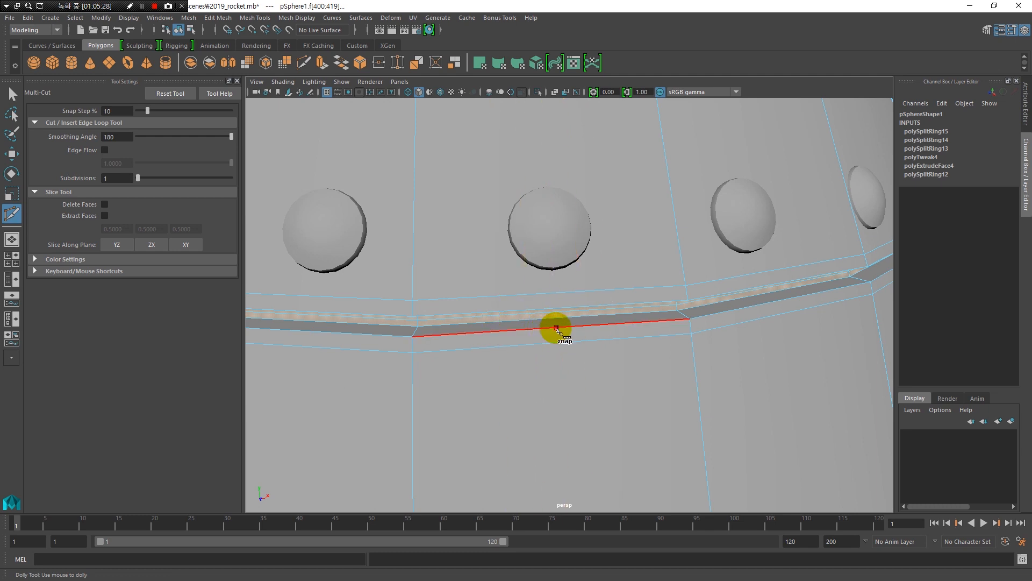
{"action": "right_click_drag", "start_coordinate": [668, 369], "coordinate": [647, 387], "text": "alt"}
{"action": "left_click_drag", "start_coordinate": [618, 438], "coordinate": [584, 367], "text": "alt"}
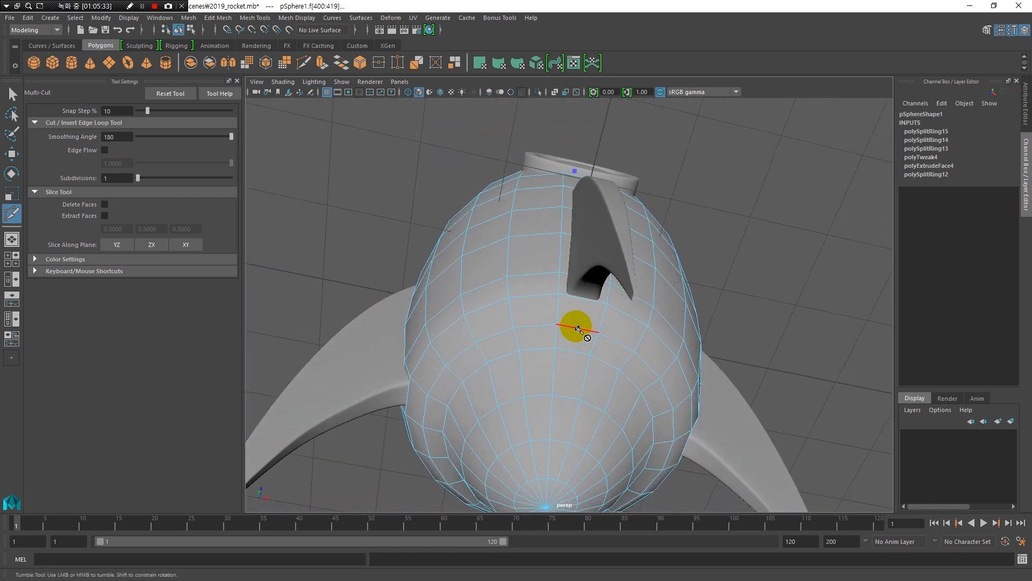
{"action": "left_click_drag", "start_coordinate": [579, 283], "coordinate": [614, 356], "text": "alt"}
{"action": "middle_click_drag", "start_coordinate": [637, 399], "coordinate": [628, 304], "text": "alt"}
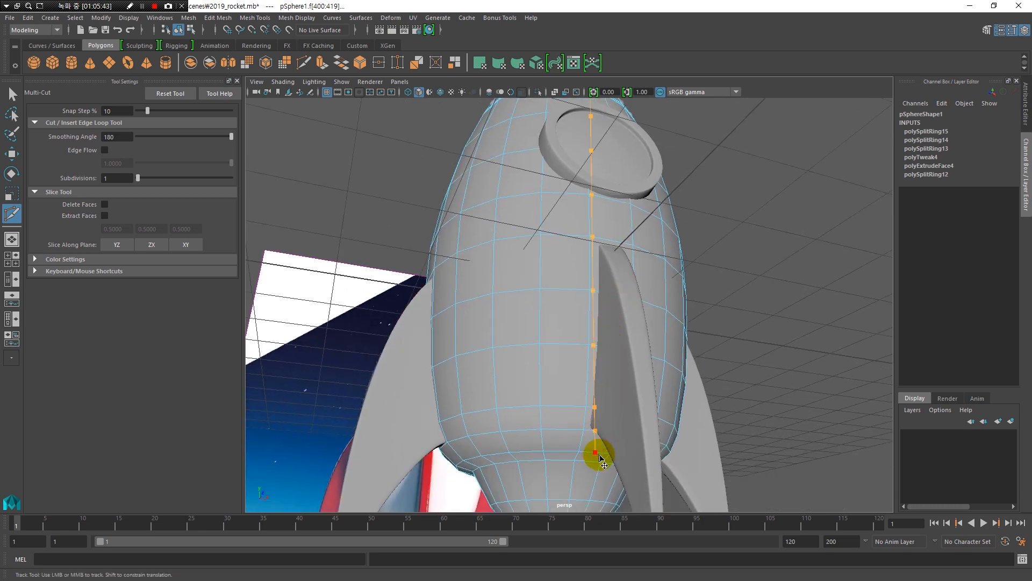
{"action": "right_click_drag", "start_coordinate": [599, 453], "coordinate": [477, 421], "text": "alt"}
{"action": "left_click_drag", "start_coordinate": [476, 422], "coordinate": [534, 370], "text": "alt"}
{"action": "right_click_drag", "start_coordinate": [534, 371], "coordinate": [518, 353], "text": "alt"}
{"action": "left_click_drag", "start_coordinate": [518, 353], "coordinate": [498, 406], "text": "alt"}
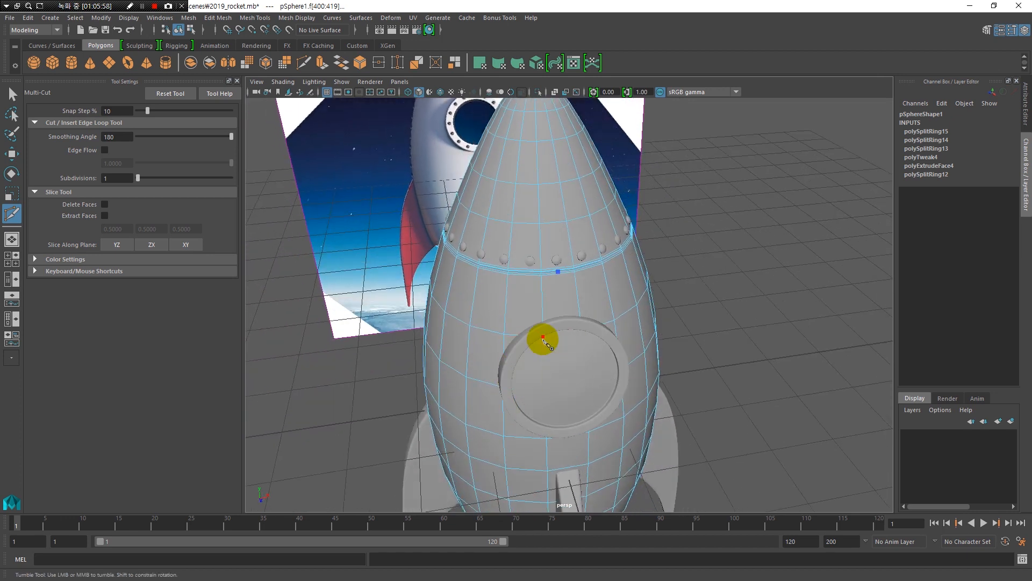
Step: Leave Multi-Cut and set up the Insert Edge Loop tool for multiple edge loops with two loops
{"action": "key", "text": "q"}
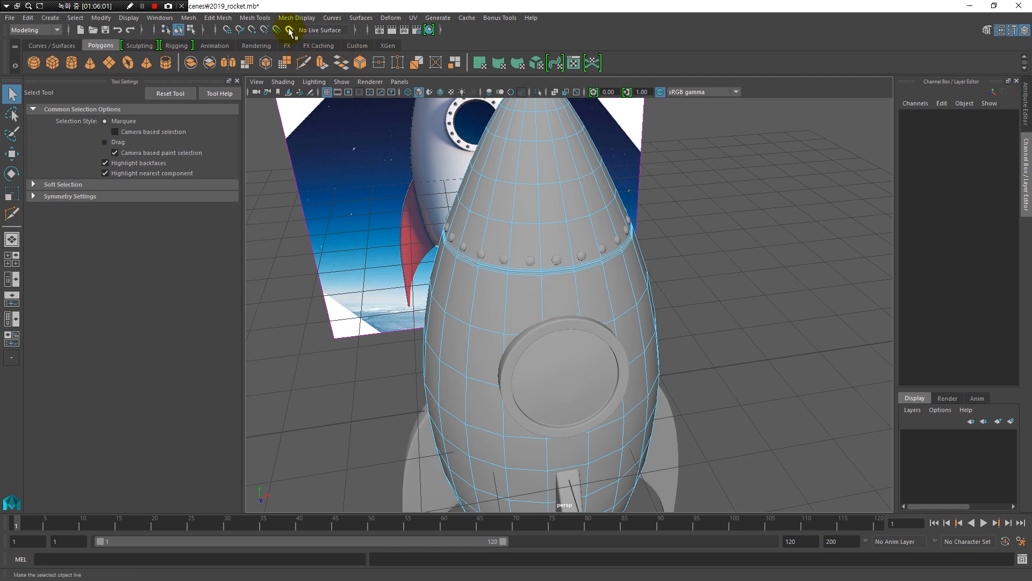
{"action": "left_click", "coordinate": [256, 18]}
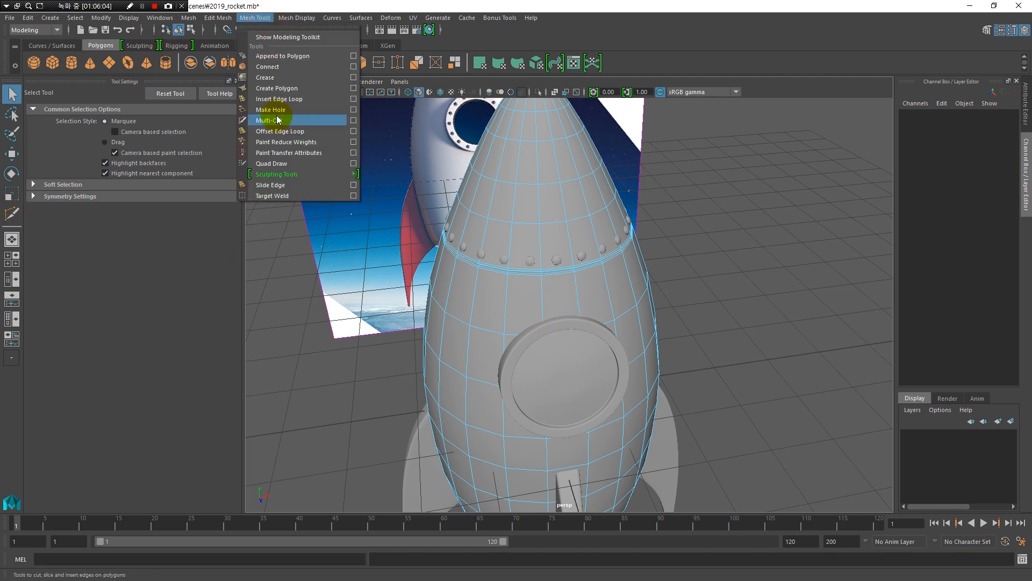
{"action": "left_click", "coordinate": [273, 99]}
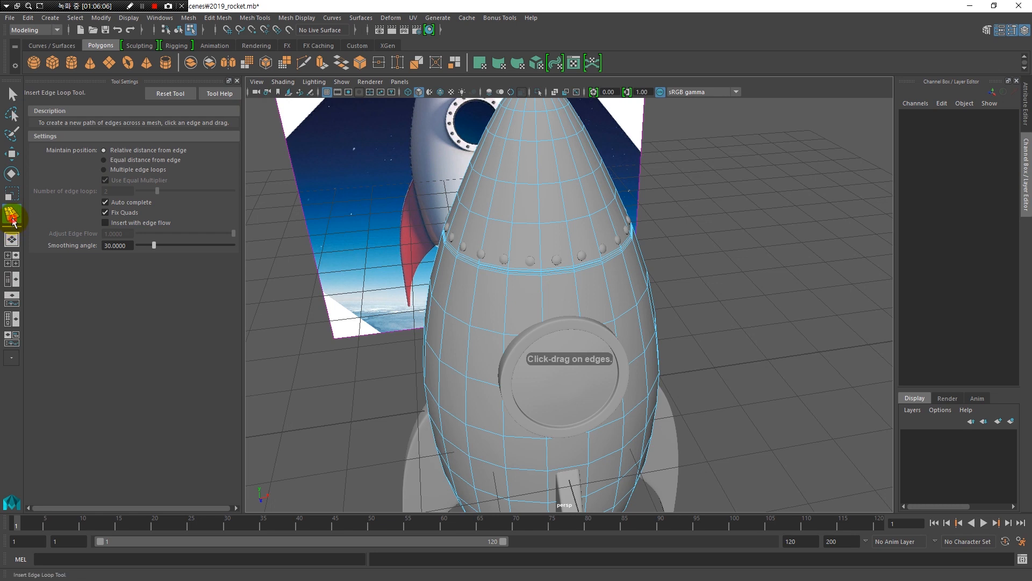
{"action": "left_click_drag", "start_coordinate": [557, 346], "coordinate": [539, 283], "text": "alt"}
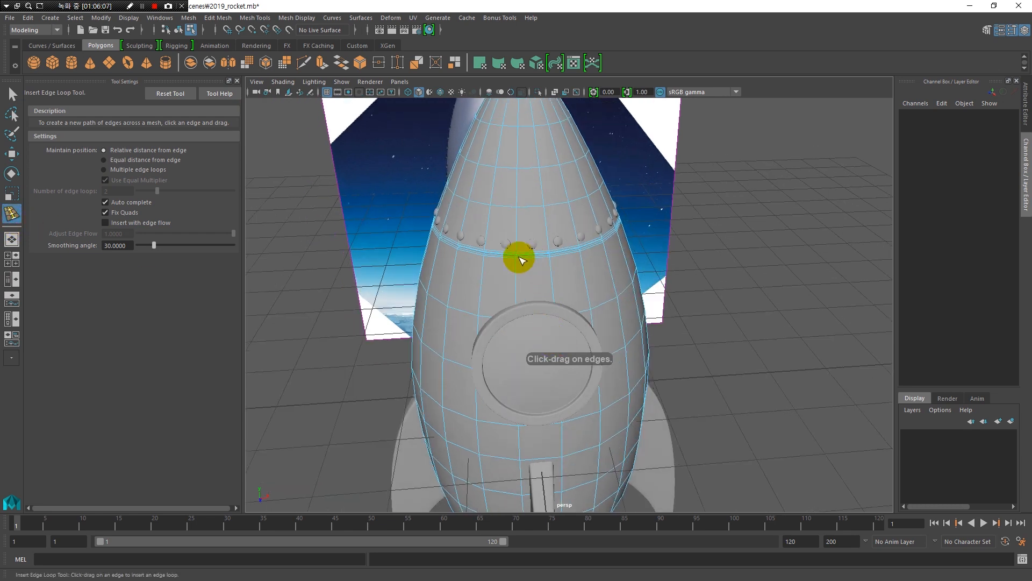
{"action": "left_click", "coordinate": [110, 192]}
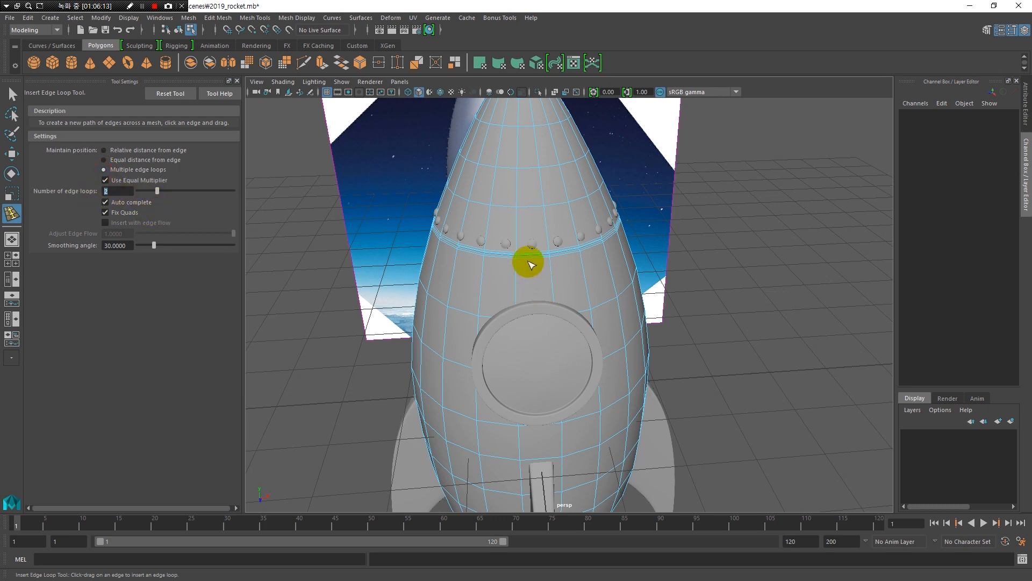
Step: Try inserting pairs of vertical edge loops at the rocket's front and above a side fin, and undo them
{"action": "scroll", "coordinate": [524, 258], "scroll_direction": "up", "scroll_amount": 4}
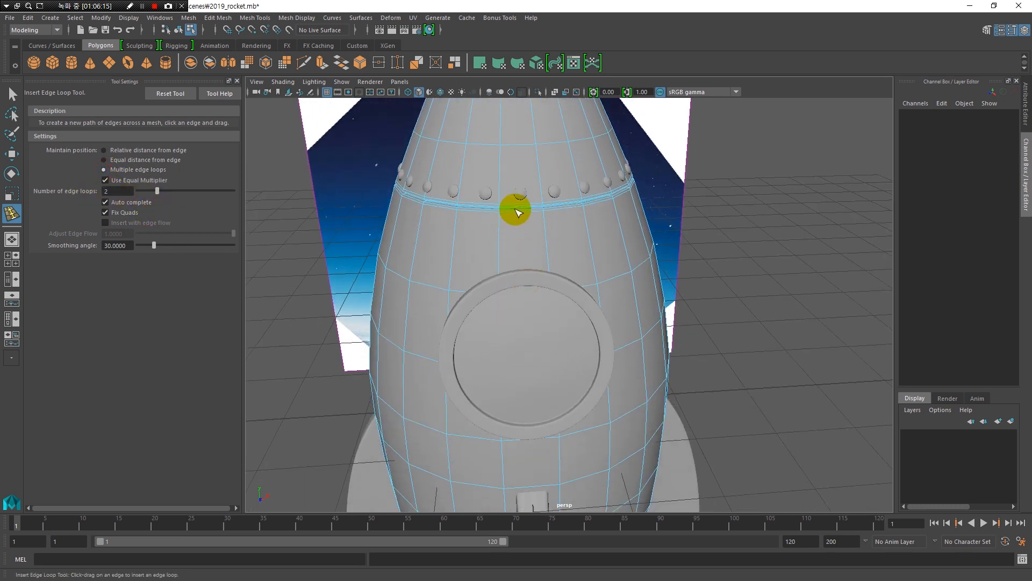
{"action": "left_click_drag", "start_coordinate": [516, 211], "coordinate": [519, 214]}
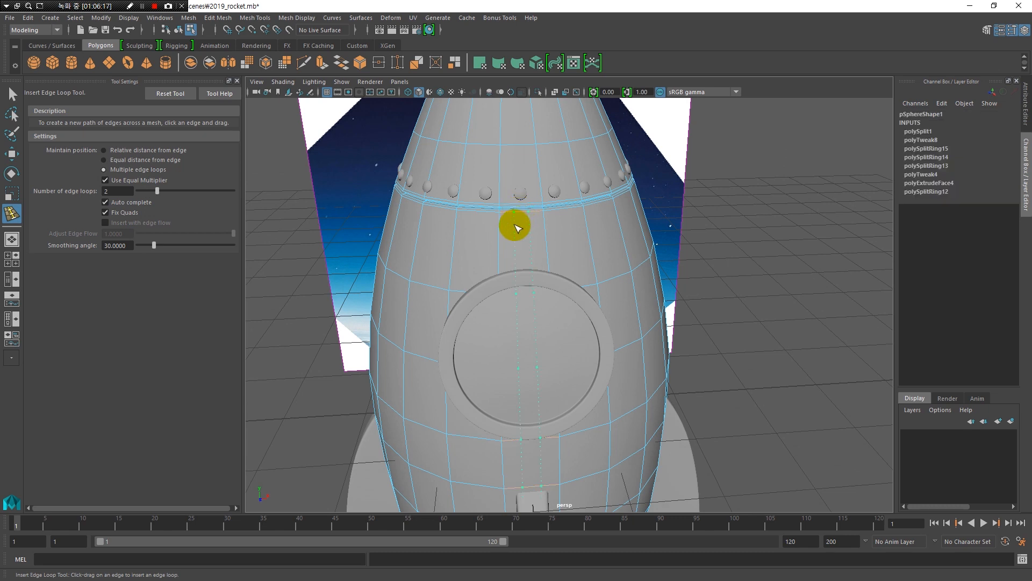
{"action": "left_click_drag", "start_coordinate": [522, 232], "coordinate": [523, 237]}
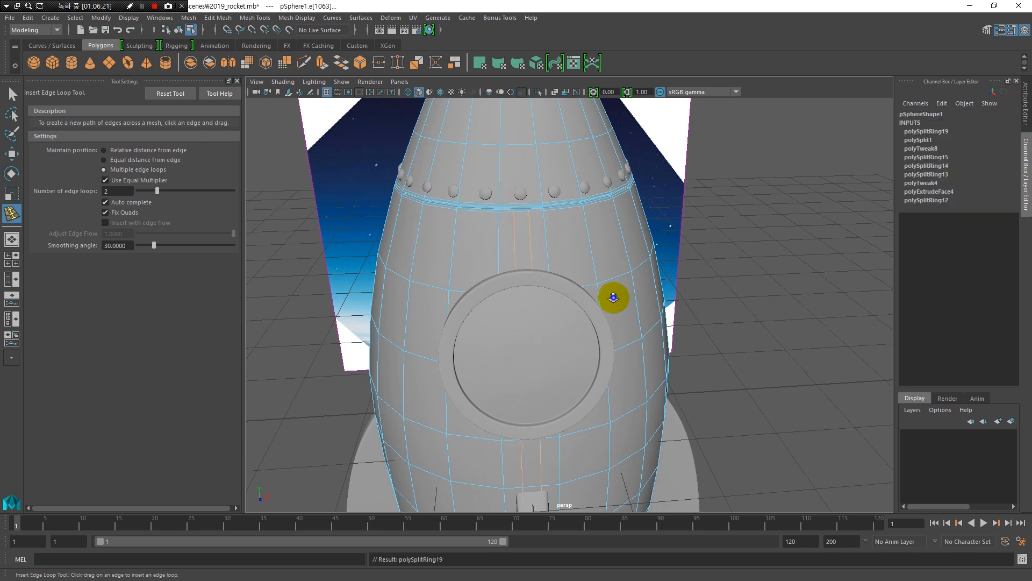
{"action": "right_click_drag", "start_coordinate": [615, 295], "coordinate": [426, 269], "text": "alt"}
{"action": "left_click_drag", "start_coordinate": [437, 289], "coordinate": [580, 263], "text": "alt"}
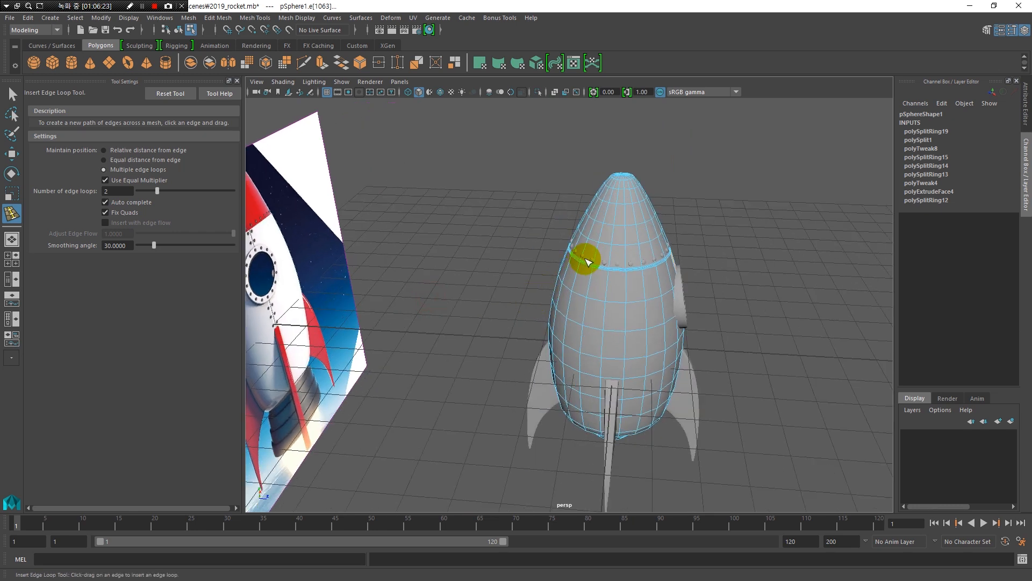
{"action": "right_click_drag", "start_coordinate": [585, 259], "coordinate": [650, 299], "text": "alt"}
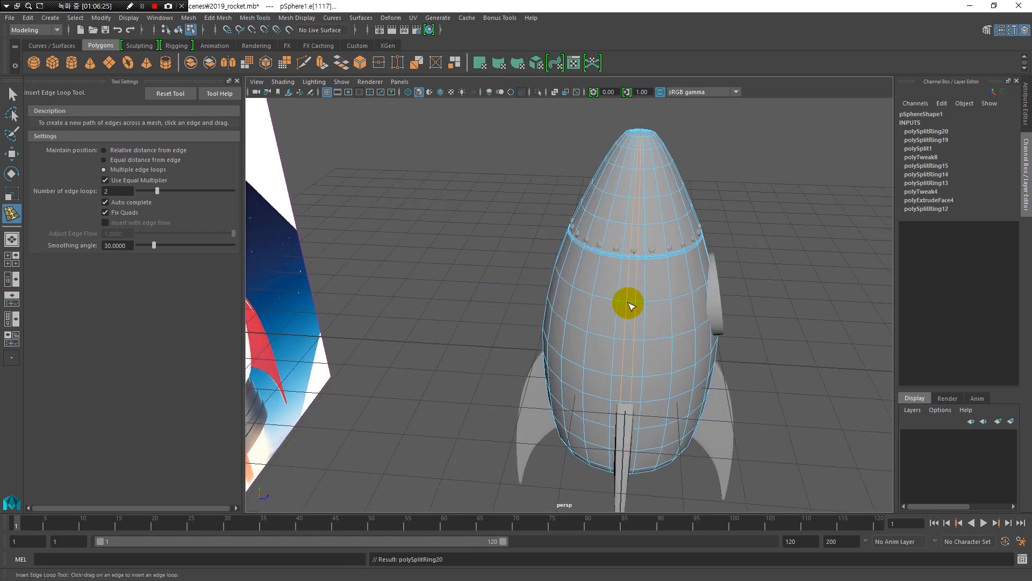
{"action": "left_click_drag", "start_coordinate": [632, 309], "coordinate": [533, 300], "text": "alt"}
{"action": "right_click_drag", "start_coordinate": [532, 299], "coordinate": [560, 286], "text": "alt"}
{"action": "key", "text": "ctrl+z"}
Step: Switch the body to vertex selection and delete the stray cut vertex on the seam's front edge
{"action": "left_click_drag", "start_coordinate": [560, 286], "coordinate": [582, 363], "text": "alt"}
{"action": "key", "text": "q"}
{"action": "right_click_drag", "start_coordinate": [577, 325], "coordinate": [560, 341]}
{"action": "left_click_drag", "start_coordinate": [533, 297], "coordinate": [534, 296]}
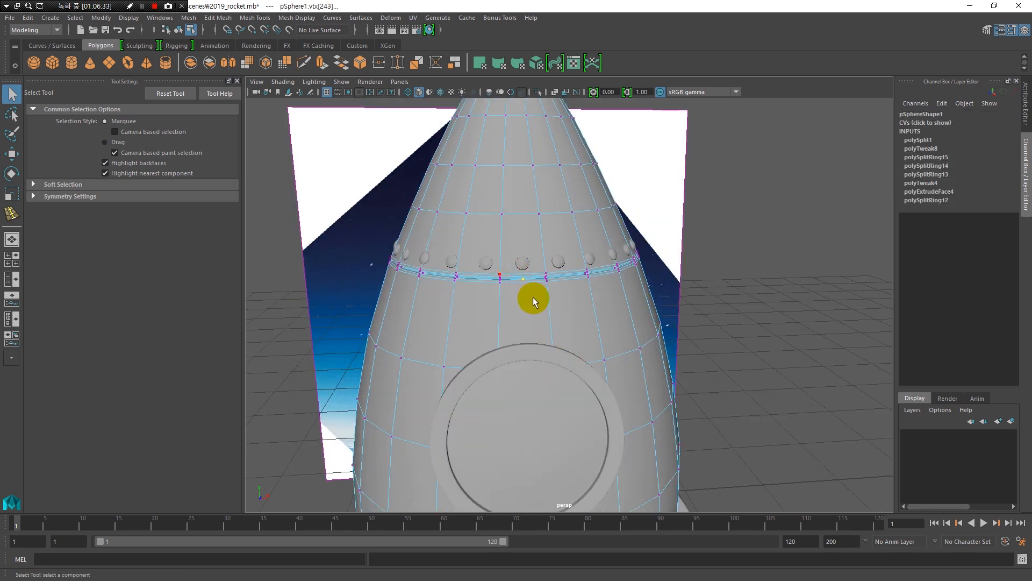
{"action": "right_click_drag", "start_coordinate": [524, 329], "coordinate": [508, 359], "text": "alt"}
{"action": "left_click_drag", "start_coordinate": [508, 360], "coordinate": [577, 363], "text": "alt"}
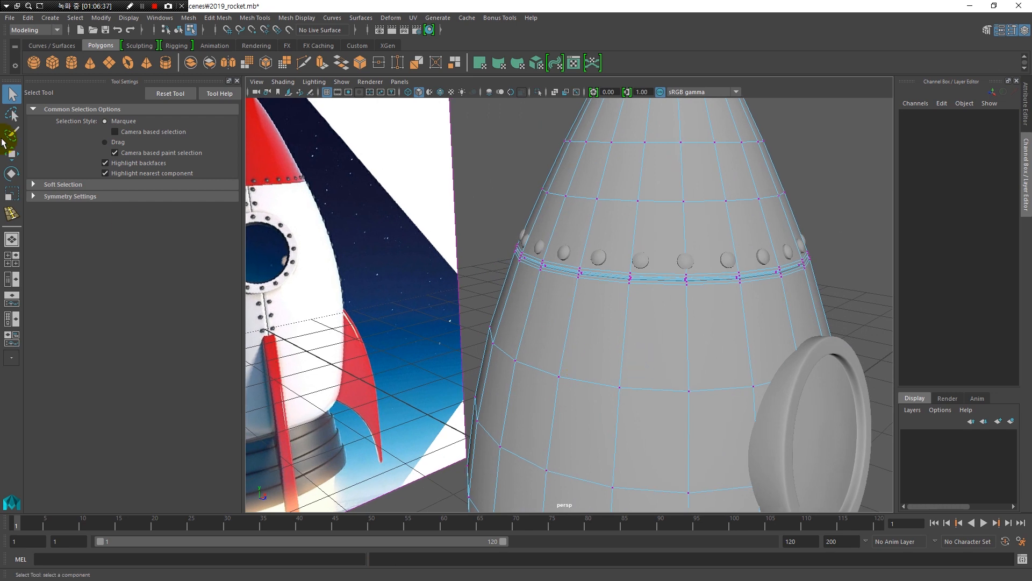
Step: Insert a pair of vertical edge loops in line with each of the rocket's four fins using the Insert Edge Loop tool
{"action": "left_click", "coordinate": [12, 214]}
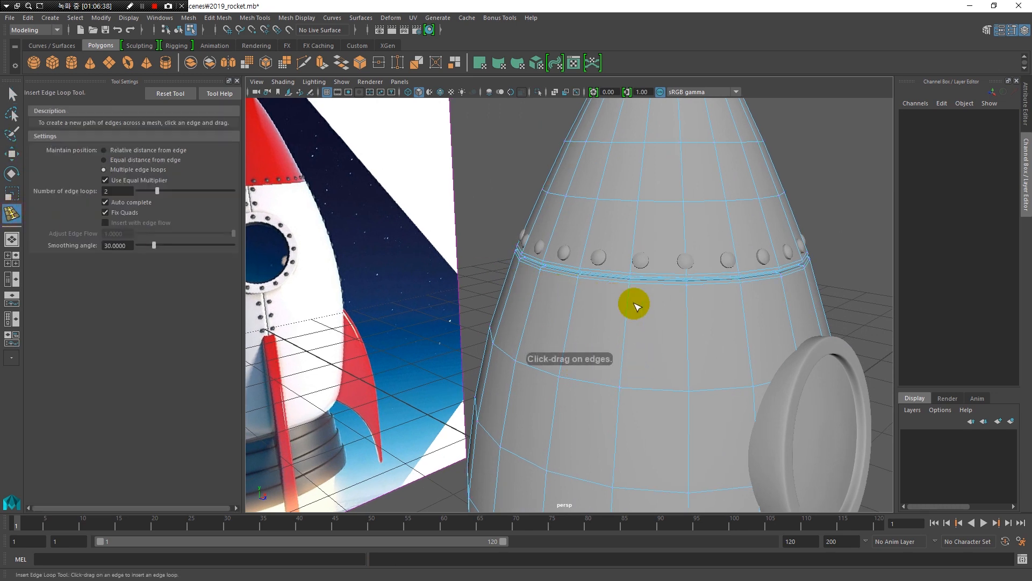
{"action": "right_click_drag", "start_coordinate": [676, 302], "coordinate": [634, 309], "text": "alt"}
{"action": "left_click_drag", "start_coordinate": [634, 308], "coordinate": [529, 330], "text": "alt"}
{"action": "left_click_drag", "start_coordinate": [442, 350], "coordinate": [636, 314], "text": "alt"}
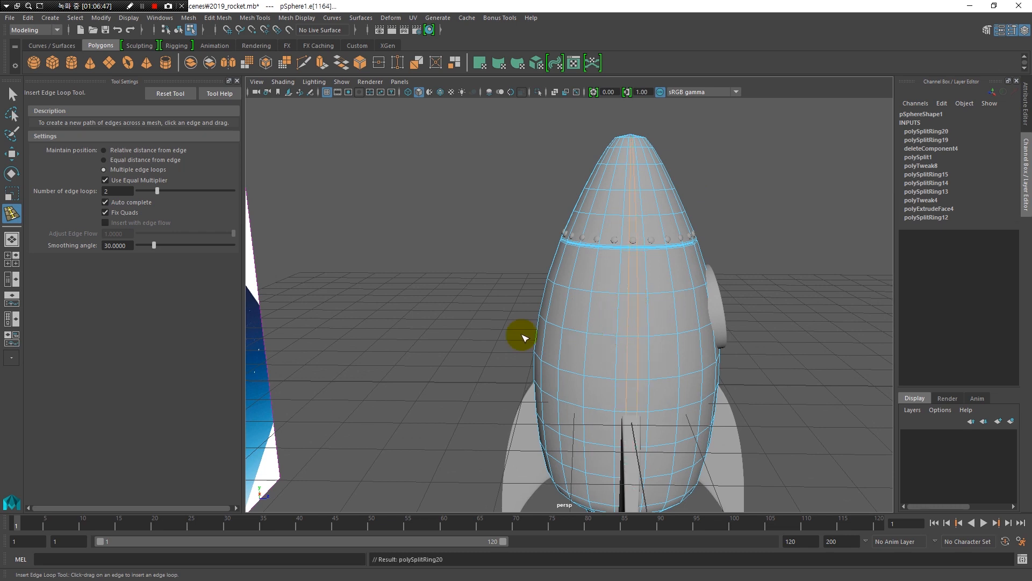
{"action": "left_click_drag", "start_coordinate": [558, 340], "coordinate": [609, 294], "text": "alt"}
{"action": "left_click_drag", "start_coordinate": [412, 316], "coordinate": [537, 321], "text": "alt"}
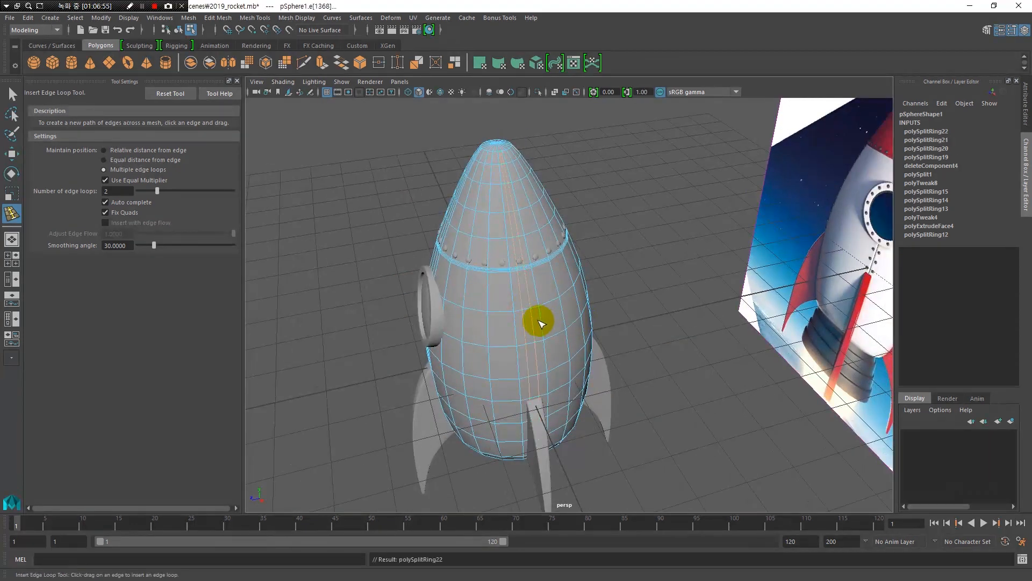
Step: Leave the Insert Edge Loop tool and try to slide a vertical edge loop above the side fin with Slide Edge
{"action": "right_click_drag", "start_coordinate": [489, 279], "coordinate": [527, 362], "text": "alt"}
{"action": "mouse_move", "coordinate": [508, 338]}
{"action": "left_mouse_down", "text": "alt"}
{"action": "mouse_move", "coordinate": [516, 344]}
{"action": "mouse_move", "coordinate": [477, 334]}
{"action": "mouse_move", "coordinate": [509, 350]}
{"action": "left_mouse_up", "text": "alt"}
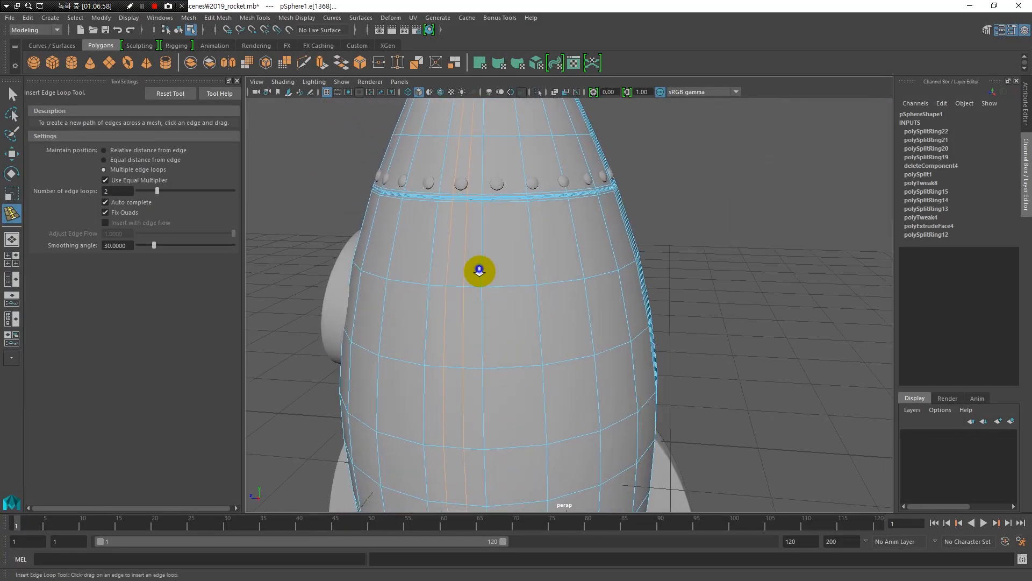
{"action": "scroll", "coordinate": [484, 277], "scroll_direction": "up", "scroll_amount": 1}
{"action": "right_click_drag", "start_coordinate": [538, 275], "coordinate": [461, 280], "text": "alt"}
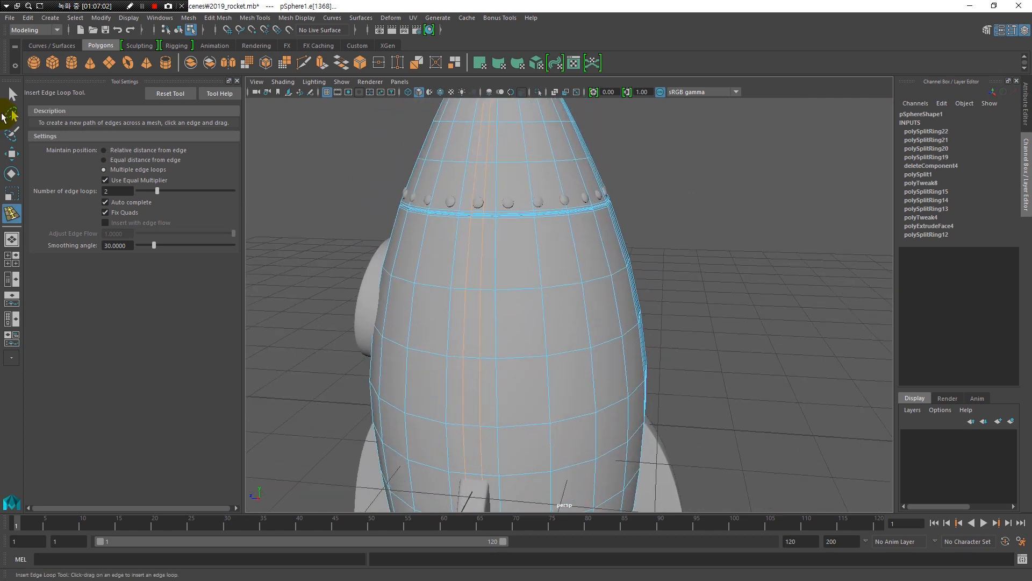
{"action": "key", "text": "q"}
{"action": "left_click_drag", "start_coordinate": [499, 238], "coordinate": [511, 287], "text": "alt"}
{"action": "right_click_drag", "start_coordinate": [512, 286], "coordinate": [466, 204], "text": "alt"}
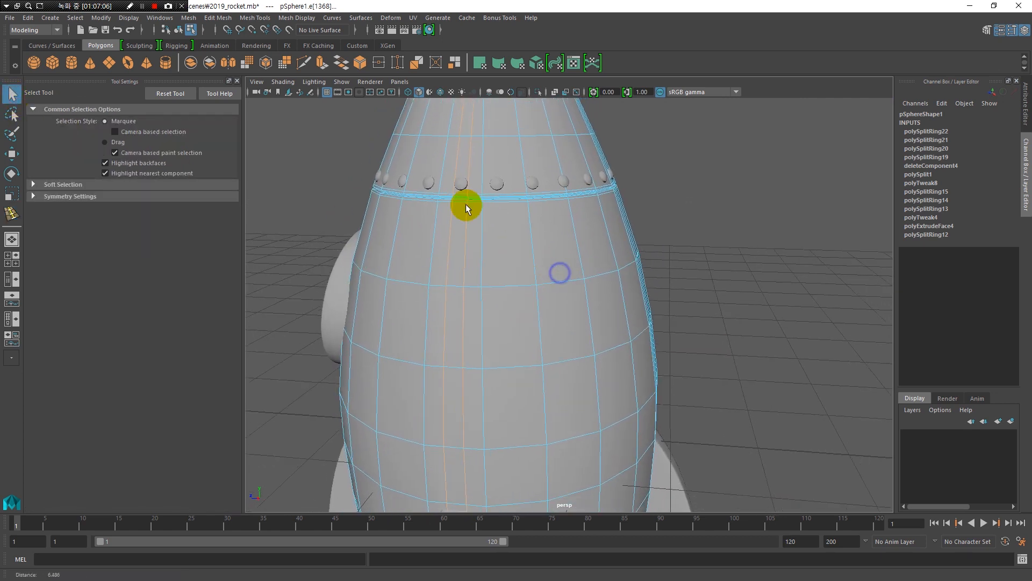
{"action": "left_click", "coordinate": [259, 18]}
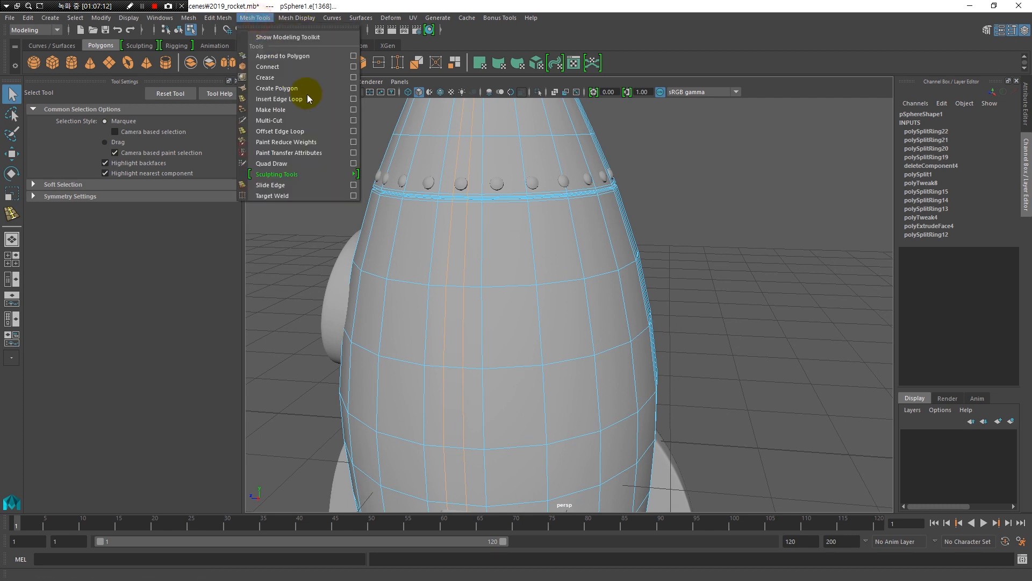
{"action": "left_click", "coordinate": [275, 185]}
{"action": "mouse_move", "coordinate": [469, 249]}
{"action": "middle_mouse_down"}
{"action": "mouse_move", "coordinate": [450, 247]}
{"action": "mouse_move", "coordinate": [485, 257]}
{"action": "middle_mouse_up"}
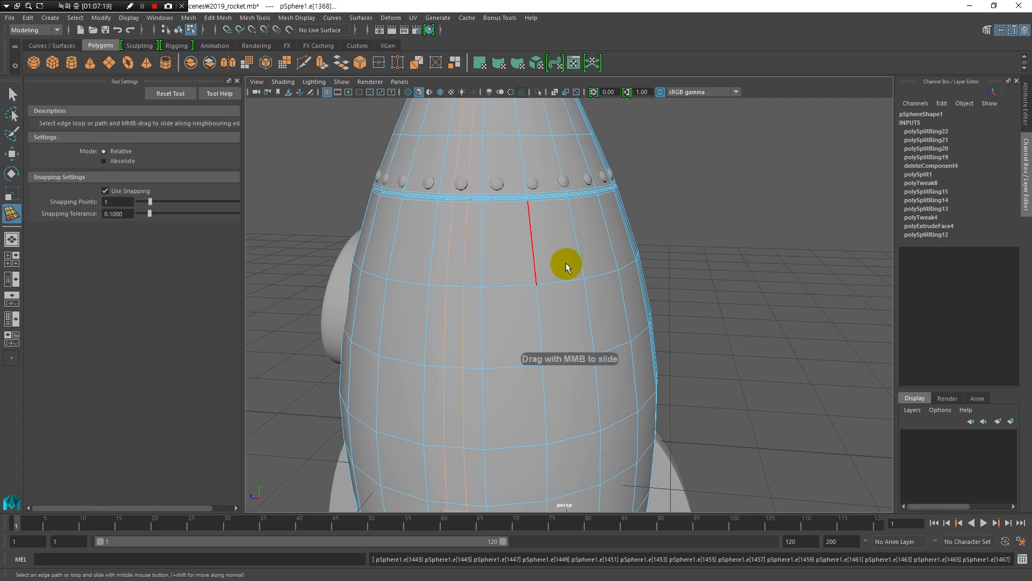
Step: Switch the body to object selection and compare its vertical edge loops with the reference image
{"action": "right_click_drag", "start_coordinate": [536, 262], "coordinate": [323, 240], "text": "alt"}
{"action": "left_click_drag", "start_coordinate": [322, 239], "coordinate": [569, 255], "text": "alt"}
{"action": "right_click_drag", "start_coordinate": [611, 226], "coordinate": [662, 214]}
{"action": "left_click", "coordinate": [437, 230]}
{"action": "left_click_drag", "start_coordinate": [436, 230], "coordinate": [558, 293], "text": "alt"}
{"action": "left_click", "coordinate": [534, 325]}
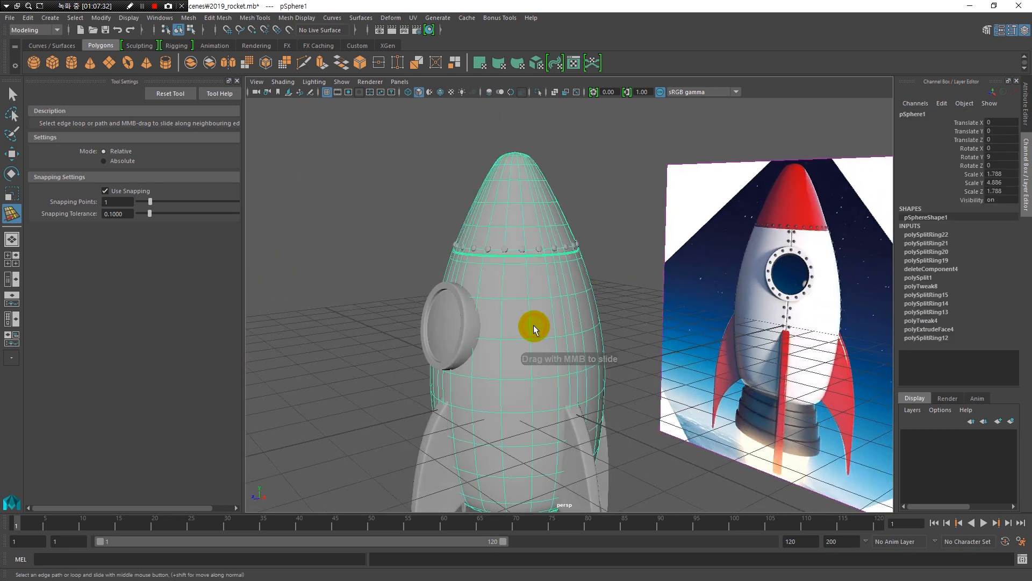
{"action": "scroll", "coordinate": [528, 309], "scroll_direction": "up", "scroll_amount": 5}
{"action": "left_click_drag", "start_coordinate": [530, 319], "coordinate": [521, 276], "text": "alt"}
{"action": "left_click", "coordinate": [517, 272]}
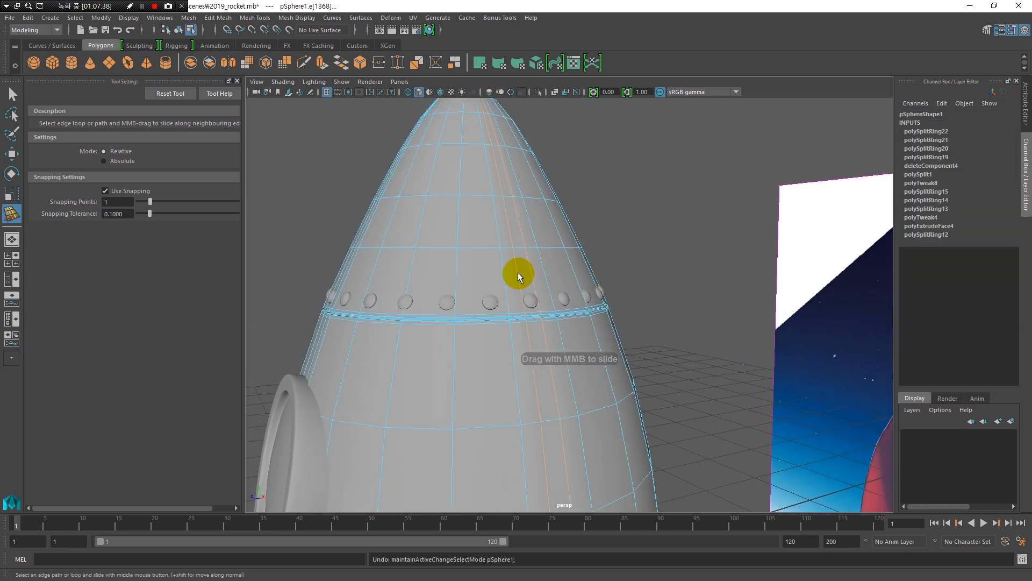
Step: Undo the pairs of vertical edge loops inserted in line with the four fins
{"action": "right_click_drag", "start_coordinate": [606, 345], "coordinate": [362, 341], "text": "alt"}
{"action": "left_click_drag", "start_coordinate": [362, 341], "coordinate": [502, 364], "text": "alt"}
{"action": "key", "text": "ctrl+z"}
{"action": "key", "text": "ctrl+z"}
{"action": "key", "text": "ctrl+z"}
{"action": "key", "text": "ctrl+z"}
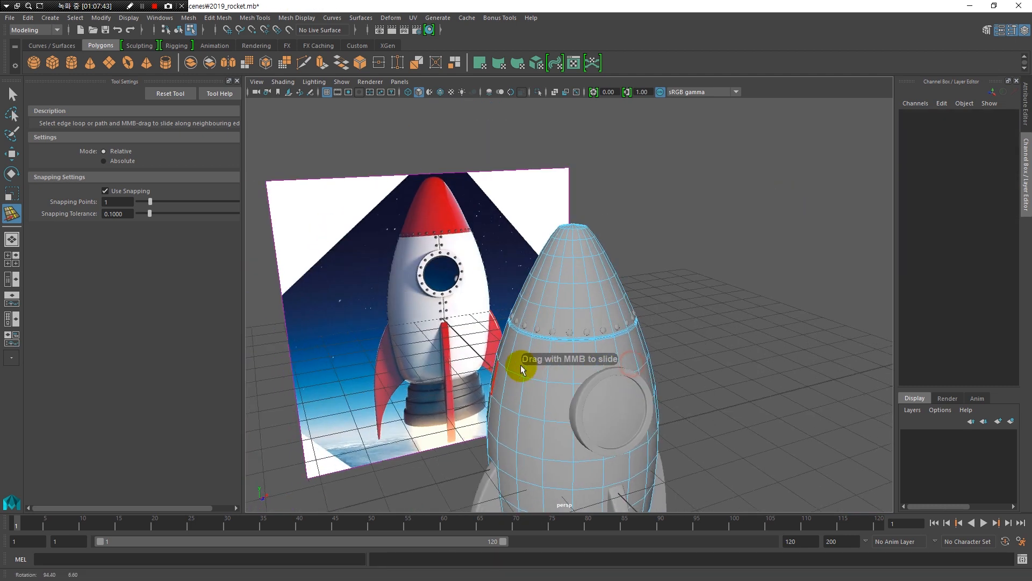
Step: Return the body to object selection and set its Y rotation to 0
{"action": "right_click_drag", "start_coordinate": [564, 262], "coordinate": [515, 270]}
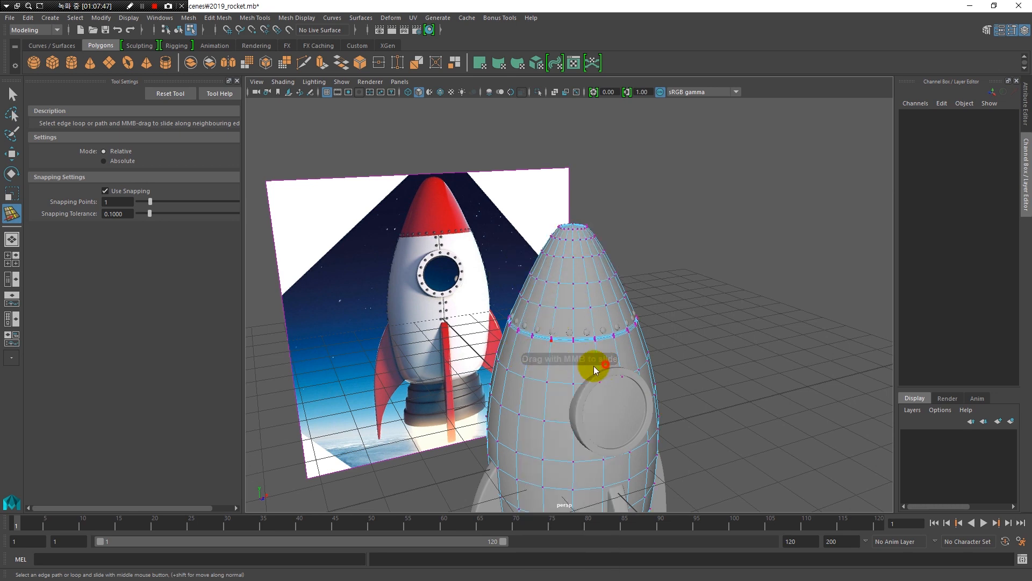
{"action": "left_click_drag", "start_coordinate": [702, 354], "coordinate": [654, 350], "text": "alt"}
{"action": "right_click_drag", "start_coordinate": [542, 279], "coordinate": [597, 399], "text": "alt"}
{"action": "middle_click_drag", "start_coordinate": [591, 371], "coordinate": [591, 233], "text": "alt"}
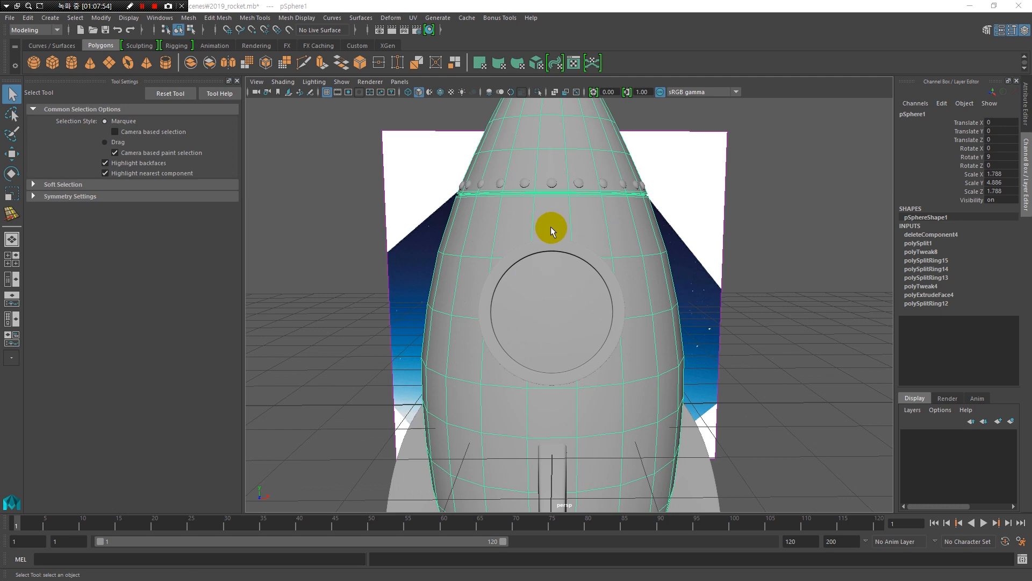
{"action": "left_click_drag", "start_coordinate": [543, 240], "coordinate": [555, 221], "text": "alt"}
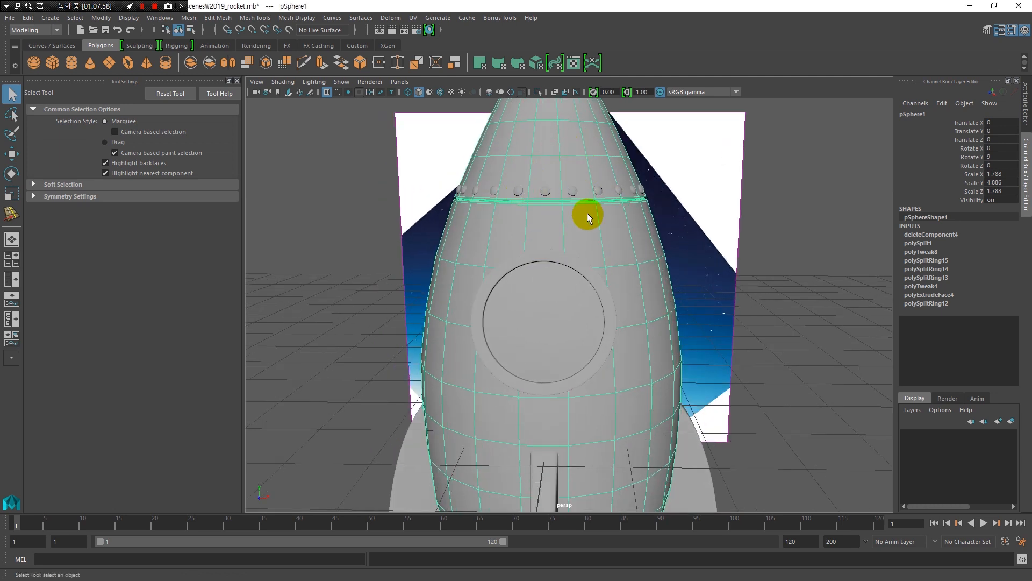
{"action": "left_click", "coordinate": [999, 157]}
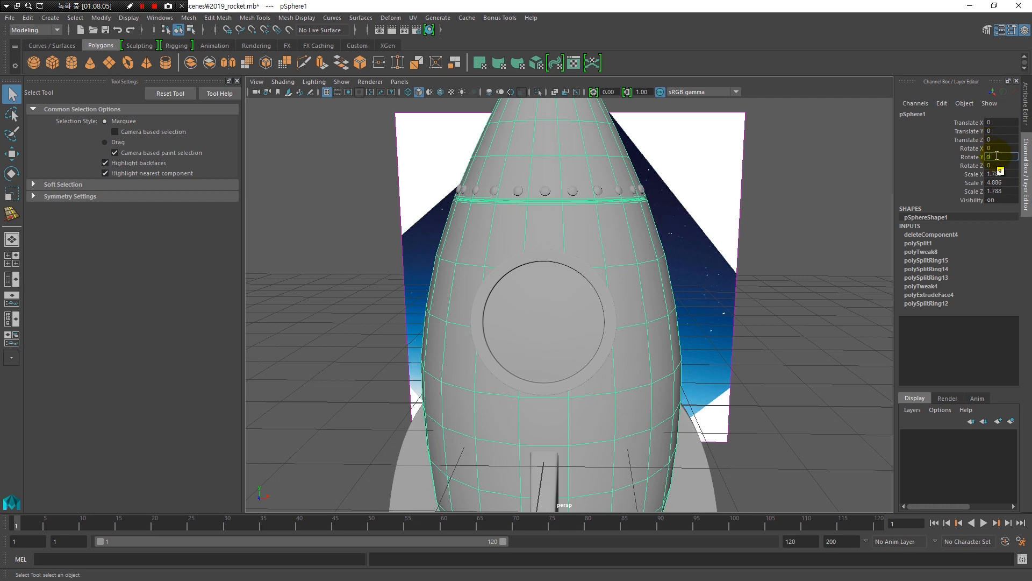
{"action": "type", "text": "0"}
{"action": "key", "text": "Return"}
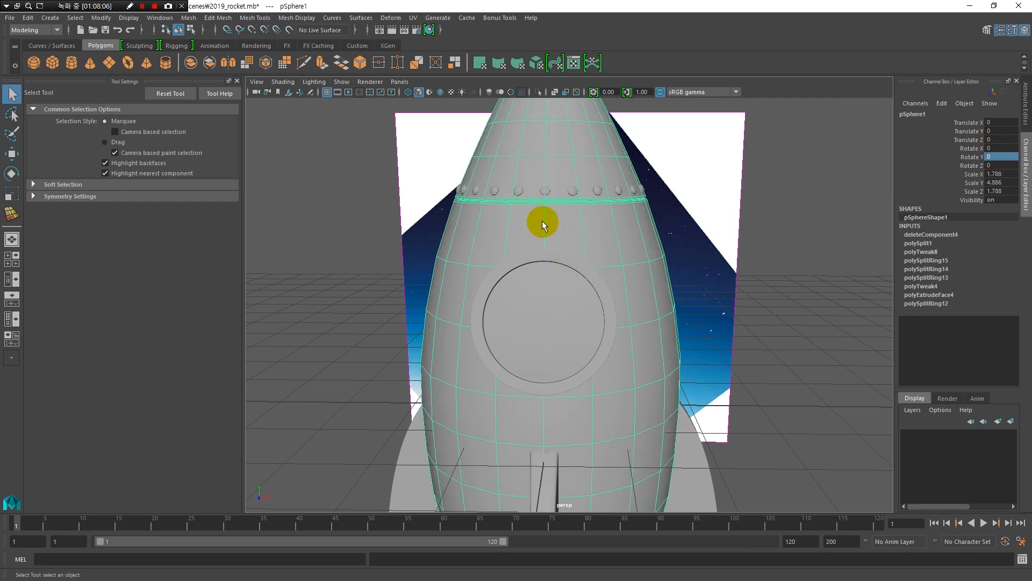
Step: Examine how the rotated body's vertical edges line up with the porthole, rivets and fins
{"action": "middle_click_drag", "start_coordinate": [556, 235], "coordinate": [562, 175], "text": "alt"}
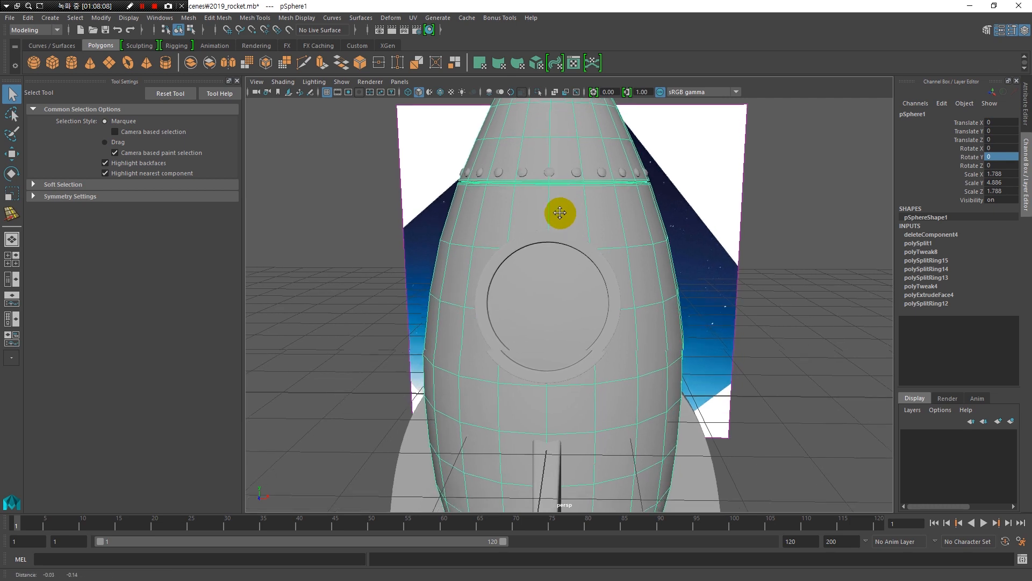
{"action": "mouse_move", "coordinate": [498, 308]}
{"action": "left_mouse_down", "text": "alt"}
{"action": "mouse_move", "coordinate": [624, 305]}
{"action": "mouse_move", "coordinate": [615, 323]}
{"action": "mouse_move", "coordinate": [505, 307]}
{"action": "left_mouse_up", "text": "alt"}
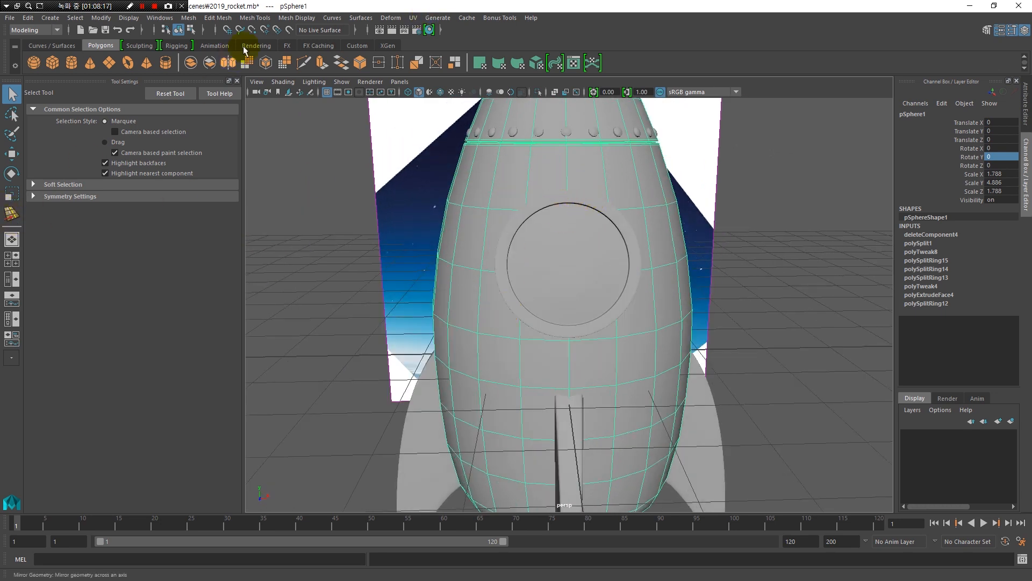
{"action": "left_click", "coordinate": [256, 17]}
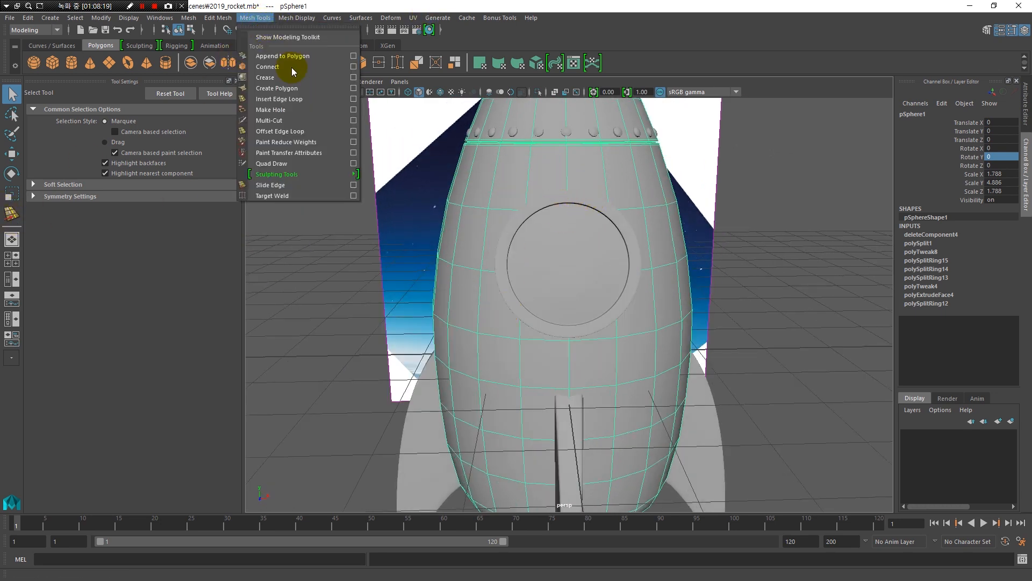
{"action": "left_click", "coordinate": [566, 162]}
{"action": "left_click_drag", "start_coordinate": [517, 188], "coordinate": [624, 191], "text": "alt"}
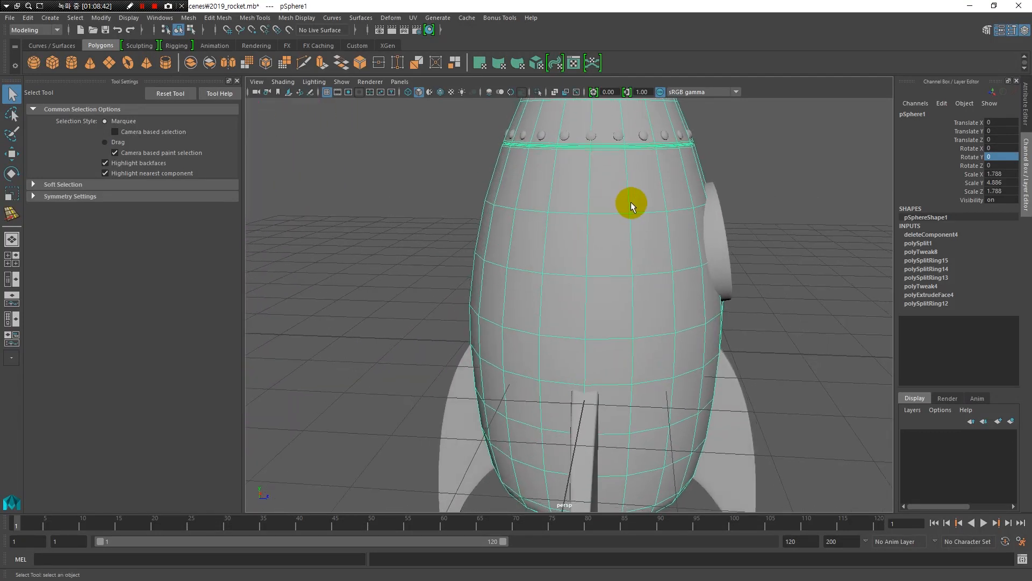
{"action": "middle_click_drag", "start_coordinate": [621, 195], "coordinate": [607, 276], "text": "alt"}
{"action": "left_click_drag", "start_coordinate": [608, 276], "coordinate": [615, 250], "text": "alt"}
{"action": "middle_click_drag", "start_coordinate": [652, 231], "coordinate": [618, 251], "text": "alt"}
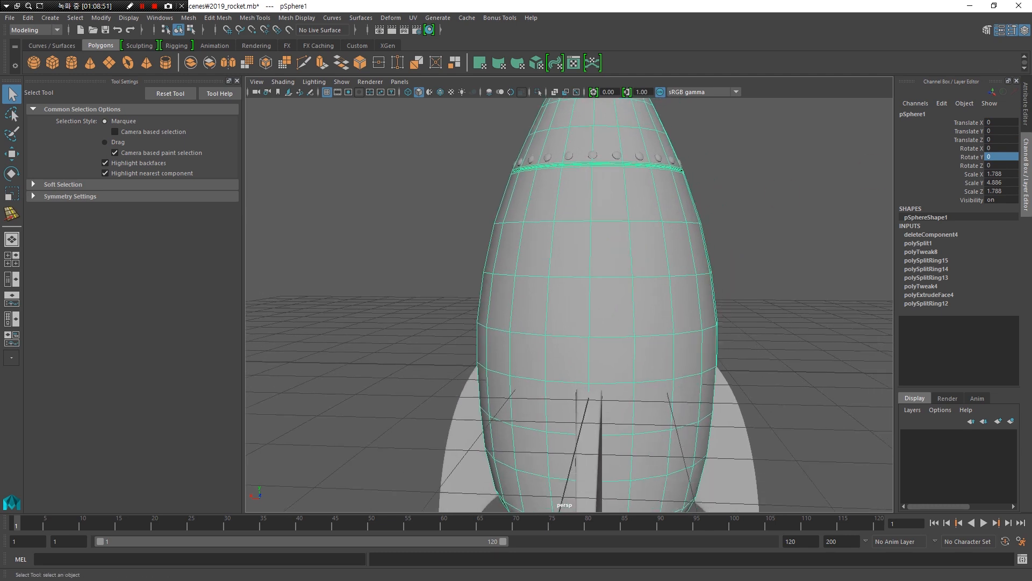
Step: Restore the body's Y rotation to 9
{"action": "scroll", "coordinate": [588, 147], "scroll_direction": "up", "scroll_amount": 10}
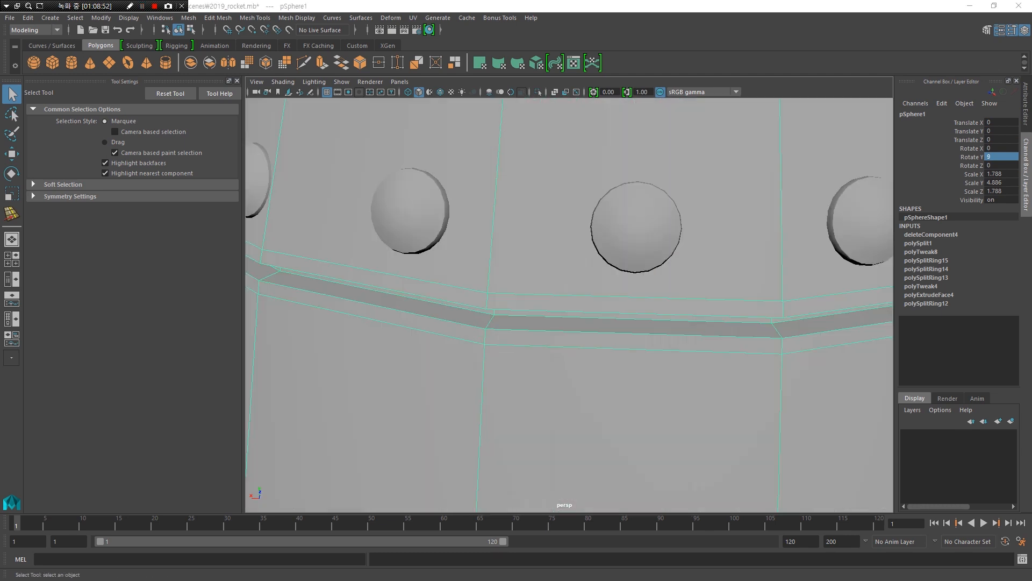
{"action": "left_click", "coordinate": [662, 293]}
{"action": "left_click", "coordinate": [676, 306]}
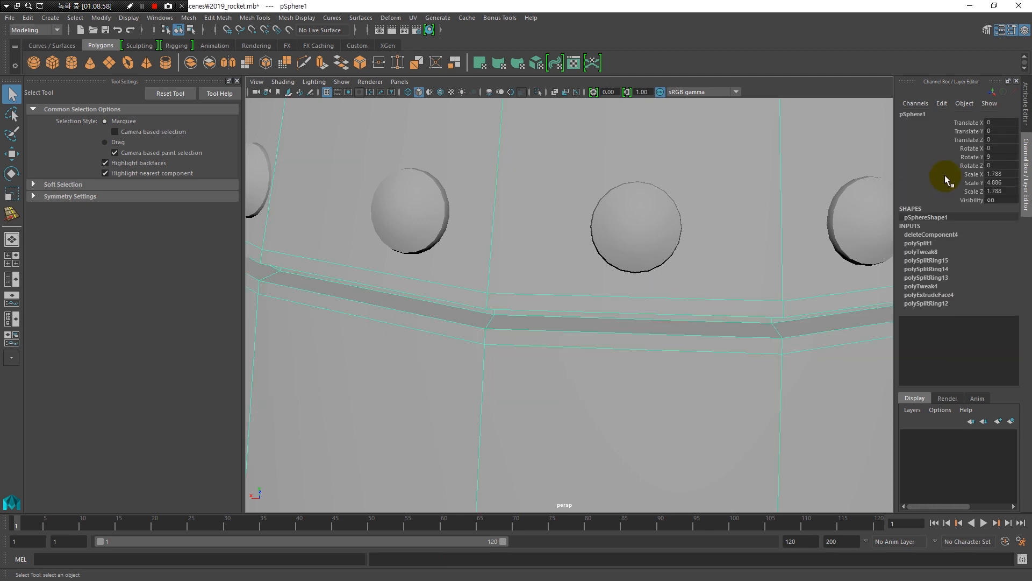
Step: Cut a short vertical edge across the middle of the narrow strip below the seam groove, above a side fin, with Multi-Cut
{"action": "right_click_drag", "start_coordinate": [717, 346], "coordinate": [552, 347], "text": "alt"}
{"action": "left_click_drag", "start_coordinate": [553, 344], "coordinate": [558, 367], "text": "alt"}
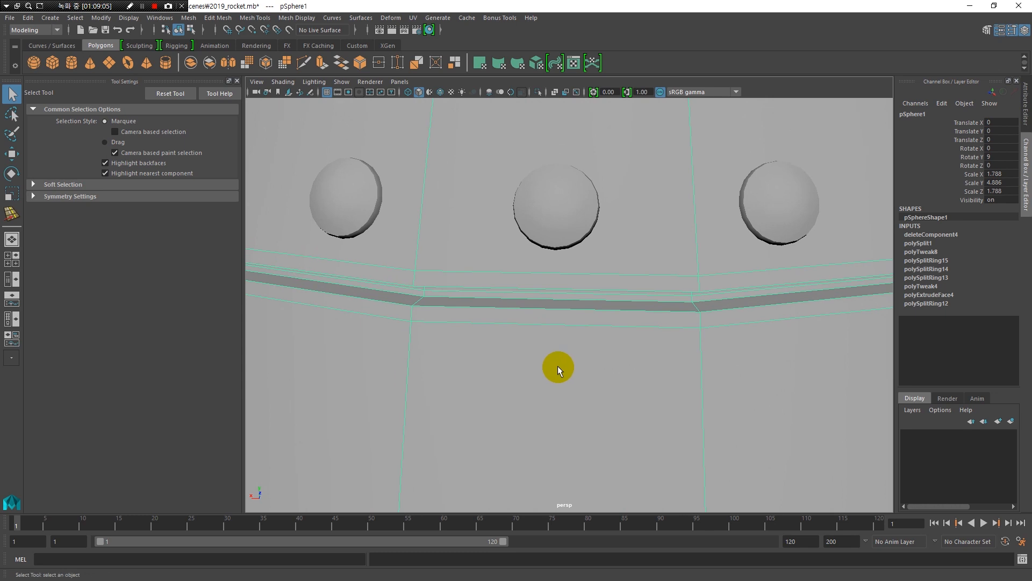
{"action": "mouse_move", "coordinate": [555, 349]}
{"action": "right_mouse_down", "text": "alt"}
{"action": "mouse_move", "coordinate": [437, 345]}
{"action": "mouse_move", "coordinate": [534, 363]}
{"action": "mouse_move", "coordinate": [440, 360]}
{"action": "mouse_move", "coordinate": [484, 357]}
{"action": "mouse_move", "coordinate": [440, 350]}
{"action": "mouse_move", "coordinate": [574, 354]}
{"action": "right_mouse_up", "text": "alt"}
{"action": "left_click_drag", "start_coordinate": [574, 353], "coordinate": [472, 350], "text": "alt"}
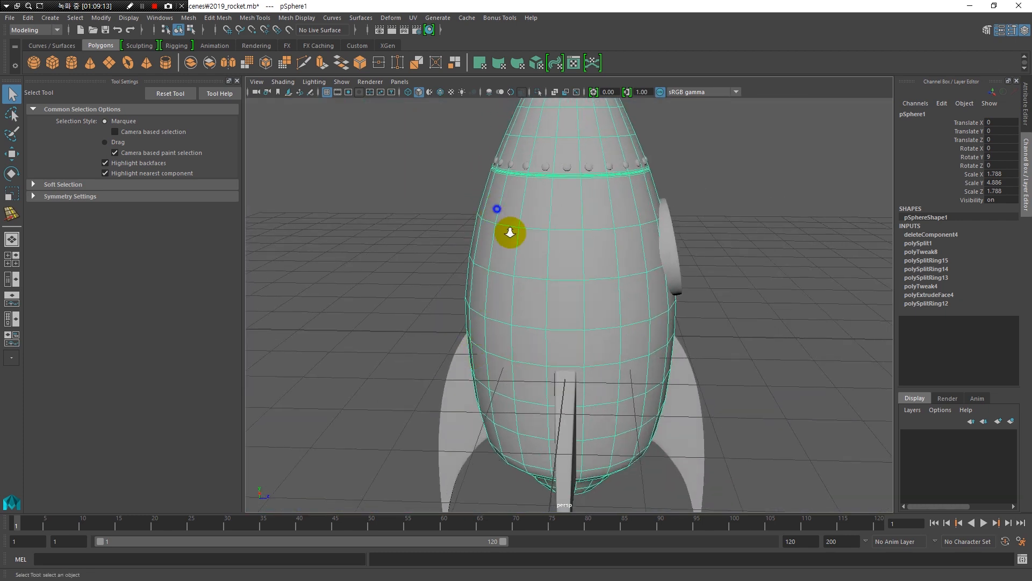
{"action": "right_click_drag", "start_coordinate": [495, 212], "coordinate": [577, 190], "text": "alt"}
{"action": "mouse_move", "coordinate": [569, 247]}
{"action": "middle_mouse_down", "text": "alt"}
{"action": "mouse_move", "coordinate": [572, 330]}
{"action": "mouse_move", "coordinate": [571, 260]}
{"action": "middle_mouse_up", "text": "alt"}
{"action": "right_click_drag", "start_coordinate": [571, 260], "coordinate": [592, 308], "text": "alt"}
{"action": "middle_click_drag", "start_coordinate": [591, 308], "coordinate": [574, 331], "text": "alt"}
{"action": "left_click_drag", "start_coordinate": [574, 333], "coordinate": [575, 330], "text": "alt"}
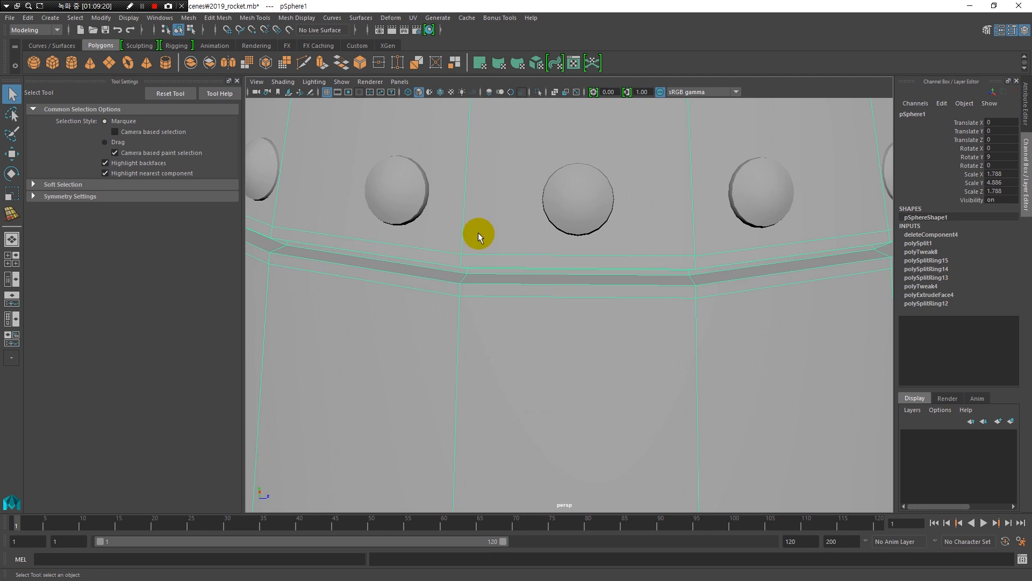
{"action": "left_click", "coordinate": [304, 65]}
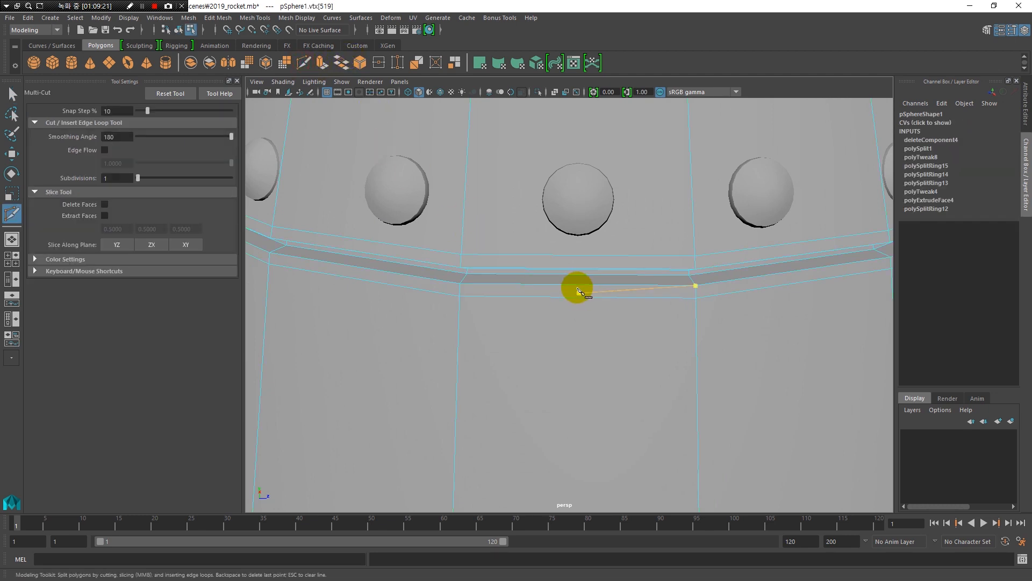
{"action": "left_click_drag", "start_coordinate": [577, 285], "coordinate": [577, 298], "text": "ctrl"}
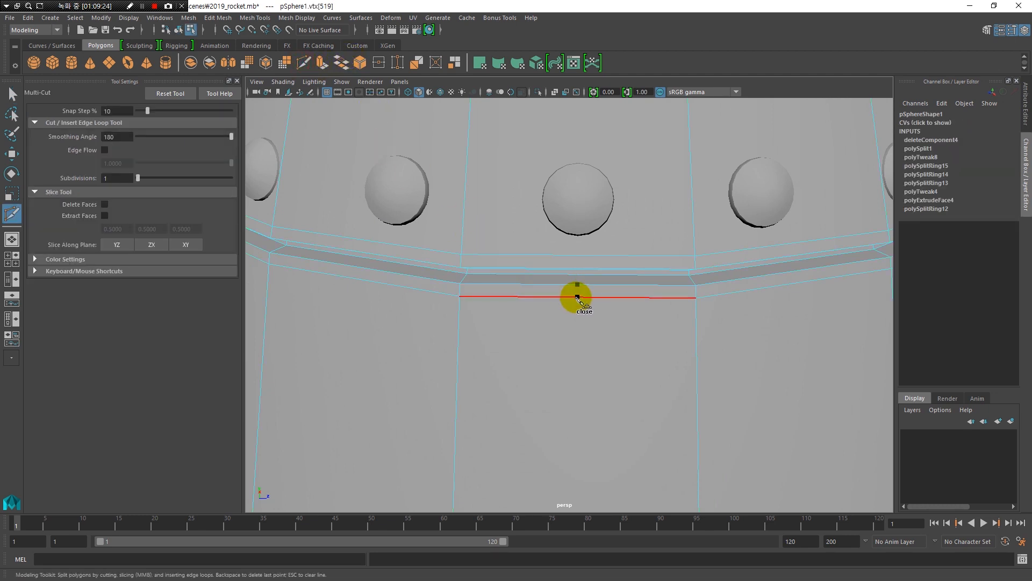
{"action": "left_click", "coordinate": [575, 298]}
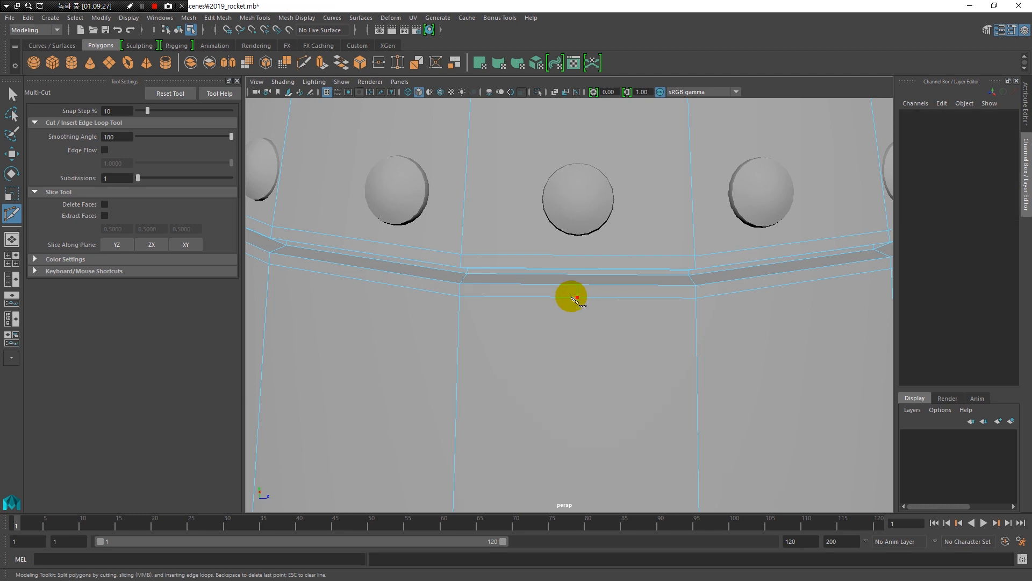
Step: Make the same short vertical cut across the strip below the seam groove at the back of the rocket
{"action": "scroll", "coordinate": [645, 351], "scroll_direction": "down", "scroll_amount": 5}
{"action": "left_click_drag", "start_coordinate": [559, 349], "coordinate": [685, 341], "text": "alt"}
{"action": "right_click_drag", "start_coordinate": [703, 341], "coordinate": [573, 321], "text": "alt"}
{"action": "left_click_drag", "start_coordinate": [573, 321], "coordinate": [574, 327], "text": "alt"}
{"action": "right_click_drag", "start_coordinate": [560, 281], "coordinate": [604, 369], "text": "alt"}
{"action": "left_click_drag", "start_coordinate": [586, 357], "coordinate": [573, 272], "text": "alt"}
{"action": "right_click_drag", "start_coordinate": [573, 272], "coordinate": [602, 304], "text": "alt"}
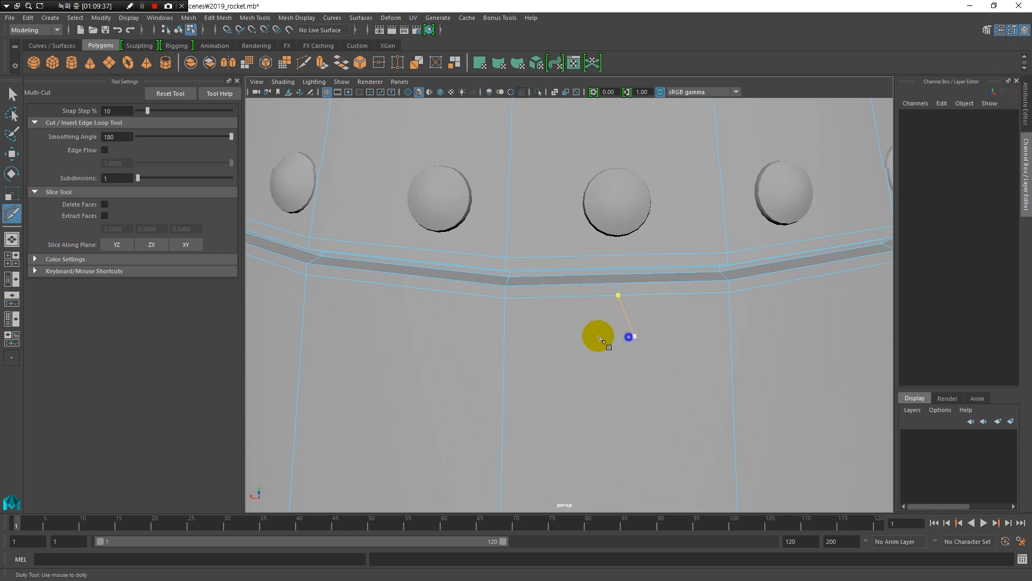
Step: Cut the strip below the seam groove vertically at its midpoint above the opposite side fin
{"action": "right_click_drag", "start_coordinate": [601, 337], "coordinate": [511, 334], "text": "alt"}
{"action": "left_click_drag", "start_coordinate": [511, 334], "coordinate": [661, 336], "text": "alt"}
{"action": "right_click_drag", "start_coordinate": [661, 337], "coordinate": [442, 339], "text": "alt"}
{"action": "left_click_drag", "start_coordinate": [442, 342], "coordinate": [529, 247], "text": "alt"}
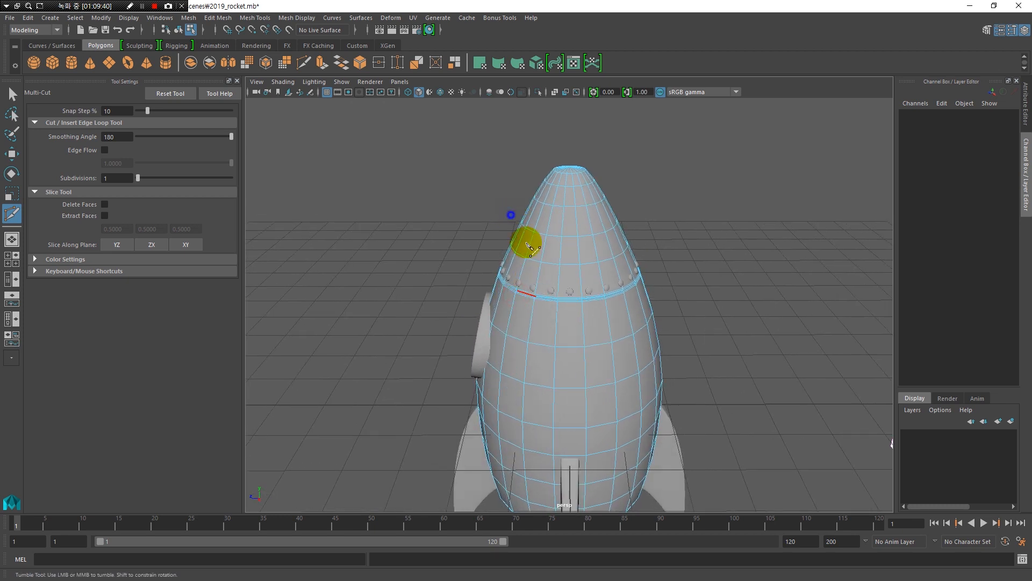
{"action": "right_click_drag", "start_coordinate": [529, 247], "coordinate": [659, 415], "text": "alt"}
{"action": "scroll", "coordinate": [579, 306], "scroll_direction": "up", "scroll_amount": 3}
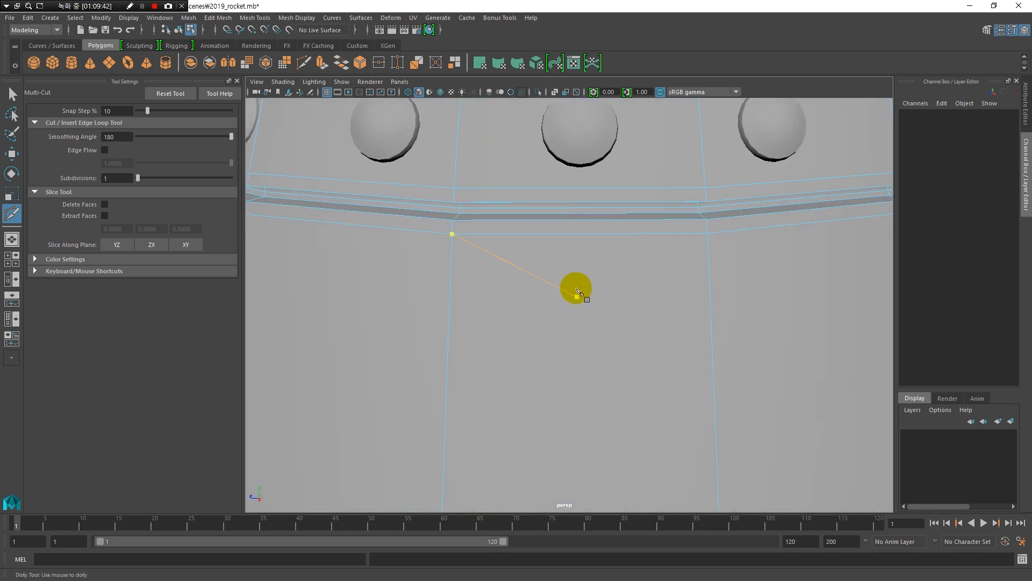
{"action": "scroll", "coordinate": [562, 317], "scroll_direction": "down", "scroll_amount": 3}
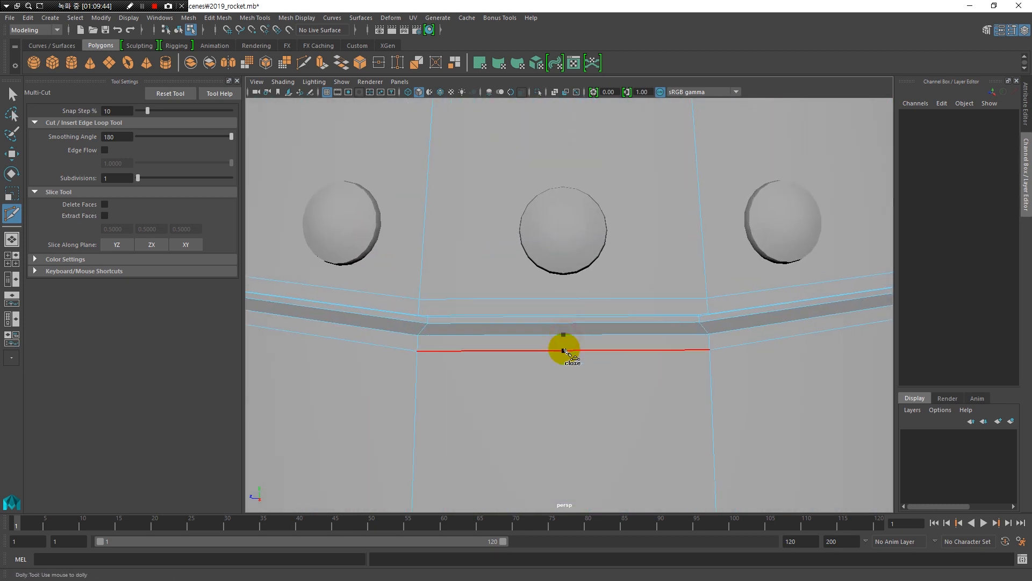
Step: Cut the strip below the seam groove vertically at its 50% point on the rocket's front, above the porthole, and check it close up
{"action": "right_click_drag", "start_coordinate": [564, 351], "coordinate": [463, 366], "text": "alt"}
{"action": "left_click_drag", "start_coordinate": [463, 367], "coordinate": [601, 366], "text": "alt"}
{"action": "right_click_drag", "start_coordinate": [600, 365], "coordinate": [371, 295], "text": "alt"}
{"action": "scroll", "coordinate": [537, 330], "scroll_direction": "up", "scroll_amount": 3}
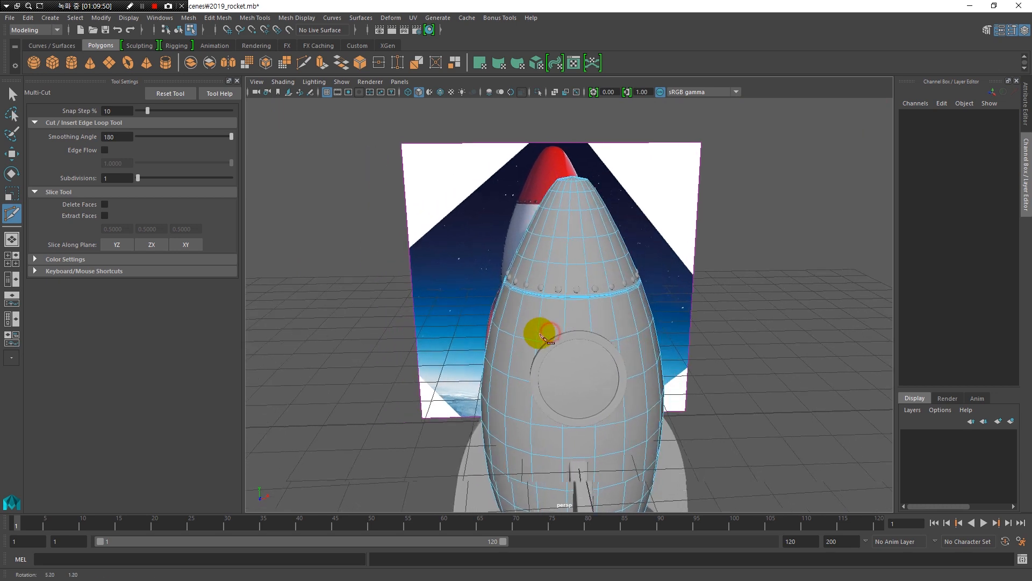
{"action": "scroll", "coordinate": [592, 349], "scroll_direction": "up", "scroll_amount": 6}
{"action": "scroll", "coordinate": [617, 319], "scroll_direction": "up", "scroll_amount": 3}
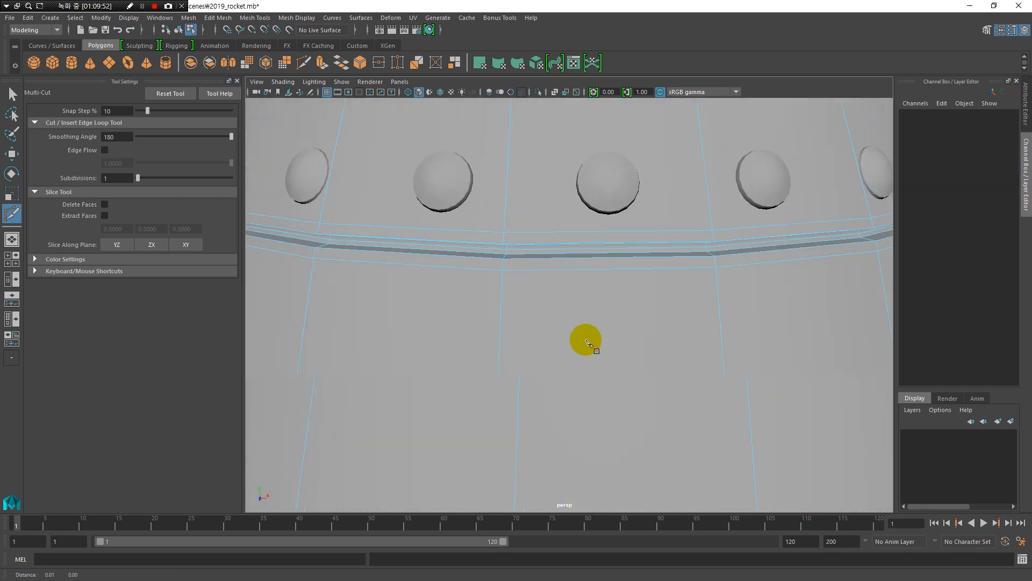
{"action": "middle_click_drag", "start_coordinate": [591, 334], "coordinate": [548, 328], "text": "alt"}
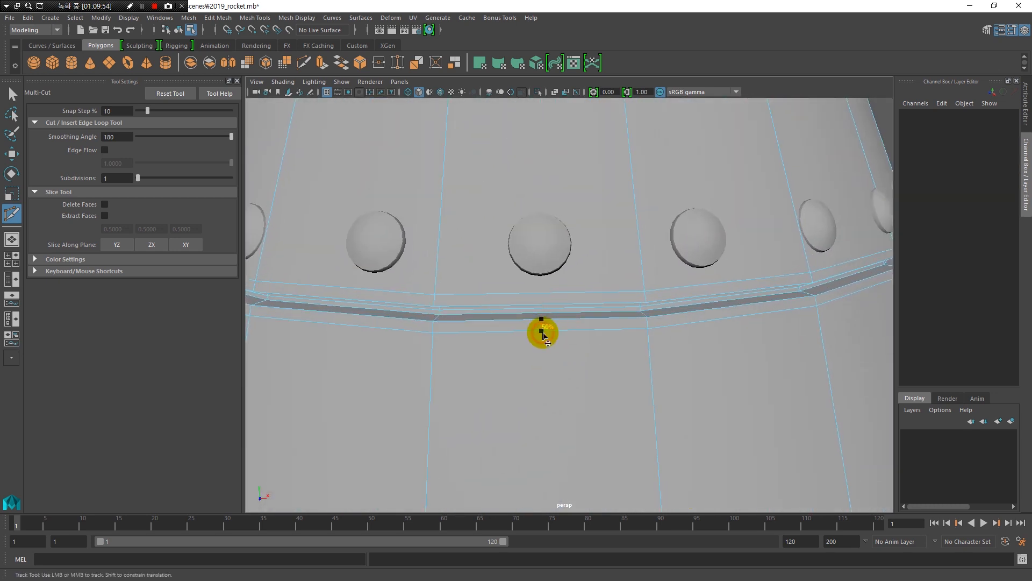
{"action": "left_click", "coordinate": [543, 332]}
{"action": "scroll", "coordinate": [482, 350], "scroll_direction": "down", "scroll_amount": 5}
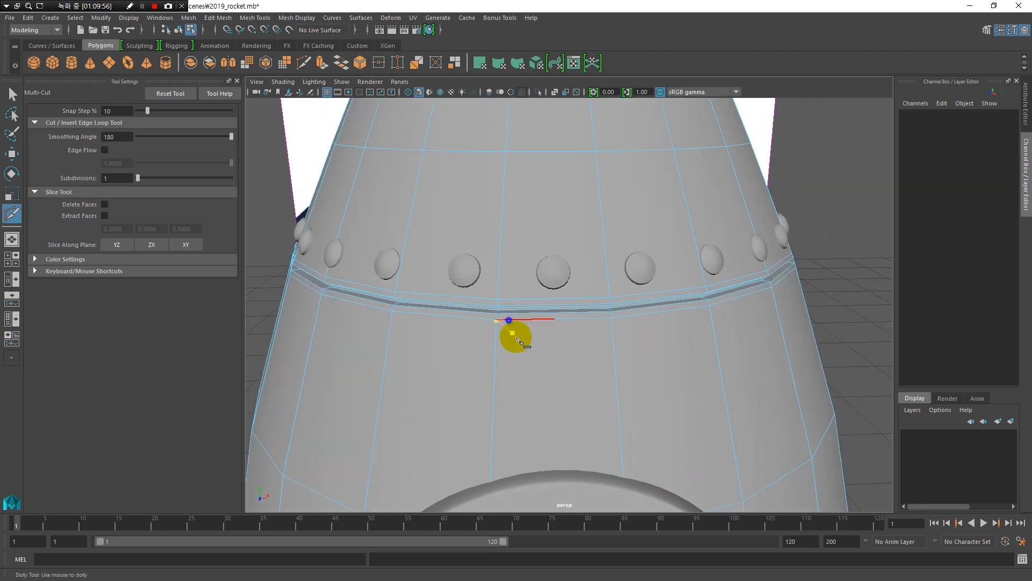
{"action": "scroll", "coordinate": [538, 354], "scroll_direction": "up", "scroll_amount": 9}
{"action": "middle_click_drag", "start_coordinate": [527, 349], "coordinate": [558, 350], "text": "alt"}
{"action": "left_click_drag", "start_coordinate": [535, 364], "coordinate": [535, 367], "text": "alt"}
{"action": "left_click", "coordinate": [535, 367]}
{"action": "middle_click_drag", "start_coordinate": [560, 381], "coordinate": [556, 365], "text": "alt"}
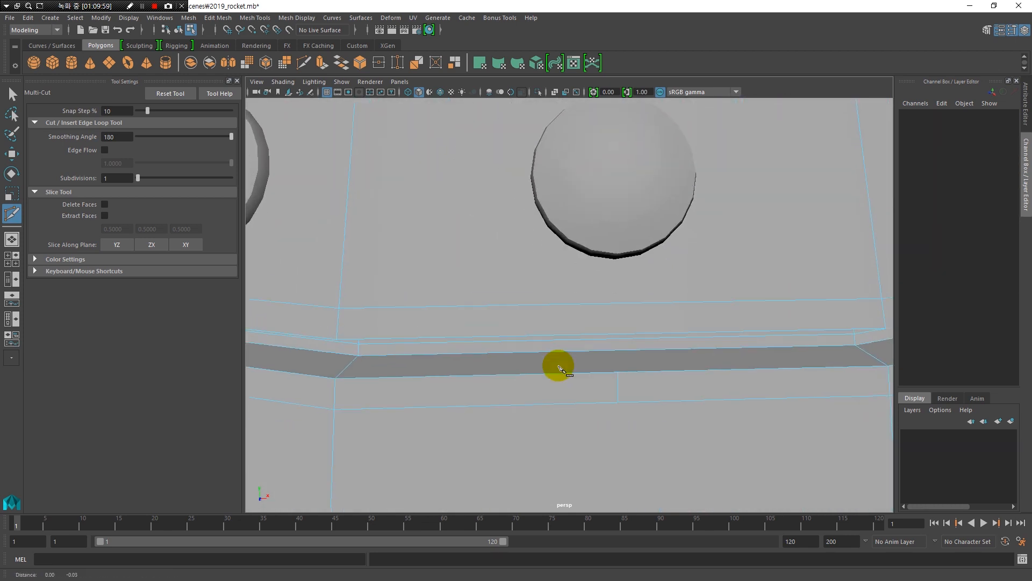
Step: On the rocket's front, cut diagonal edges with Multi-Cut from both upper seam groove corners to the top of the centre cut
{"action": "left_click", "coordinate": [358, 356]}
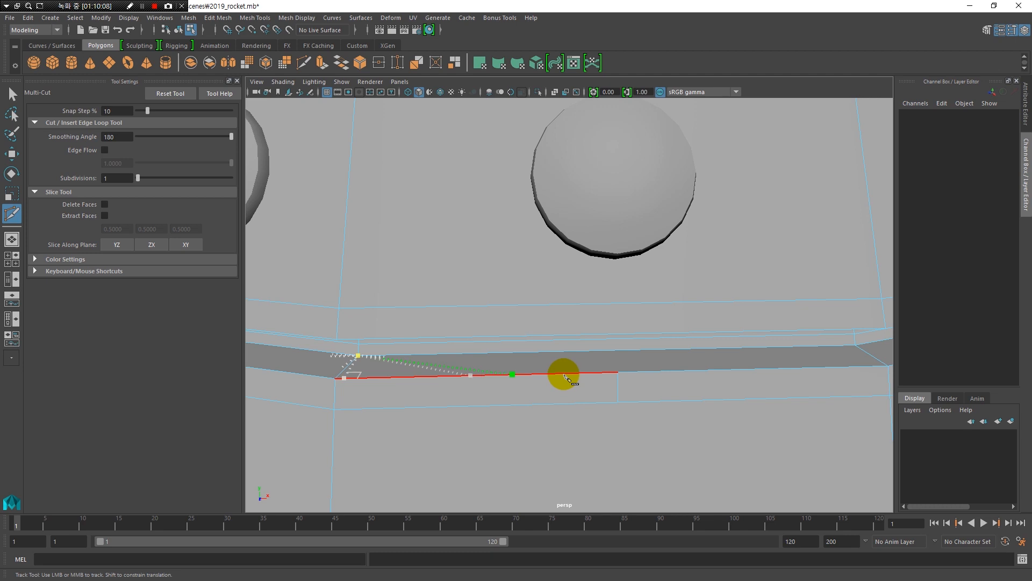
{"action": "left_click", "coordinate": [618, 372]}
{"action": "left_click_drag", "start_coordinate": [653, 387], "coordinate": [597, 391], "text": "alt"}
{"action": "right_click_drag", "start_coordinate": [588, 394], "coordinate": [548, 387], "text": "alt"}
{"action": "middle_click_drag", "start_coordinate": [610, 379], "coordinate": [572, 388], "text": "alt"}
{"action": "left_click_drag", "start_coordinate": [574, 391], "coordinate": [611, 369], "text": "alt"}
{"action": "left_click_drag", "start_coordinate": [687, 387], "coordinate": [687, 388], "text": "alt"}
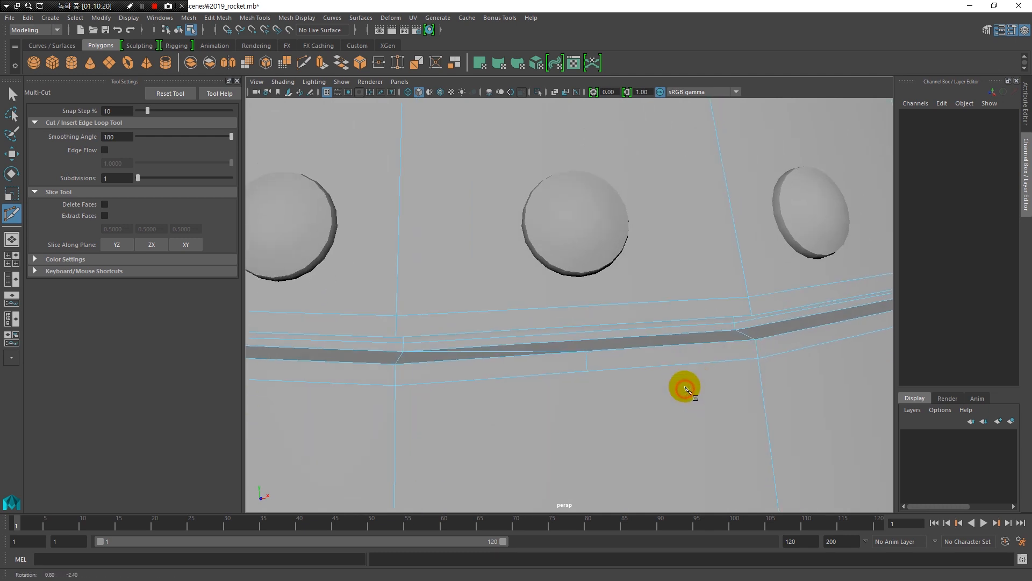
{"action": "left_click", "coordinate": [736, 331]}
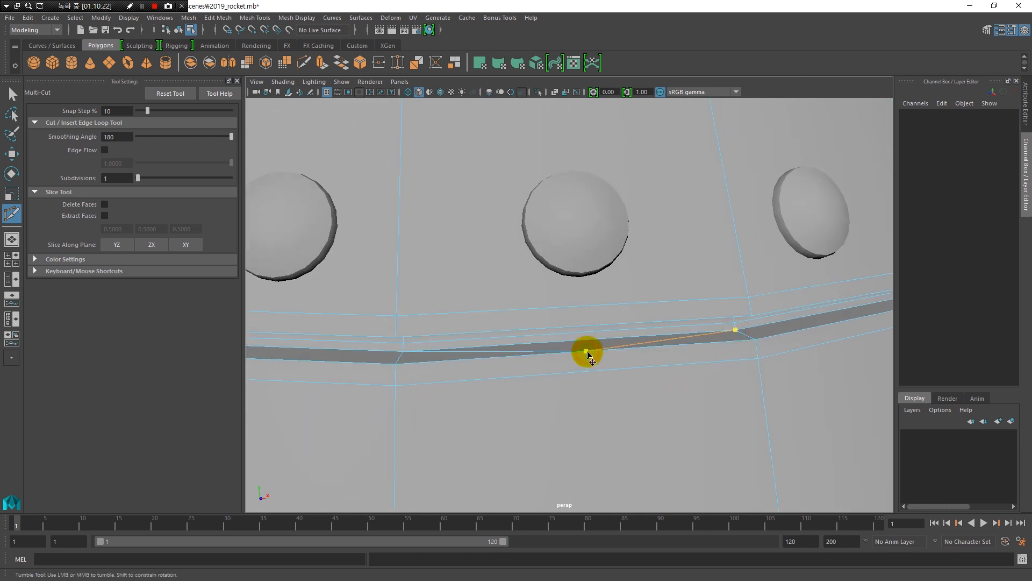
{"action": "right_click_drag", "start_coordinate": [640, 370], "coordinate": [511, 369], "text": "alt"}
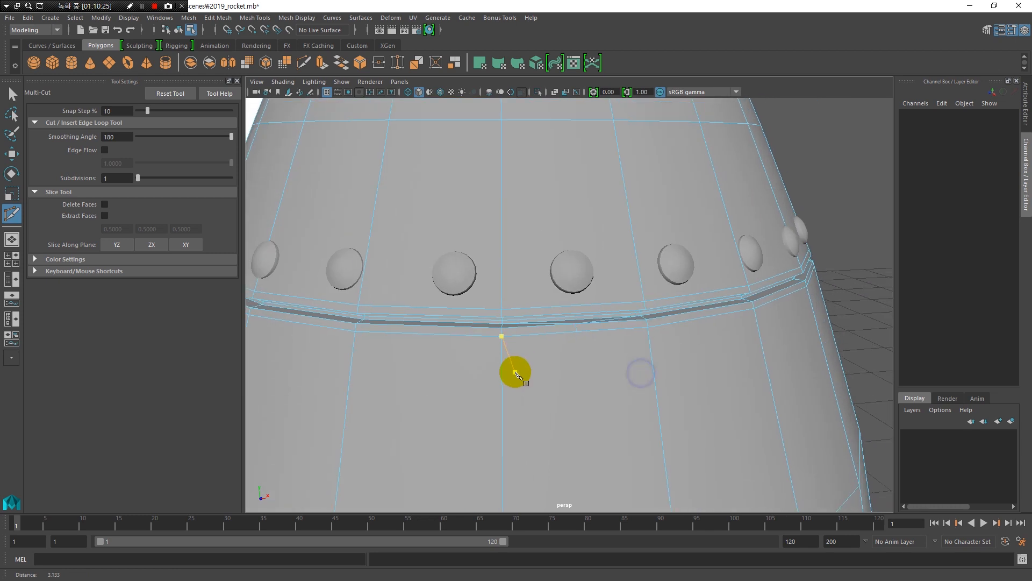
{"action": "right_click_drag", "start_coordinate": [593, 372], "coordinate": [520, 370], "text": "alt"}
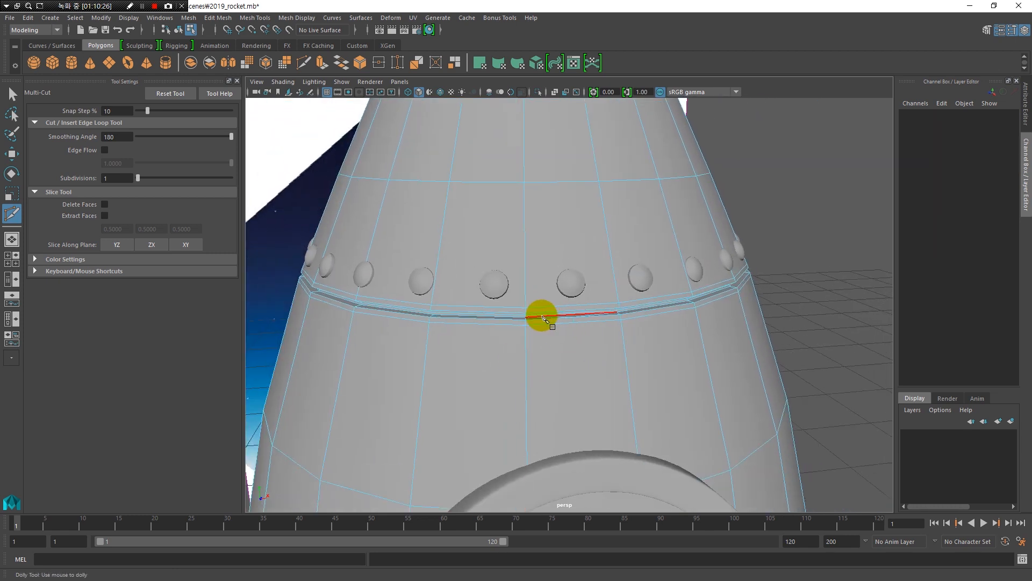
Step: Rotate to the next side with a centre cut and connect both upper groove corners diagonally to its top vertex
{"action": "left_click", "coordinate": [502, 391]}
{"action": "left_click_drag", "start_coordinate": [507, 394], "coordinate": [722, 386], "text": "alt"}
{"action": "right_click_drag", "start_coordinate": [707, 382], "coordinate": [624, 355], "text": "alt"}
{"action": "left_click_drag", "start_coordinate": [604, 318], "coordinate": [592, 297], "text": "alt"}
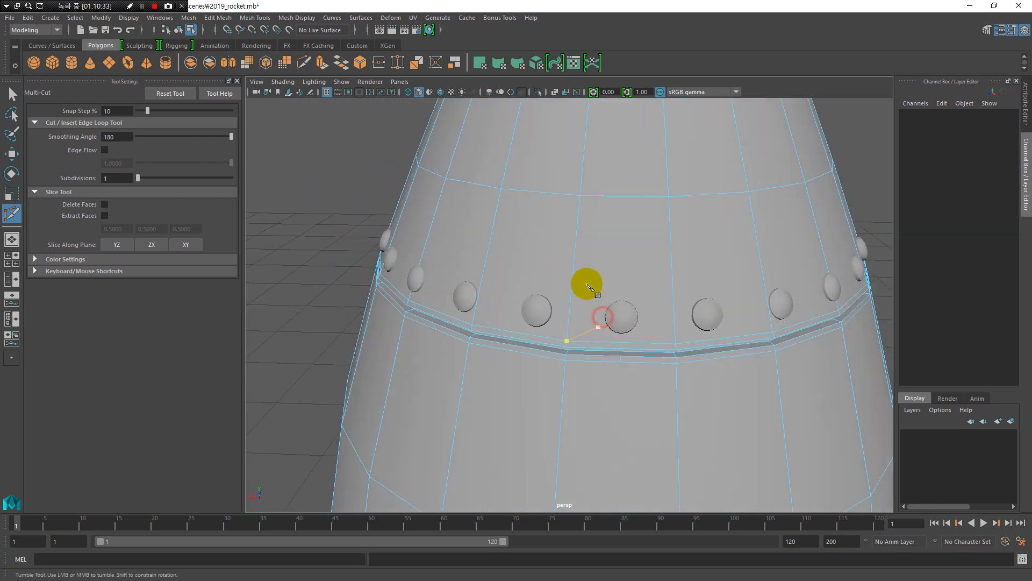
{"action": "right_click_drag", "start_coordinate": [586, 282], "coordinate": [638, 379], "text": "alt"}
{"action": "left_click_drag", "start_coordinate": [640, 381], "coordinate": [574, 331], "text": "alt"}
{"action": "right_click_drag", "start_coordinate": [575, 331], "coordinate": [531, 365], "text": "alt"}
{"action": "left_click_drag", "start_coordinate": [531, 366], "coordinate": [367, 288], "text": "alt"}
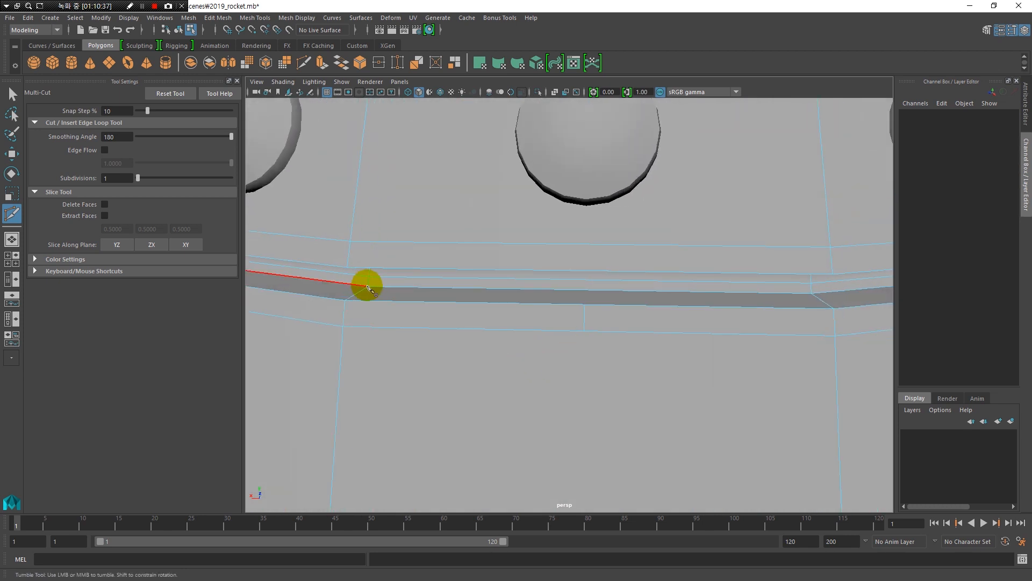
{"action": "left_click", "coordinate": [368, 287]}
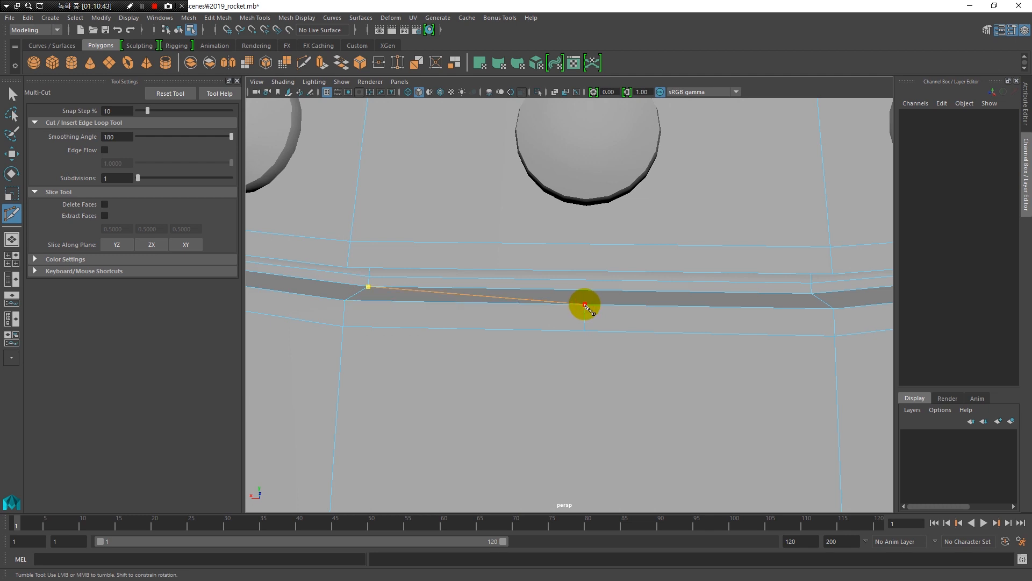
{"action": "left_click_drag", "start_coordinate": [587, 353], "coordinate": [588, 361], "text": "alt"}
{"action": "left_click", "coordinate": [811, 387]}
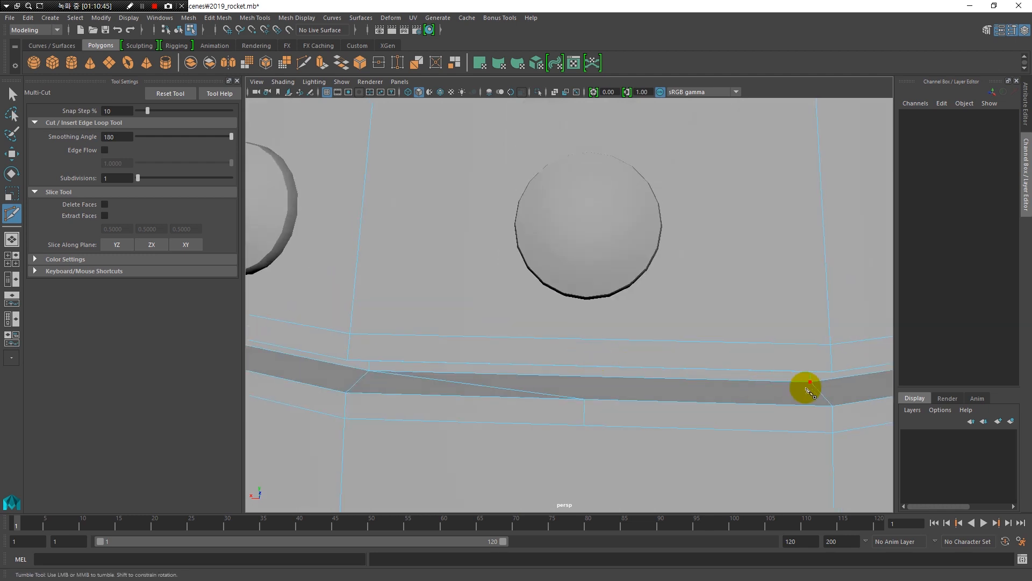
{"action": "left_click", "coordinate": [584, 400]}
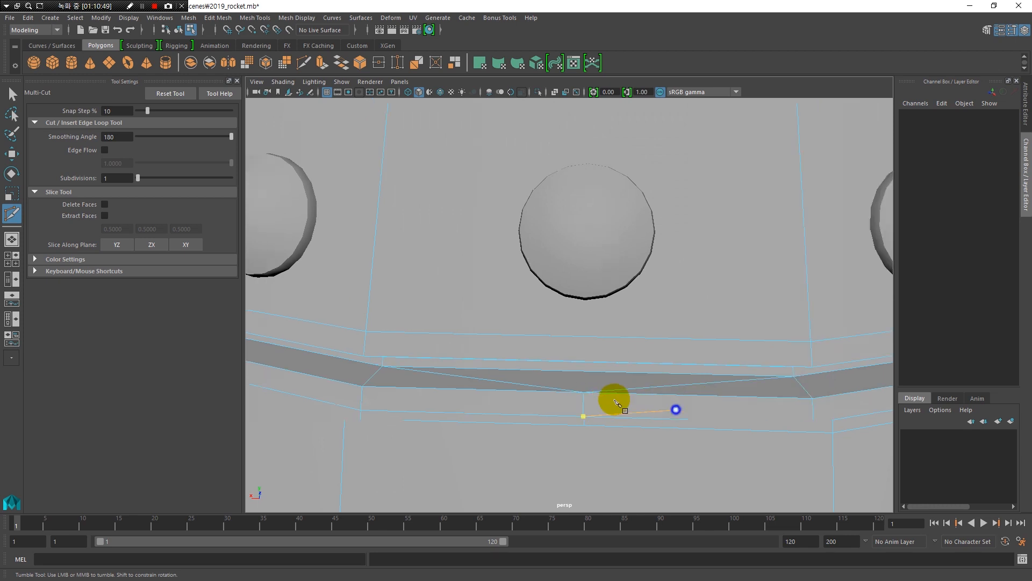
Step: Repeat the two diagonal groove cuts to the centre vertex on the following side, and leave Multi-Cut for the Select tool
{"action": "right_click_drag", "start_coordinate": [627, 405], "coordinate": [486, 387], "text": "alt"}
{"action": "left_click_drag", "start_coordinate": [486, 387], "coordinate": [660, 385], "text": "alt"}
{"action": "right_click_drag", "start_coordinate": [650, 382], "coordinate": [520, 375], "text": "alt"}
{"action": "left_click_drag", "start_coordinate": [526, 375], "coordinate": [474, 381], "text": "alt"}
{"action": "right_click_drag", "start_coordinate": [500, 310], "coordinate": [618, 429], "text": "alt"}
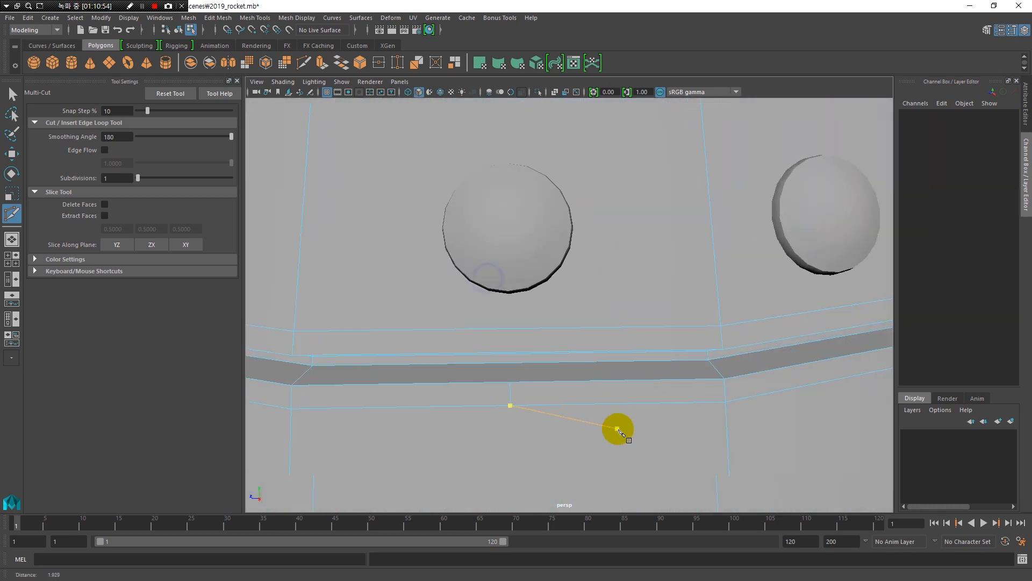
{"action": "left_click", "coordinate": [310, 367]}
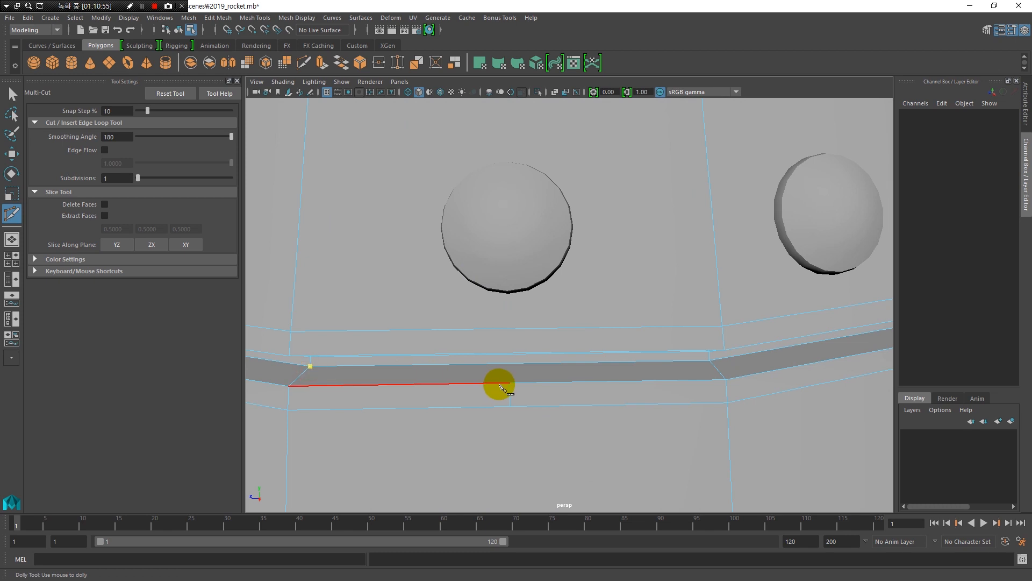
{"action": "left_click", "coordinate": [521, 384]}
{"action": "right_click", "coordinate": [522, 384]}
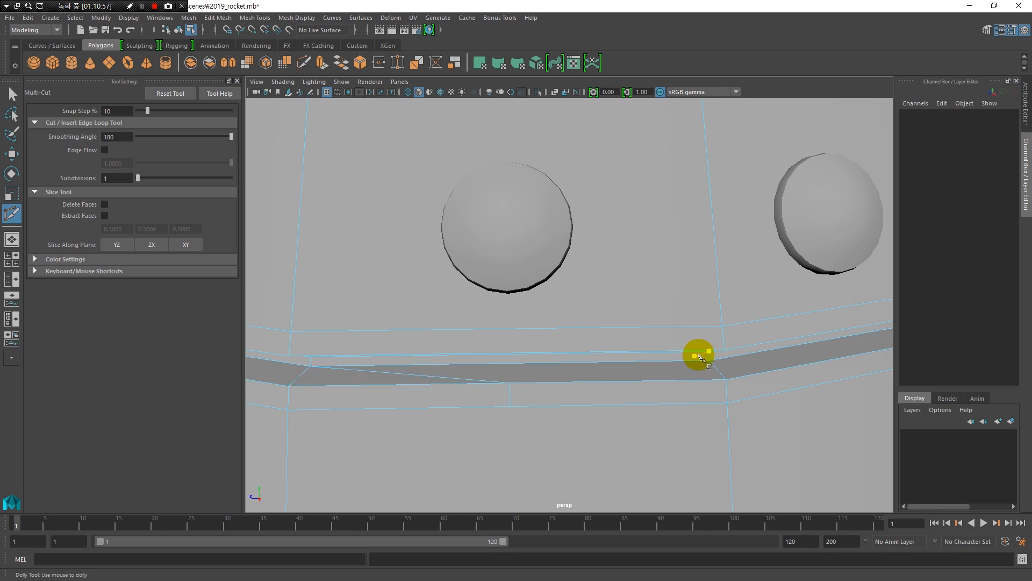
{"action": "left_click", "coordinate": [709, 361]}
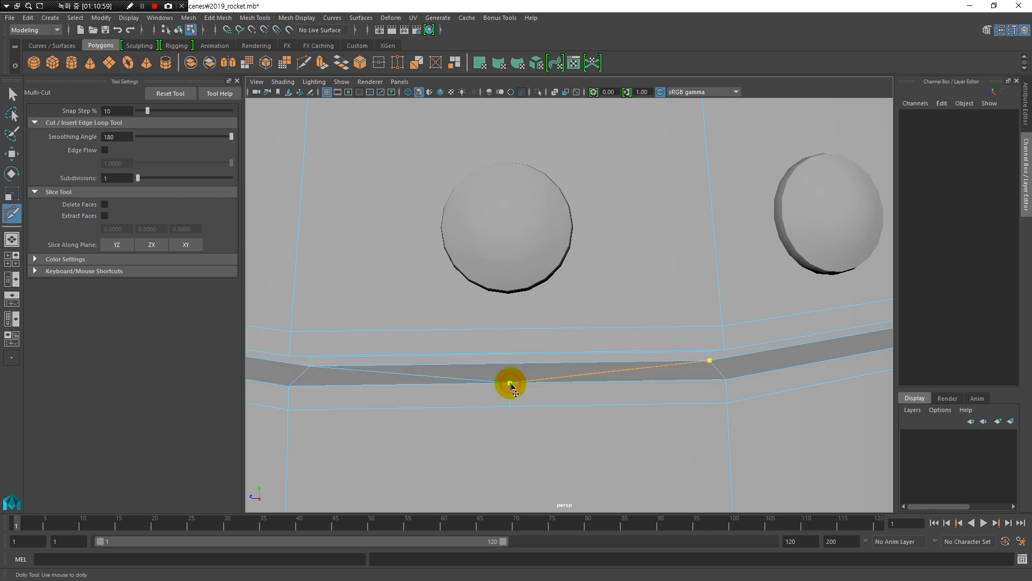
{"action": "right_click_drag", "start_coordinate": [593, 402], "coordinate": [437, 392], "text": "alt"}
{"action": "left_click_drag", "start_coordinate": [438, 391], "coordinate": [559, 386], "text": "alt"}
{"action": "left_click", "coordinate": [567, 322]}
{"action": "right_click_drag", "start_coordinate": [569, 422], "coordinate": [484, 375], "text": "alt"}
{"action": "key", "text": "q"}
Step: Return from component editing to object mode and select the porthole
{"action": "middle_click_drag", "start_coordinate": [509, 350], "coordinate": [491, 269], "text": "alt"}
{"action": "right_click_drag", "start_coordinate": [490, 275], "coordinate": [530, 312], "text": "alt"}
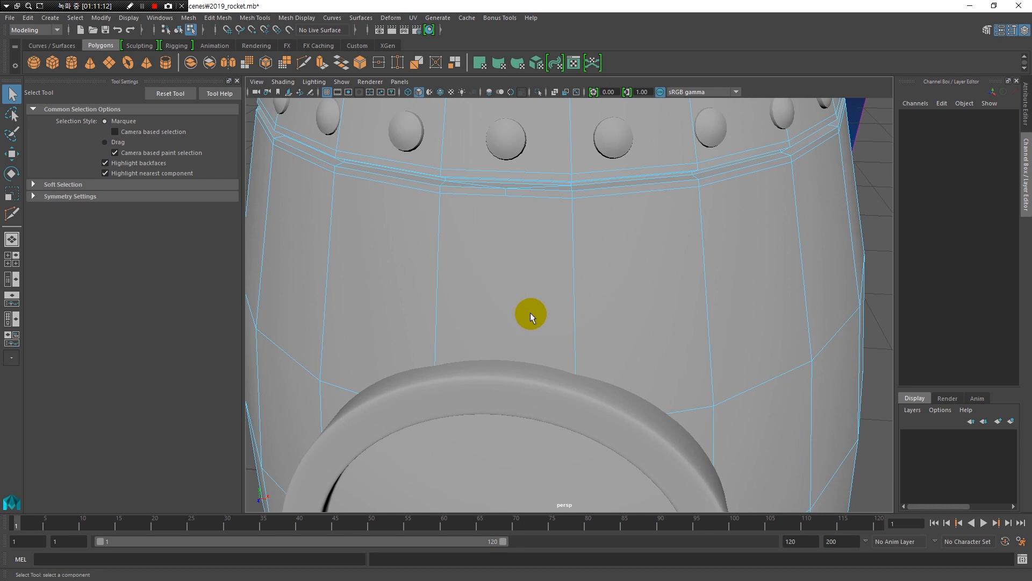
{"action": "scroll", "coordinate": [532, 313], "scroll_direction": "up", "scroll_amount": 2}
{"action": "scroll", "coordinate": [662, 312], "scroll_direction": "down", "scroll_amount": 4}
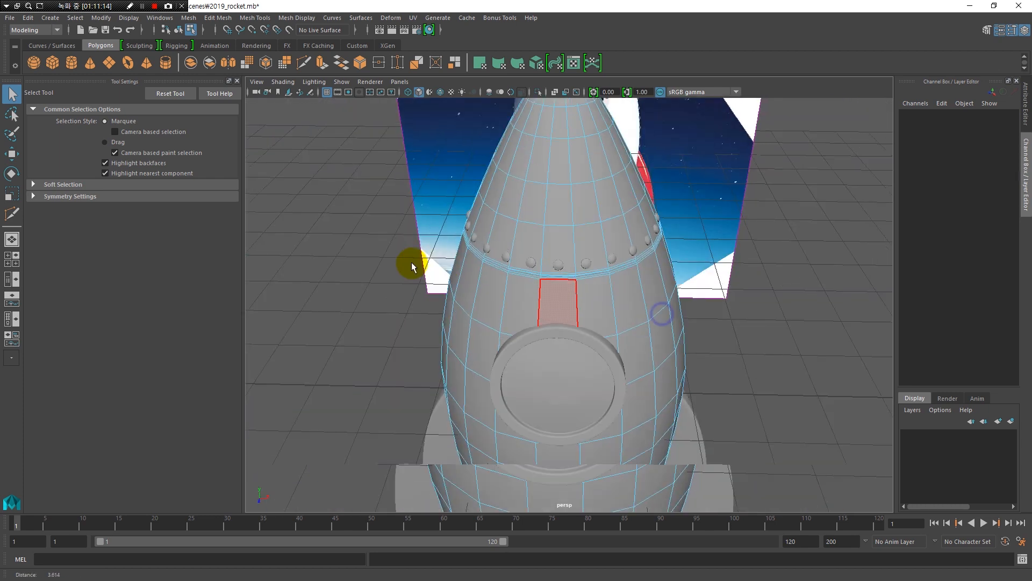
{"action": "left_click", "coordinate": [531, 370]}
{"action": "left_click_drag", "start_coordinate": [550, 386], "coordinate": [505, 372], "text": "alt"}
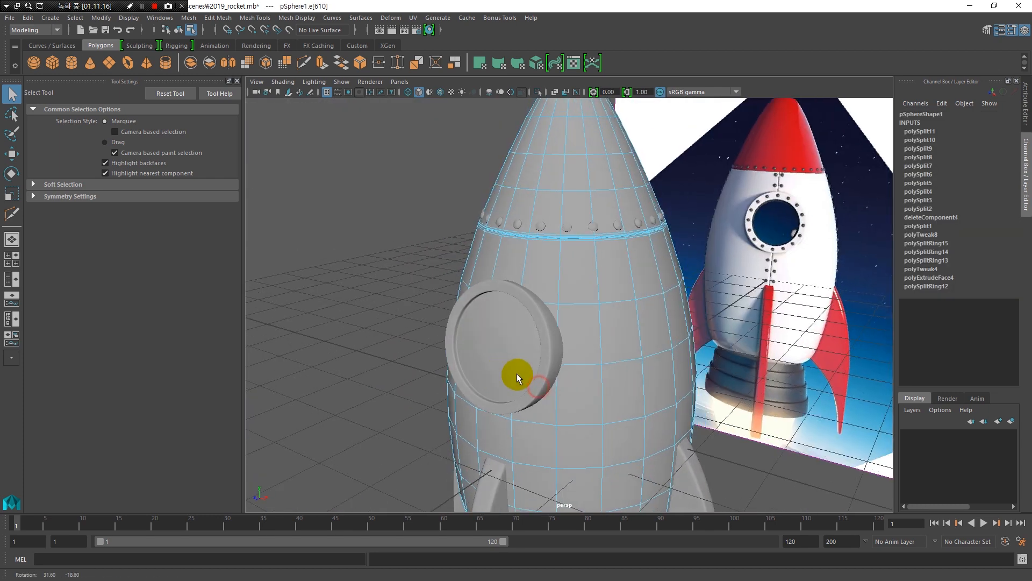
{"action": "right_click_drag", "start_coordinate": [588, 326], "coordinate": [647, 245]}
{"action": "left_click", "coordinate": [566, 333]}
{"action": "left_click", "coordinate": [547, 362]}
{"action": "mouse_move", "coordinate": [547, 362]}
{"action": "left_mouse_down", "text": "alt"}
{"action": "mouse_move", "coordinate": [451, 385]}
{"action": "mouse_move", "coordinate": [511, 368]}
{"action": "mouse_move", "coordinate": [488, 382]}
{"action": "mouse_move", "coordinate": [546, 382]}
{"action": "left_mouse_up", "text": "alt"}
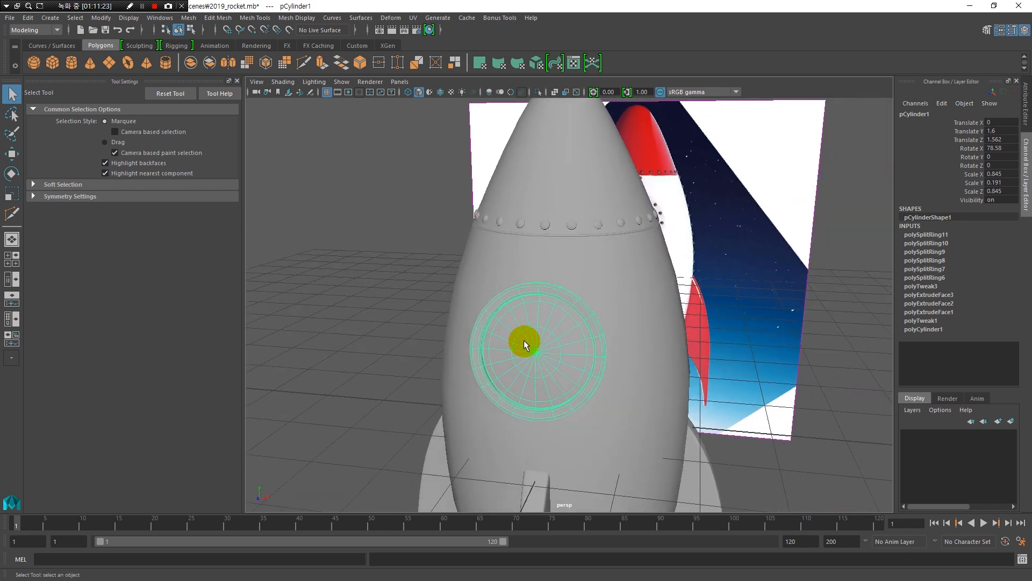
Step: Try to add the fins to the porthole selection
{"action": "middle_click_drag", "start_coordinate": [595, 382], "coordinate": [560, 303], "text": "alt"}
{"action": "right_click_drag", "start_coordinate": [557, 348], "coordinate": [500, 339], "text": "alt"}
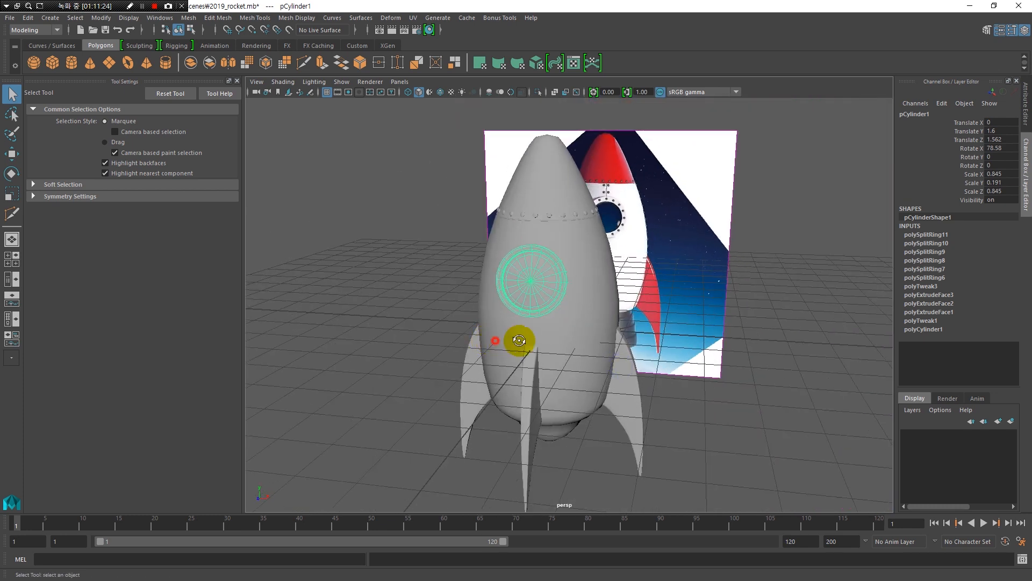
{"action": "left_click_drag", "start_coordinate": [500, 339], "coordinate": [458, 403], "text": "alt"}
{"action": "left_click", "coordinate": [454, 410]}
{"action": "left_click_drag", "start_coordinate": [559, 419], "coordinate": [528, 354], "text": "alt"}
{"action": "left_click", "coordinate": [534, 306]}
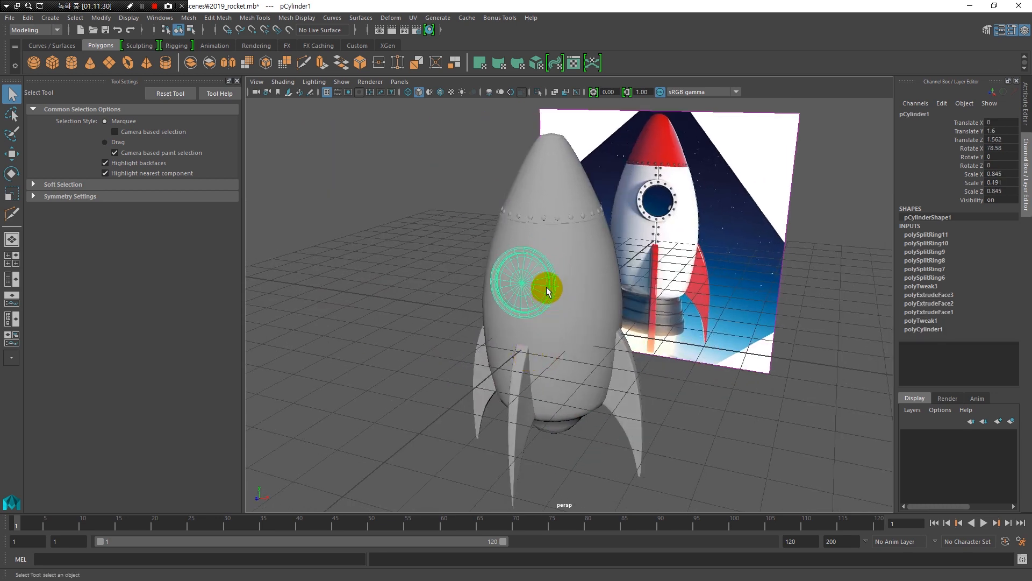
{"action": "left_click_drag", "start_coordinate": [506, 394], "coordinate": [493, 393], "text": "alt"}
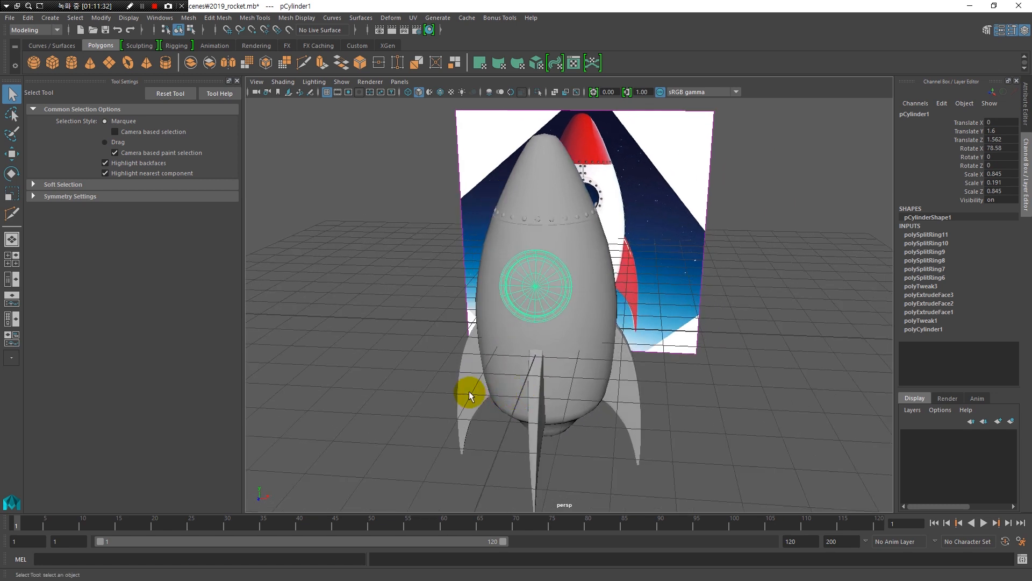
{"action": "left_click", "coordinate": [468, 392]}
{"action": "left_click", "coordinate": [526, 304]}
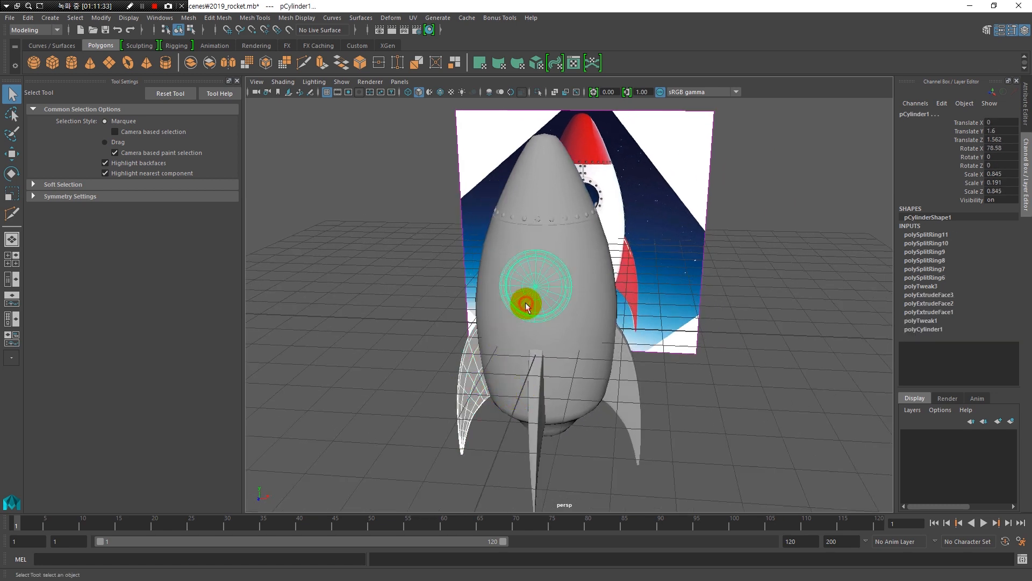
Step: Select the front fin, the porthole and the remaining fins together
{"action": "left_click", "coordinate": [534, 407]}
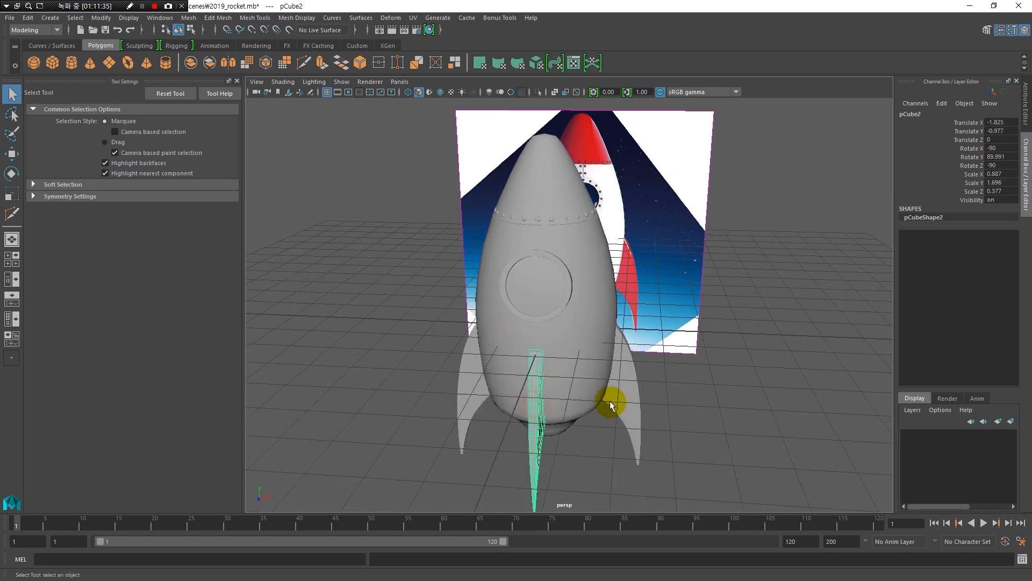
{"action": "left_click", "coordinate": [542, 301]}
{"action": "left_click", "coordinate": [463, 401], "text": "shift"}
{"action": "left_click", "coordinate": [539, 434], "text": "shift"}
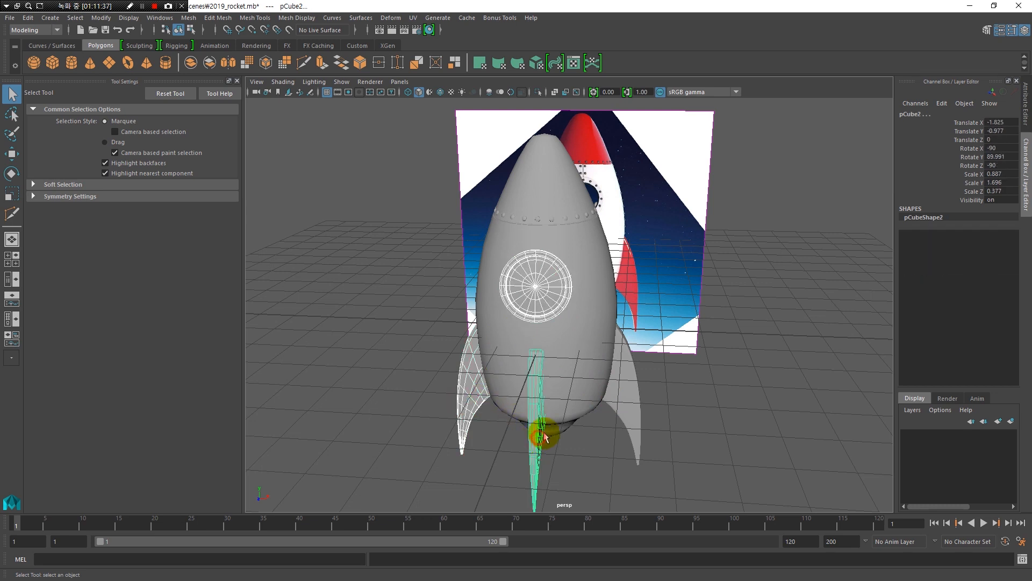
{"action": "left_click", "coordinate": [632, 399], "text": "shift"}
{"action": "left_click_drag", "start_coordinate": [442, 396], "coordinate": [491, 353], "text": "alt"}
{"action": "left_click", "coordinate": [472, 424], "text": "shift"}
{"action": "right_click_drag", "start_coordinate": [496, 348], "coordinate": [540, 395], "text": "alt"}
{"action": "mouse_move", "coordinate": [540, 391]}
{"action": "left_mouse_down", "text": "alt"}
{"action": "mouse_move", "coordinate": [488, 388]}
{"action": "mouse_move", "coordinate": [539, 391]}
{"action": "left_mouse_up", "text": "alt"}
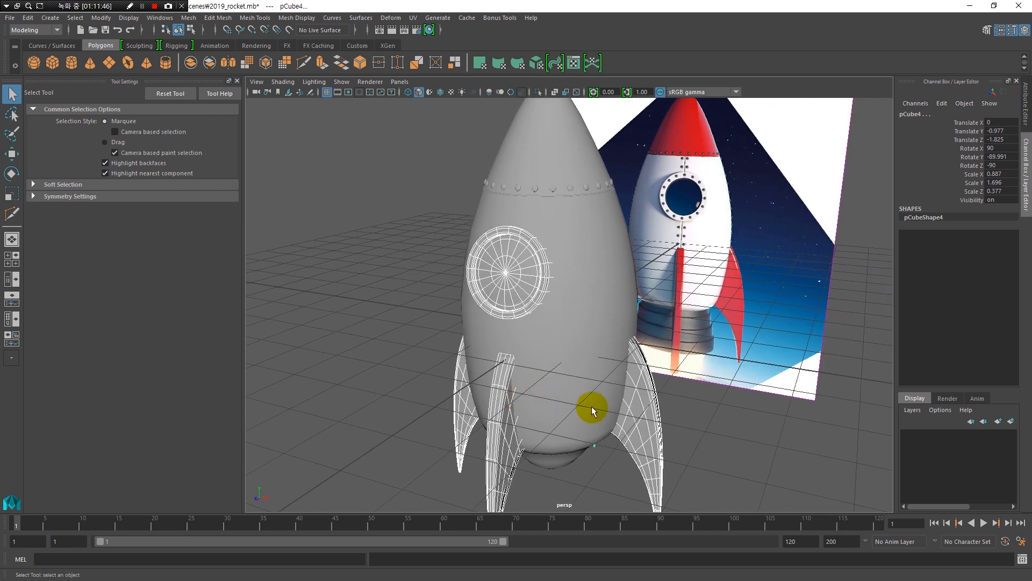
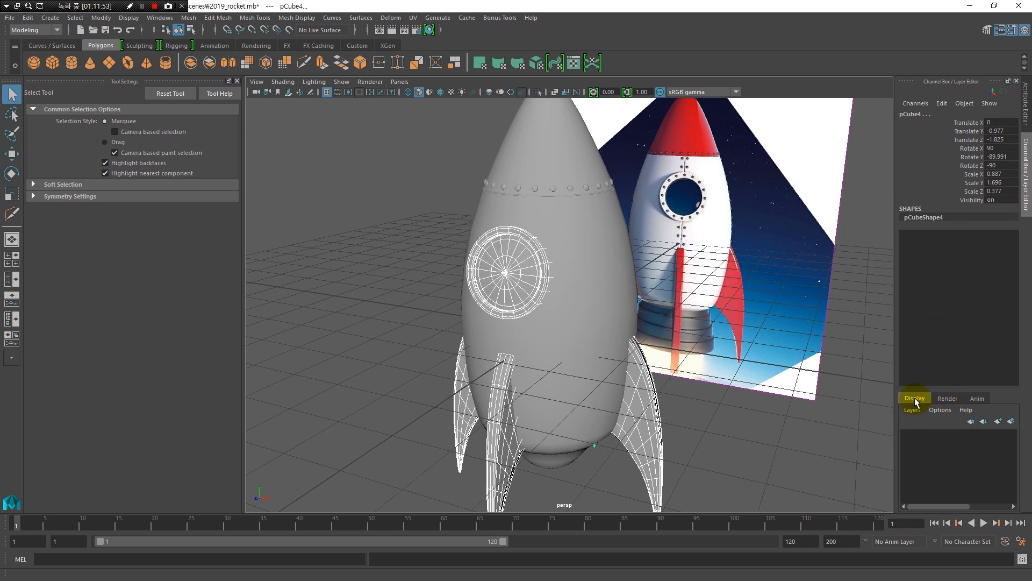
Step: Create a display layer from the selected porthole and fins, and hide that layer
{"action": "left_click", "coordinate": [912, 412]}
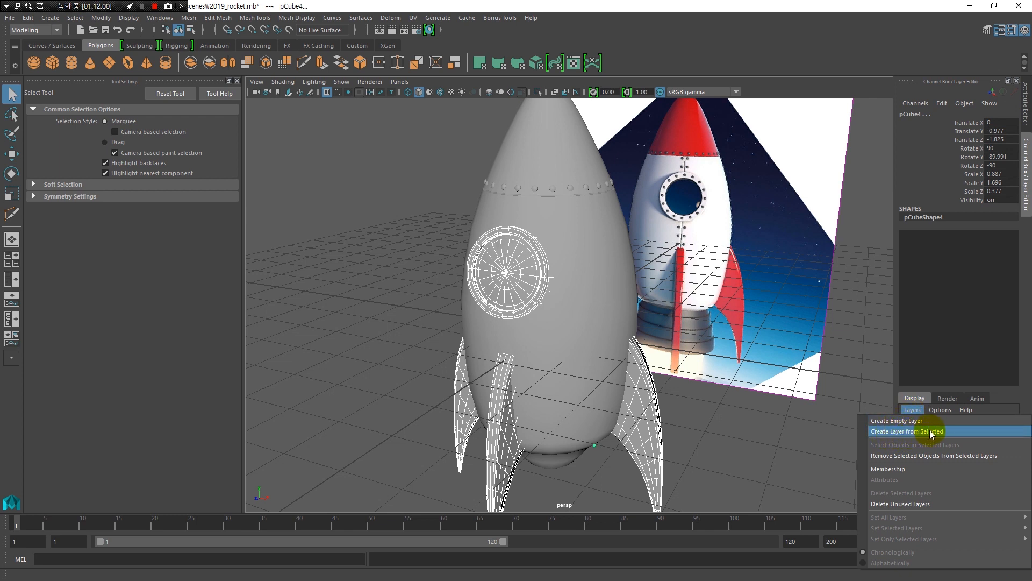
{"action": "left_click", "coordinate": [927, 429]}
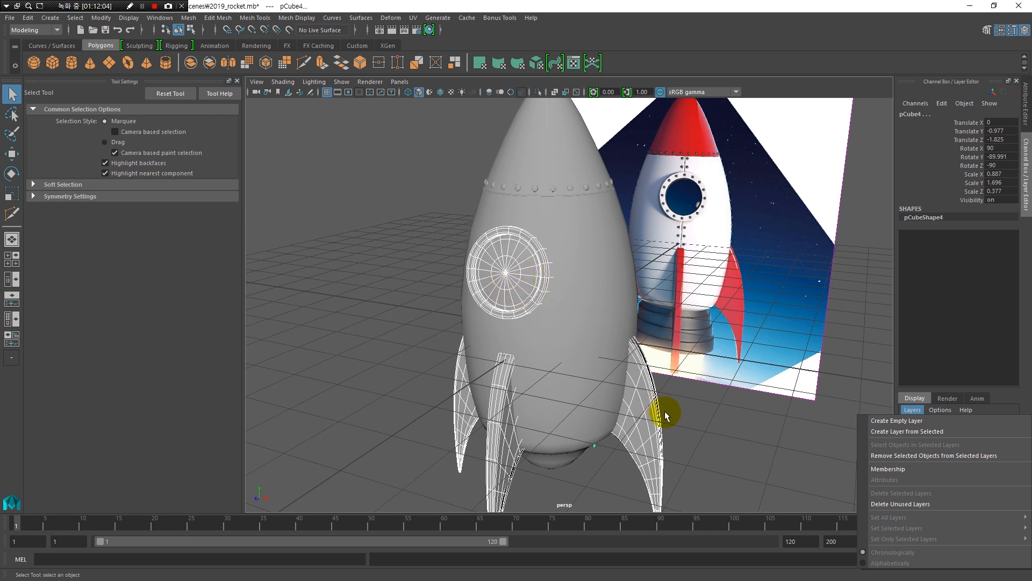
{"action": "left_click", "coordinate": [899, 431]}
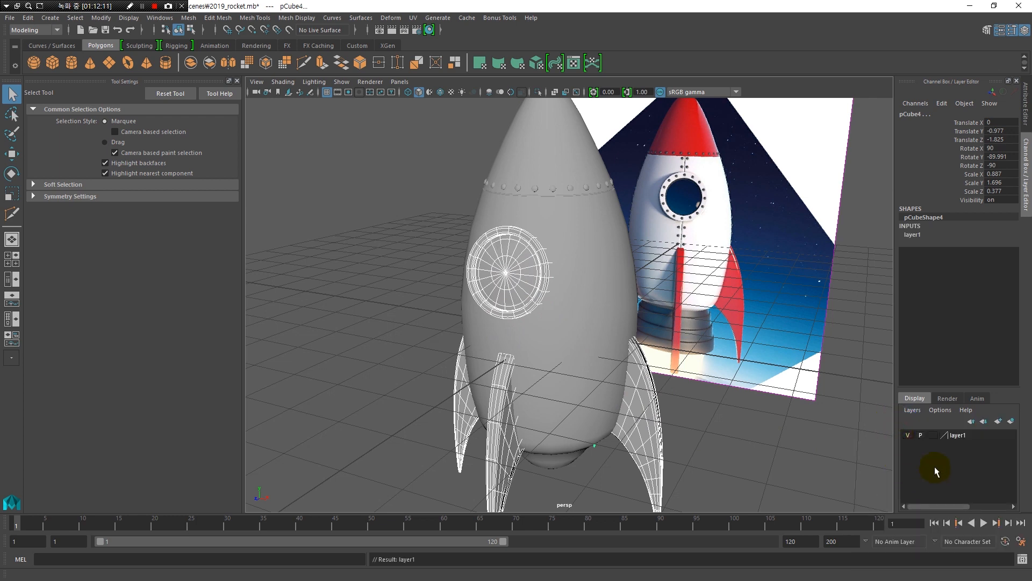
{"action": "left_click", "coordinate": [908, 436]}
{"action": "left_click", "coordinate": [908, 436]}
{"action": "left_click", "coordinate": [908, 436]}
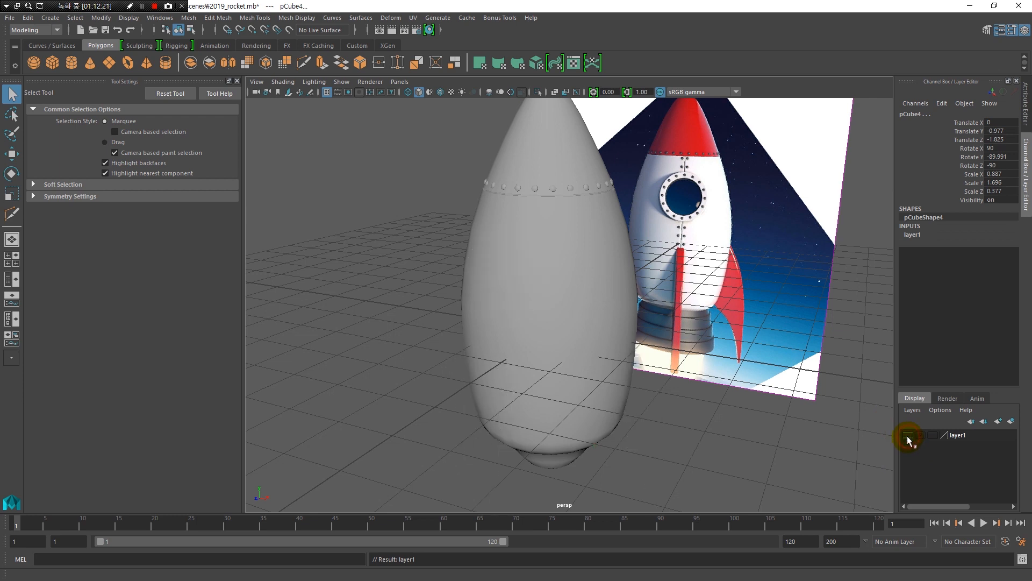
Step: Select the rocket body and start a centred vertical Multi-Cut line just below the nose groove on the front
{"action": "left_click", "coordinate": [528, 326]}
{"action": "left_click_drag", "start_coordinate": [501, 344], "coordinate": [504, 302], "text": "alt"}
{"action": "scroll", "coordinate": [530, 265], "scroll_direction": "up", "scroll_amount": 8}
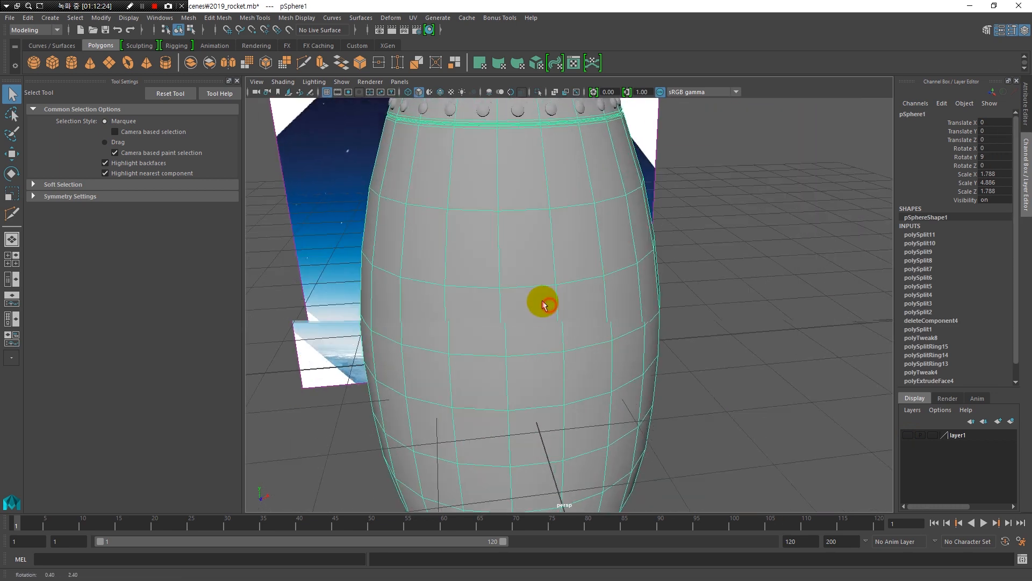
{"action": "middle_click_drag", "start_coordinate": [578, 358], "coordinate": [516, 207], "text": "alt"}
{"action": "left_click_drag", "start_coordinate": [516, 208], "coordinate": [519, 271], "text": "alt"}
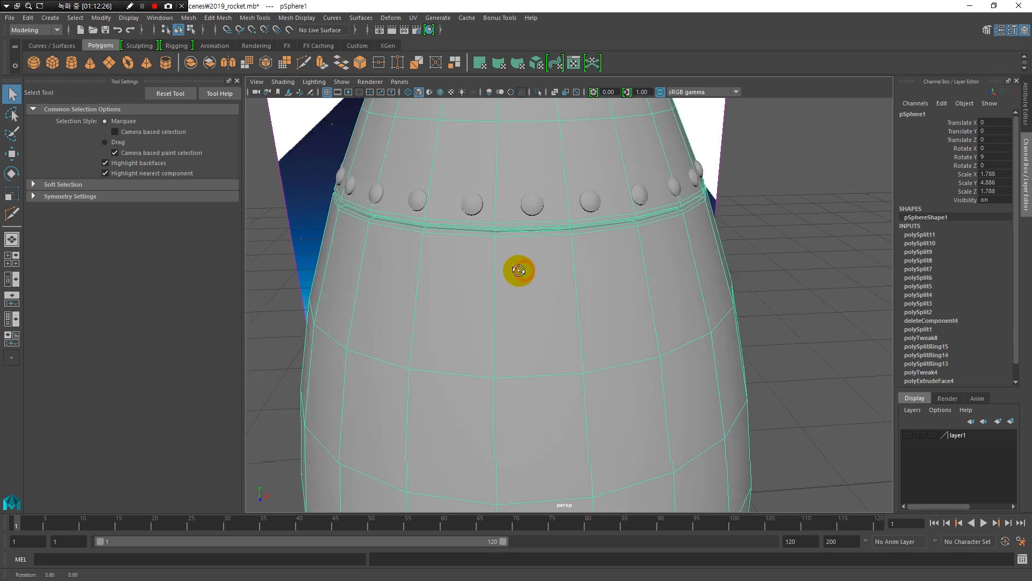
{"action": "left_click", "coordinate": [10, 215]}
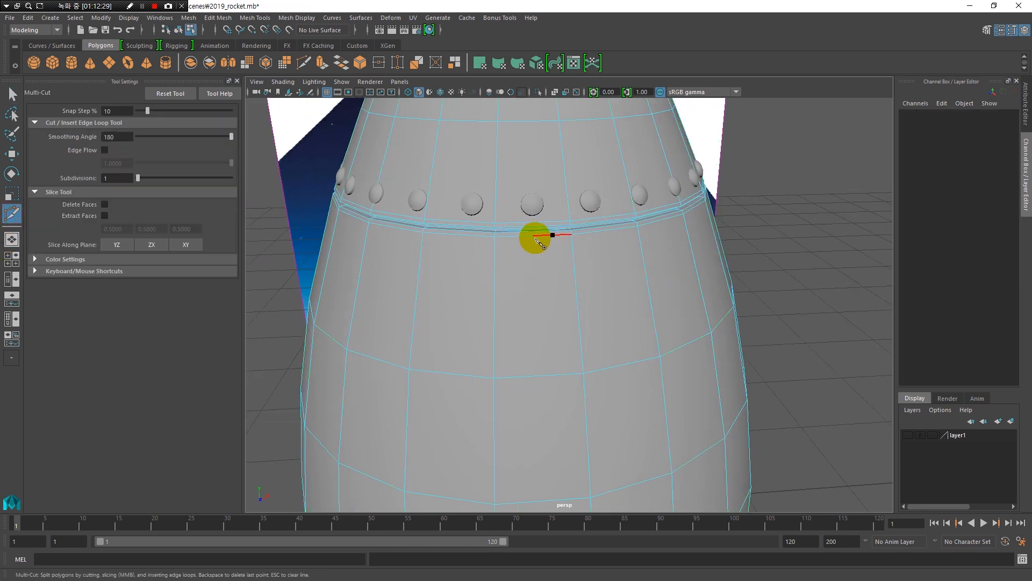
{"action": "scroll", "coordinate": [519, 208], "scroll_direction": "up", "scroll_amount": 10}
{"action": "scroll", "coordinate": [583, 286], "scroll_direction": "down", "scroll_amount": 4}
{"action": "middle_click_drag", "start_coordinate": [572, 295], "coordinate": [476, 231], "text": "alt"}
{"action": "left_click", "coordinate": [496, 232]}
{"action": "scroll", "coordinate": [682, 322], "scroll_direction": "down", "scroll_amount": 5}
{"action": "scroll", "coordinate": [544, 307], "scroll_direction": "up", "scroll_amount": 3}
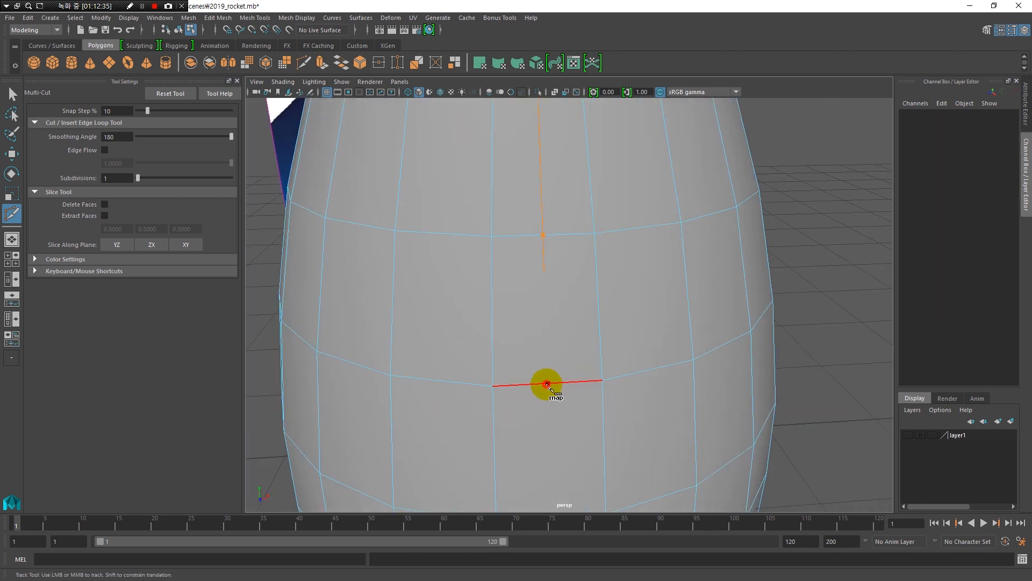
Step: Extend the front cut down through the middle of each horizontal edge to the rocket's base
{"action": "scroll", "coordinate": [548, 388], "scroll_direction": "down", "scroll_amount": 3}
{"action": "left_click_drag", "start_coordinate": [532, 385], "coordinate": [547, 412], "text": "alt"}
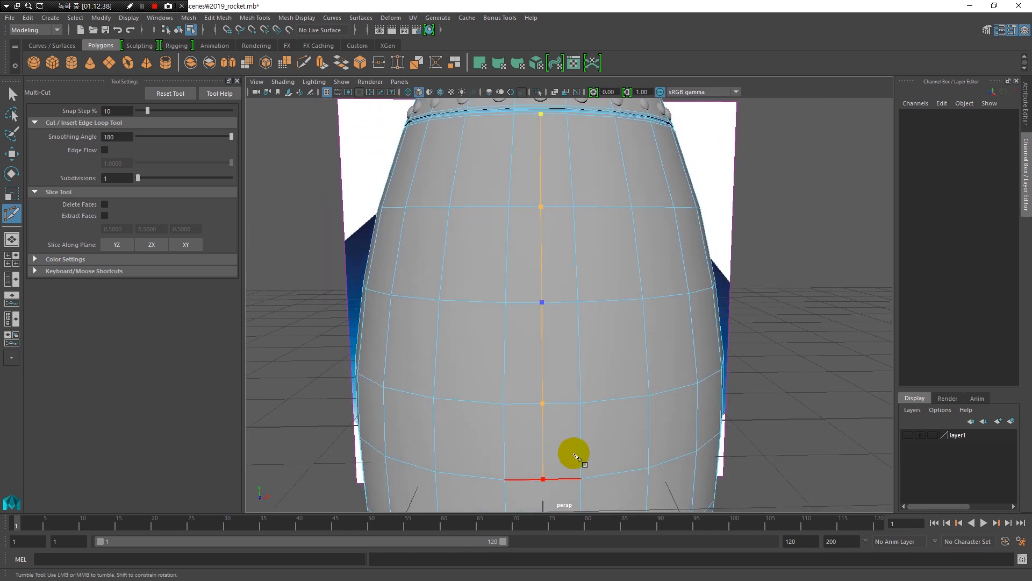
{"action": "scroll", "coordinate": [571, 426], "scroll_direction": "down", "scroll_amount": 2}
{"action": "left_click_drag", "start_coordinate": [571, 426], "coordinate": [563, 398], "text": "alt"}
{"action": "middle_click_drag", "start_coordinate": [562, 399], "coordinate": [547, 367], "text": "alt"}
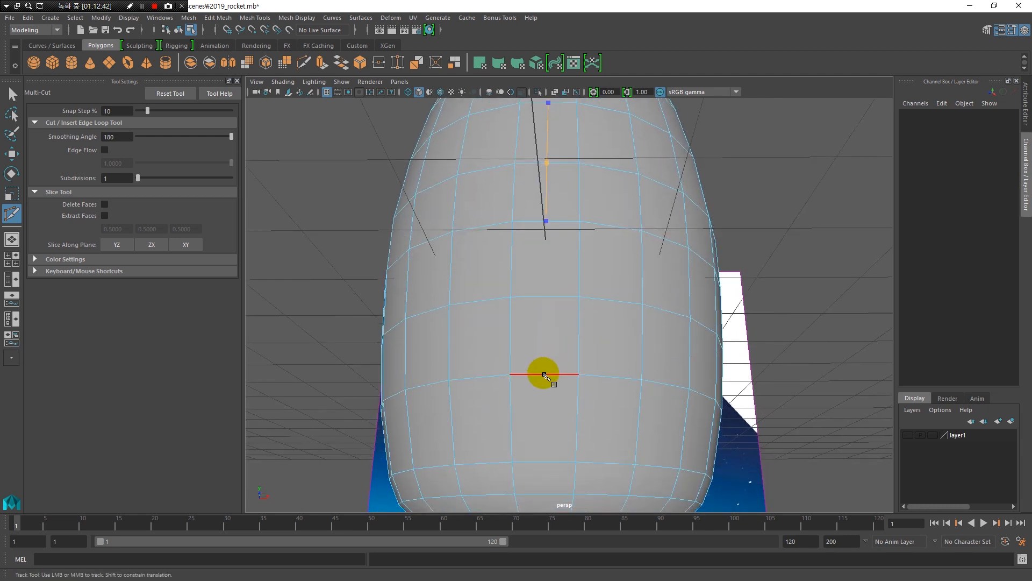
{"action": "left_click_drag", "start_coordinate": [540, 412], "coordinate": [548, 393], "text": "alt"}
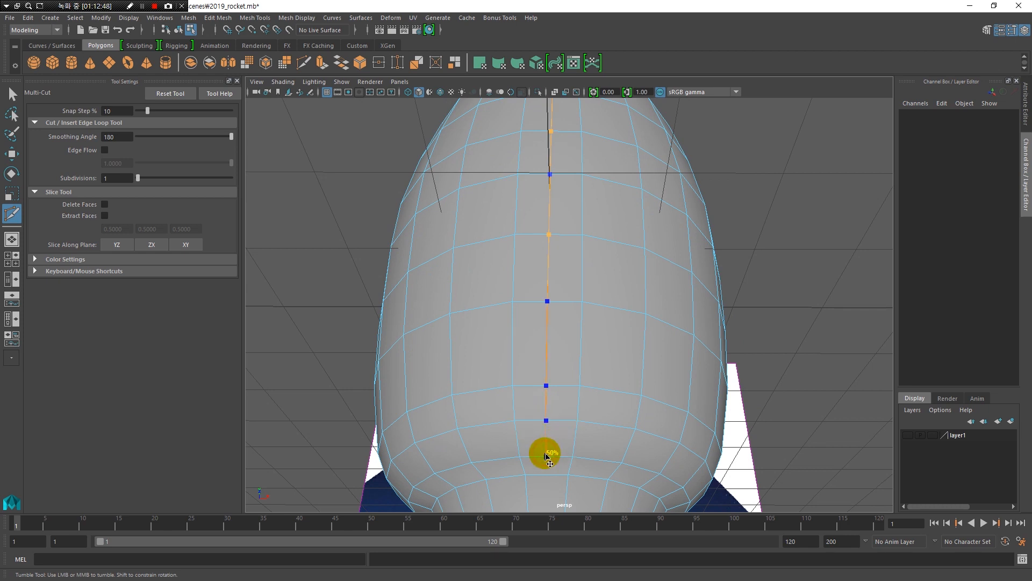
Step: Start a second centred vertical cut just below the nose groove on the adjacent side of the body
{"action": "left_click_drag", "start_coordinate": [655, 418], "coordinate": [529, 418], "text": "alt"}
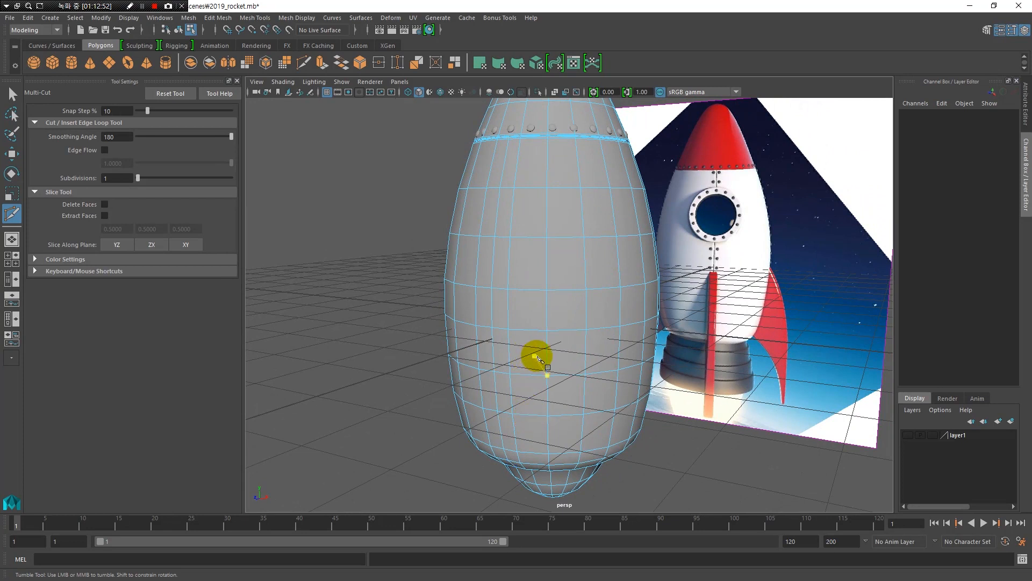
{"action": "left_click_drag", "start_coordinate": [446, 342], "coordinate": [612, 355], "text": "alt"}
{"action": "right_click_drag", "start_coordinate": [553, 189], "coordinate": [624, 360], "text": "alt"}
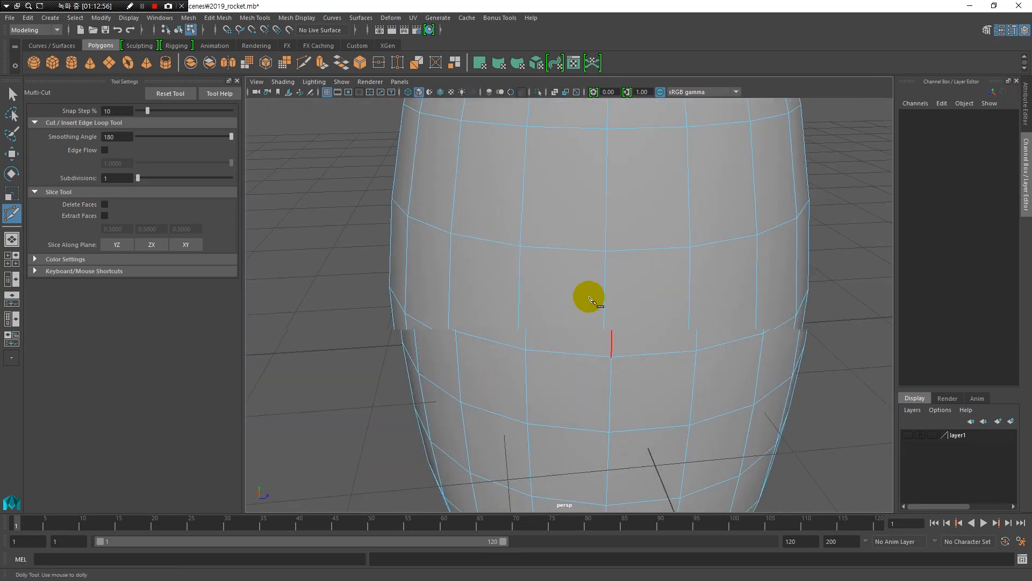
{"action": "middle_click_drag", "start_coordinate": [613, 178], "coordinate": [529, 312], "text": "alt"}
{"action": "scroll", "coordinate": [527, 316], "scroll_direction": "up", "scroll_amount": 5}
{"action": "left_click_drag", "start_coordinate": [521, 312], "coordinate": [511, 296], "text": "alt"}
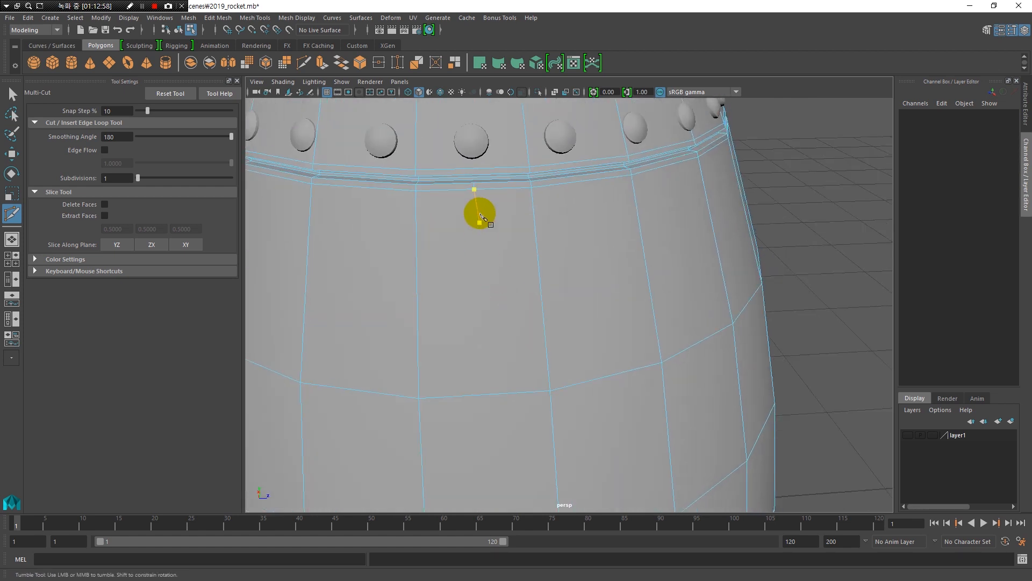
{"action": "scroll", "coordinate": [622, 330], "scroll_direction": "down", "scroll_amount": 6}
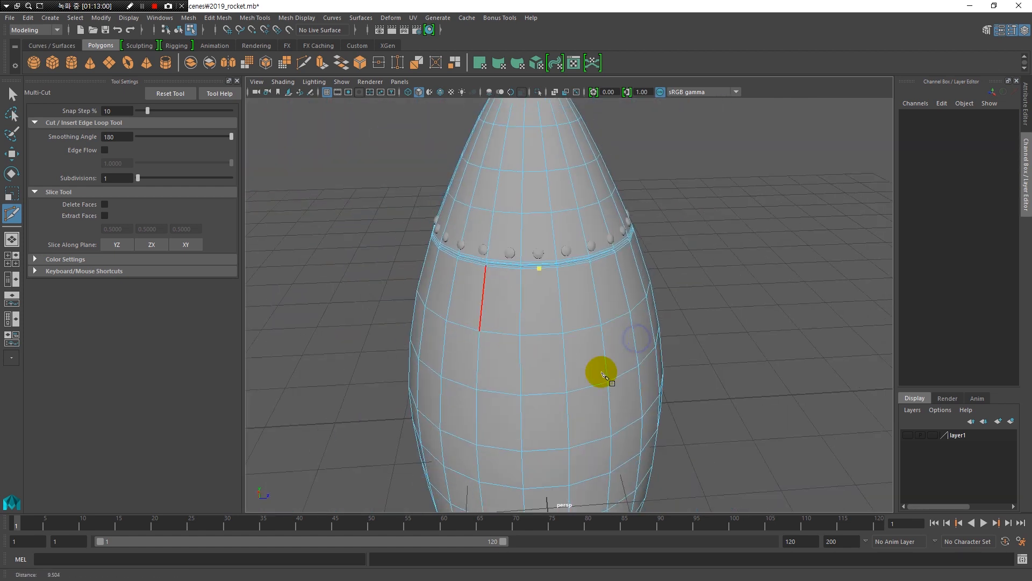
Step: Extend the second vertical cut through the edge midpoints down to the base and finish it
{"action": "middle_click_drag", "start_coordinate": [554, 481], "coordinate": [551, 342], "text": "alt"}
{"action": "left_click_drag", "start_coordinate": [551, 342], "coordinate": [547, 323], "text": "alt"}
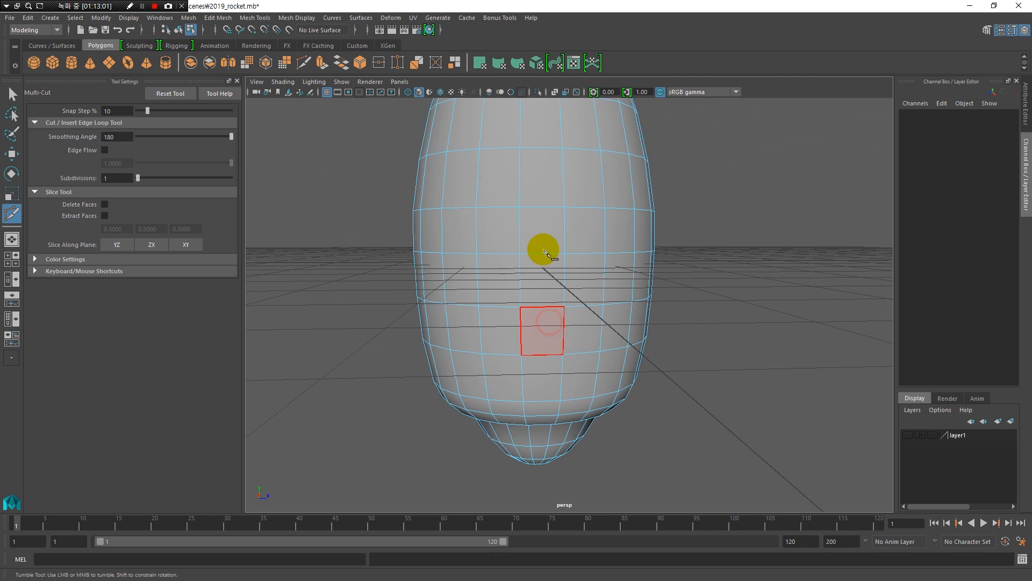
{"action": "left_click_drag", "start_coordinate": [543, 255], "coordinate": [533, 333], "text": "alt"}
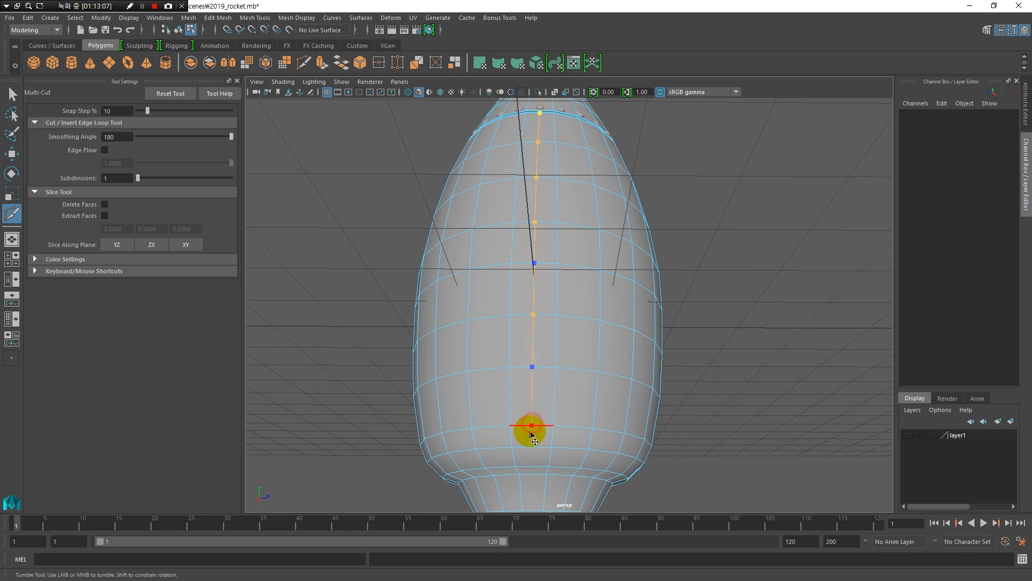
{"action": "left_click_drag", "start_coordinate": [528, 464], "coordinate": [528, 454], "text": "alt"}
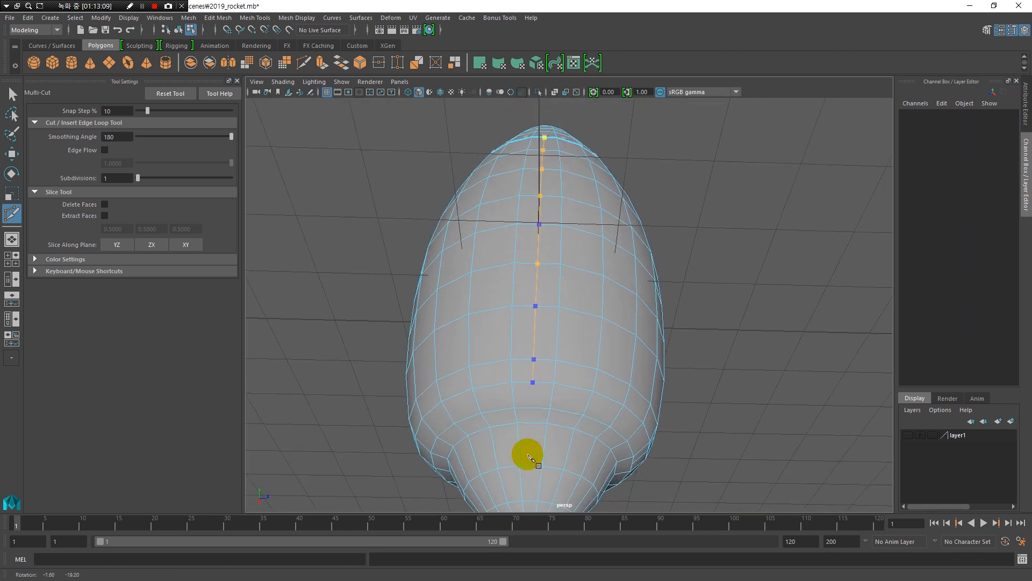
{"action": "right_click_drag", "start_coordinate": [576, 410], "coordinate": [542, 414], "text": "alt"}
{"action": "left_click_drag", "start_coordinate": [542, 414], "coordinate": [539, 439], "text": "alt"}
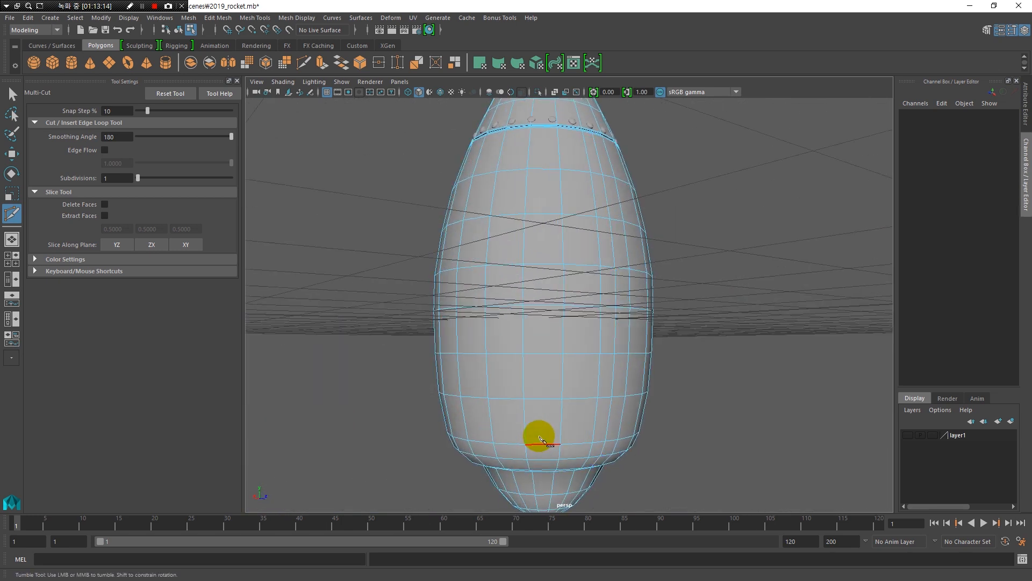
Step: Start a third centred vertical cut below the nose groove on the next side of the body
{"action": "left_click_drag", "start_coordinate": [534, 311], "coordinate": [546, 196], "text": "alt"}
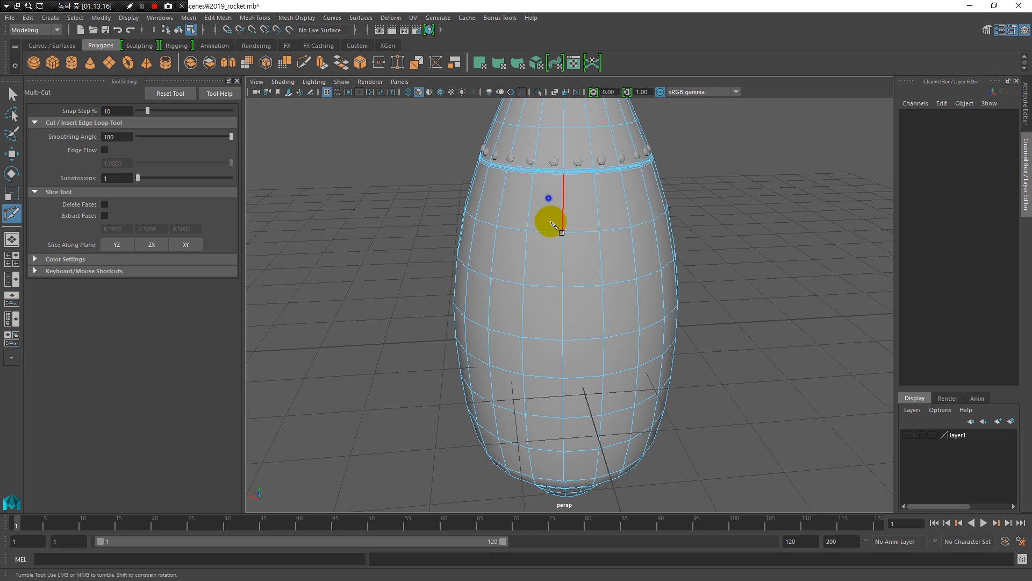
{"action": "right_click_drag", "start_coordinate": [549, 198], "coordinate": [595, 265], "text": "alt"}
{"action": "middle_click_drag", "start_coordinate": [596, 264], "coordinate": [591, 395], "text": "alt"}
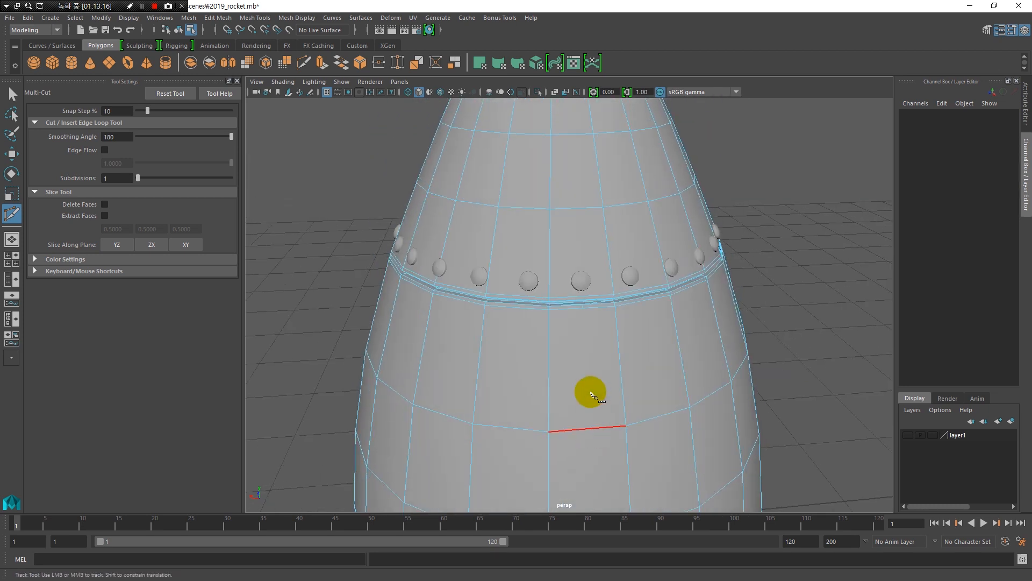
{"action": "left_click", "coordinate": [583, 308]}
{"action": "right_click_drag", "start_coordinate": [641, 410], "coordinate": [565, 376], "text": "alt"}
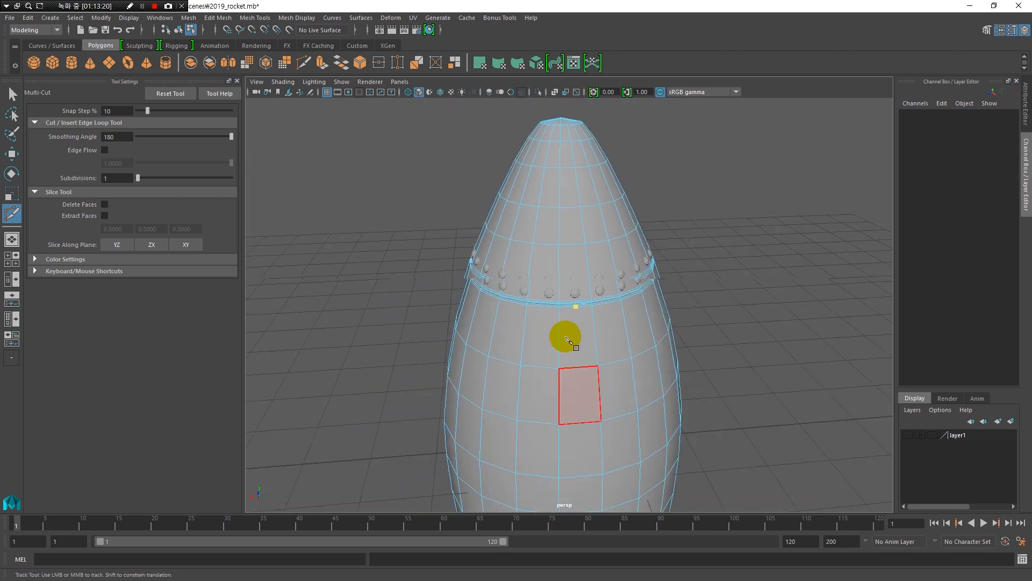
{"action": "middle_click_drag", "start_coordinate": [564, 376], "coordinate": [573, 322], "text": "alt"}
{"action": "left_click_drag", "start_coordinate": [573, 323], "coordinate": [564, 307], "text": "alt"}
{"action": "left_click", "coordinate": [568, 297]}
Step: Continue the third vertical cut through the middle of the lower horizontal edges to the rocket's base
{"action": "right_click_drag", "start_coordinate": [546, 250], "coordinate": [567, 353], "text": "alt"}
{"action": "left_click_drag", "start_coordinate": [567, 352], "coordinate": [564, 332], "text": "alt"}
{"action": "left_click", "coordinate": [557, 290]}
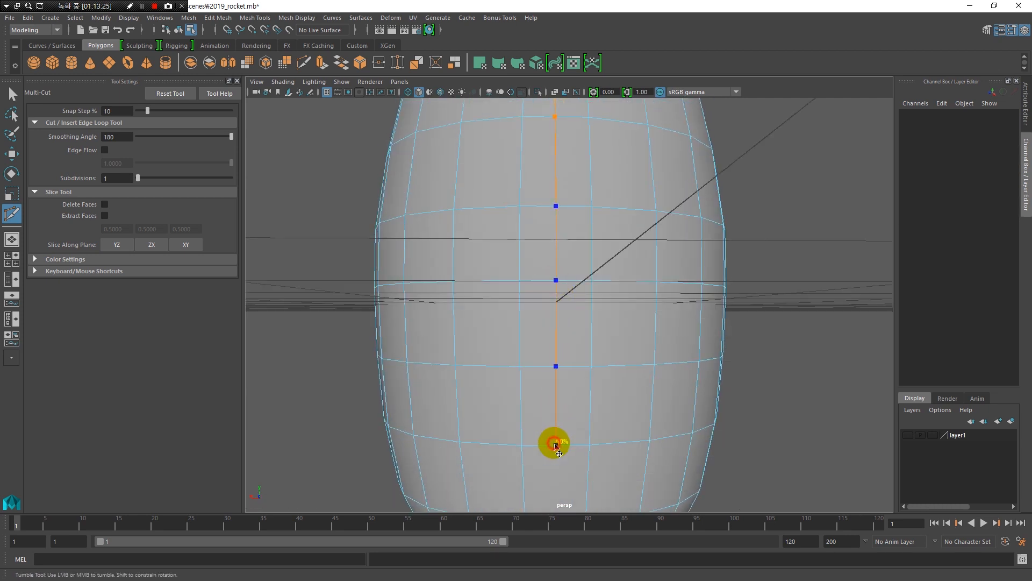
{"action": "left_click_drag", "start_coordinate": [560, 447], "coordinate": [563, 412], "text": "alt"}
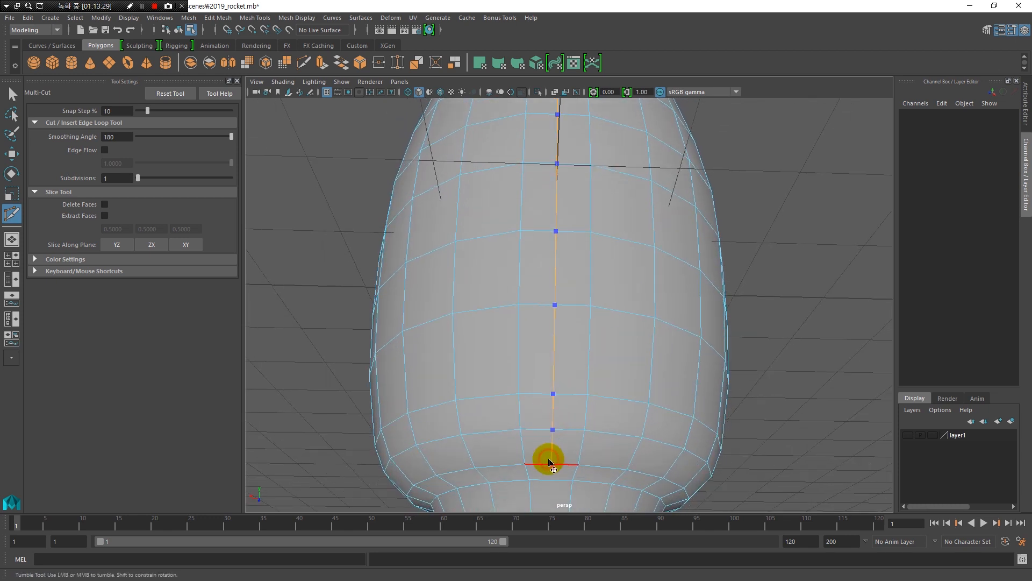
{"action": "right_click_drag", "start_coordinate": [610, 402], "coordinate": [530, 394], "text": "alt"}
Step: Start a fourth centred vertical cut below the nose groove on the last side, through the upper body rows
{"action": "left_click_drag", "start_coordinate": [530, 394], "coordinate": [596, 397], "text": "alt"}
{"action": "left_click_drag", "start_coordinate": [582, 325], "coordinate": [588, 272], "text": "alt"}
{"action": "right_click_drag", "start_coordinate": [588, 272], "coordinate": [613, 371], "text": "alt"}
{"action": "middle_click_drag", "start_coordinate": [614, 371], "coordinate": [601, 422], "text": "alt"}
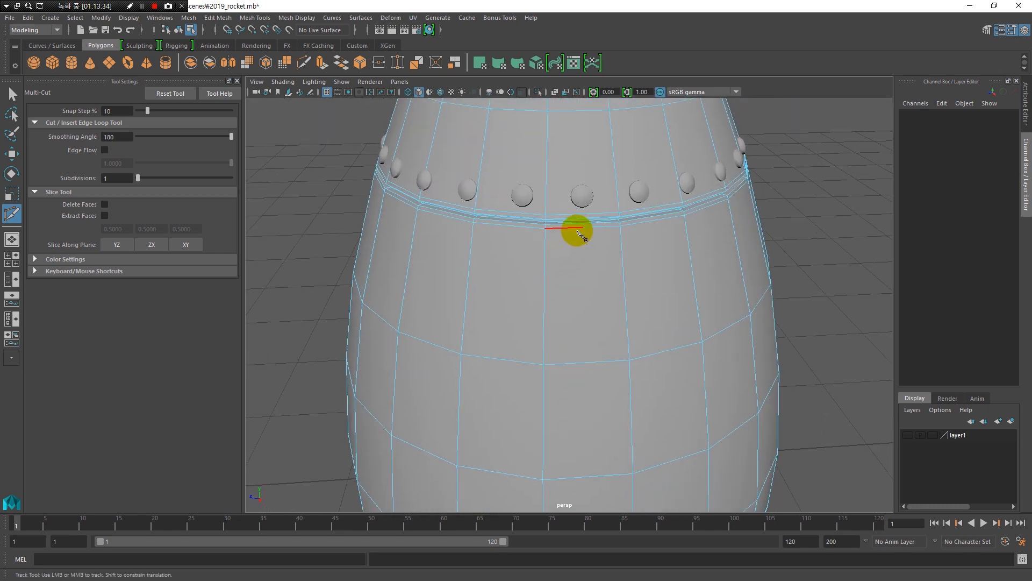
{"action": "left_click", "coordinate": [581, 231]}
{"action": "left_click", "coordinate": [586, 364]}
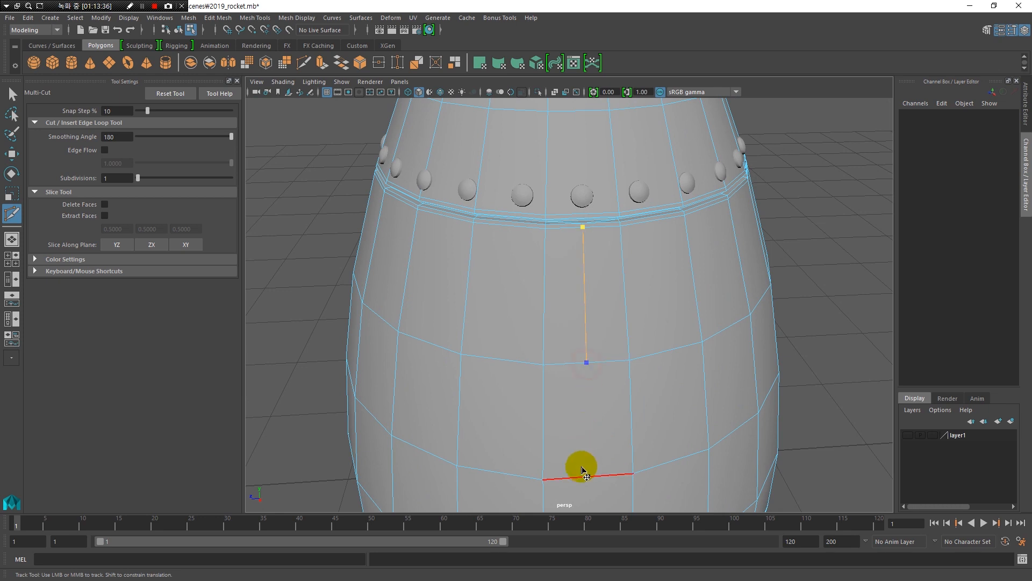
{"action": "left_click", "coordinate": [583, 474]}
{"action": "right_click_drag", "start_coordinate": [669, 438], "coordinate": [576, 387], "text": "alt"}
{"action": "left_click_drag", "start_coordinate": [576, 387], "coordinate": [569, 362], "text": "alt"}
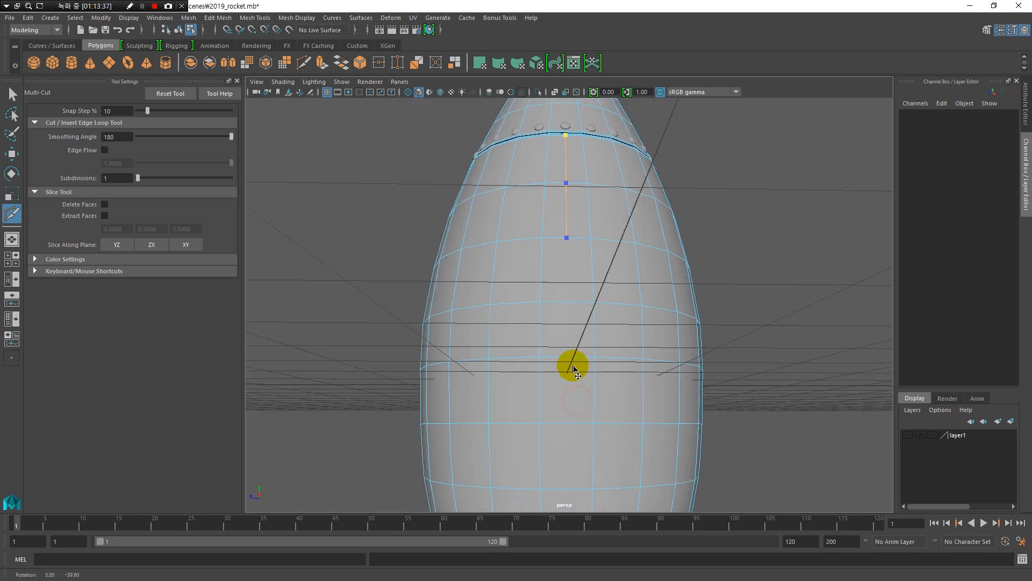
Step: Carry the fourth vertical cut down the remaining body rows at the edge midpoints to the base
{"action": "left_click", "coordinate": [567, 302]}
{"action": "left_click", "coordinate": [567, 356]}
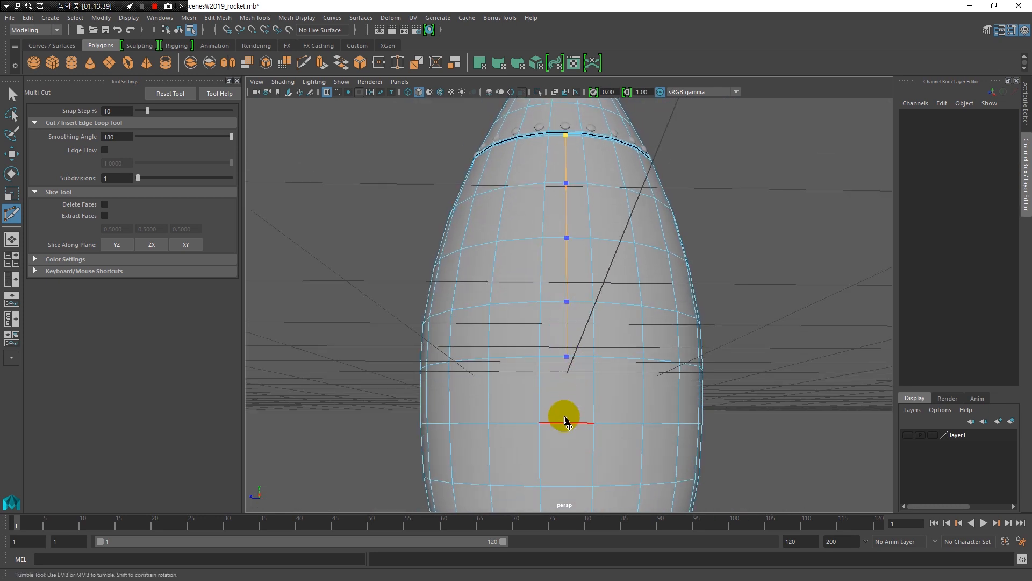
{"action": "left_click", "coordinate": [562, 423]}
{"action": "right_click_drag", "start_coordinate": [592, 362], "coordinate": [565, 350], "text": "alt"}
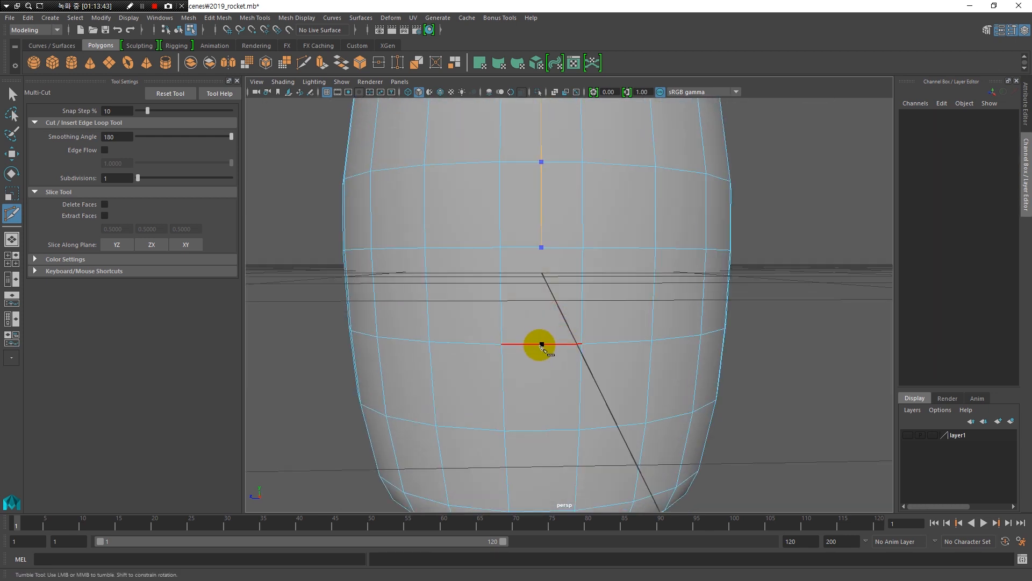
{"action": "left_click", "coordinate": [541, 344]}
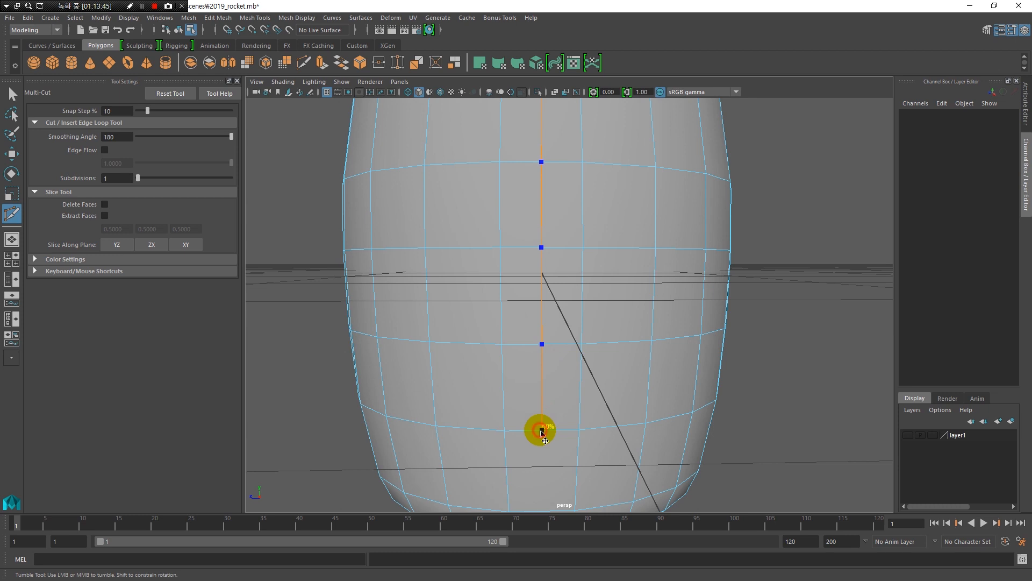
{"action": "left_click_drag", "start_coordinate": [553, 447], "coordinate": [544, 346], "text": "alt"}
{"action": "left_click", "coordinate": [548, 326]}
{"action": "left_click", "coordinate": [549, 363]}
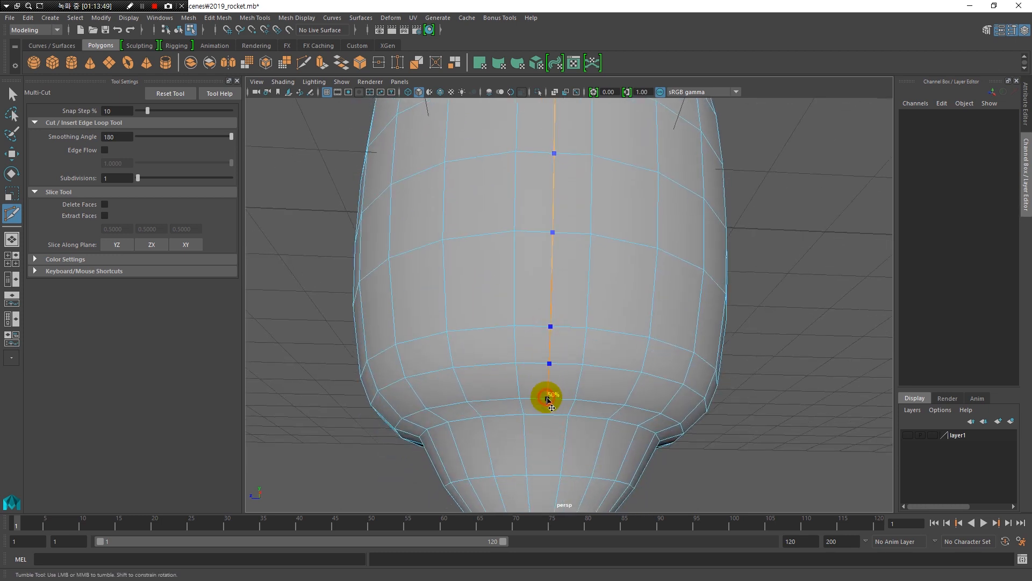
{"action": "left_click", "coordinate": [547, 399]}
Step: Leave the Multi-Cut tool and select a newly cut vertical edge line running down from the nose groove
{"action": "right_click_drag", "start_coordinate": [654, 350], "coordinate": [451, 305], "text": "alt"}
{"action": "left_click_drag", "start_coordinate": [454, 309], "coordinate": [560, 338], "text": "alt"}
{"action": "key", "text": "q"}
{"action": "right_click_drag", "start_coordinate": [544, 224], "coordinate": [604, 284], "text": "alt"}
{"action": "middle_click_drag", "start_coordinate": [604, 283], "coordinate": [496, 339], "text": "alt"}
{"action": "left_click_drag", "start_coordinate": [496, 339], "coordinate": [461, 214], "text": "alt"}
{"action": "right_click_drag", "start_coordinate": [461, 214], "coordinate": [498, 269], "text": "alt"}
{"action": "left_click_drag", "start_coordinate": [498, 268], "coordinate": [739, 260], "text": "alt"}
{"action": "left_click_drag", "start_coordinate": [562, 237], "coordinate": [610, 289], "text": "alt"}
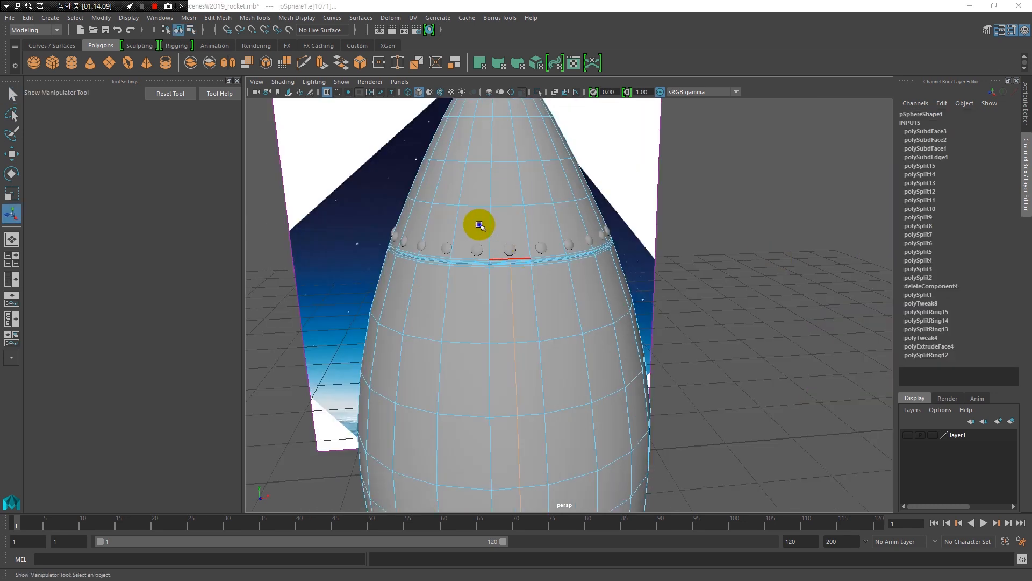
{"action": "right_click_drag", "start_coordinate": [479, 224], "coordinate": [546, 318], "text": "alt"}
{"action": "left_click_drag", "start_coordinate": [545, 319], "coordinate": [341, 313], "text": "alt"}
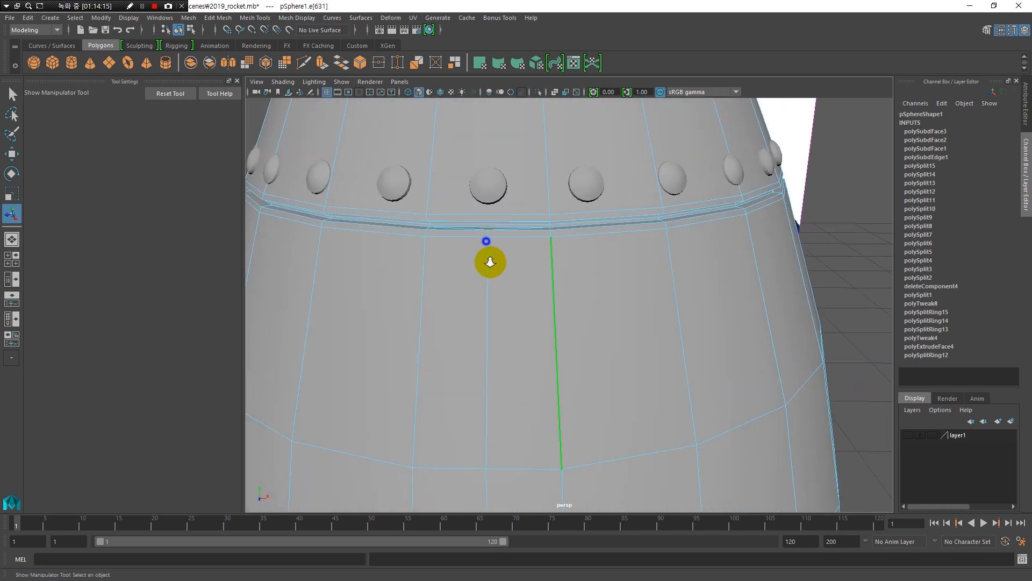
{"action": "scroll", "coordinate": [490, 261], "scroll_direction": "up", "scroll_amount": 5}
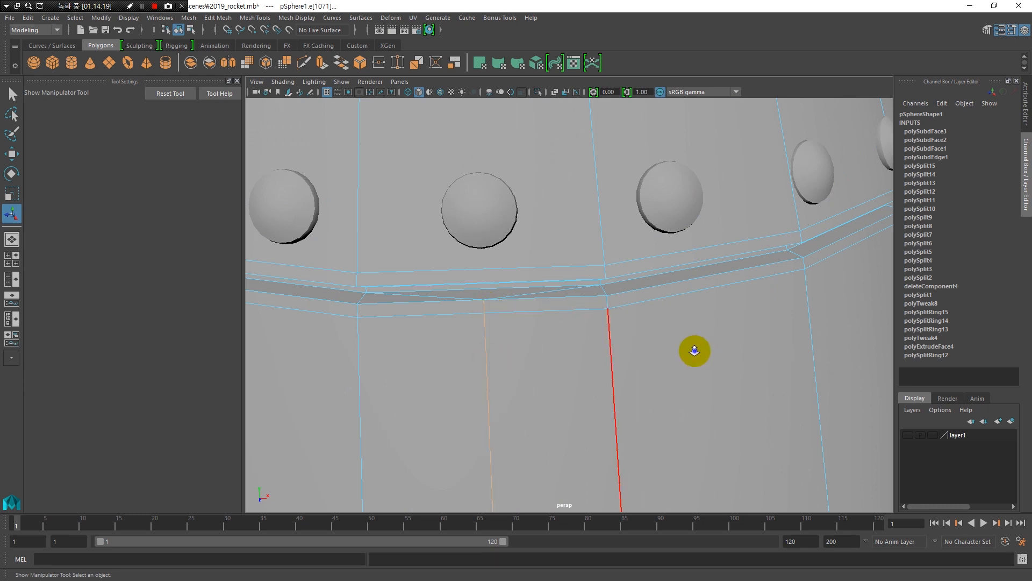
Step: Add the newly cut vertical edge lines on the other sides to the selection and switch the body to vertex editing
{"action": "scroll", "coordinate": [472, 330], "scroll_direction": "down", "scroll_amount": 5}
{"action": "left_click_drag", "start_coordinate": [473, 329], "coordinate": [634, 296], "text": "alt"}
{"action": "scroll", "coordinate": [593, 369], "scroll_direction": "up", "scroll_amount": 2}
{"action": "left_click_drag", "start_coordinate": [505, 348], "coordinate": [549, 342], "text": "alt"}
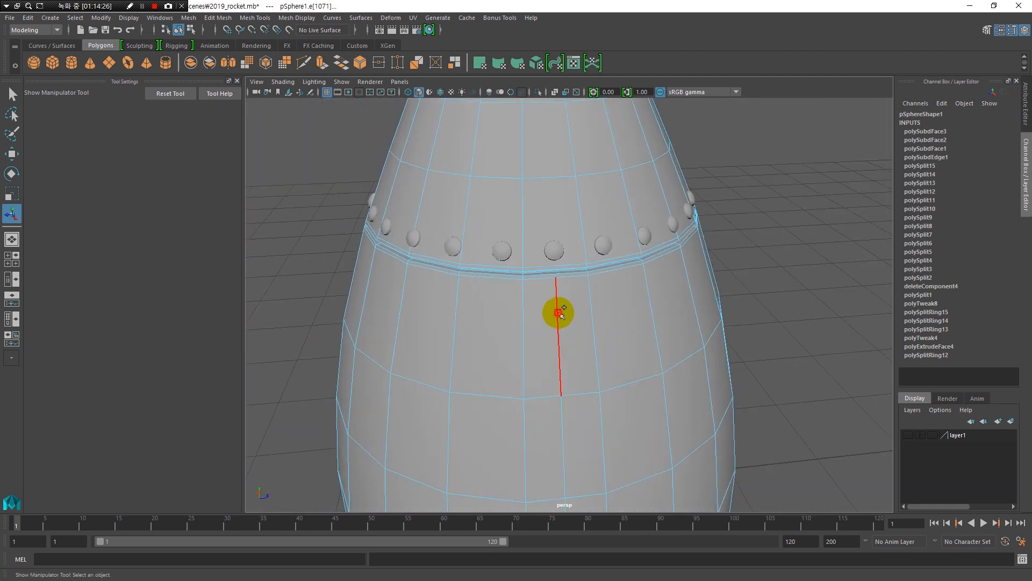
{"action": "left_click_drag", "start_coordinate": [462, 351], "coordinate": [588, 353], "text": "alt"}
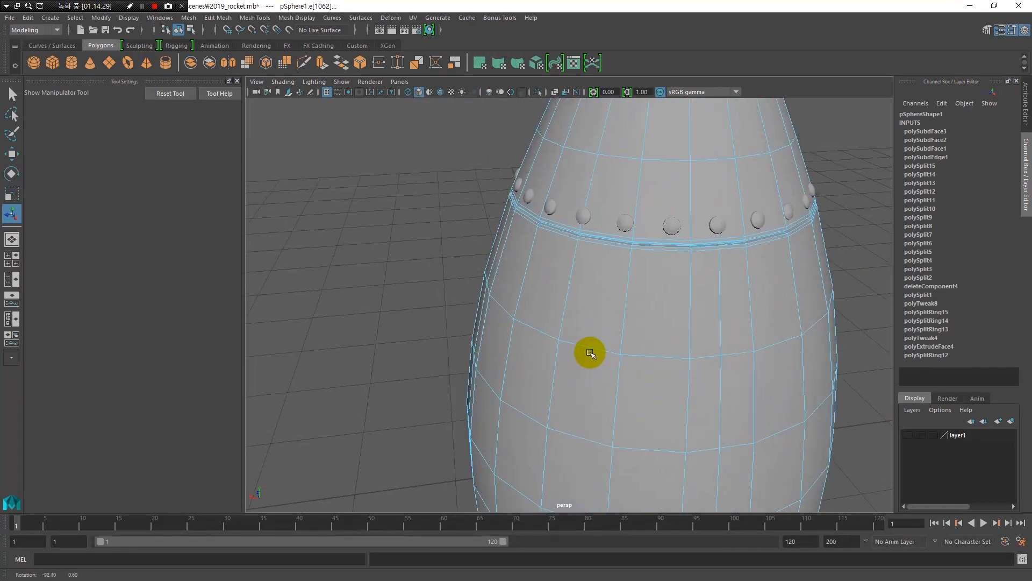
{"action": "left_click", "coordinate": [723, 285]}
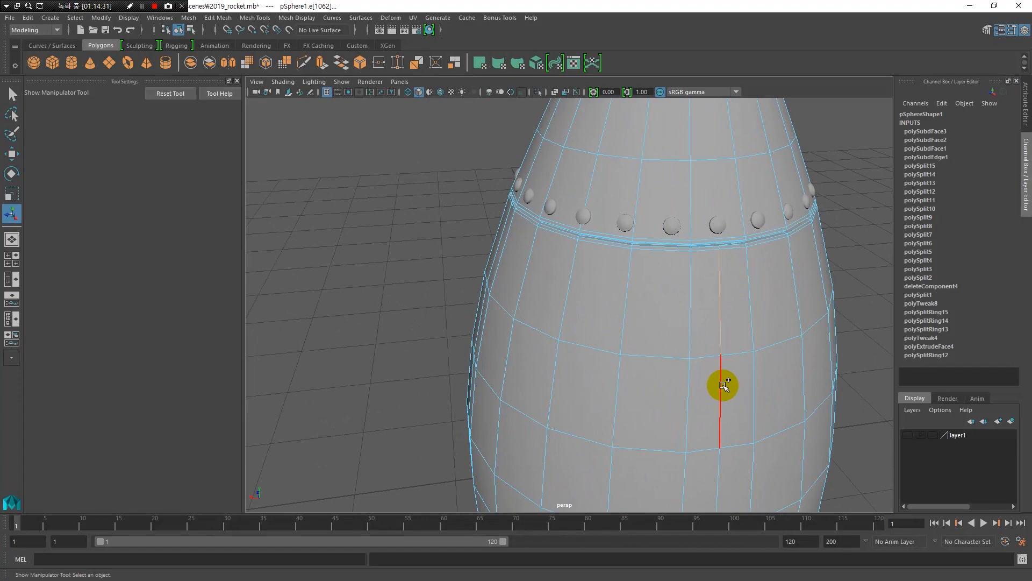
{"action": "left_click_drag", "start_coordinate": [514, 327], "coordinate": [661, 321], "text": "alt"}
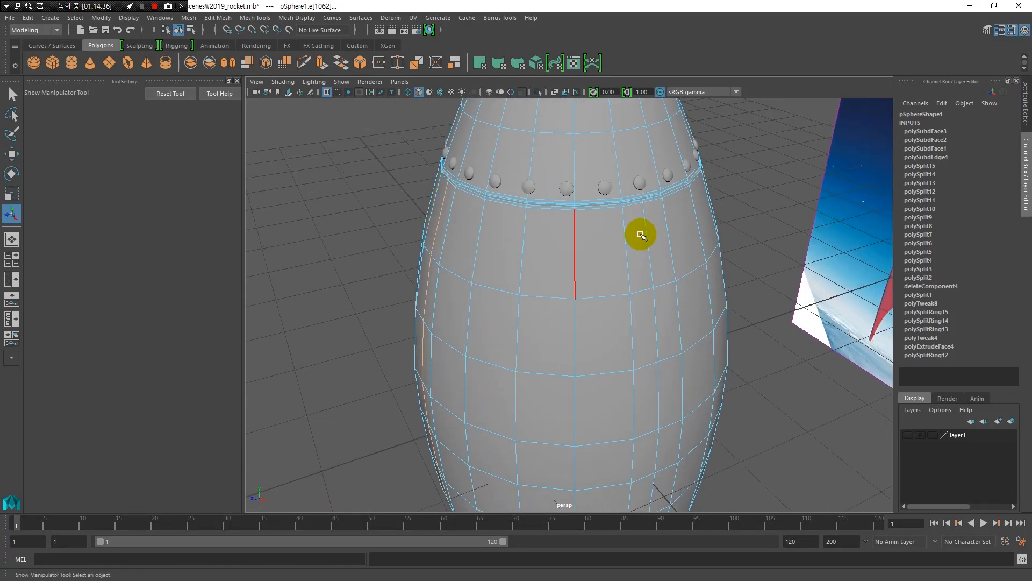
{"action": "right_click_drag", "start_coordinate": [648, 237], "coordinate": [595, 238]}
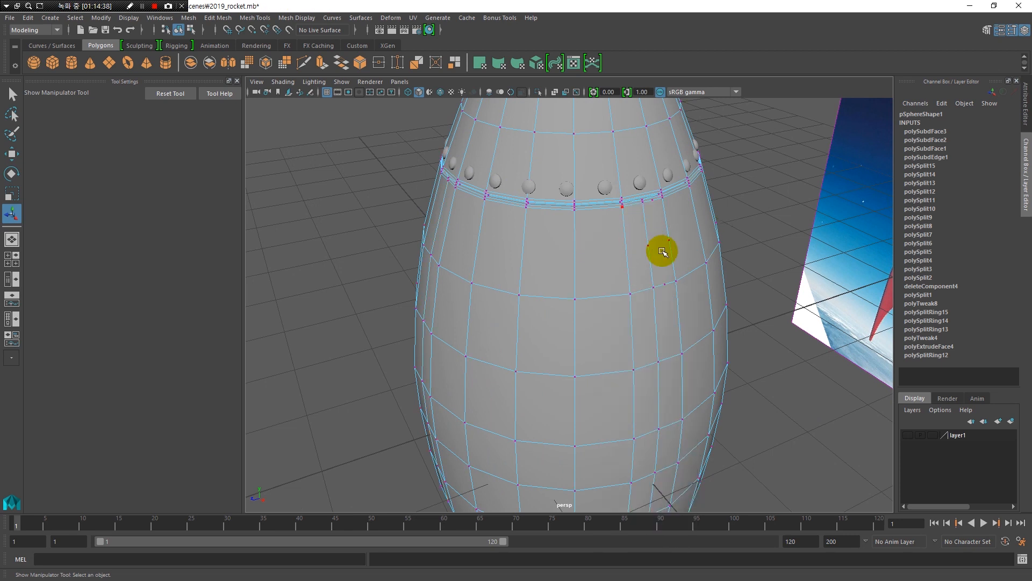
Step: Select the stray vertices left on the rocket body below the nose groove and delete them
{"action": "left_click_drag", "start_coordinate": [694, 265], "coordinate": [562, 295]}
{"action": "key", "text": "Delete"}
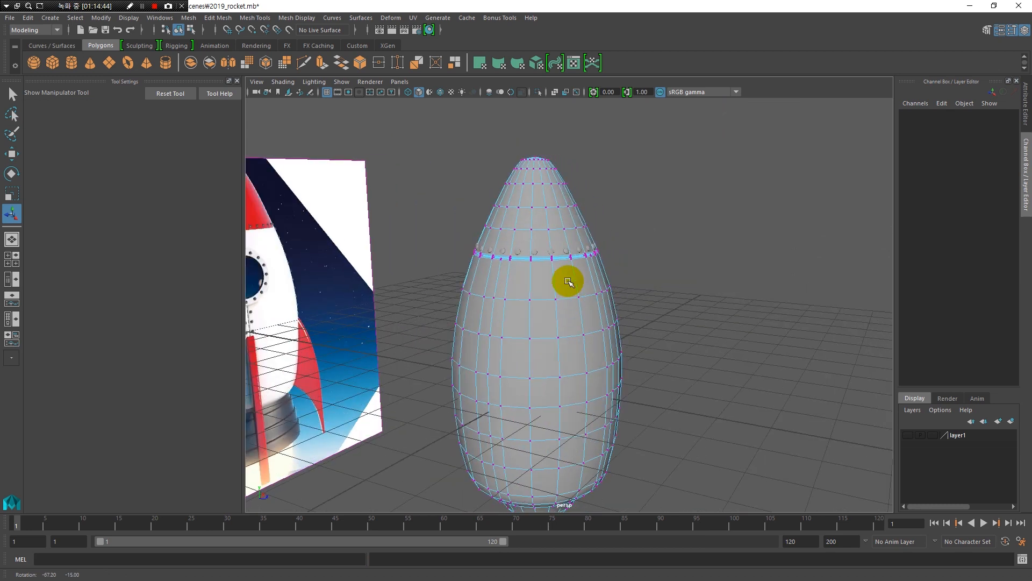
{"action": "right_click_drag", "start_coordinate": [514, 231], "coordinate": [565, 299], "text": "alt"}
{"action": "left_click_drag", "start_coordinate": [564, 300], "coordinate": [444, 329], "text": "alt"}
{"action": "scroll", "coordinate": [491, 330], "scroll_direction": "up", "scroll_amount": 3}
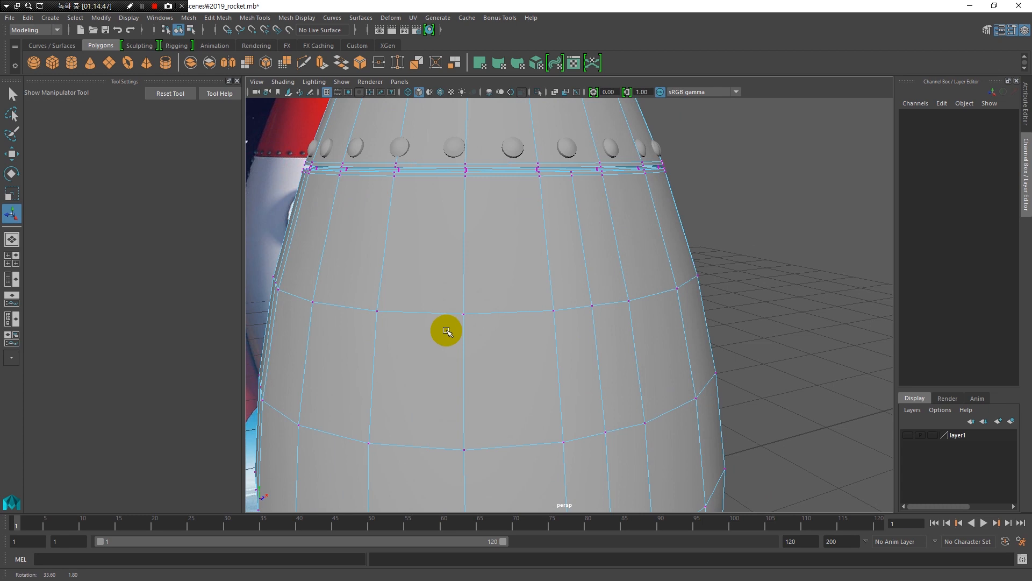
Step: Return to edge editing and select the newly cut vertical edge lines below the nose groove on all four sides
{"action": "scroll", "coordinate": [566, 277], "scroll_direction": "down", "scroll_amount": 2}
{"action": "left_click_drag", "start_coordinate": [567, 278], "coordinate": [554, 279], "text": "alt"}
{"action": "right_click_drag", "start_coordinate": [549, 262], "coordinate": [543, 217]}
{"action": "left_click", "coordinate": [546, 233]}
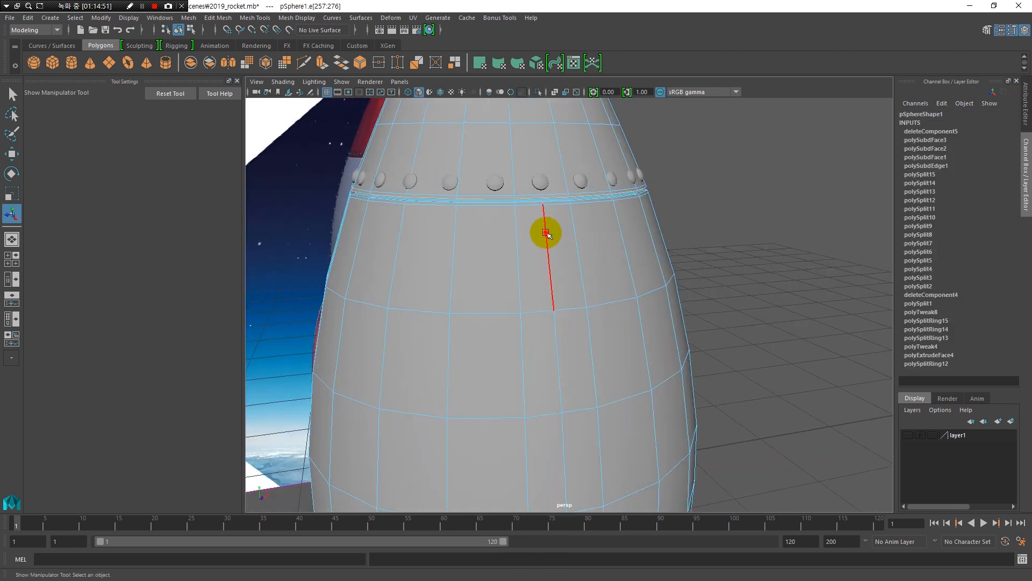
{"action": "left_click", "coordinate": [559, 324]}
{"action": "left_click_drag", "start_coordinate": [410, 304], "coordinate": [440, 260], "text": "alt"}
{"action": "left_click", "coordinate": [420, 246]}
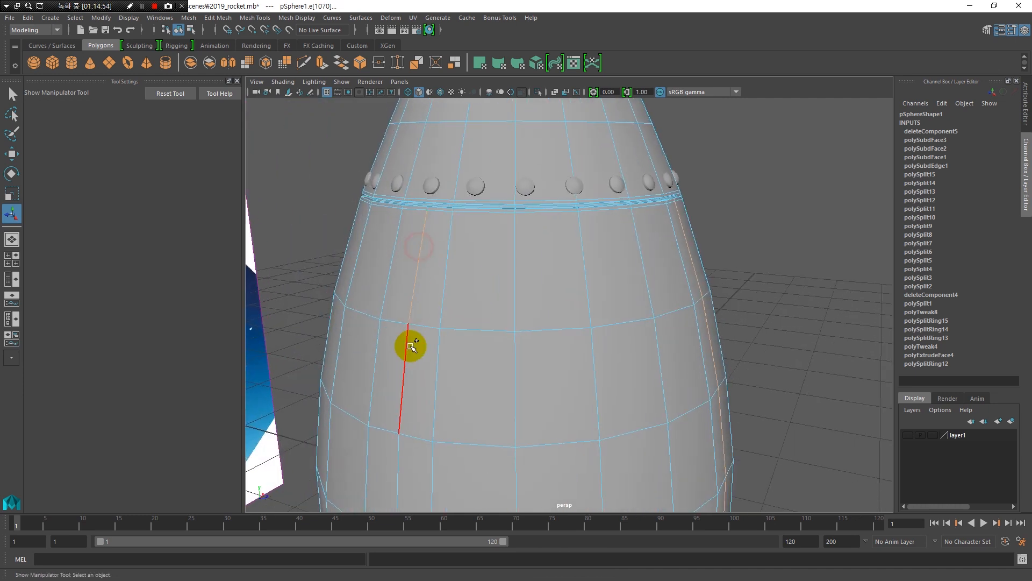
{"action": "left_click_drag", "start_coordinate": [376, 350], "coordinate": [541, 332], "text": "alt"}
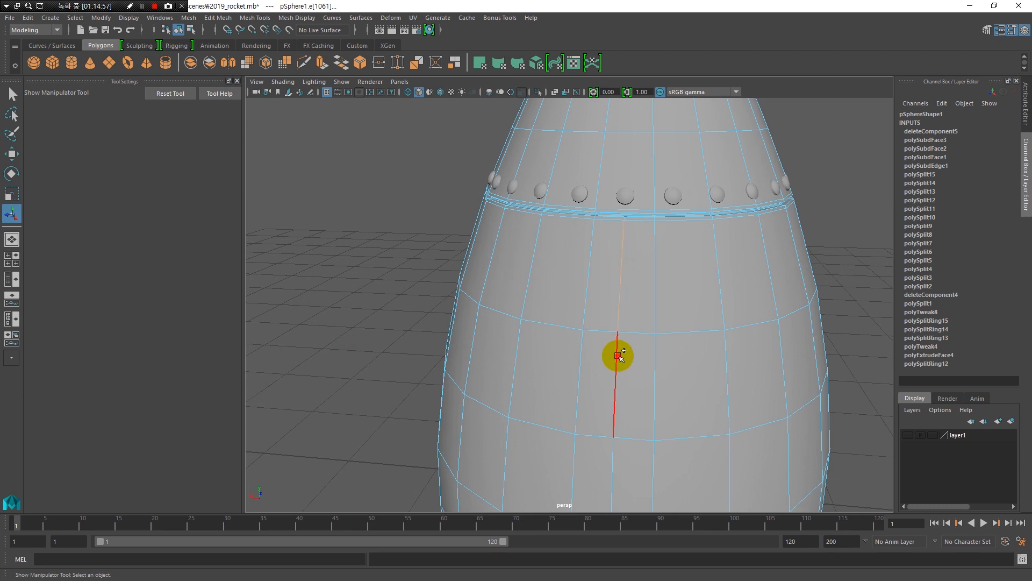
{"action": "left_click_drag", "start_coordinate": [438, 329], "coordinate": [615, 255], "text": "alt"}
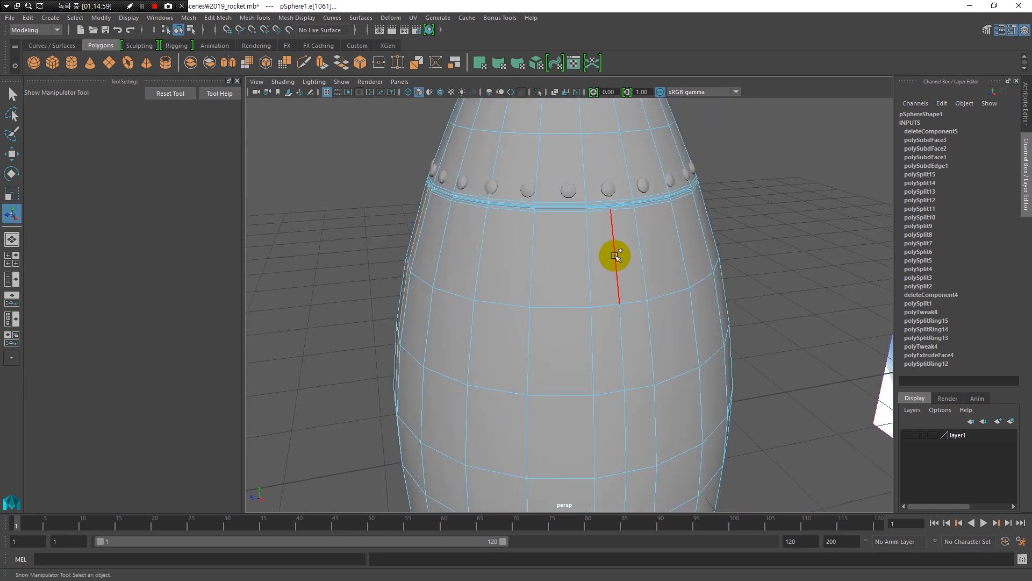
{"action": "left_click_drag", "start_coordinate": [445, 301], "coordinate": [500, 238], "text": "alt"}
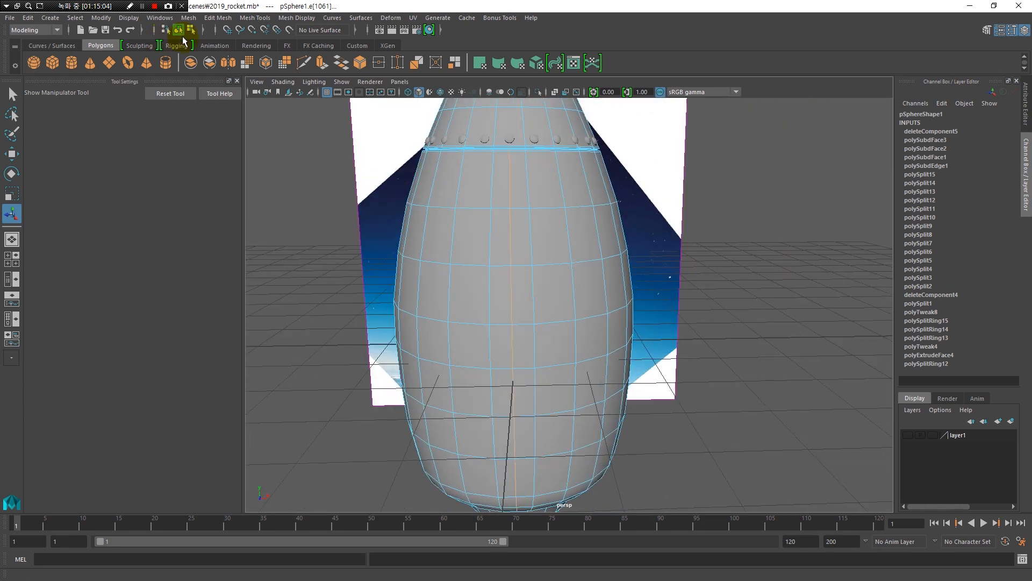
Step: Bevel the selected vertical edge lines with a fractional width of 0.2 and one segment
{"action": "left_click", "coordinate": [249, 17]}
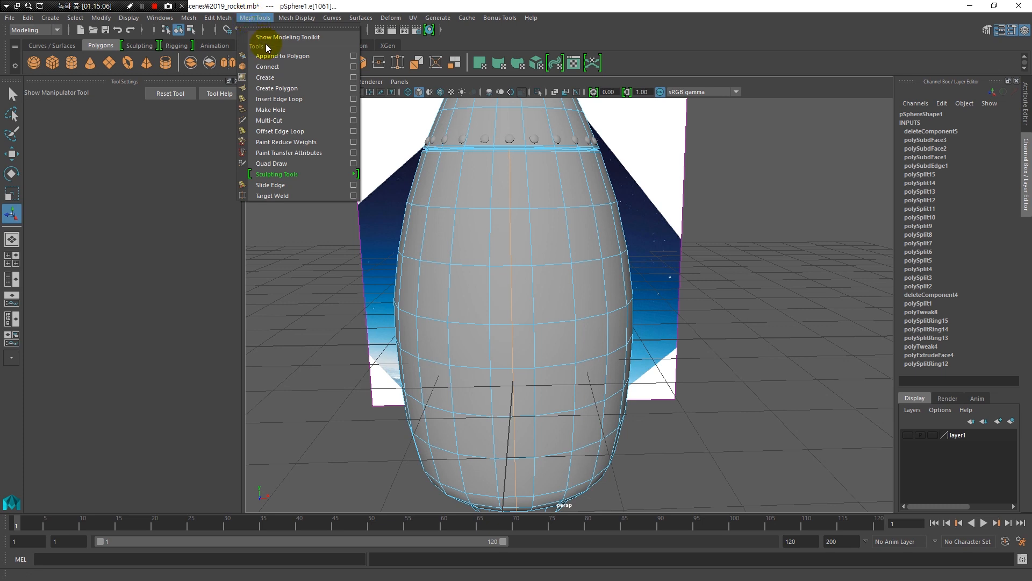
{"action": "mouse_move", "coordinate": [221, 18]}
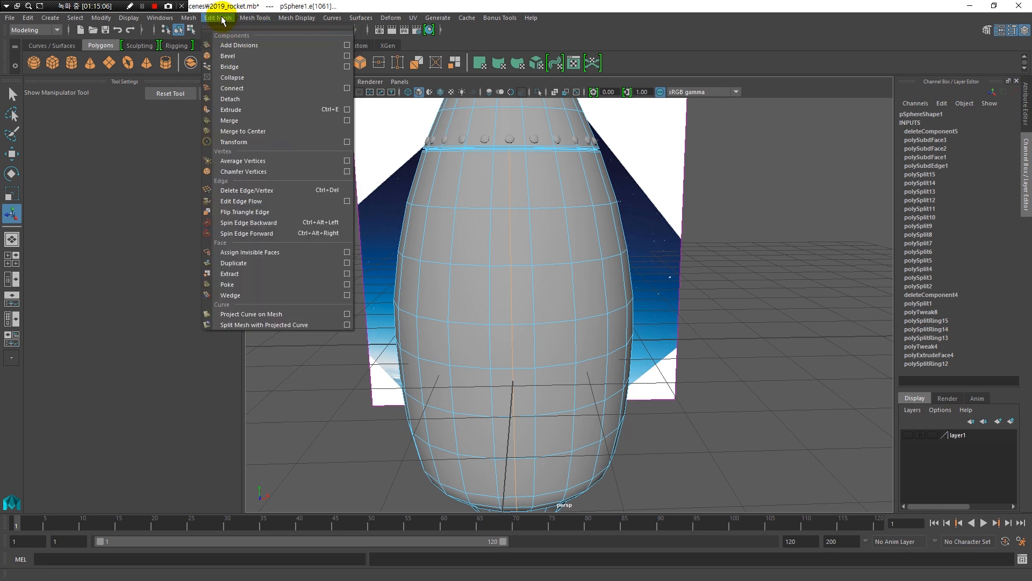
{"action": "left_click", "coordinate": [348, 56]}
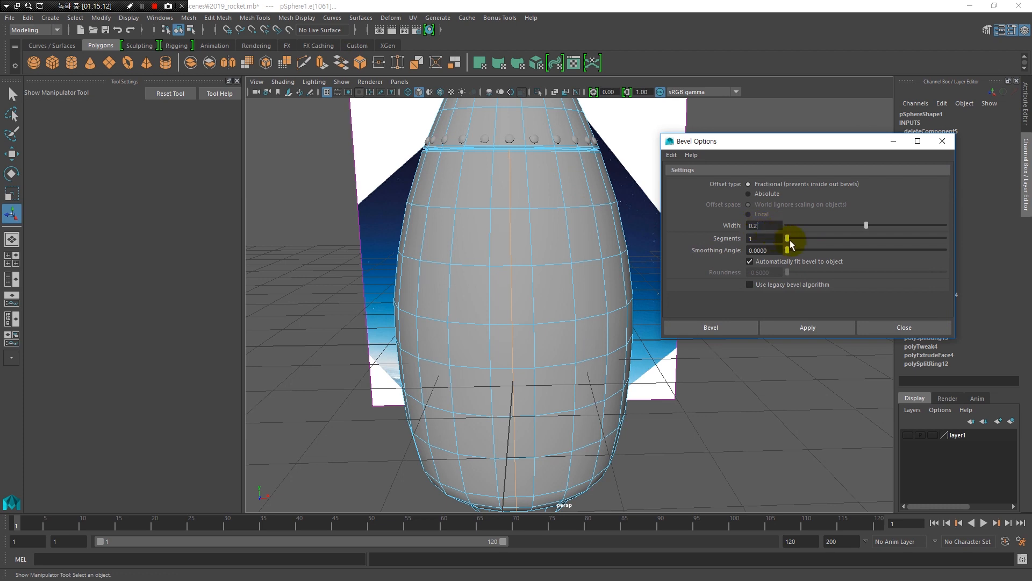
{"action": "left_click", "coordinate": [796, 328]}
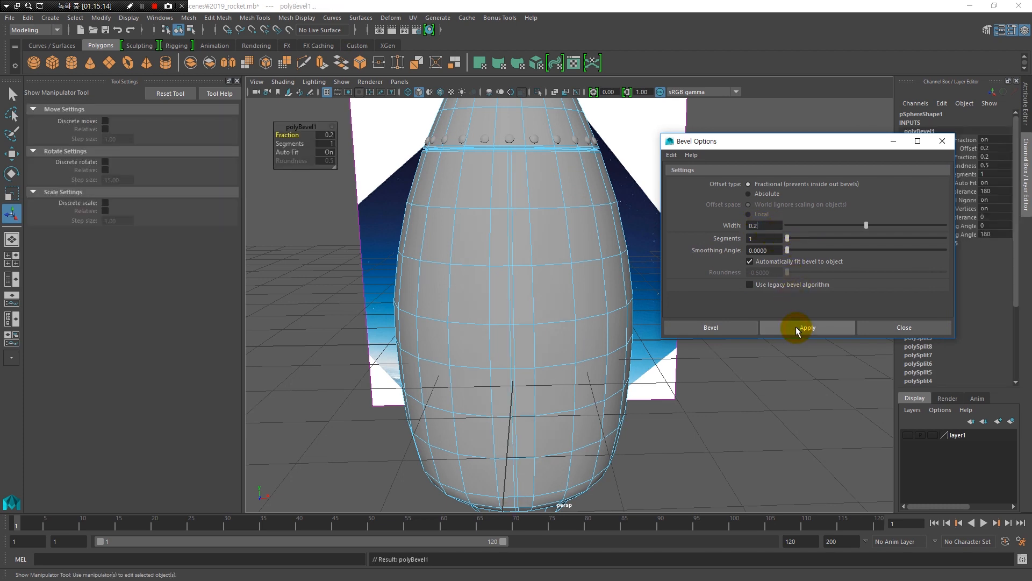
{"action": "left_click", "coordinate": [879, 329]}
Step: Switch to face editing and select the narrow bevelled face strip running down from the nose groove
{"action": "right_click_drag", "start_coordinate": [511, 161], "coordinate": [429, 316], "text": "alt"}
{"action": "left_click_drag", "start_coordinate": [429, 316], "coordinate": [630, 237], "text": "alt"}
{"action": "right_click_drag", "start_coordinate": [611, 261], "coordinate": [461, 233], "text": "alt"}
{"action": "left_click_drag", "start_coordinate": [461, 233], "coordinate": [672, 263], "text": "alt"}
{"action": "right_click_drag", "start_coordinate": [543, 247], "coordinate": [587, 302], "text": "alt"}
{"action": "right_click_drag", "start_coordinate": [558, 219], "coordinate": [603, 255], "text": "alt"}
{"action": "middle_click_drag", "start_coordinate": [603, 255], "coordinate": [564, 235], "text": "alt"}
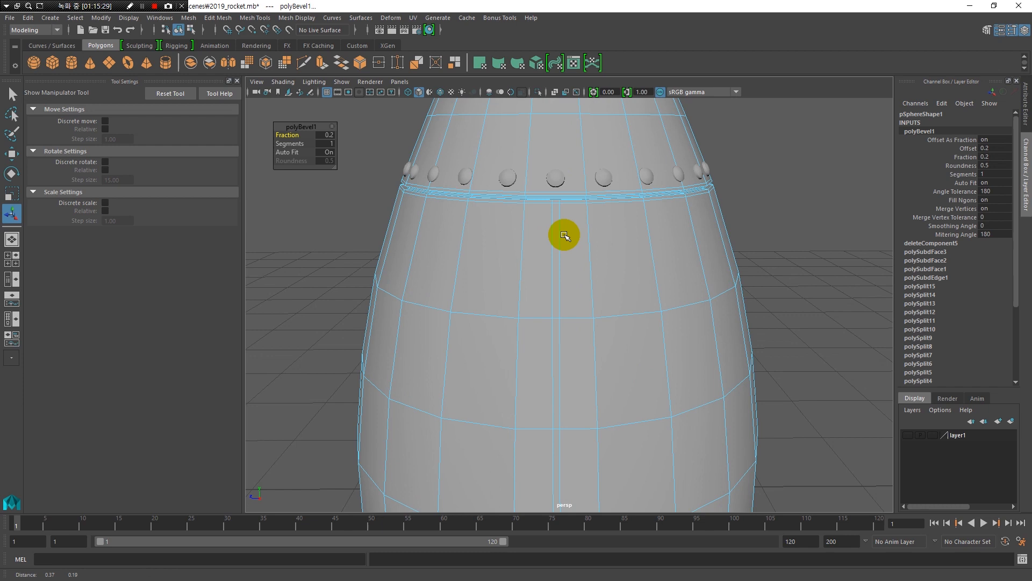
{"action": "right_click", "coordinate": [556, 217]}
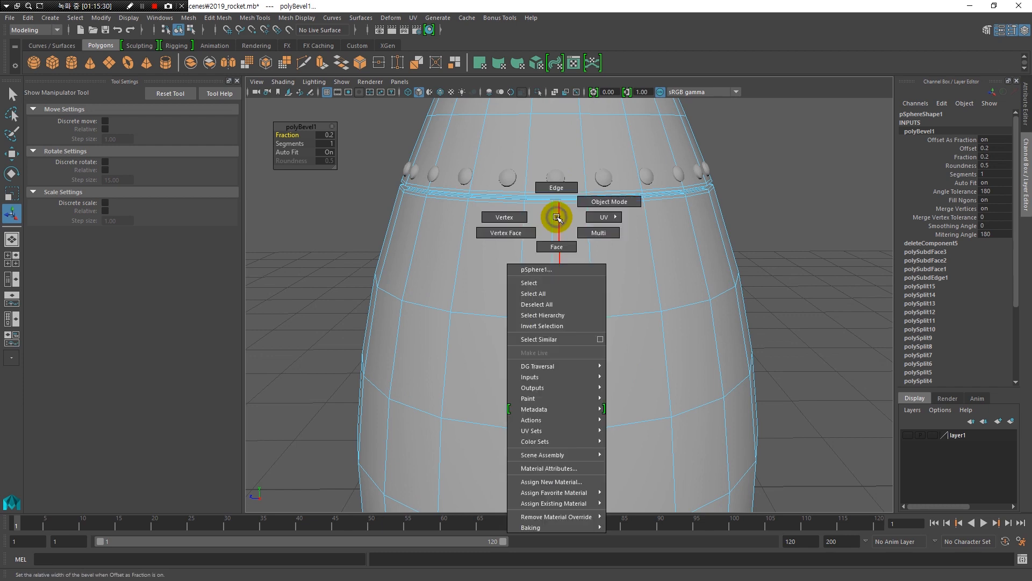
{"action": "left_click", "coordinate": [559, 246]}
{"action": "left_click", "coordinate": [558, 242]}
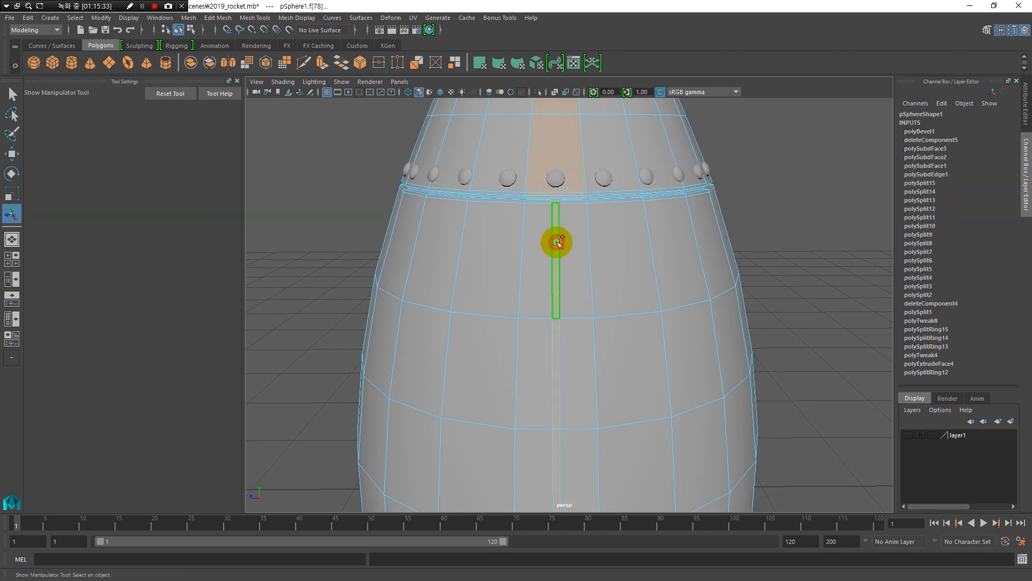
Step: Examine the small faces where the bevelled vertical strip meets the nose groove
{"action": "scroll", "coordinate": [524, 218], "scroll_direction": "up", "scroll_amount": 10}
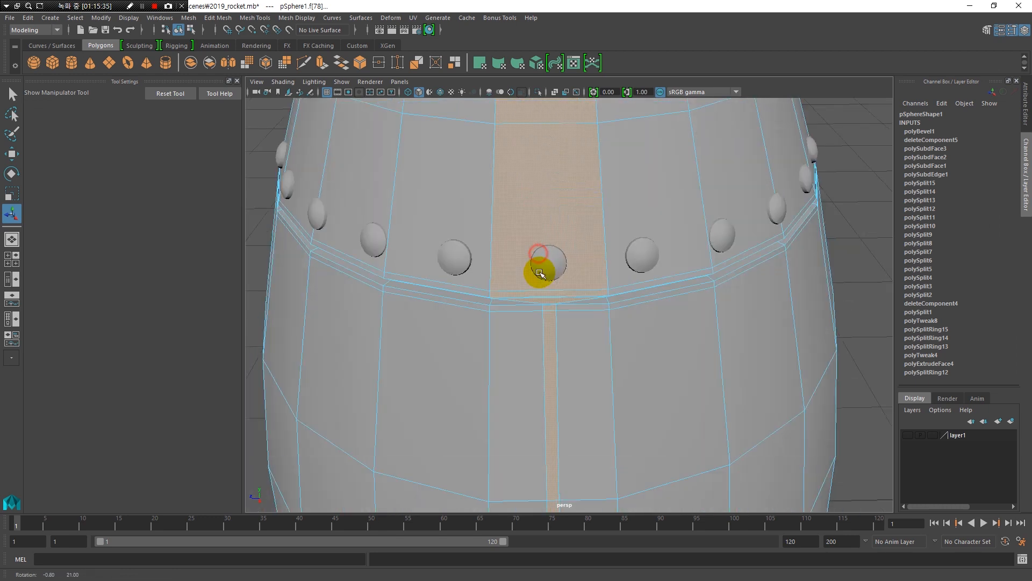
{"action": "middle_click_drag", "start_coordinate": [572, 300], "coordinate": [532, 233], "text": "alt"}
{"action": "scroll", "coordinate": [550, 286], "scroll_direction": "up", "scroll_amount": 5}
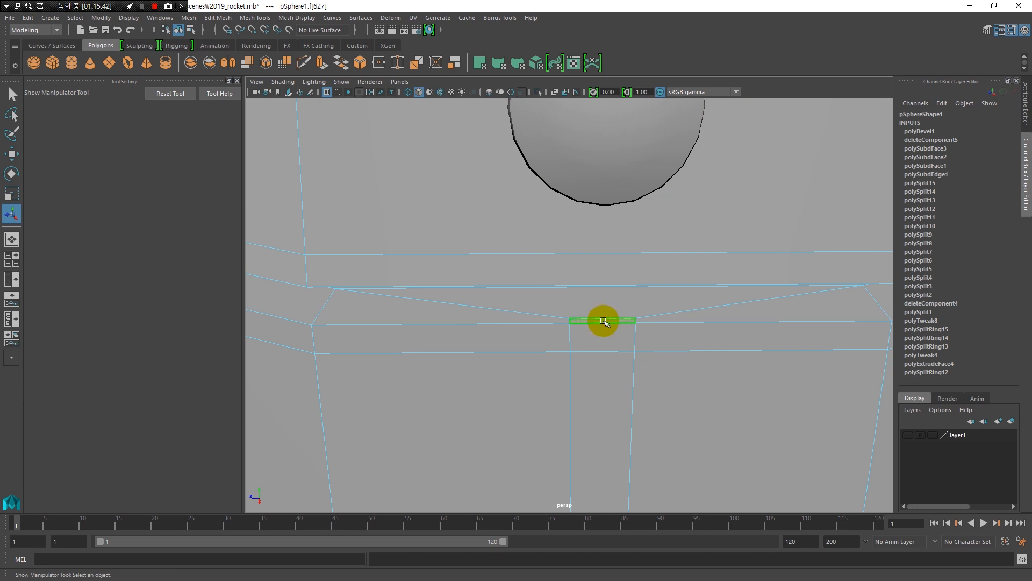
{"action": "scroll", "coordinate": [472, 330], "scroll_direction": "down", "scroll_amount": 10}
{"action": "left_click_drag", "start_coordinate": [540, 330], "coordinate": [577, 352], "text": "alt"}
{"action": "right_click_drag", "start_coordinate": [577, 352], "coordinate": [589, 377], "text": "alt"}
{"action": "left_click_drag", "start_coordinate": [562, 339], "coordinate": [586, 354], "text": "alt"}
{"action": "right_click_drag", "start_coordinate": [606, 263], "coordinate": [621, 294], "text": "alt"}
{"action": "middle_click_drag", "start_coordinate": [626, 266], "coordinate": [577, 317], "text": "alt"}
{"action": "right_click_drag", "start_coordinate": [577, 318], "coordinate": [615, 299], "text": "alt"}
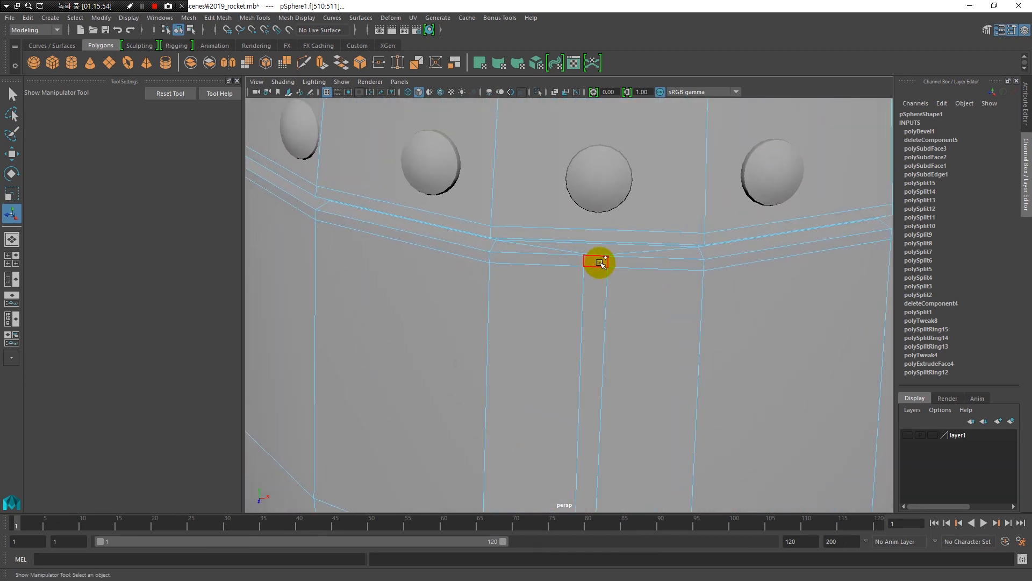
Step: Select the narrow vertical face strip from just below the nose groove down to the body's base
{"action": "right_click_drag", "start_coordinate": [698, 308], "coordinate": [541, 339], "text": "alt"}
{"action": "middle_click_drag", "start_coordinate": [542, 350], "coordinate": [544, 307], "text": "alt"}
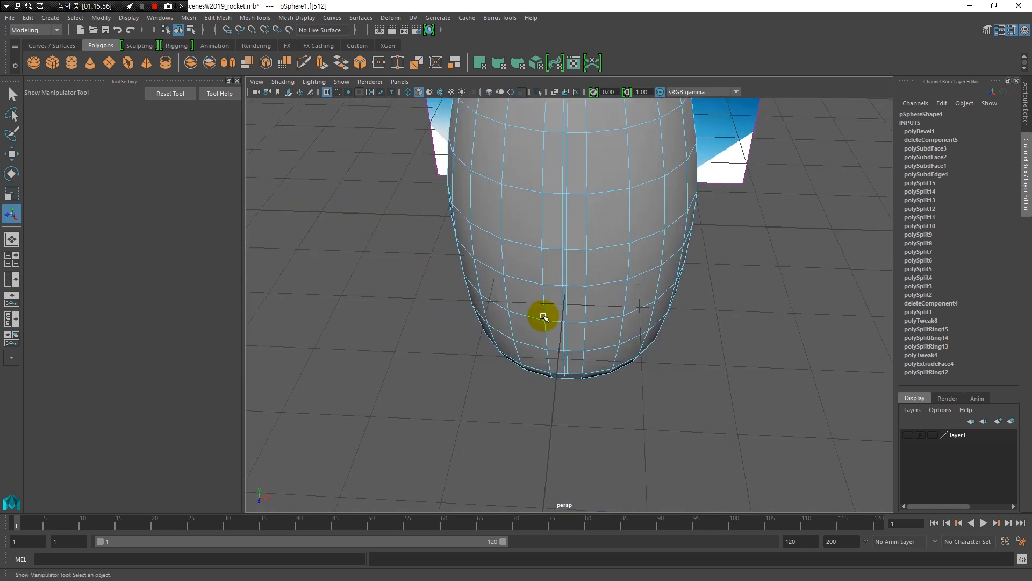
{"action": "left_click_drag", "start_coordinate": [544, 317], "coordinate": [547, 253], "text": "alt"}
{"action": "right_click_drag", "start_coordinate": [546, 260], "coordinate": [576, 367], "text": "alt"}
{"action": "left_click_drag", "start_coordinate": [575, 367], "coordinate": [577, 354], "text": "alt"}
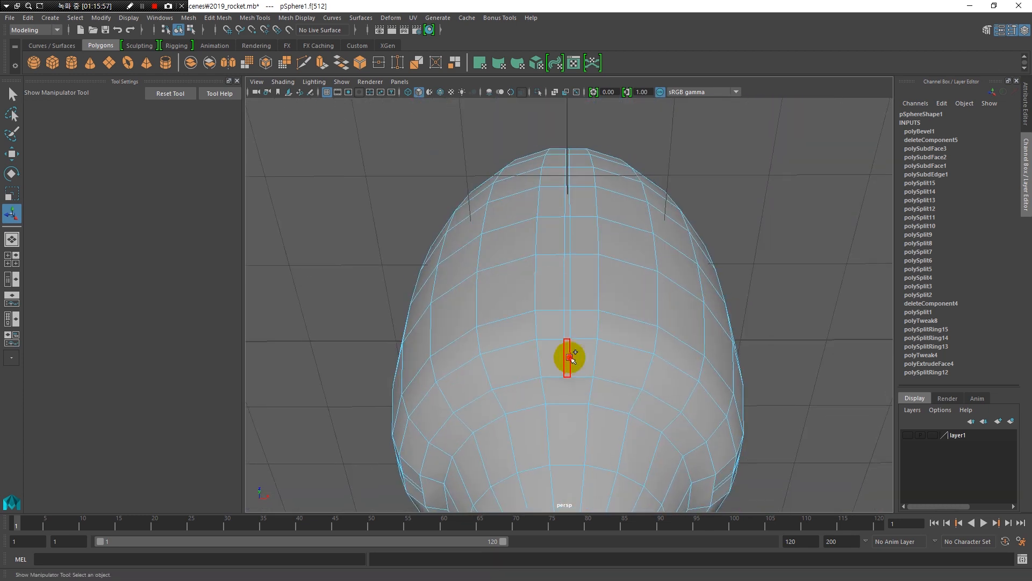
{"action": "left_click_drag", "start_coordinate": [532, 311], "coordinate": [500, 306], "text": "alt"}
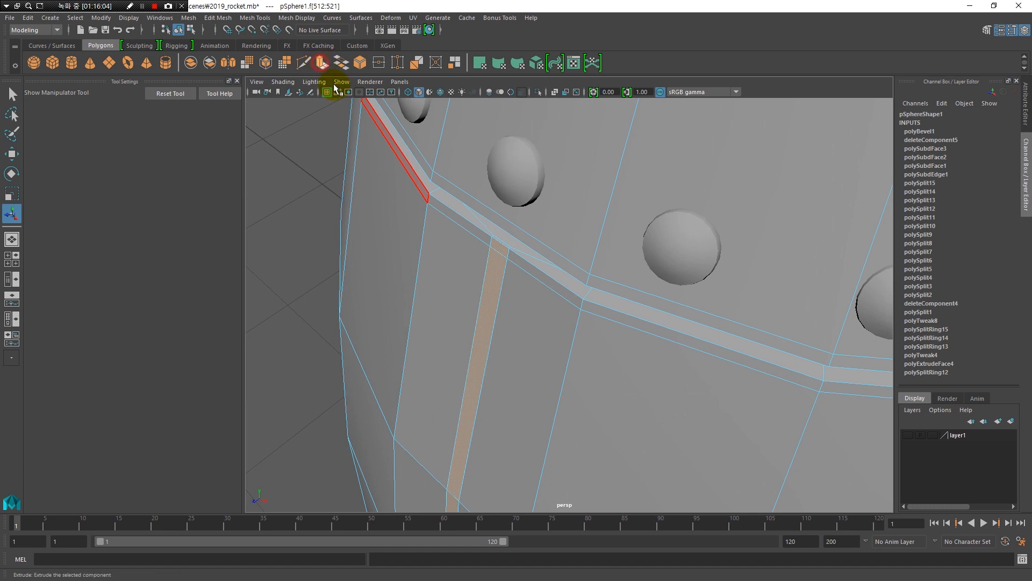
Step: Extrude the selected narrow face strip inward with a local Z translation of about -0.019
{"action": "left_click", "coordinate": [322, 64]}
{"action": "left_click_drag", "start_coordinate": [458, 272], "coordinate": [473, 259]}
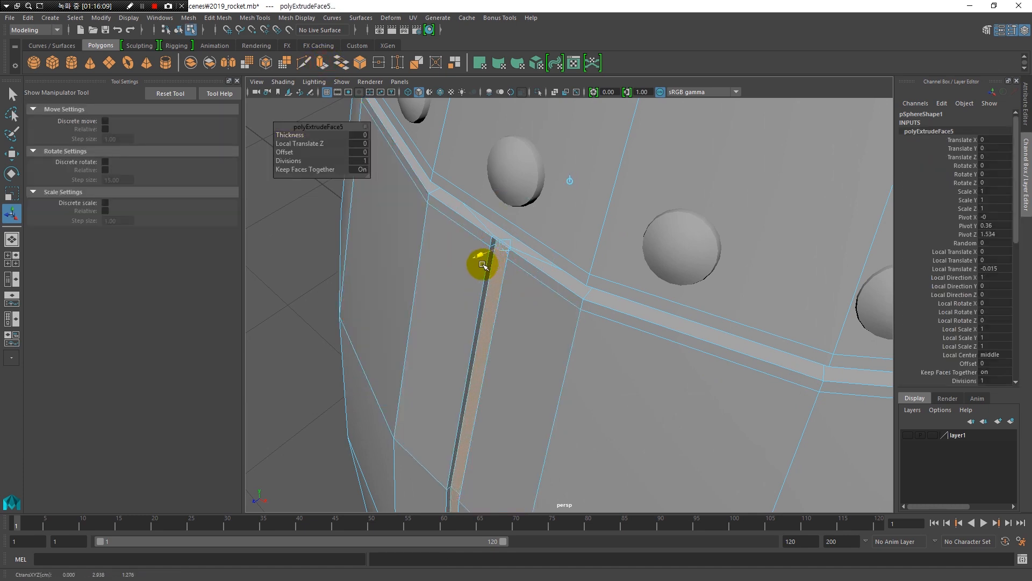
{"action": "left_click_drag", "start_coordinate": [487, 286], "coordinate": [494, 259], "text": "alt"}
{"action": "right_click_drag", "start_coordinate": [494, 259], "coordinate": [497, 366], "text": "alt"}
{"action": "right_click_drag", "start_coordinate": [504, 329], "coordinate": [527, 357], "text": "alt"}
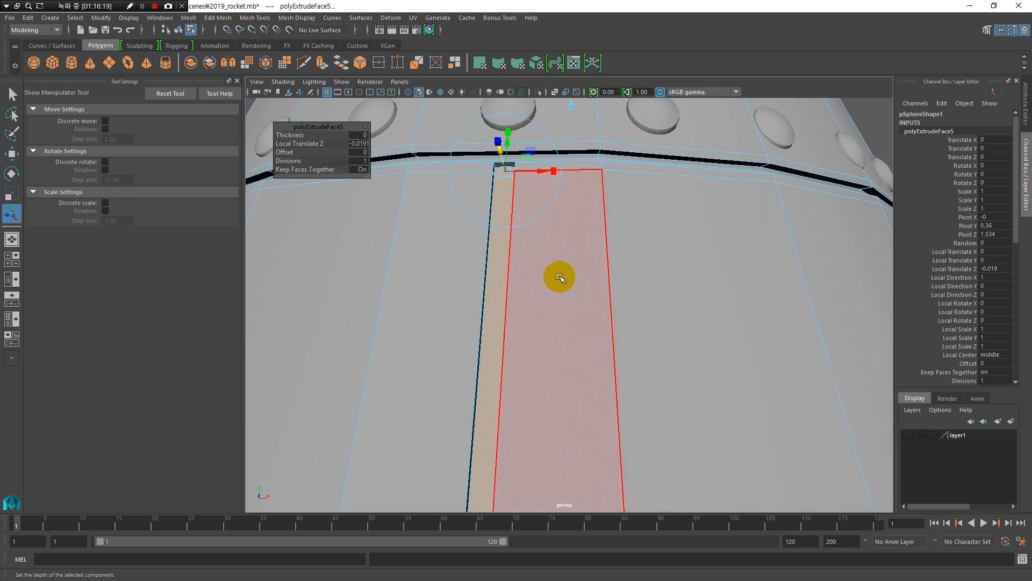
Step: Undo the inward extrusion, the face selections and the bevel, going back to the selected vertical edge lines
{"action": "key", "text": "ctrl+z"}
{"action": "key", "text": "ctrl+z"}
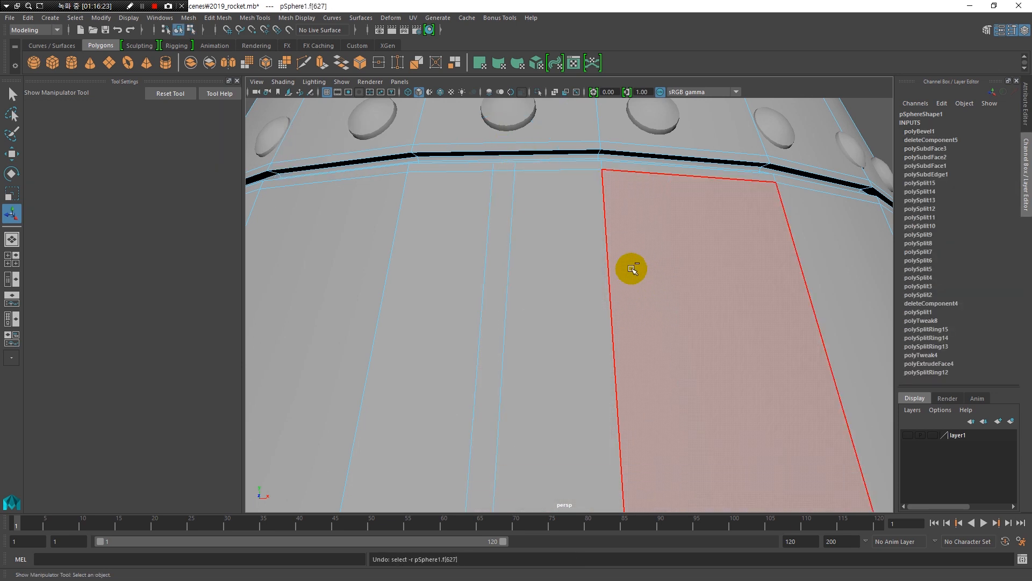
{"action": "key", "text": "ctrl+z"}
{"action": "key", "text": "ctrl+z"}
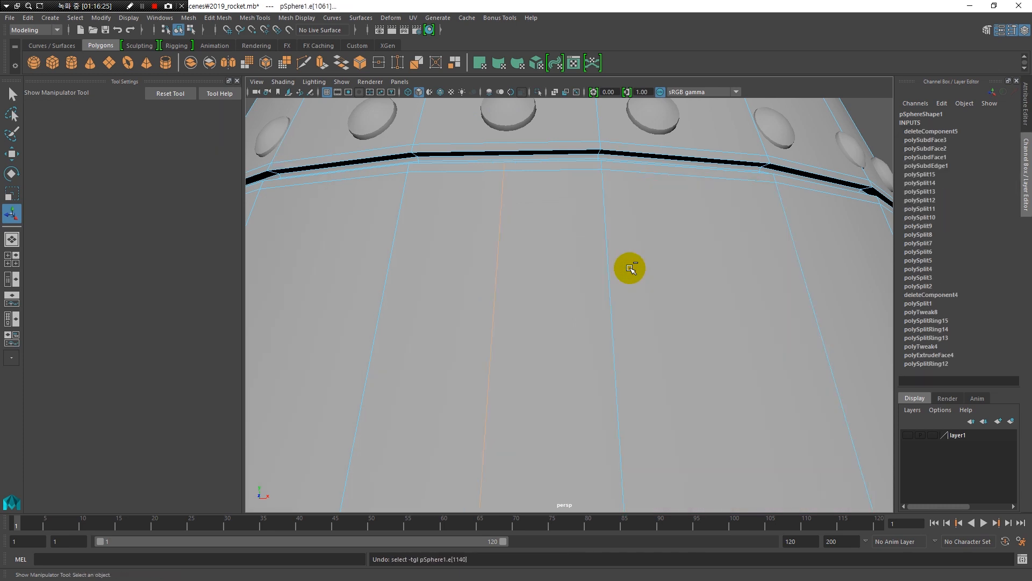
Step: Examine the selected vertical edge lines around the body and their upper ends at the nose groove
{"action": "right_click_drag", "start_coordinate": [723, 309], "coordinate": [362, 295], "text": "alt"}
{"action": "left_click_drag", "start_coordinate": [362, 295], "coordinate": [407, 340], "text": "alt"}
{"action": "mouse_move", "coordinate": [581, 355]}
{"action": "left_mouse_down", "text": "alt"}
{"action": "mouse_move", "coordinate": [440, 366]}
{"action": "mouse_move", "coordinate": [586, 364]}
{"action": "mouse_move", "coordinate": [477, 364]}
{"action": "mouse_move", "coordinate": [567, 358]}
{"action": "left_mouse_up", "text": "alt"}
{"action": "middle_click_drag", "start_coordinate": [589, 251], "coordinate": [608, 140], "text": "alt"}
{"action": "right_click_drag", "start_coordinate": [560, 226], "coordinate": [577, 352], "text": "alt"}
{"action": "middle_click_drag", "start_coordinate": [531, 173], "coordinate": [529, 261], "text": "alt"}
{"action": "right_click_drag", "start_coordinate": [531, 261], "coordinate": [555, 325], "text": "alt"}
{"action": "middle_click_drag", "start_coordinate": [556, 247], "coordinate": [537, 348], "text": "alt"}
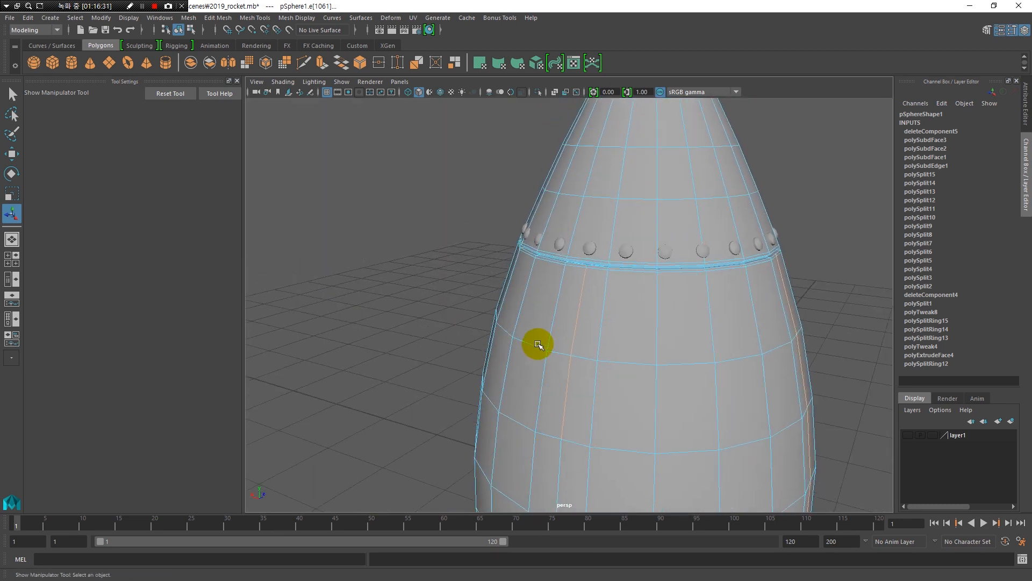
{"action": "left_click_drag", "start_coordinate": [539, 344], "coordinate": [544, 397], "text": "alt"}
{"action": "right_click_drag", "start_coordinate": [552, 260], "coordinate": [607, 393], "text": "alt"}
{"action": "left_click_drag", "start_coordinate": [604, 300], "coordinate": [598, 326], "text": "alt"}
{"action": "right_click_drag", "start_coordinate": [550, 283], "coordinate": [596, 339], "text": "alt"}
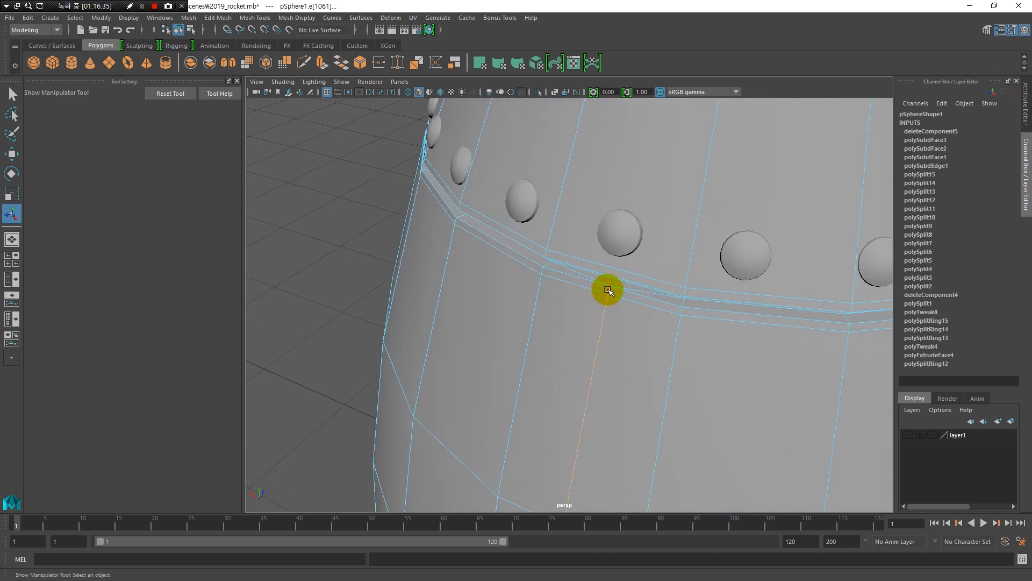
{"action": "right_click_drag", "start_coordinate": [644, 361], "coordinate": [425, 341], "text": "alt"}
{"action": "left_click_drag", "start_coordinate": [425, 340], "coordinate": [568, 344], "text": "alt"}
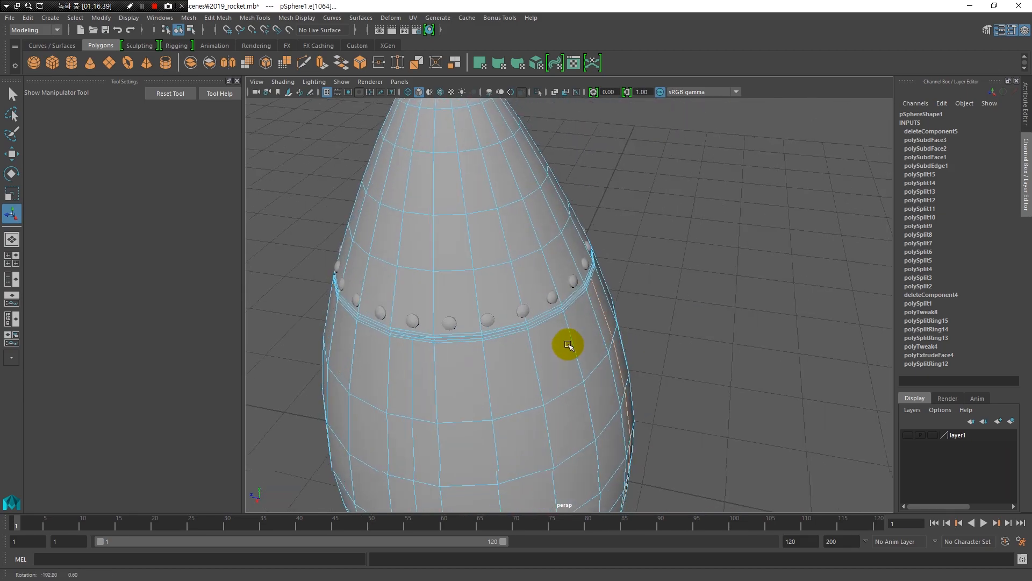